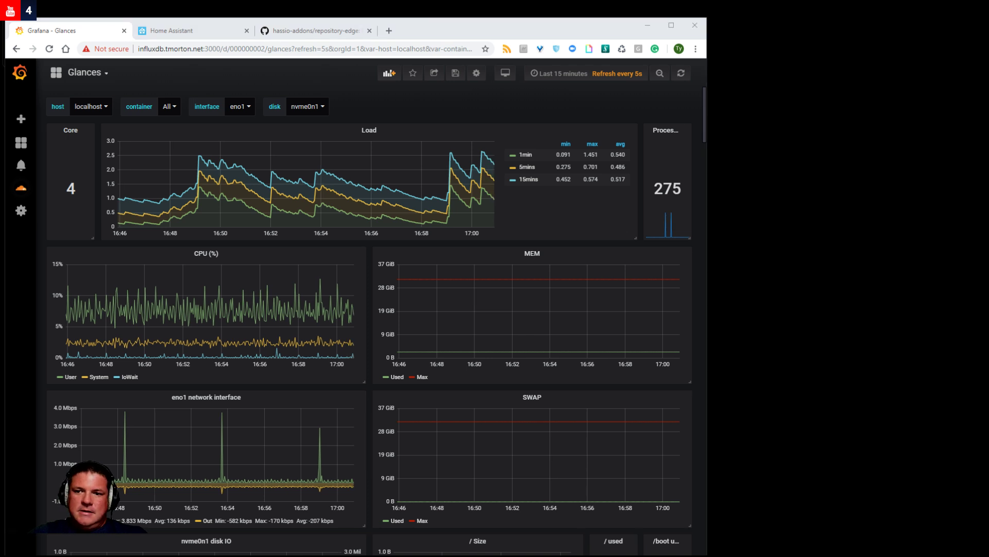
# Lower the system audio volume and dismiss the Unauthorized error notification on the Glances dashboard.
pyautogui.press('XF86AudioLowerVolume')
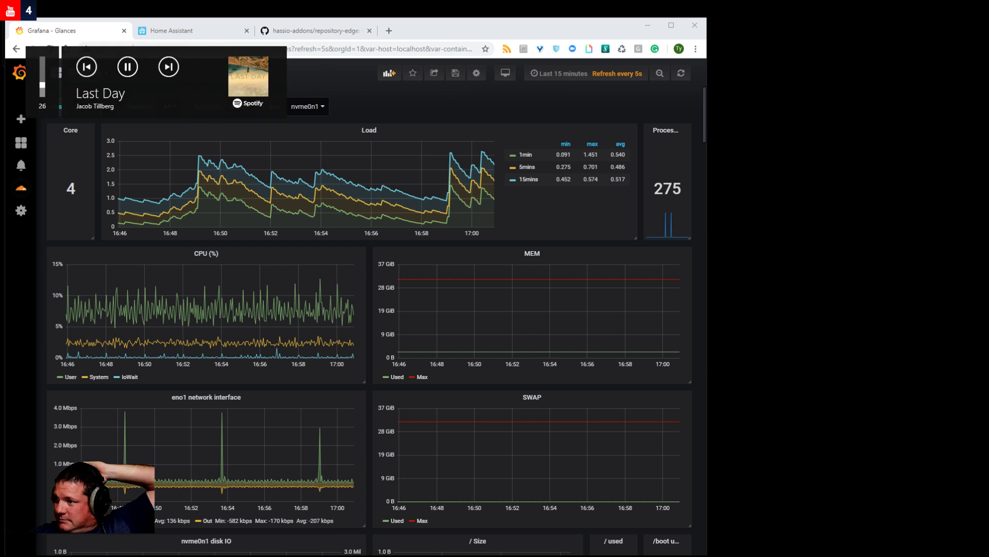
pyautogui.press('XF86AudioLowerVolume')
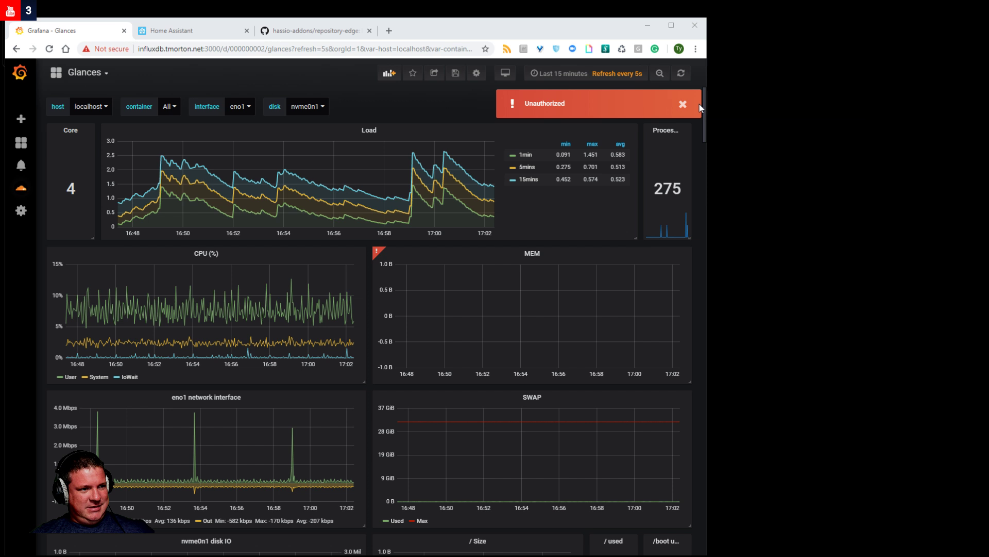
pyautogui.click(683, 104)
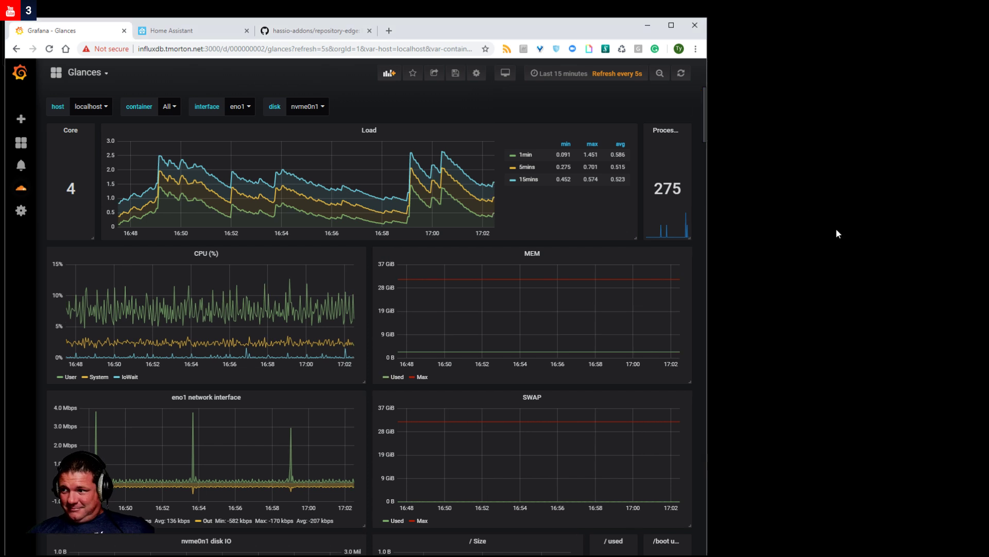
pyautogui.click(682, 104)
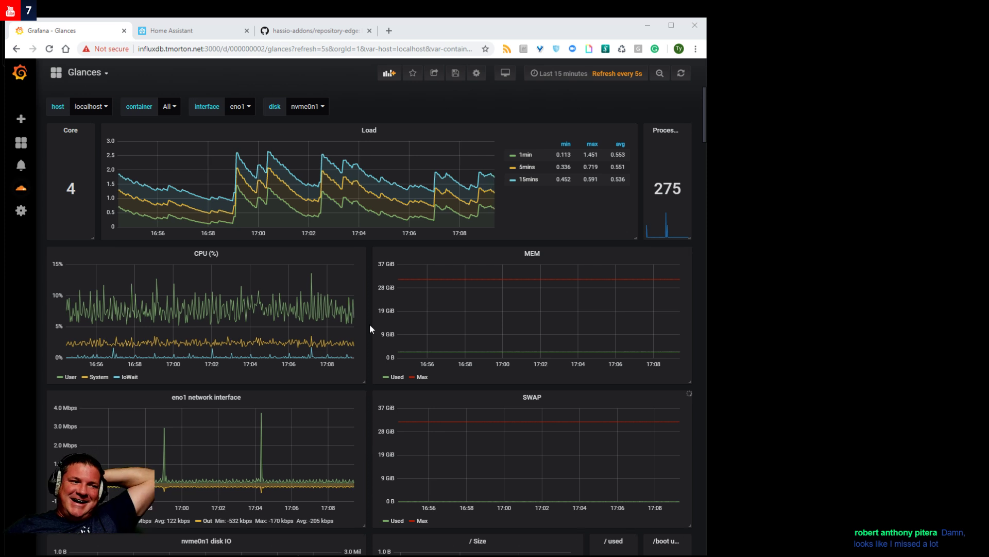
pyautogui.click(573, 35)
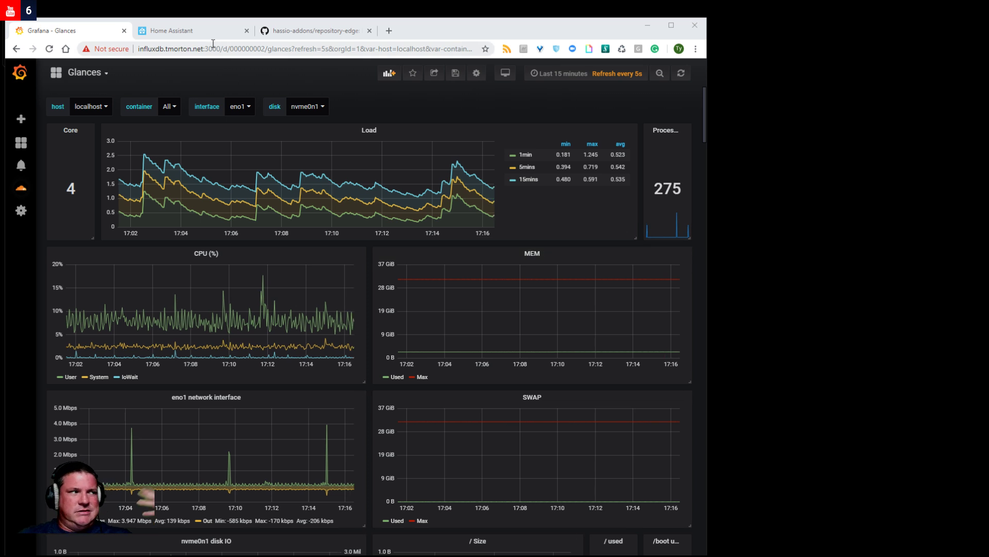
# Open influxdb.tmorton.net:3000 in a new browser tab.
pyautogui.click(389, 31)
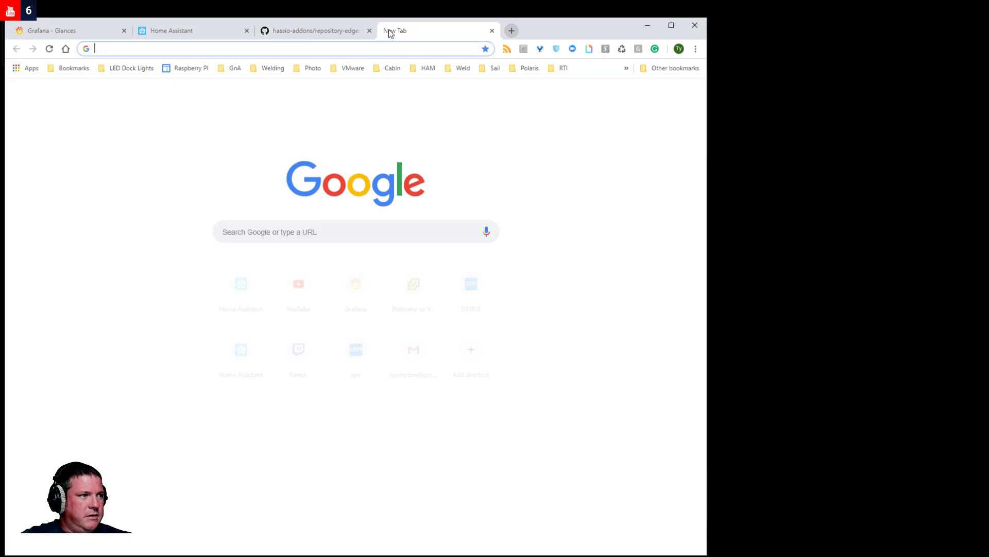
pyautogui.write('influxdb.tmorton.net:3000')
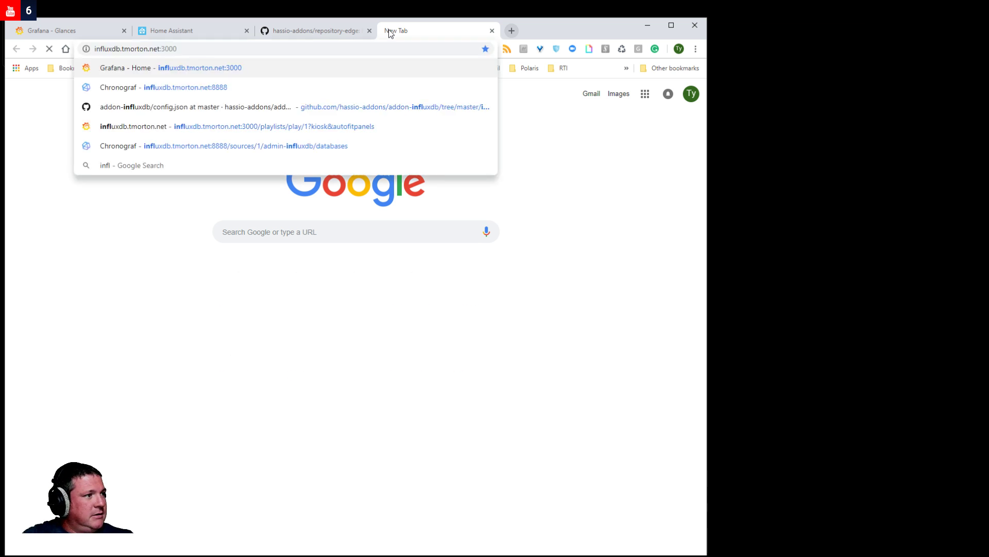
pyautogui.press('Return')
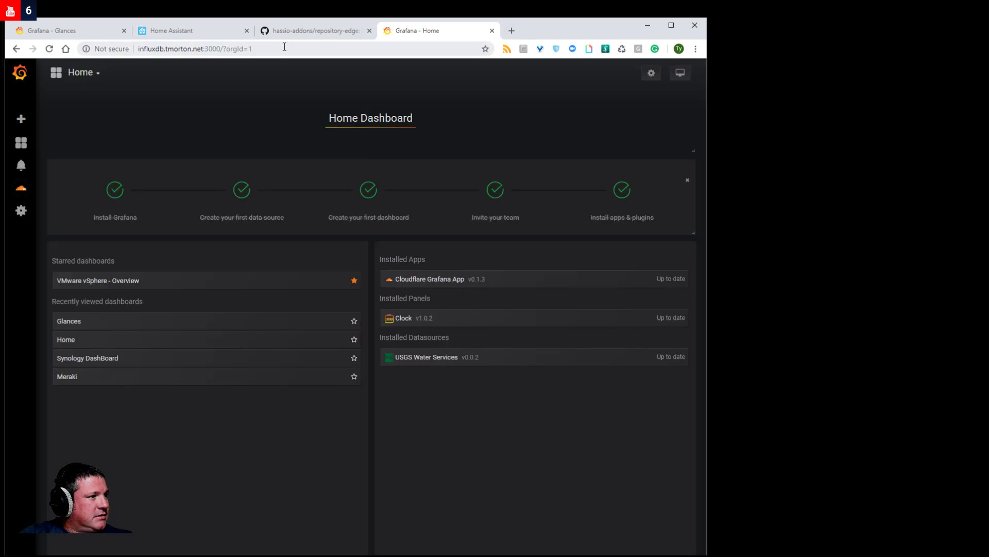
# Change the address to influxdb.tmorton.net:8888 and load Chronograf.
pyautogui.click(284, 47)
pyautogui.press('End')
pyautogui.press('BackSpace')
pyautogui.press('BackSpace')
pyautogui.press('BackSpace')
pyautogui.press('BackSpace')
pyautogui.press('BackSpace')
pyautogui.press('BackSpace')
pyautogui.press('BackSpace')
pyautogui.press('BackSpace')
pyautogui.press('BackSpace')
pyautogui.press('BackSpace')
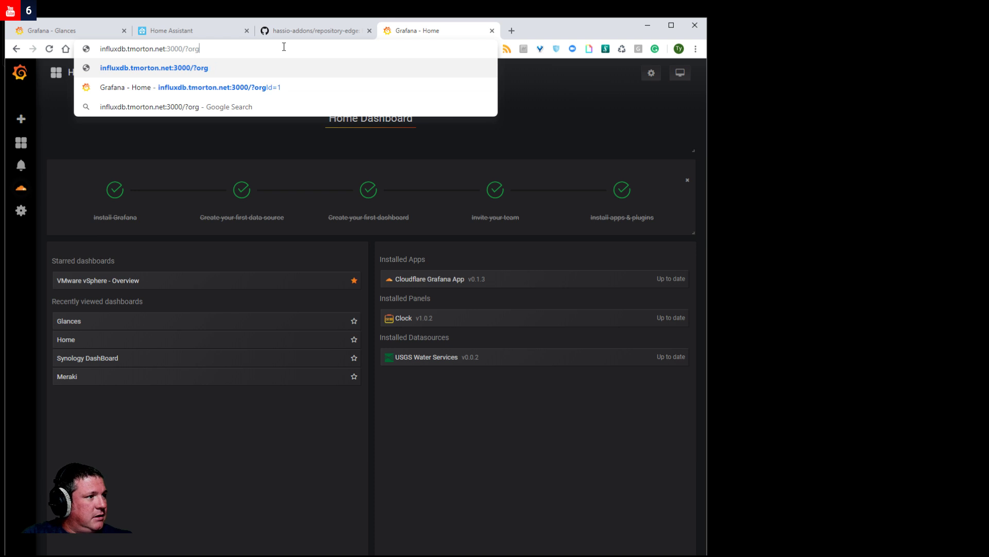
pyautogui.press('BackSpace')
pyautogui.press('BackSpace')
pyautogui.press('BackSpace')
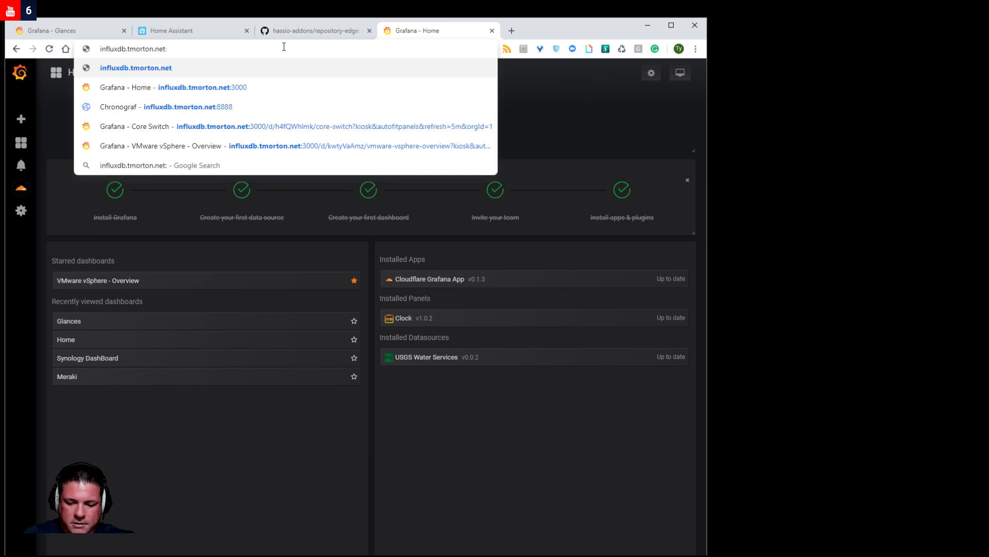
pyautogui.write('8888')
pyautogui.press('Return')
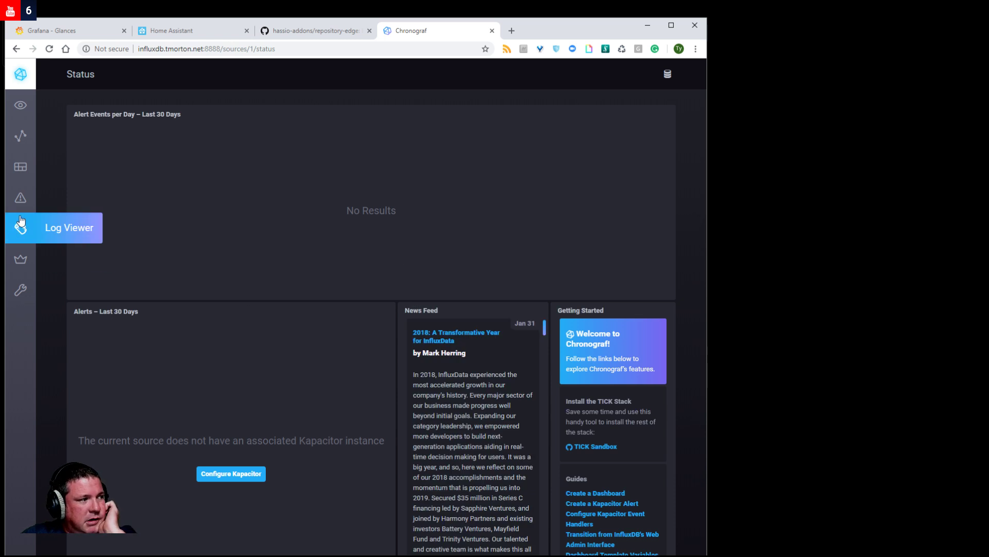
# Query the mean of the total field from localhost.cpu in glances.autogen with the data explorer, and return to the Status page.
pyautogui.click(27, 139)
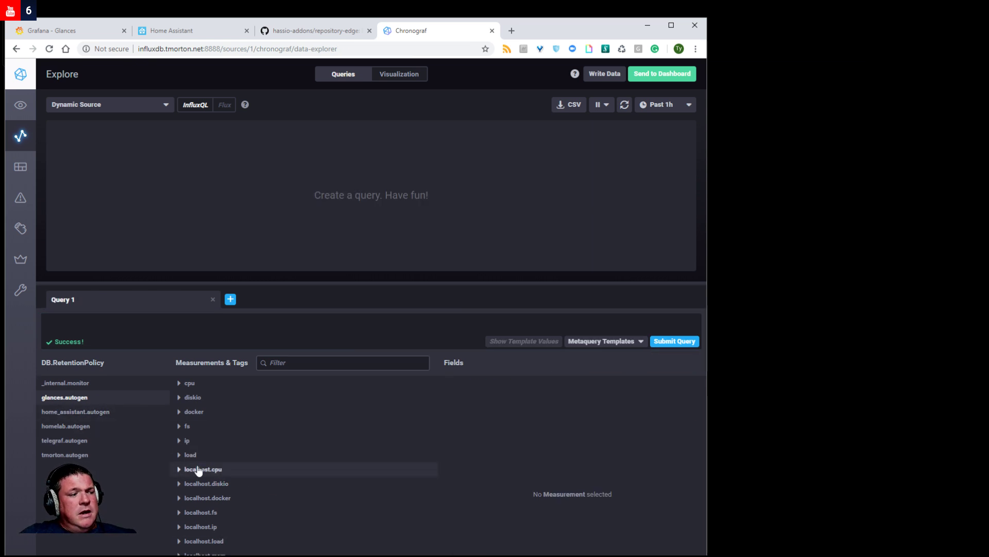
pyautogui.click(242, 470)
pyautogui.scroll(-3, 503, 494)
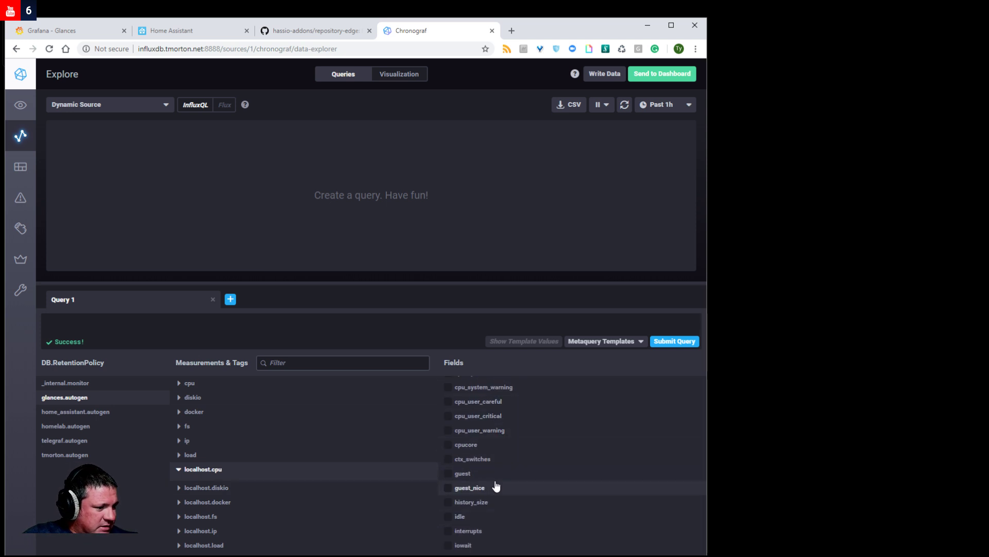
pyautogui.scroll(2, 494, 484)
pyautogui.scroll(2, 494, 447)
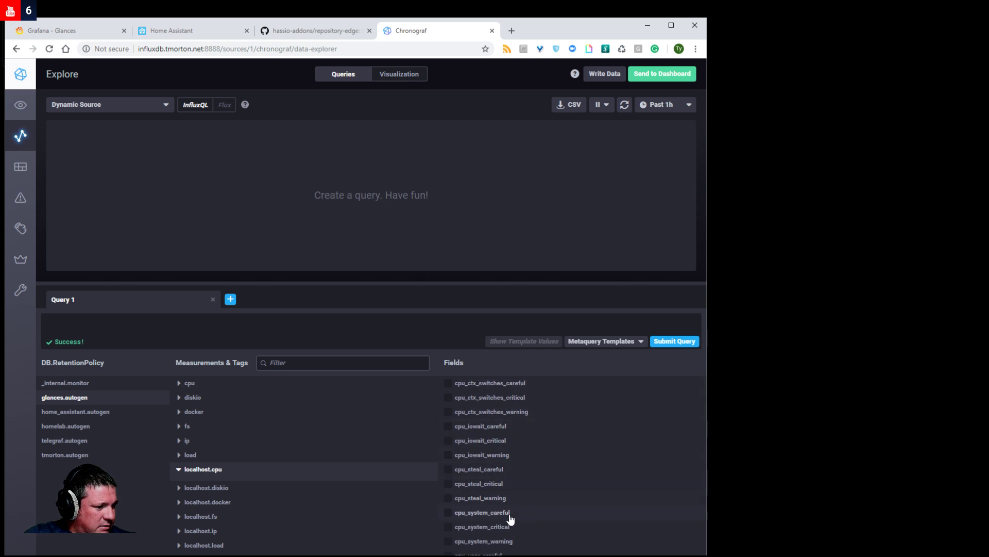
pyautogui.scroll(-2, 510, 516)
pyautogui.scroll(-3, 511, 540)
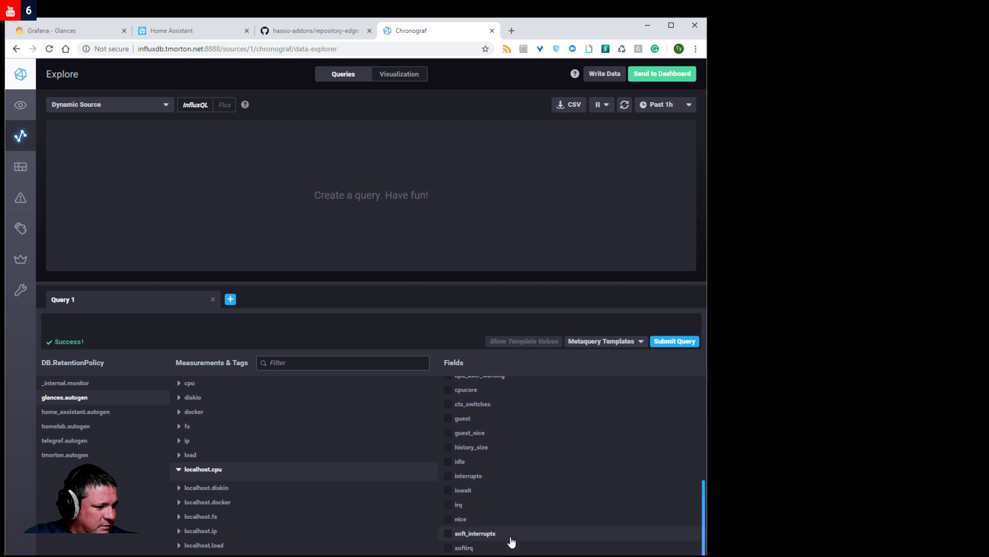
pyautogui.click(464, 556)
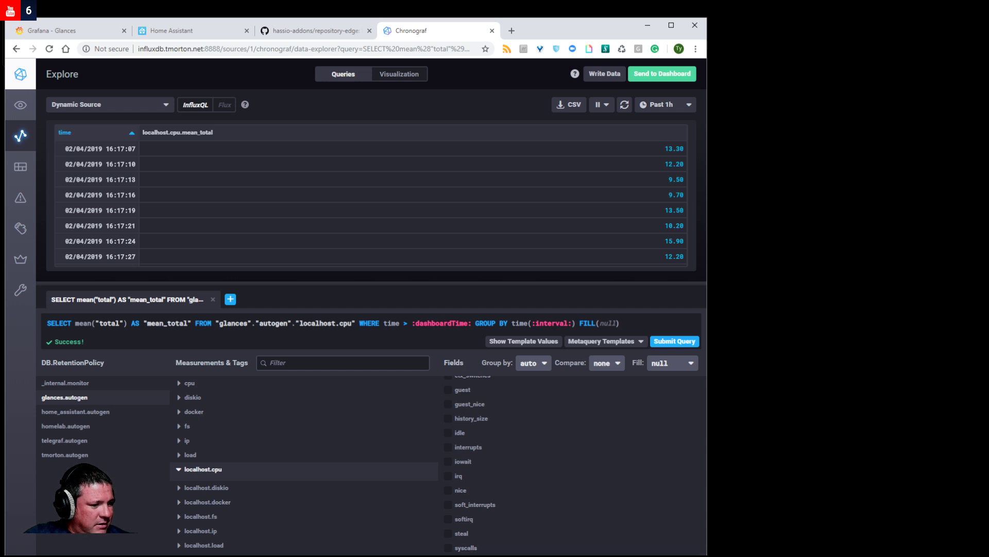
pyautogui.scroll(-2, 611, 546)
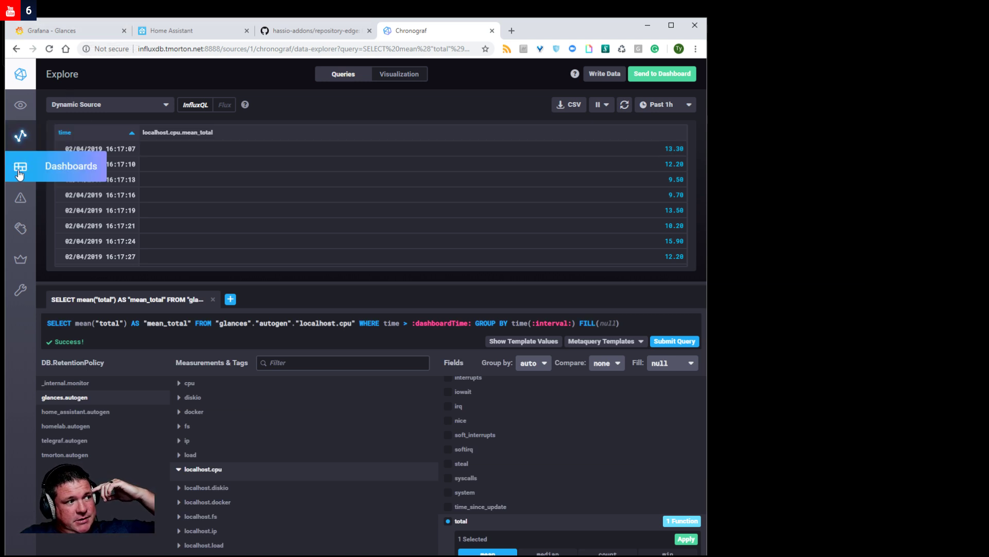
pyautogui.click(19, 81)
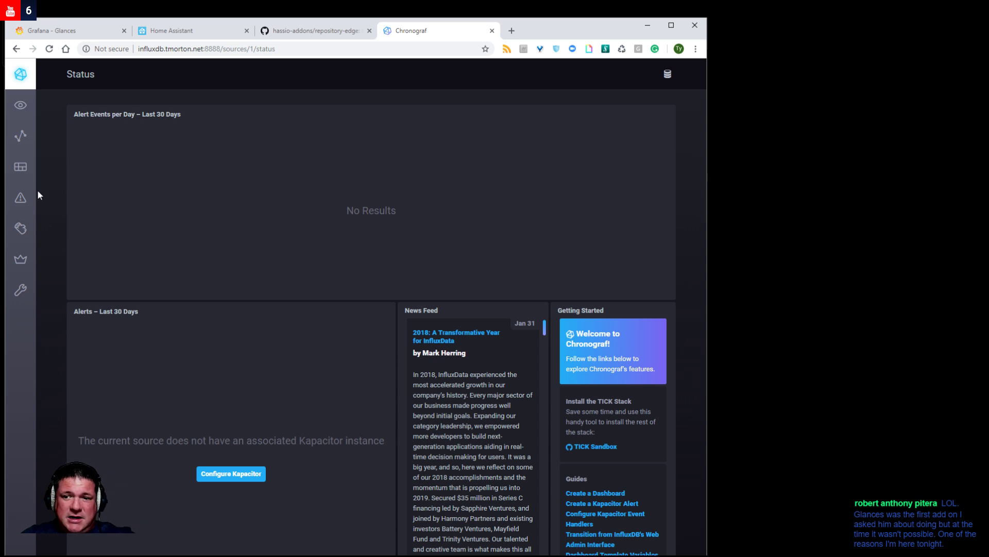
# Review the Grafana Glances dashboard, from the memory and swap graphs down to the container CPU consumption panels.
pyautogui.click(86, 34)
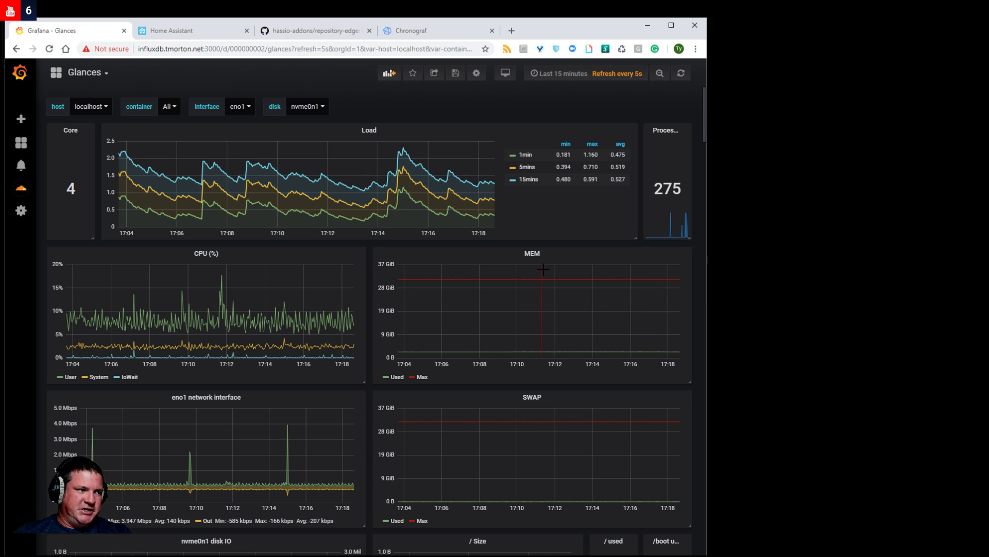
pyautogui.scroll(-3, 517, 370)
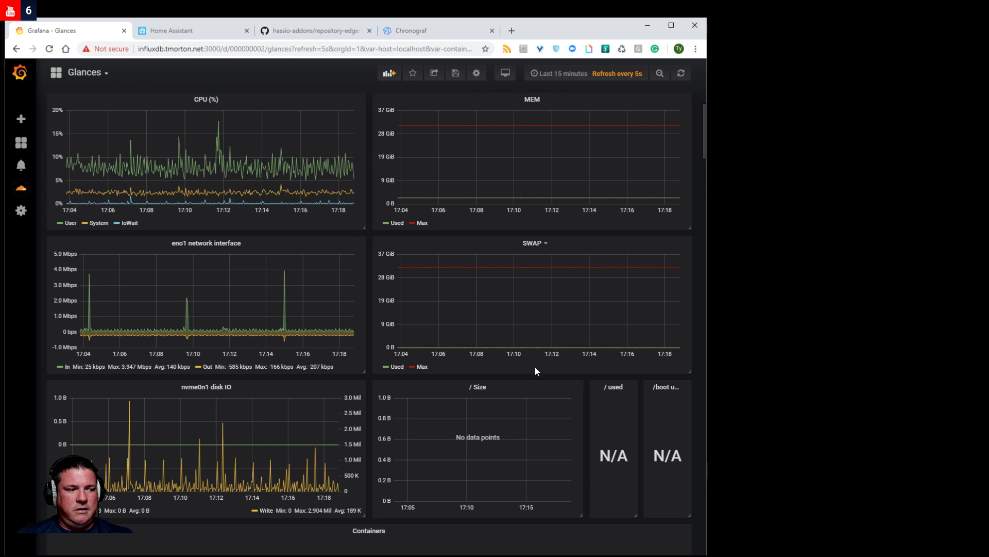
pyautogui.scroll(-5, 536, 365)
pyautogui.scroll(-2, 536, 367)
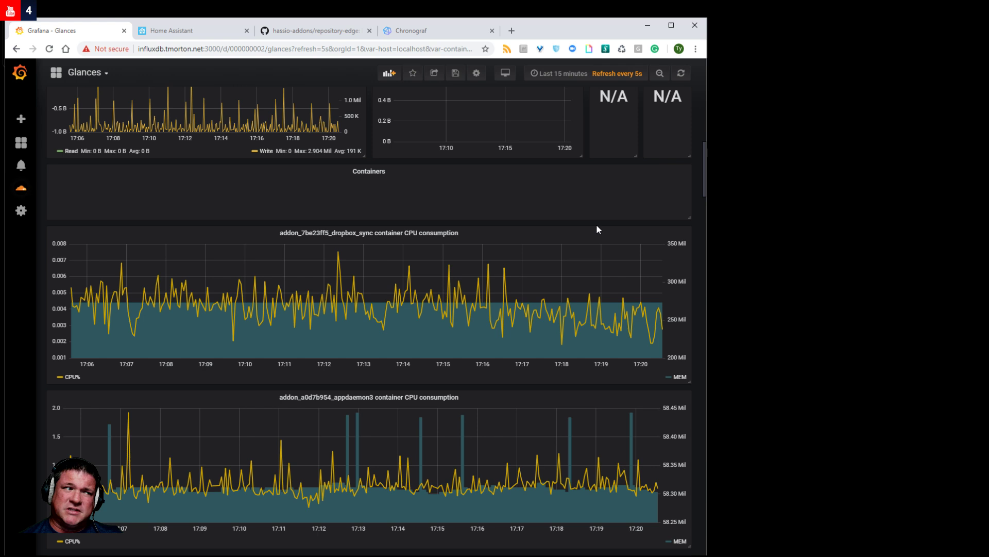
pyautogui.scroll(5, 596, 224)
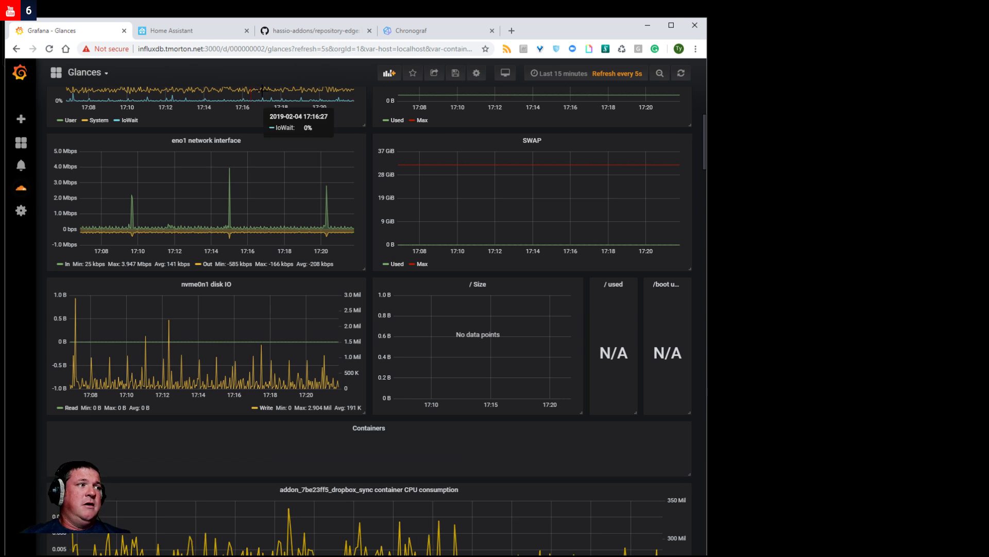
# Look through the local, official and community add-ons in Home Assistant's Hass.io add-on store.
pyautogui.click(292, 33)
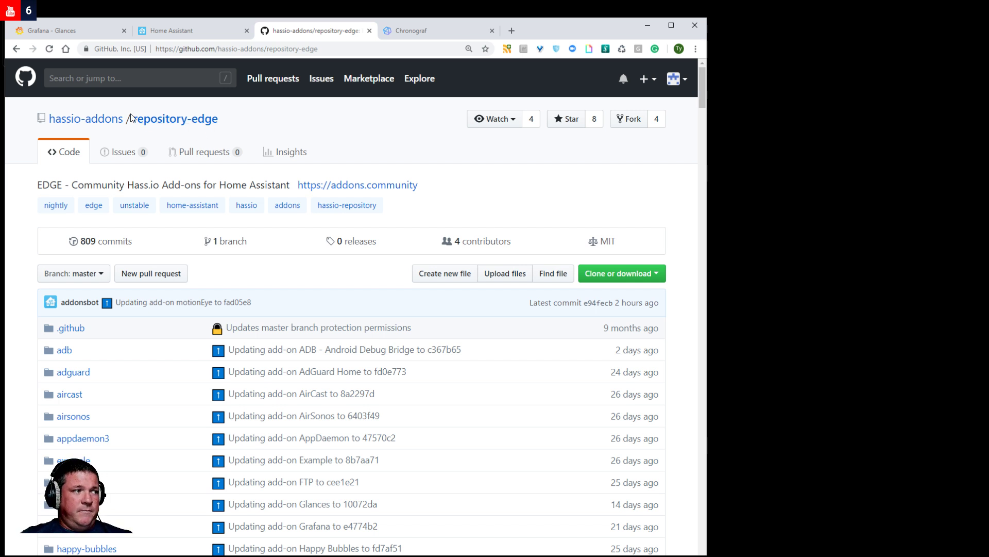
pyautogui.click(192, 37)
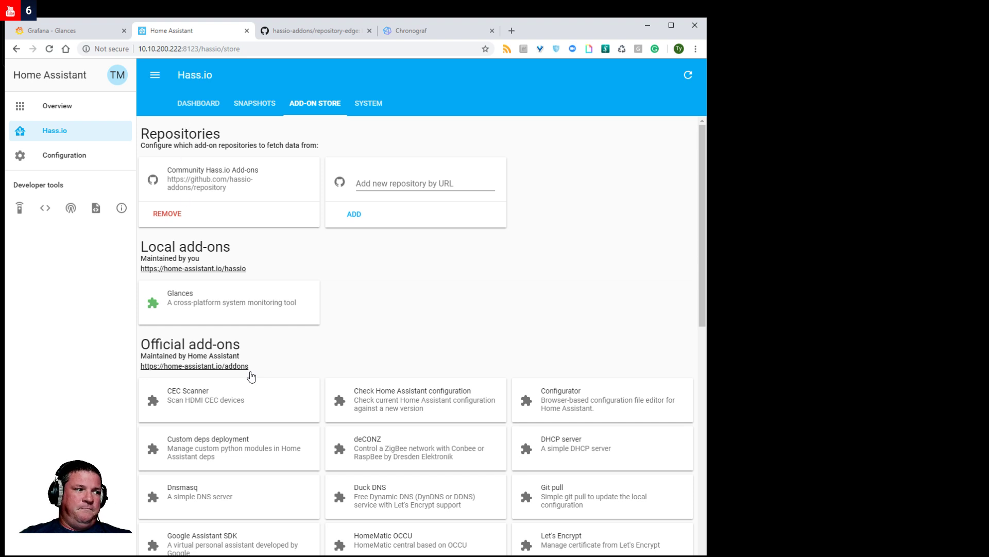
pyautogui.scroll(-4, 250, 376)
pyautogui.scroll(-5, 209, 464)
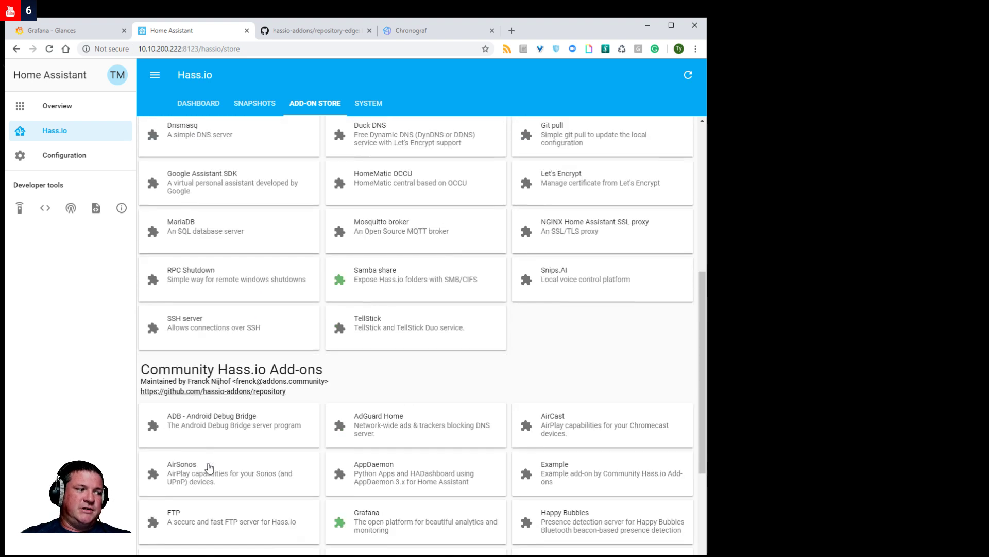
pyautogui.scroll(-2, 197, 331)
pyautogui.scroll(-1, 196, 331)
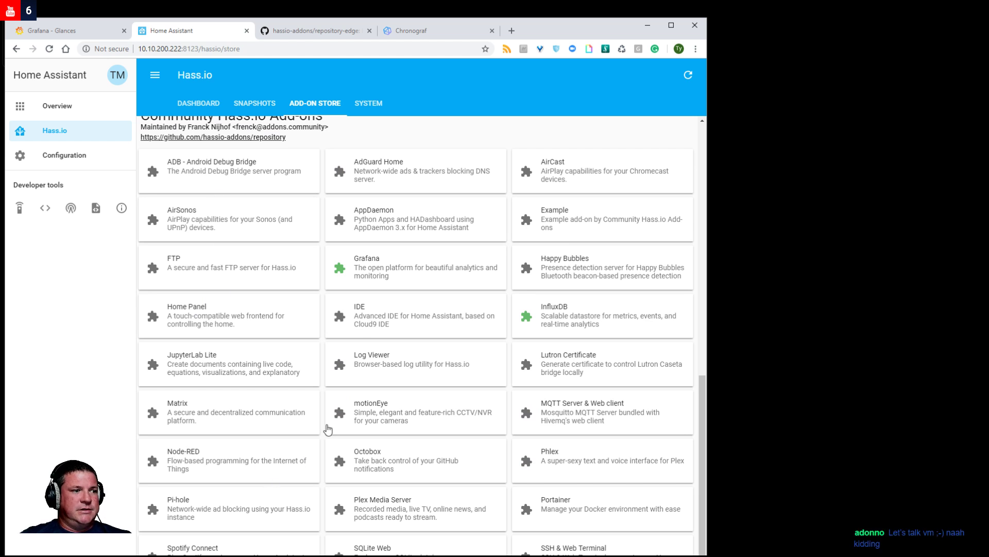
pyautogui.scroll(-1, 338, 388)
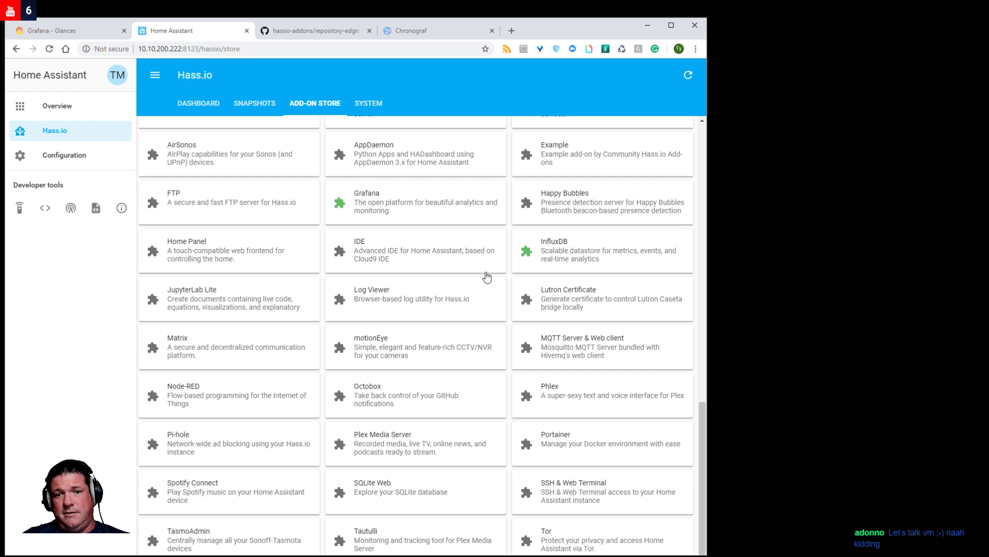
pyautogui.scroll(4, 481, 292)
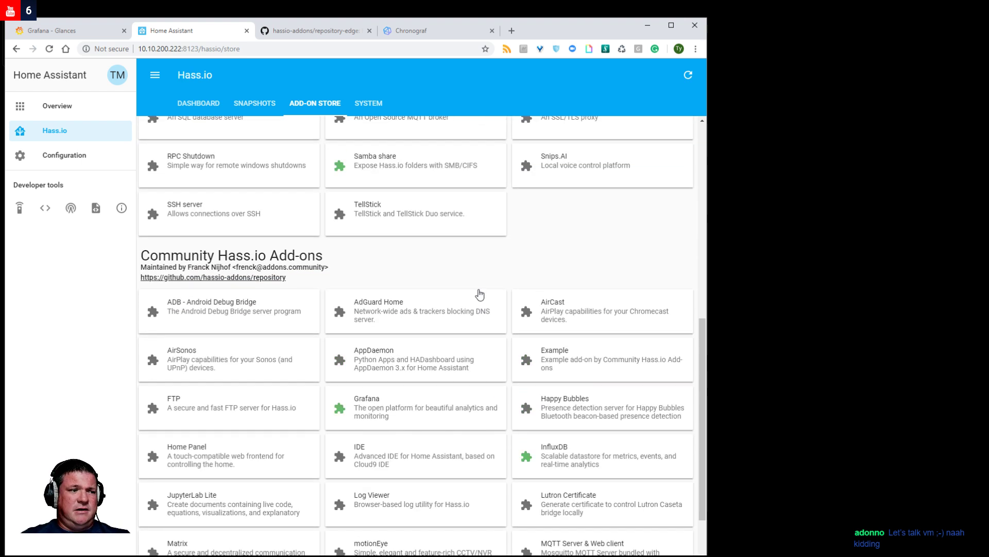
pyautogui.scroll(6, 480, 294)
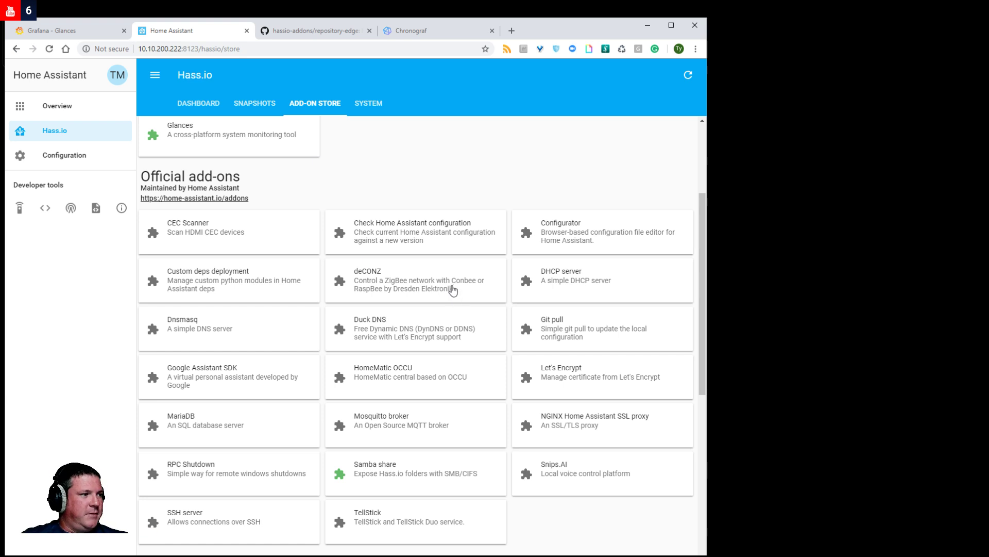
pyautogui.scroll(4, 422, 427)
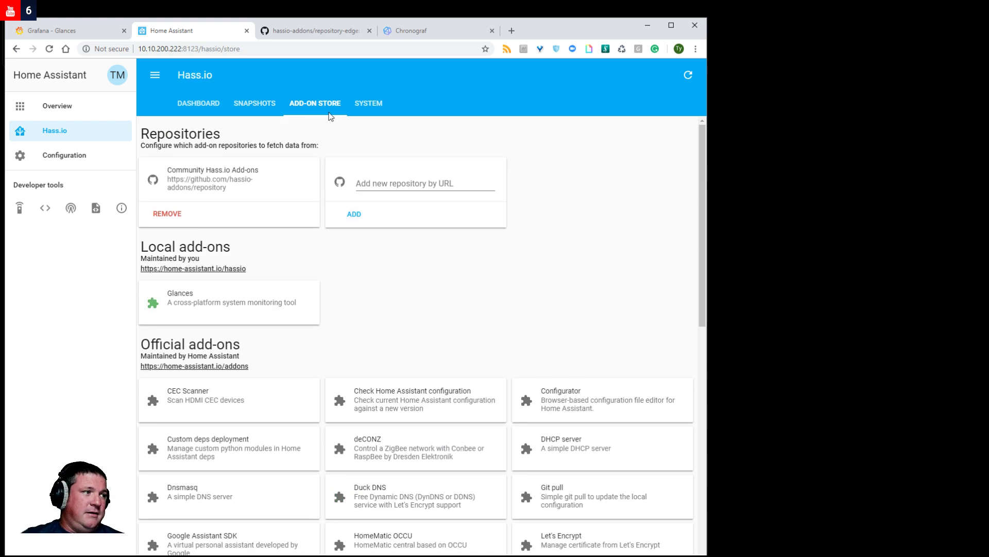
pyautogui.scroll(-15, 362, 358)
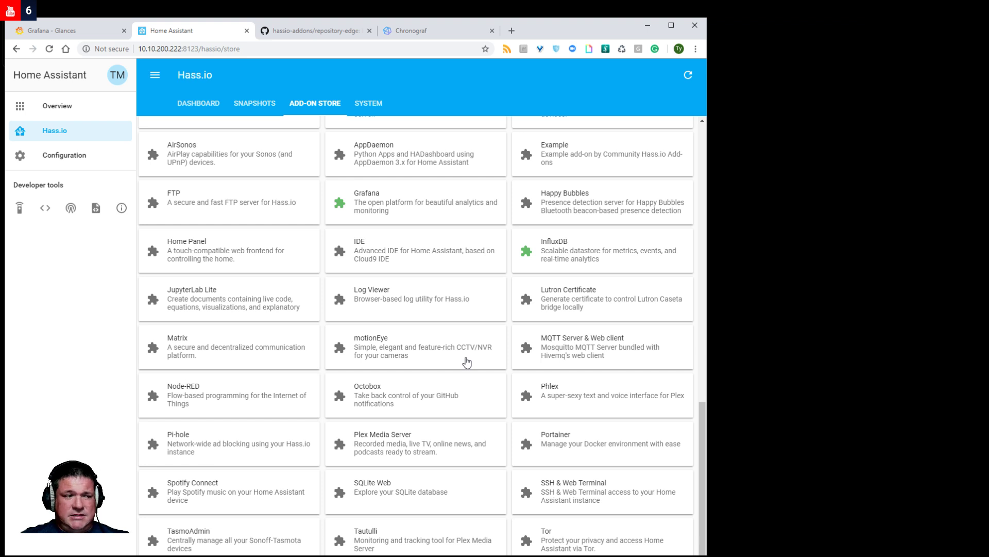
pyautogui.scroll(15, 467, 362)
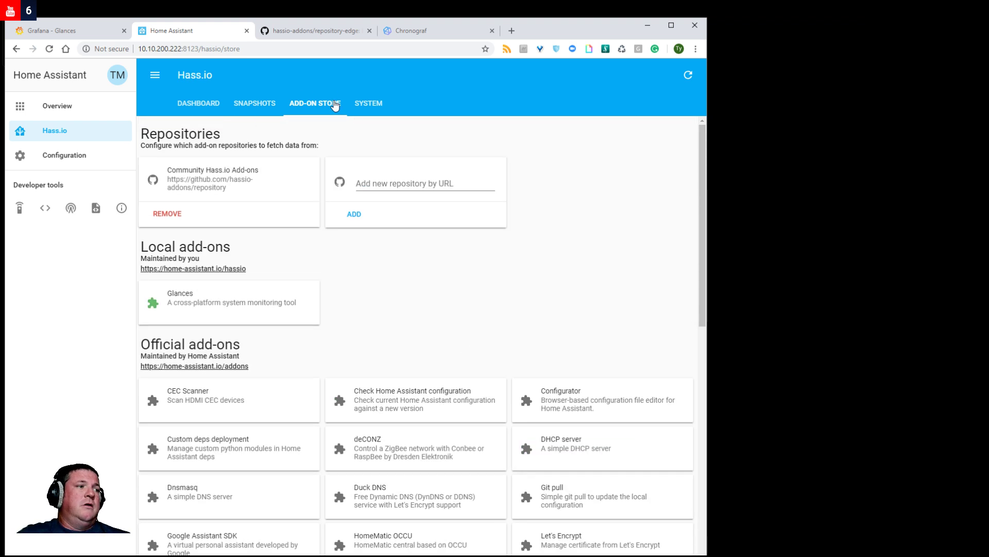
# Copy the HTTPS clone URL of the hassio-addons/repository-edge repository on GitHub.
pyautogui.click(305, 31)
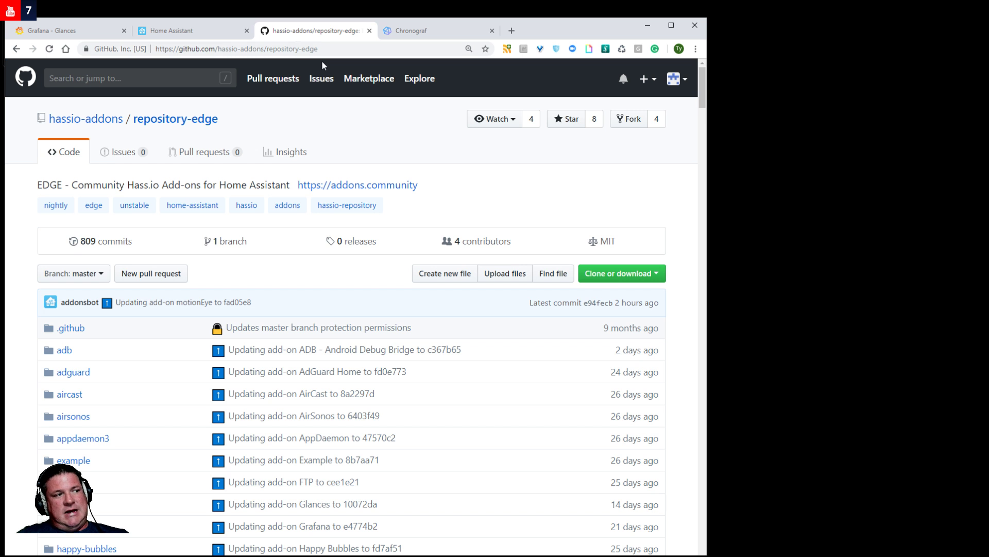
pyautogui.click(621, 273)
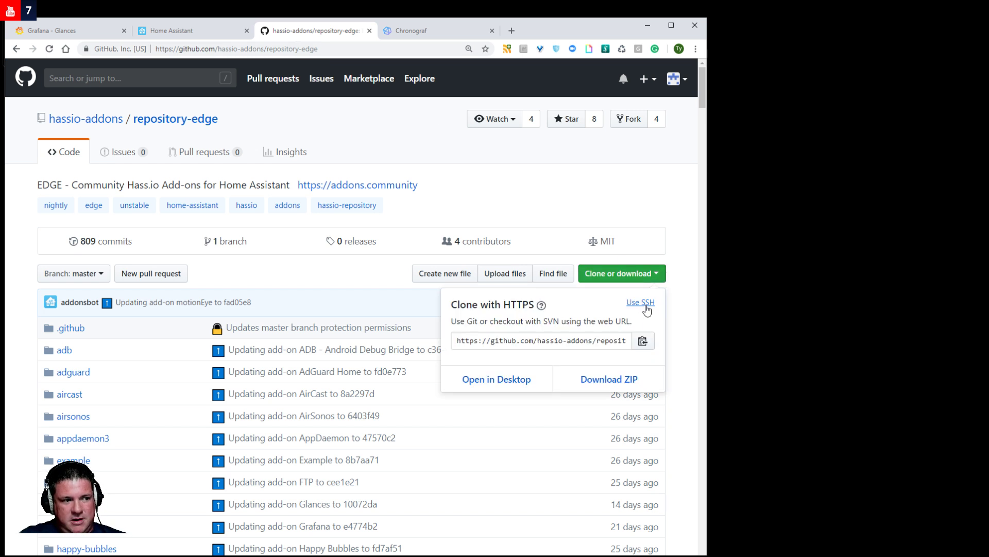
pyautogui.click(643, 340)
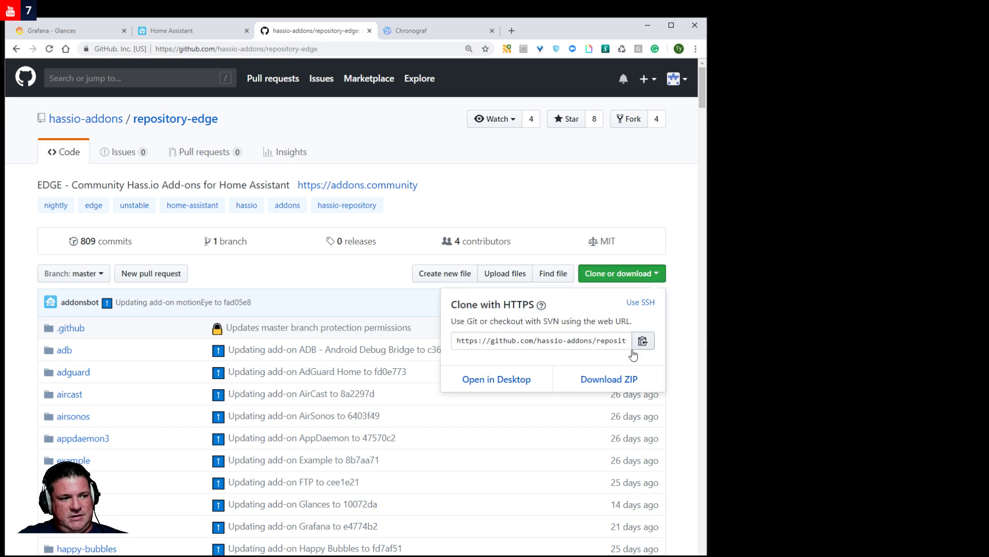
# Copy the repository-edge clone URL from GitHub and add it as a new repository in Home Assistant's Hass.io add-on store.
pyautogui.click(643, 341)
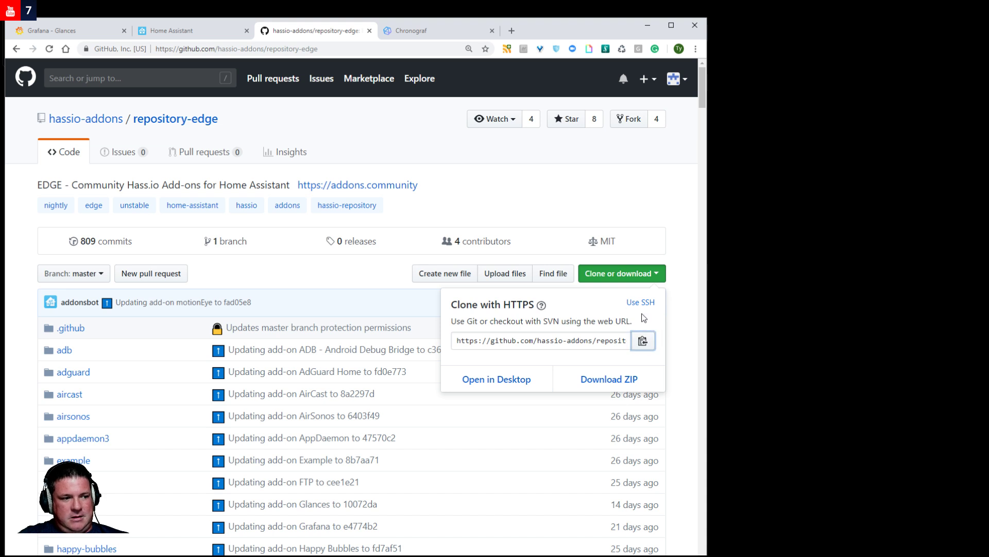
pyautogui.click(170, 30)
pyautogui.click(416, 176)
pyautogui.rightClick(417, 175)
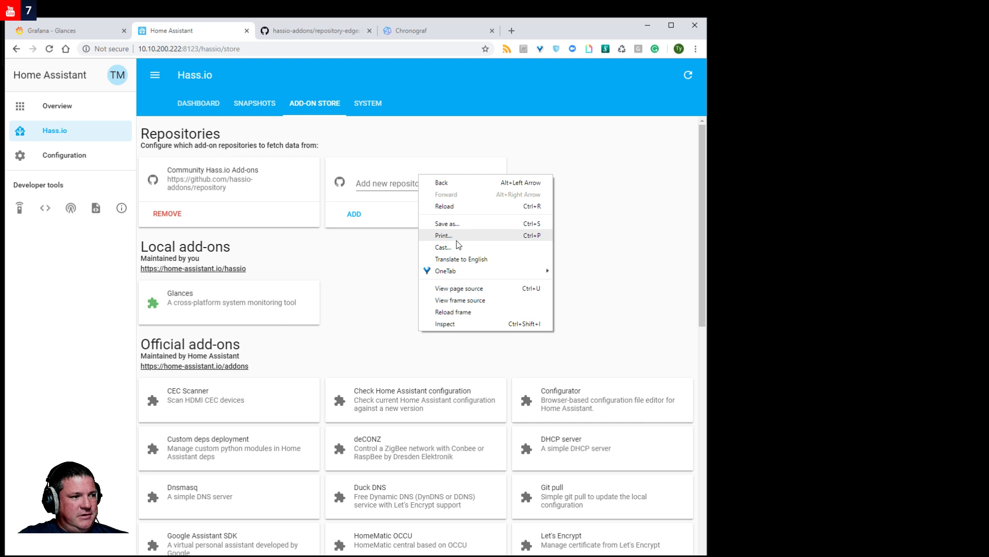
pyautogui.click(379, 187)
pyautogui.rightClick(380, 188)
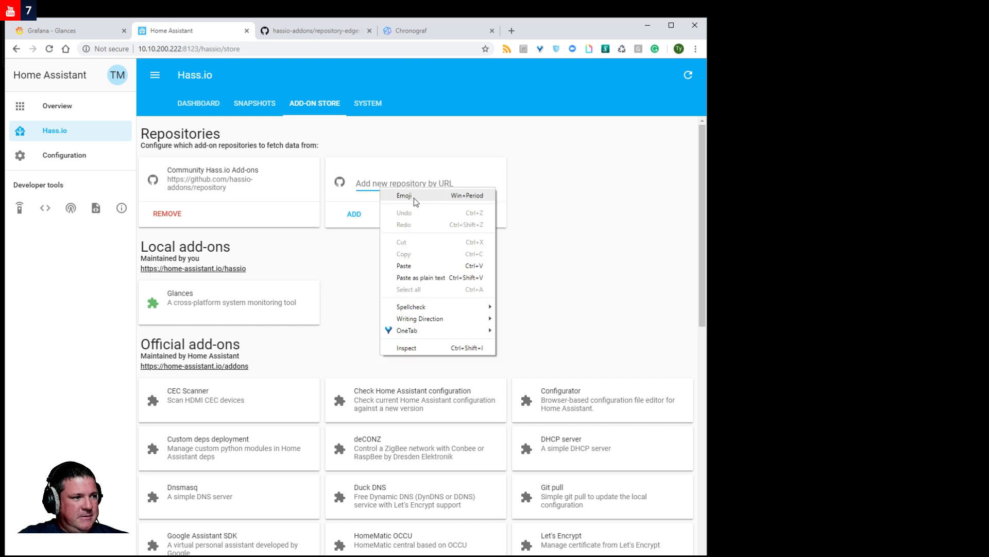
pyautogui.click(404, 265)
pyautogui.click(355, 214)
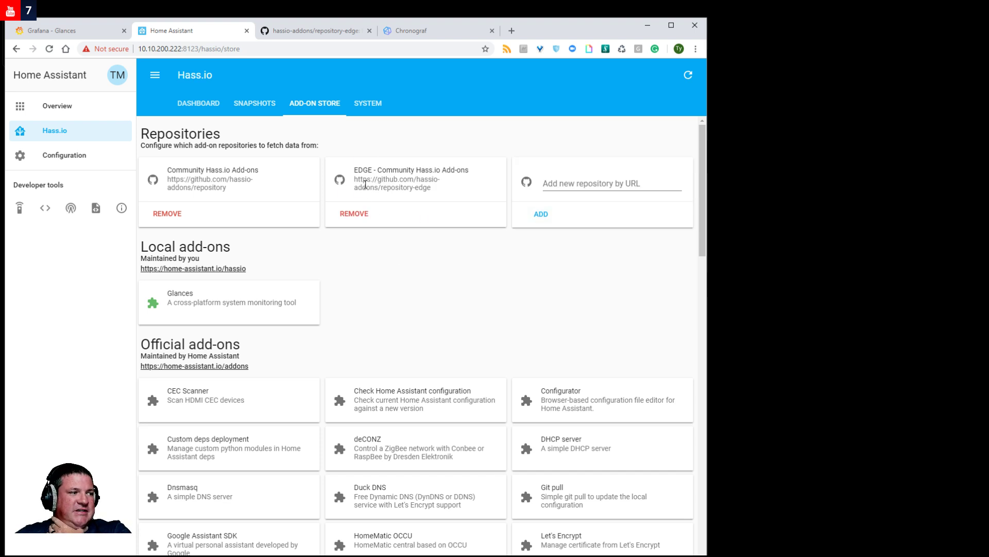
# Open the Glances add-on from the EDGE - Community Hass.io Add-ons section of the store.
pyautogui.scroll(-20, 378, 349)
pyautogui.scroll(4, 369, 340)
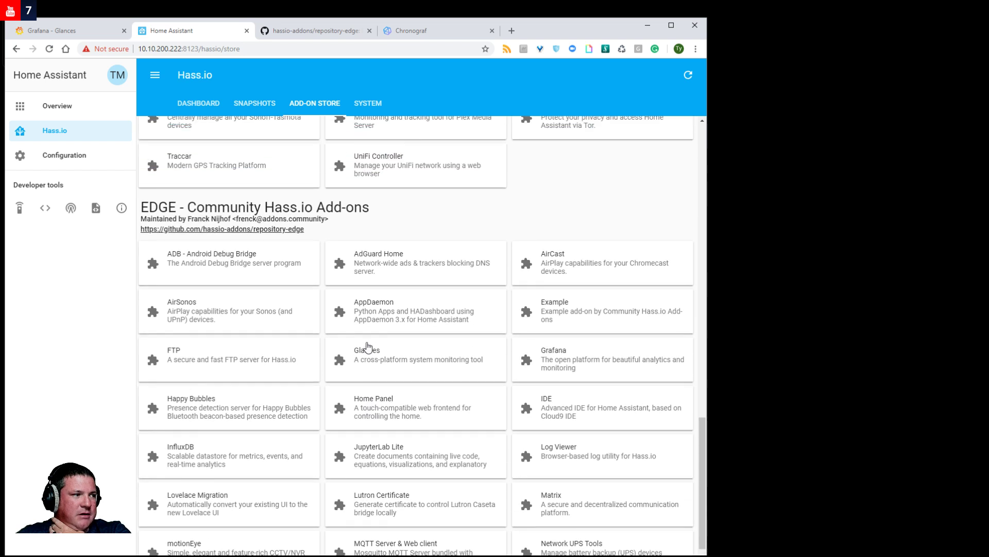
pyautogui.scroll(1, 368, 346)
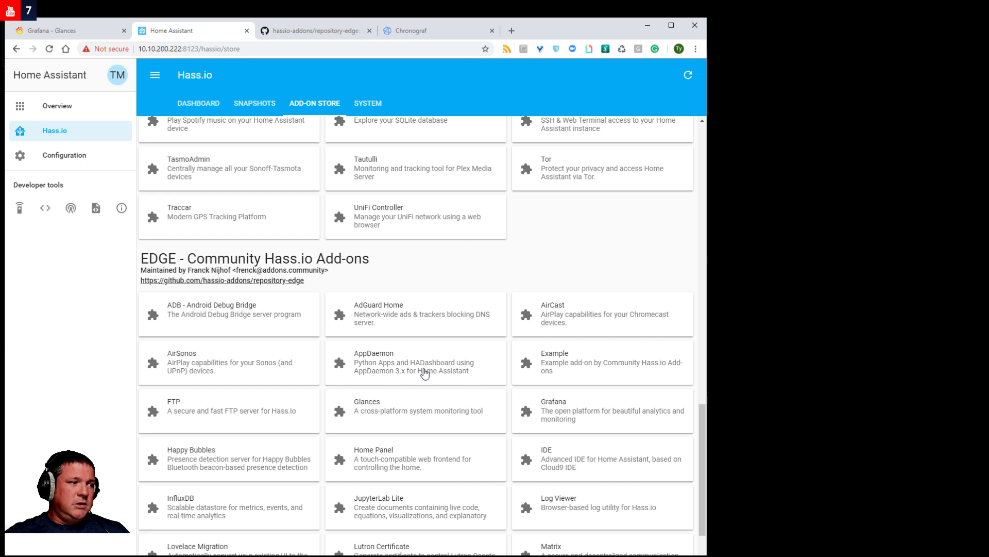
pyautogui.scroll(-3, 421, 394)
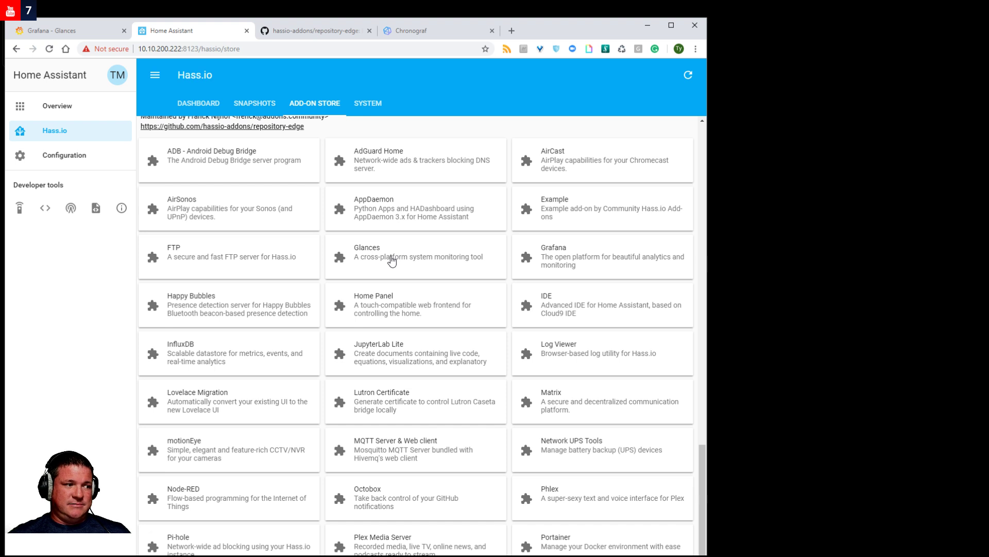
pyautogui.click(392, 262)
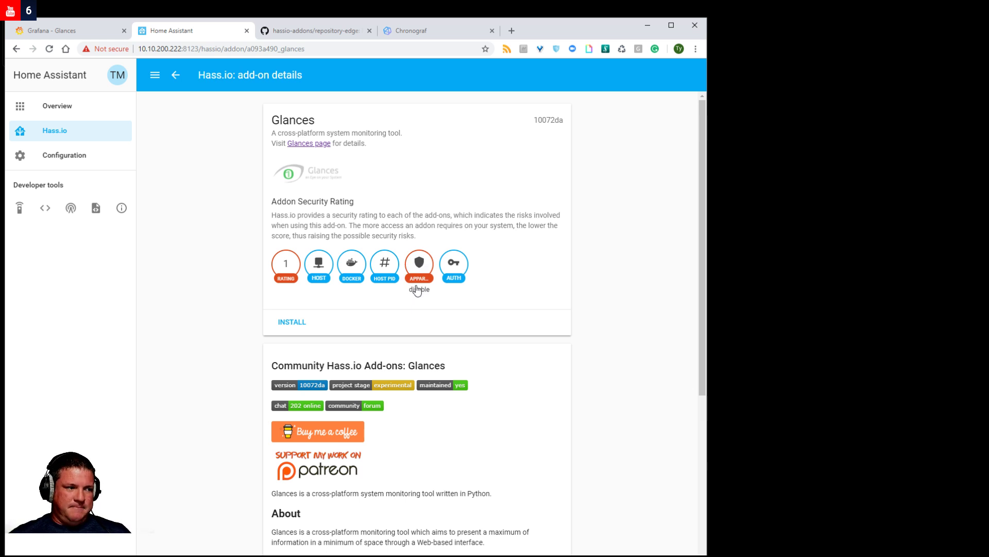
# Review the Glances add-on's description and read the explanation of its AppArmor security rating.
pyautogui.scroll(-2, 410, 303)
pyautogui.scroll(-1, 408, 315)
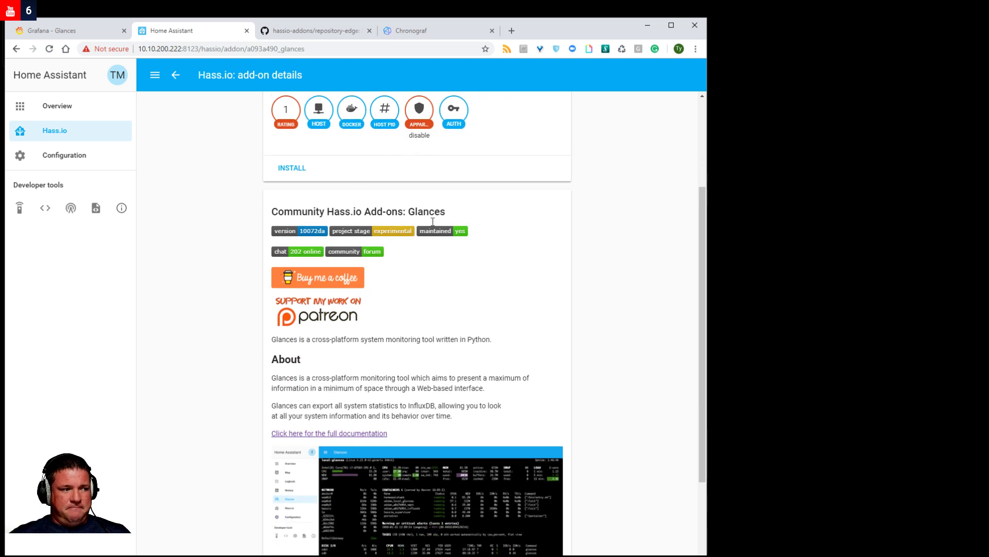
pyautogui.click(418, 126)
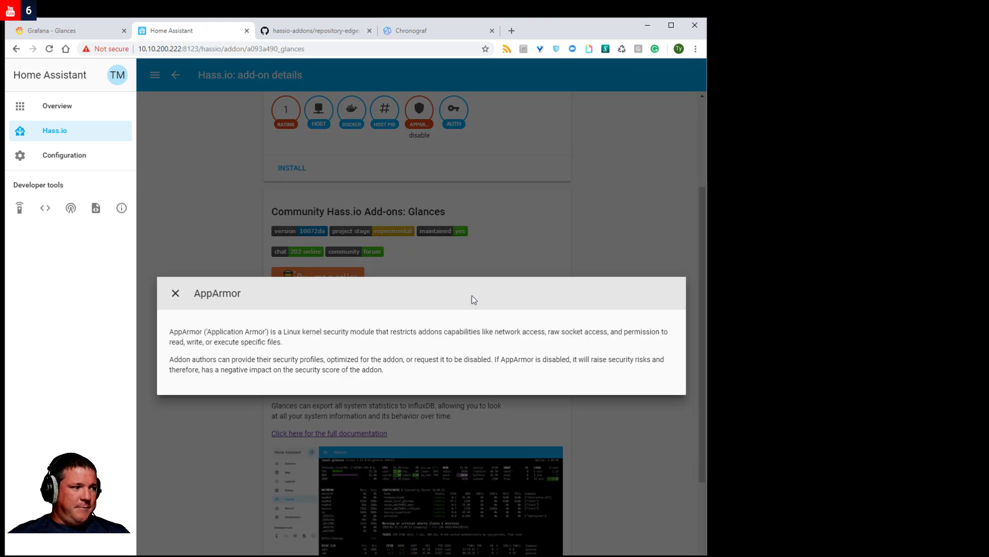
pyautogui.click(650, 258)
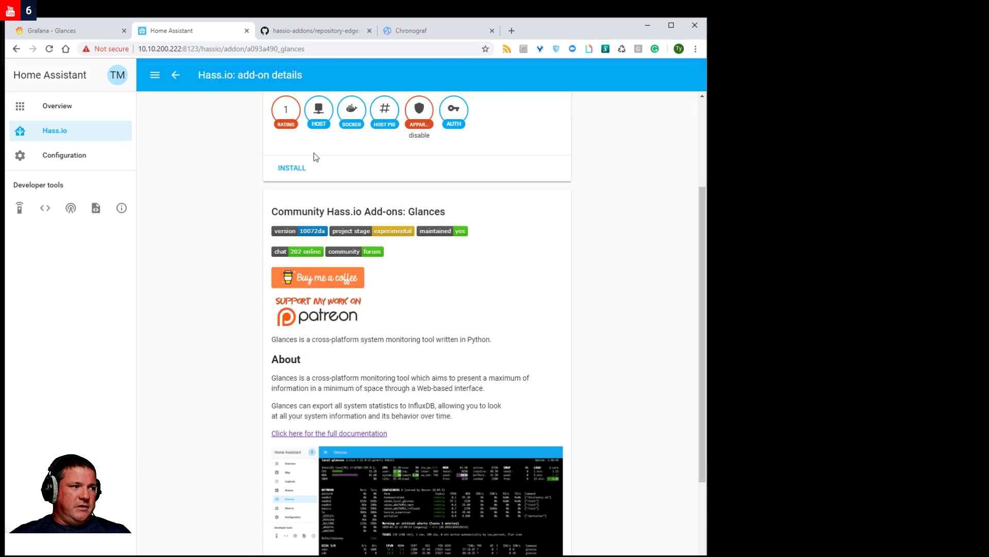
# Install the Glances add-on and turn off its protection mode.
pyautogui.scroll(7, 416, 371)
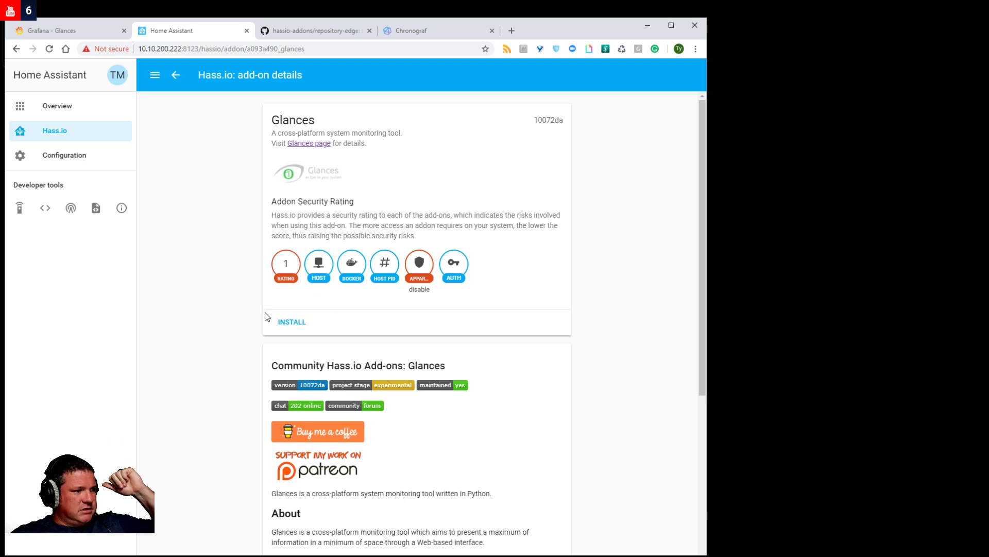
pyautogui.click(296, 324)
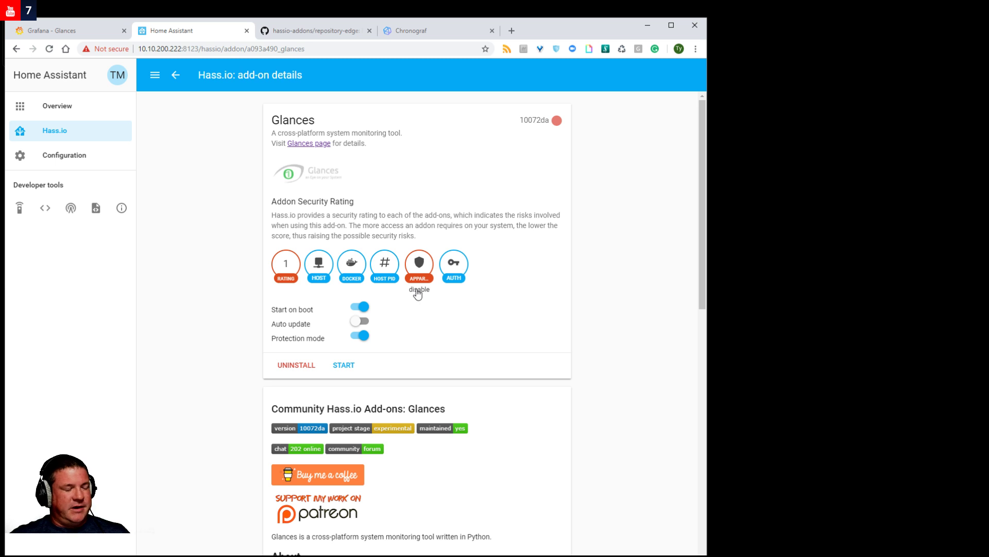
pyautogui.click(366, 338)
# Examine the Glances add-on's Config, focusing on the influxdb block and its enabled value.
pyautogui.scroll(-4, 466, 428)
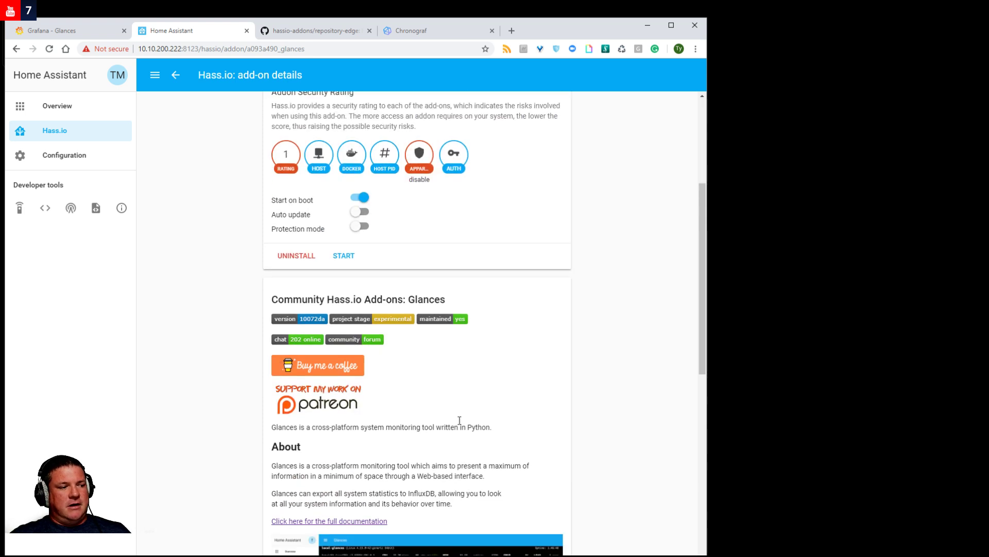
pyautogui.scroll(-12, 462, 423)
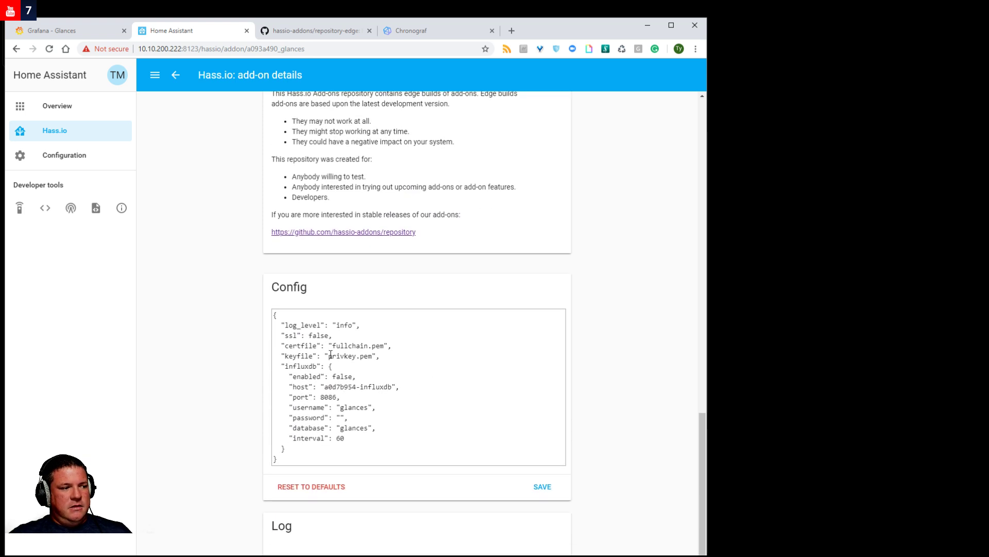
pyautogui.moveTo(278, 316); pyautogui.dragTo(410, 441)
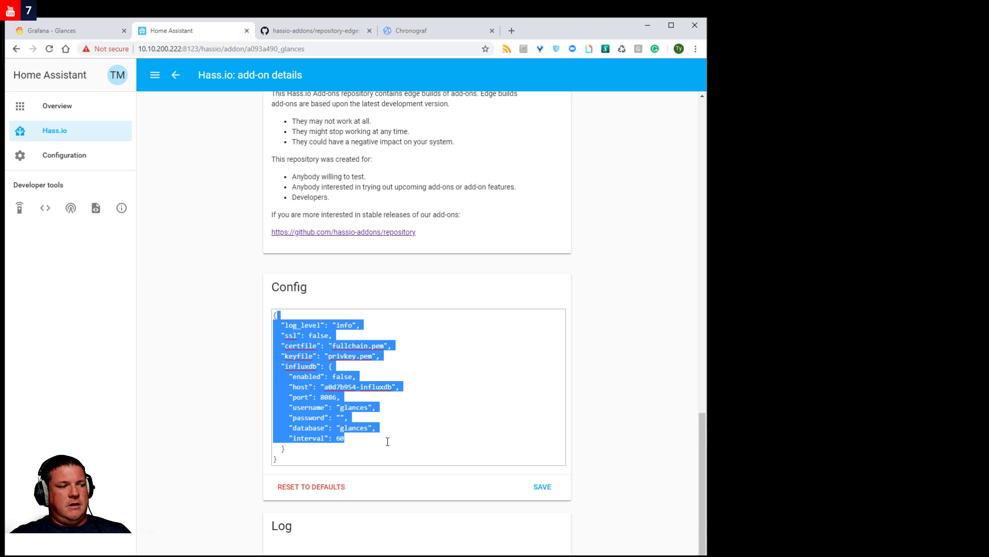
pyautogui.click(344, 438)
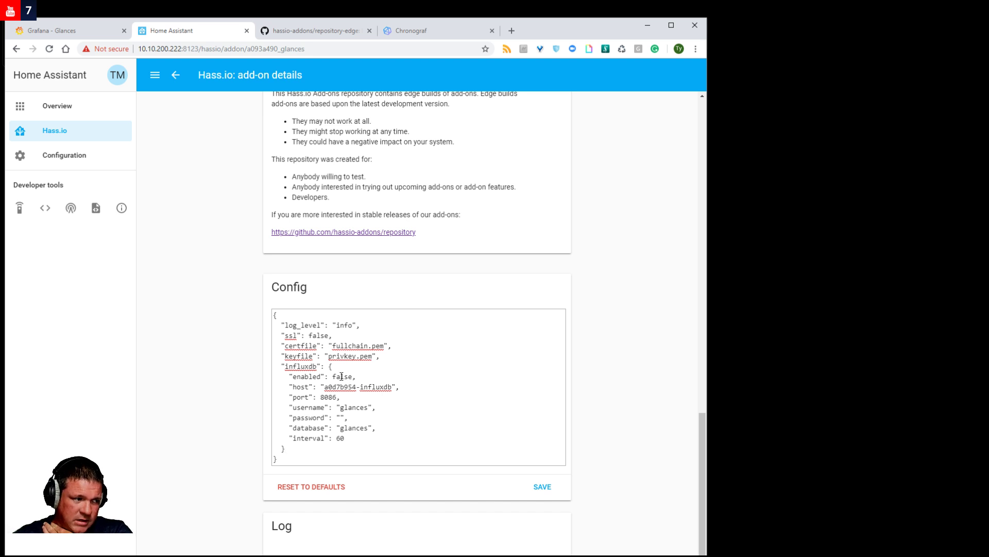
pyautogui.moveTo(282, 366); pyautogui.dragTo(338, 368)
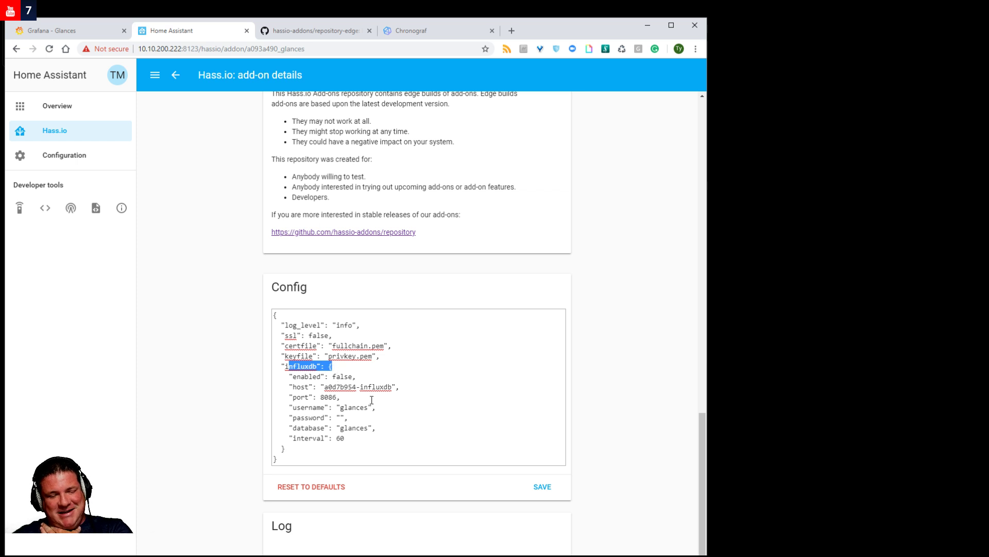
pyautogui.tripleClick(349, 378)
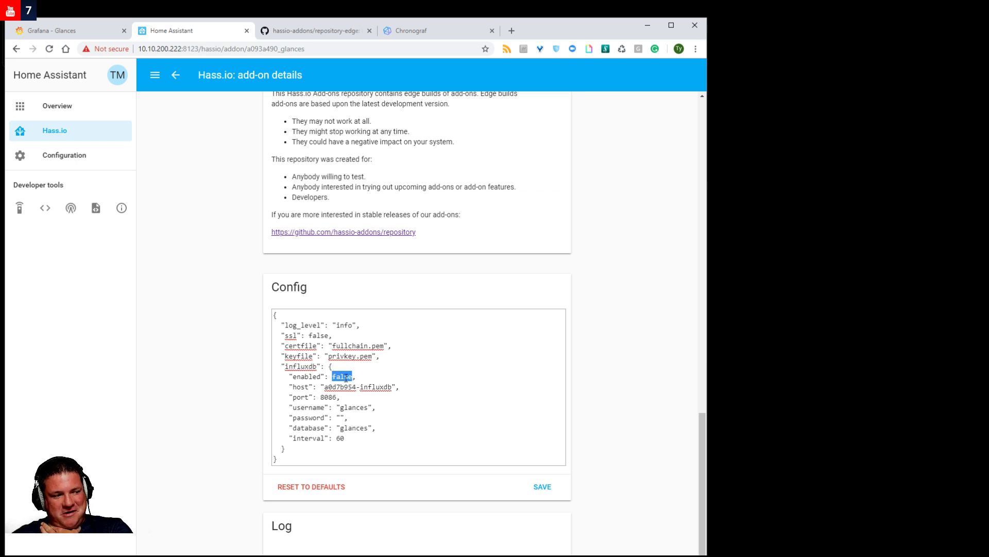
pyautogui.click(343, 377)
pyautogui.doubleClick(342, 377)
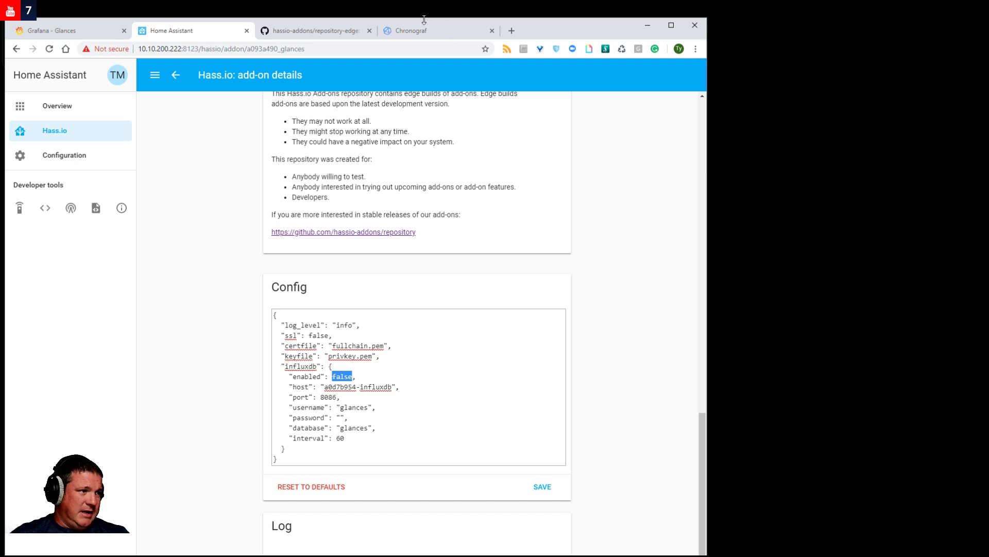
# Switch to Chronograf to check the InfluxDB databases and users, and return to the Glances add-on page in Home Assistant.
pyautogui.click(413, 35)
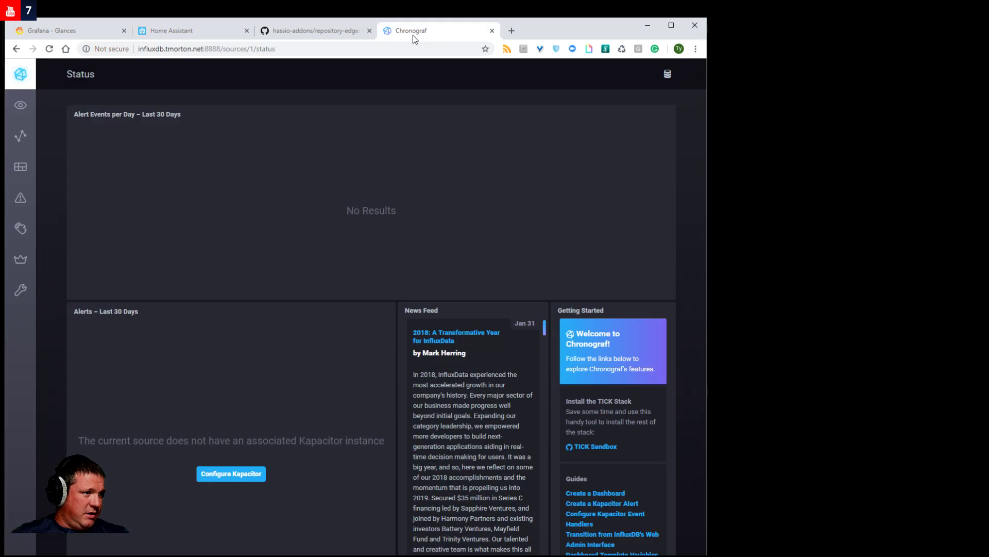
pyautogui.click(21, 265)
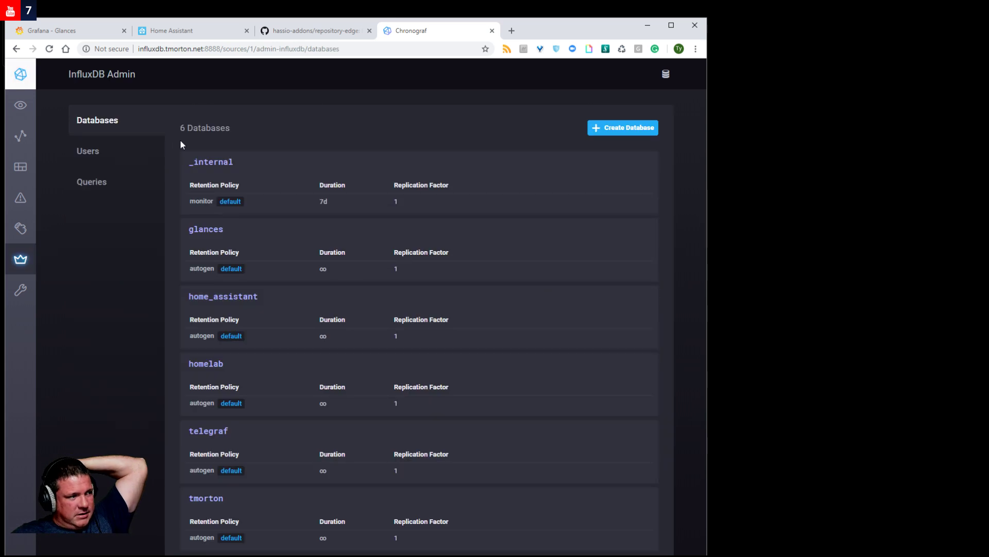
pyautogui.click(94, 150)
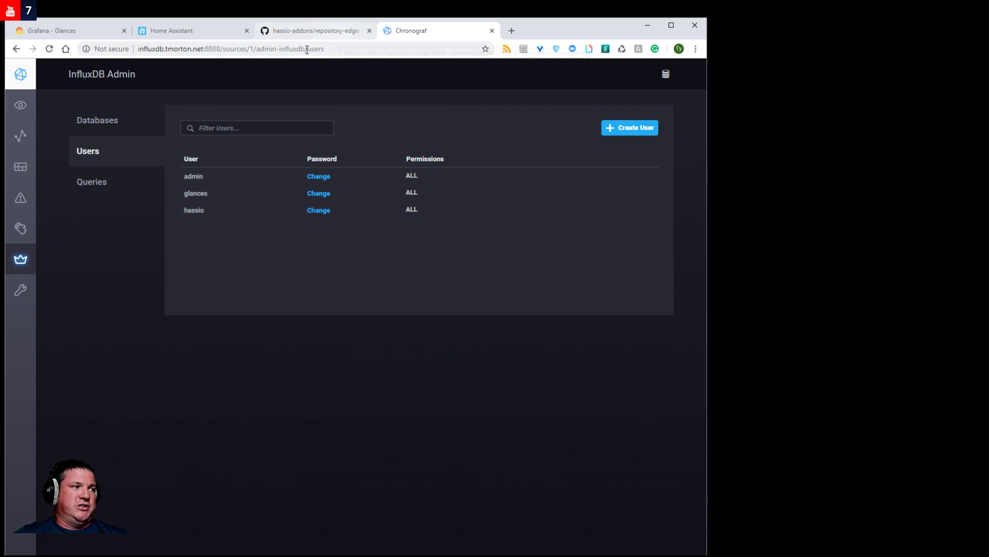
pyautogui.click(193, 32)
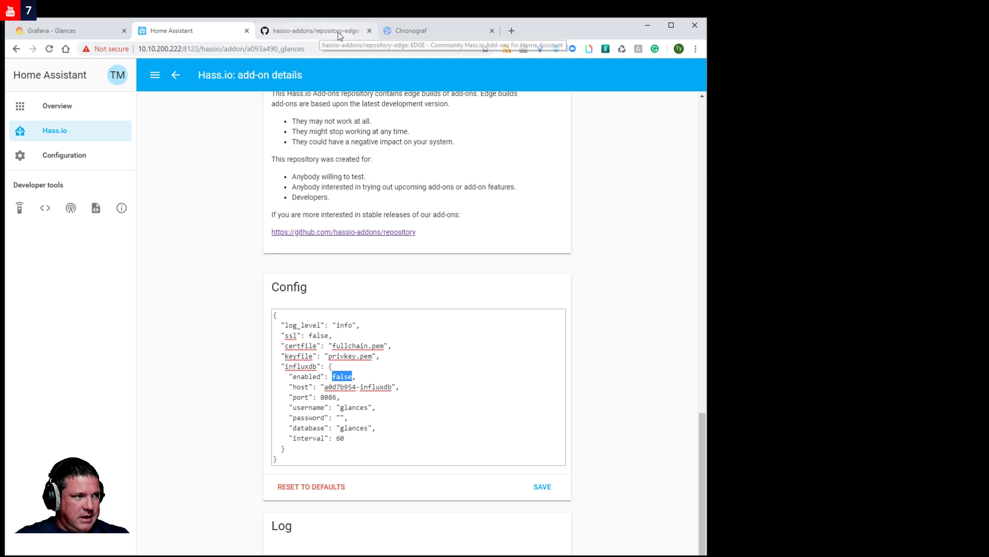
pyautogui.click(437, 32)
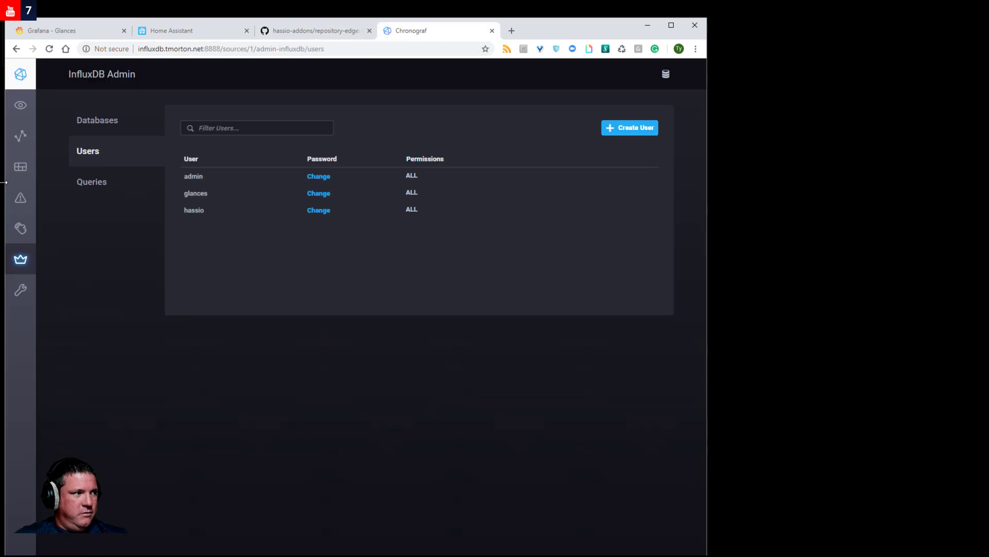
pyautogui.click(130, 118)
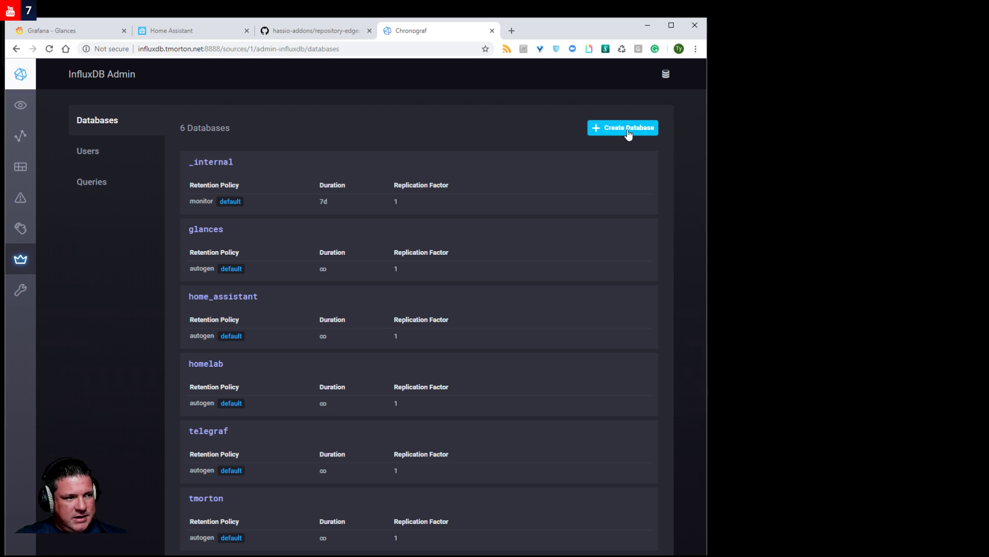
pyautogui.moveTo(414, 192)
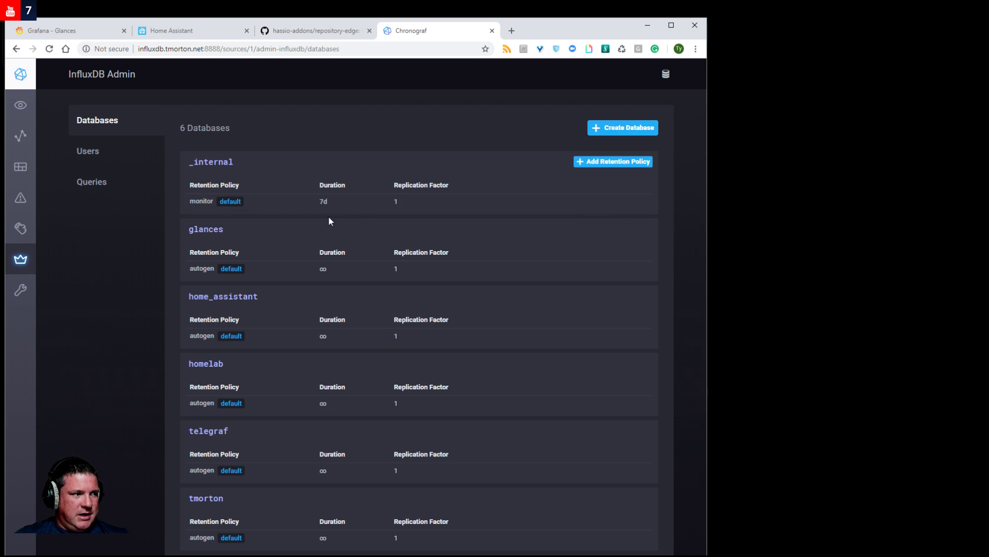
pyautogui.click(214, 30)
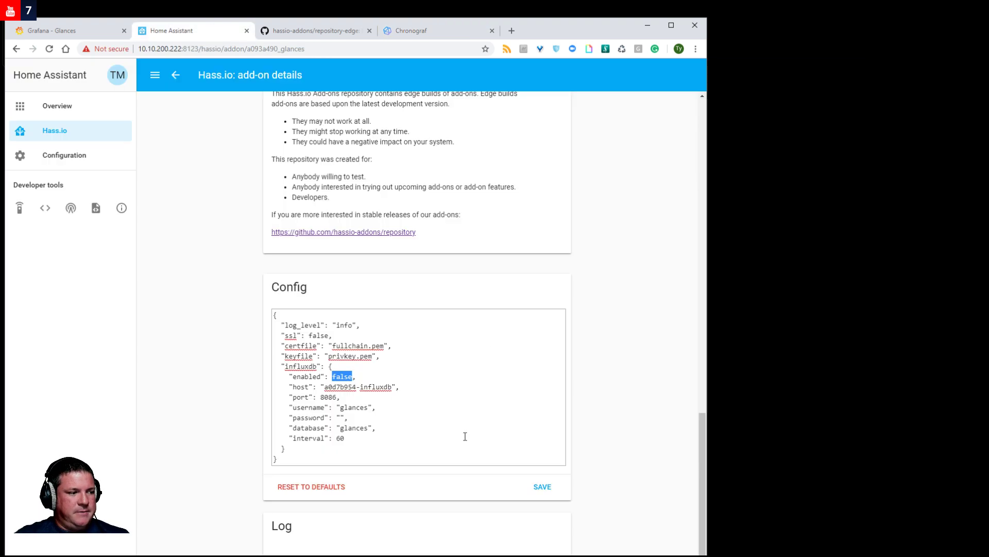
pyautogui.scroll(15, 468, 438)
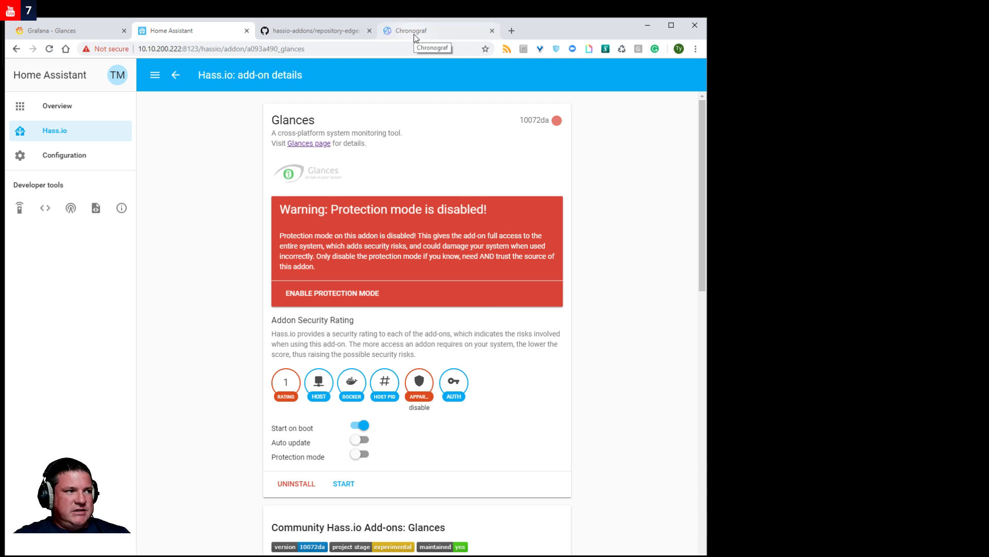
# Search Google for "grafana dashboard" in a new browser tab and open the Dashboards listing on grafana.com.
pyautogui.click(72, 30)
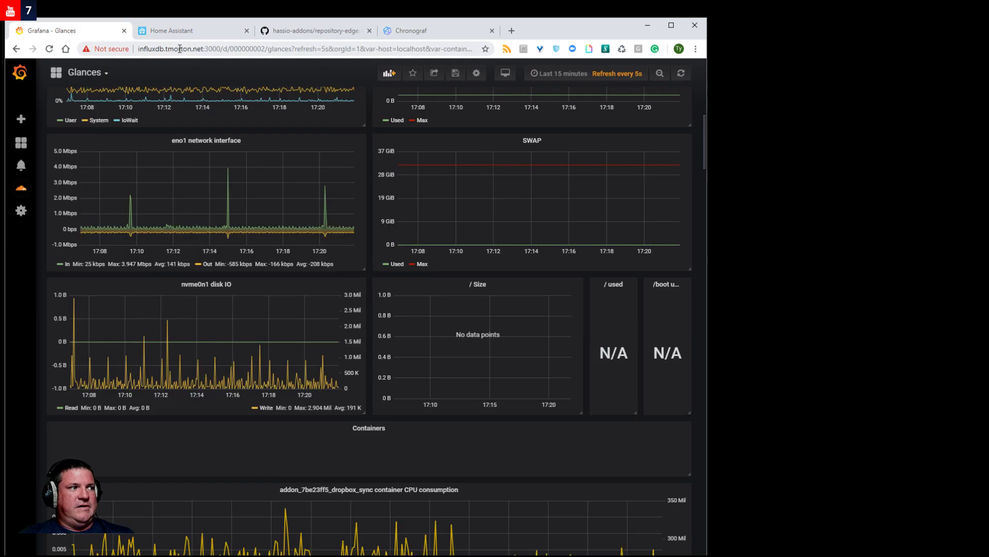
pyautogui.click(510, 32)
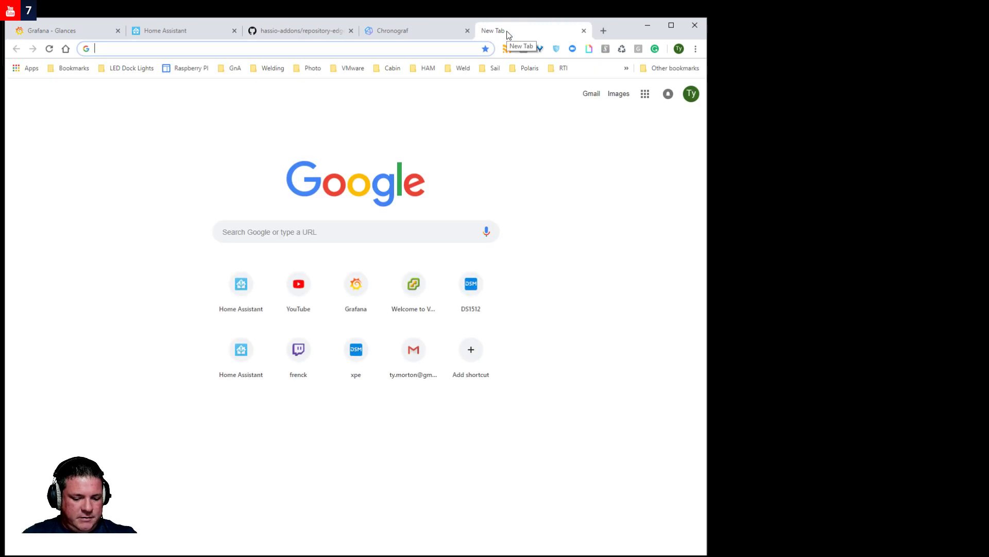
pyautogui.write('grafana dashboard')
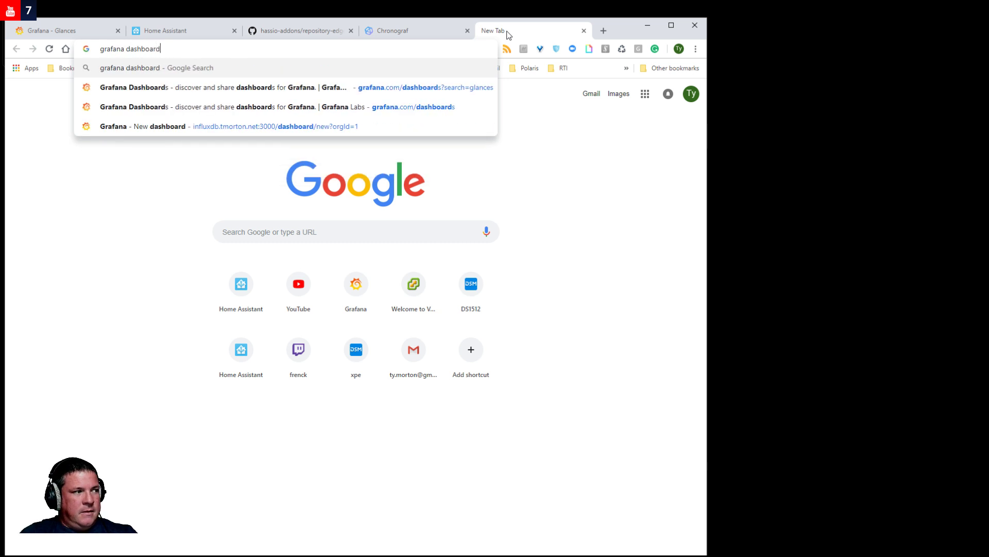
pyautogui.press('Return')
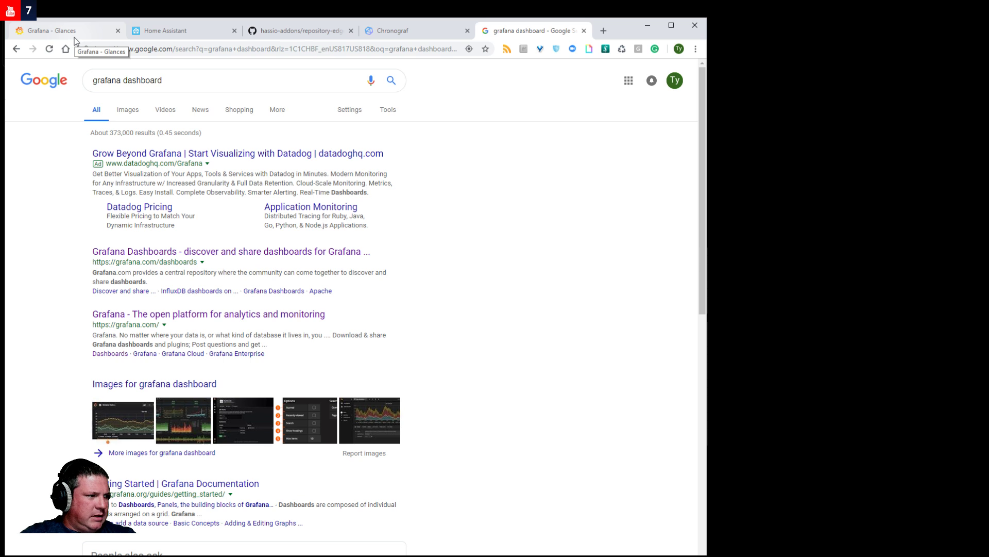
pyautogui.click(182, 316)
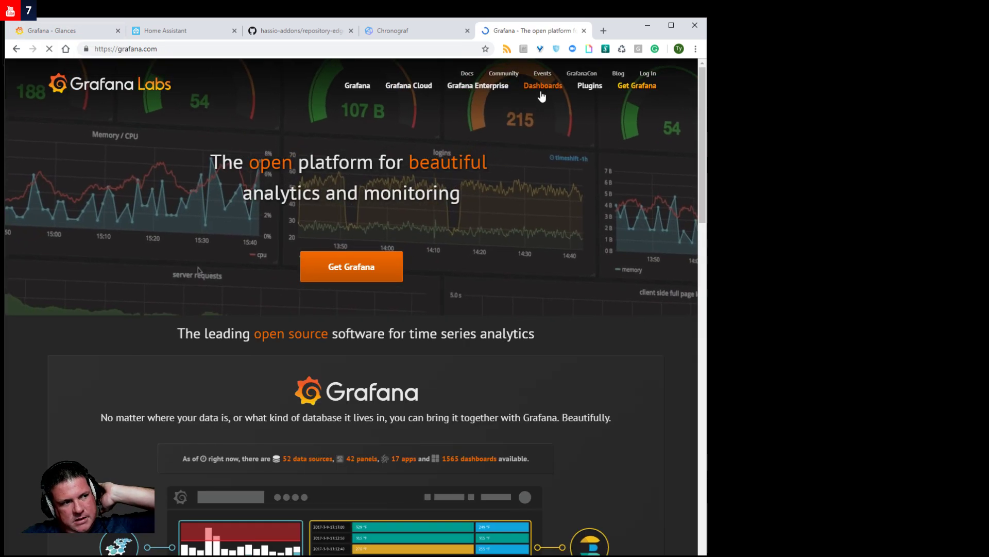
pyautogui.click(541, 88)
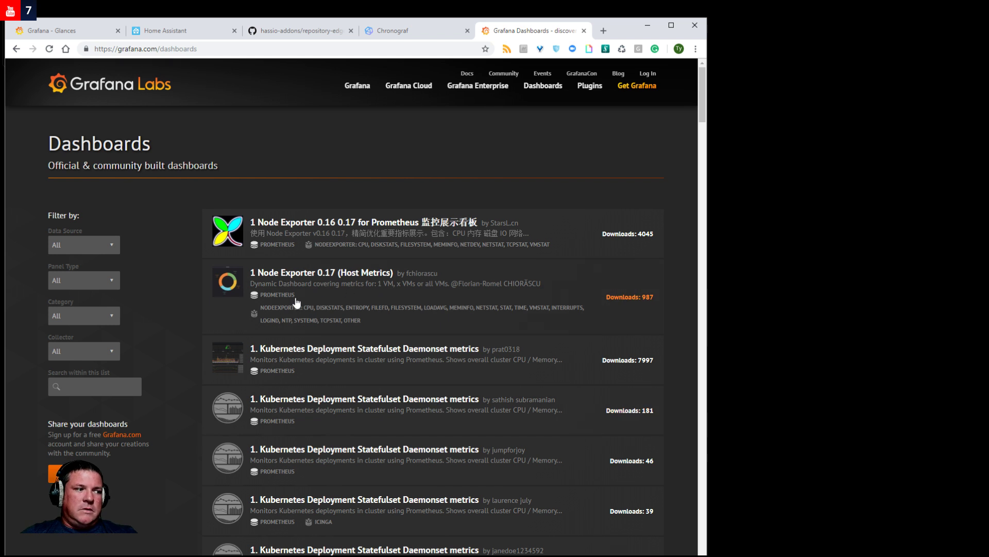
# Search the dashboards for "glances" and open the most downloaded Glances dashboard to view its preview image.
pyautogui.click(102, 387)
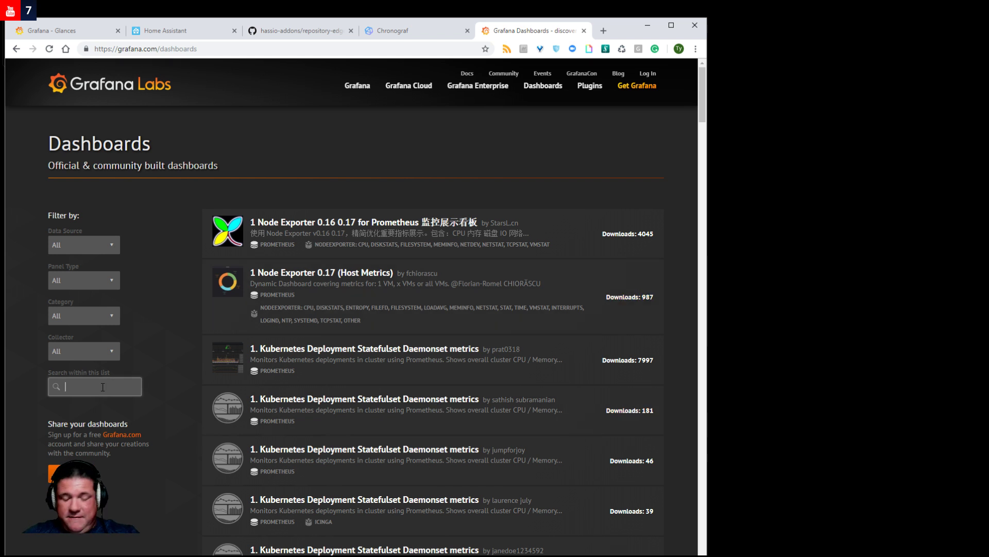
pyautogui.write('glances')
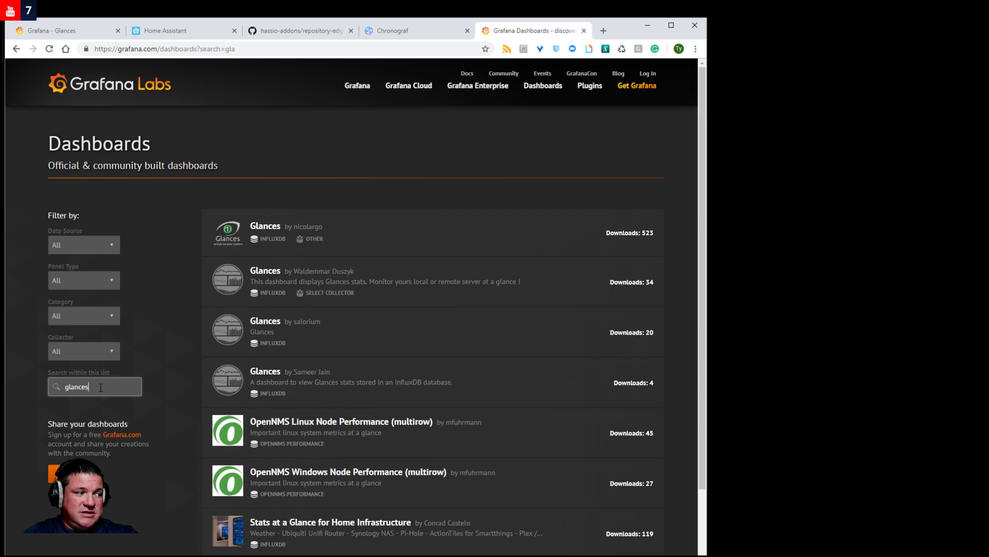
pyautogui.click(386, 231)
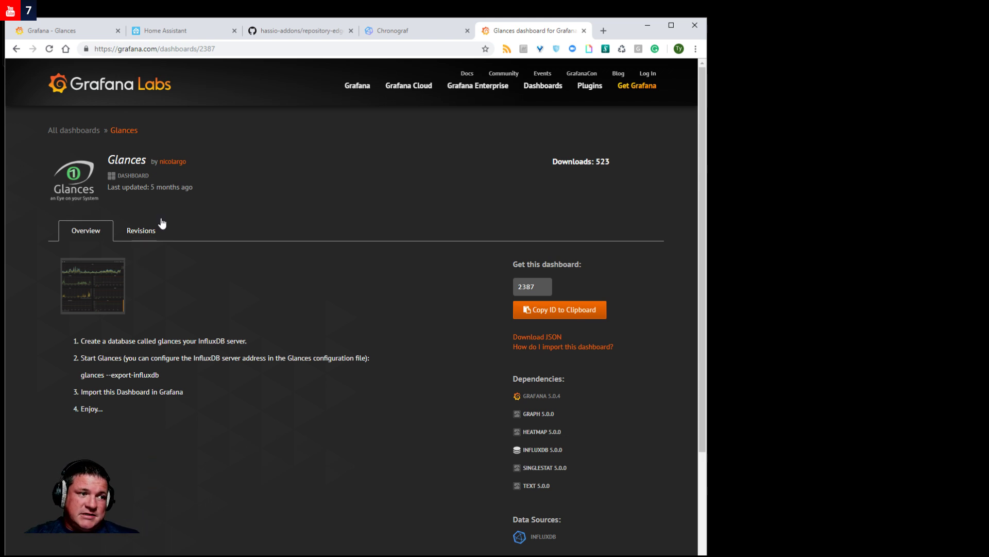
pyautogui.click(106, 277)
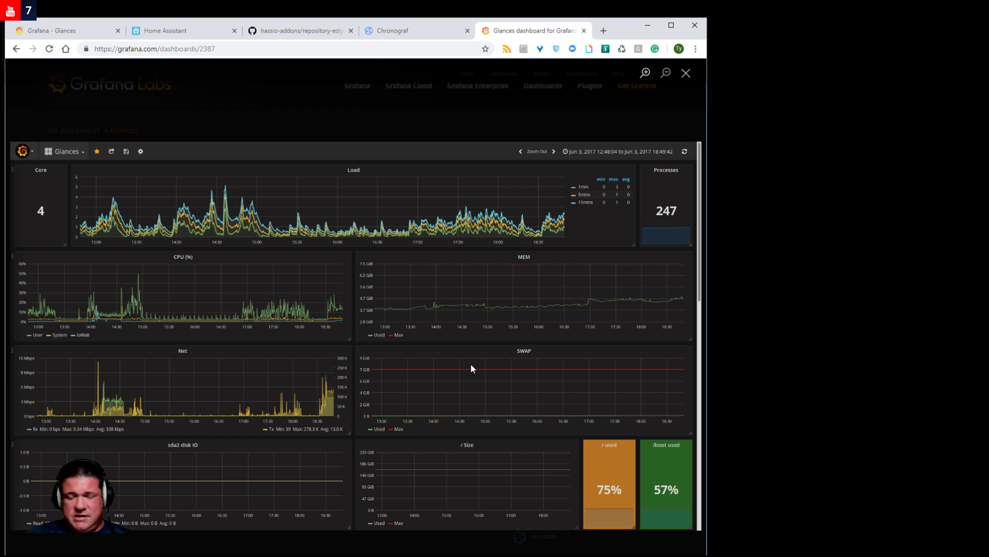
pyautogui.click(686, 74)
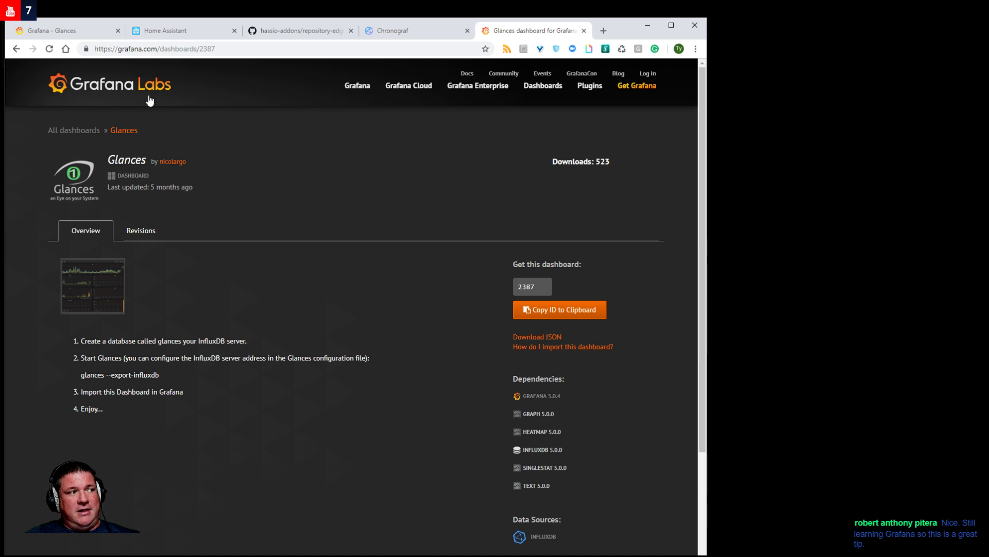
# Copy the Glances dashboard's ID 2387 and enter it as the Grafana.com dashboard on the local Grafana's Import page.
pyautogui.click(552, 312)
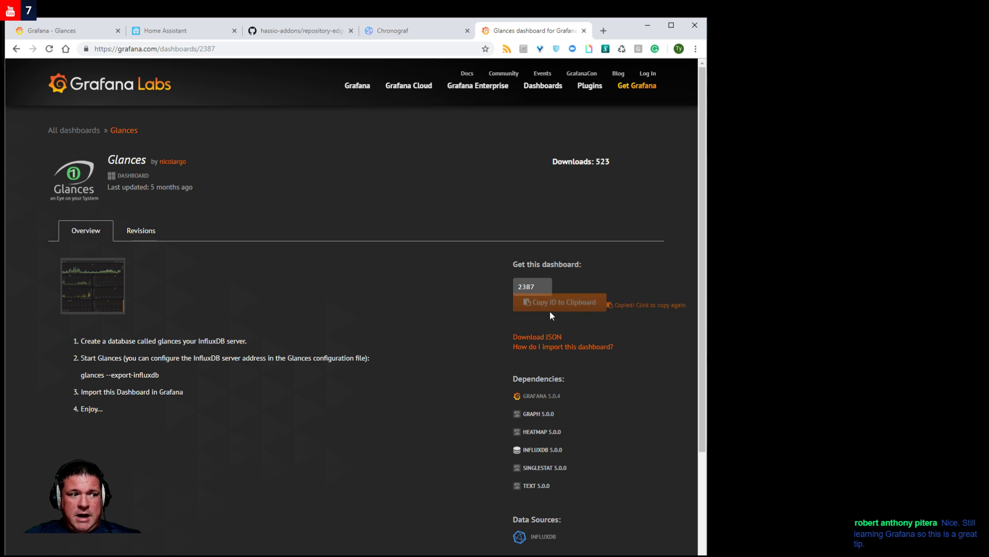
pyautogui.moveTo(536, 284); pyautogui.dragTo(493, 282)
pyautogui.click(525, 295)
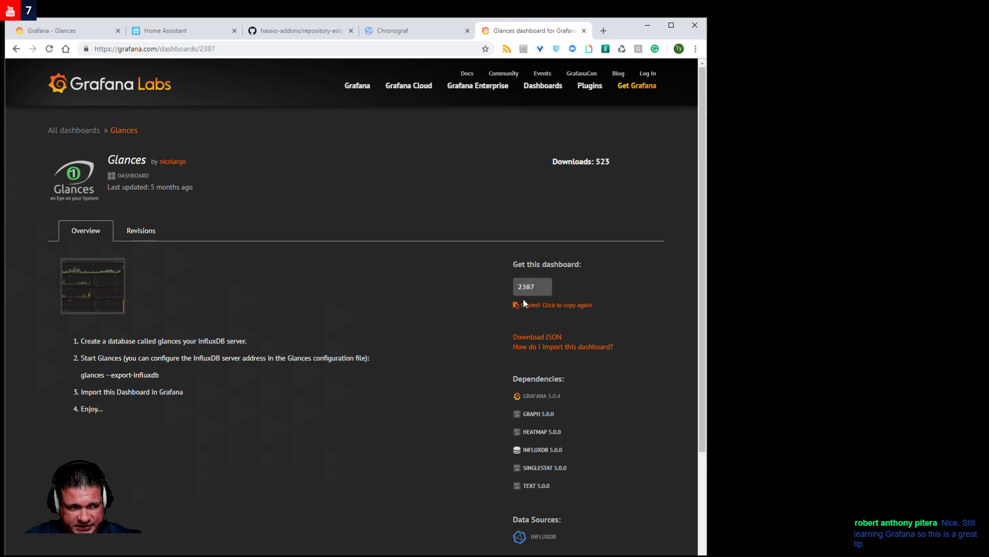
pyautogui.click(75, 33)
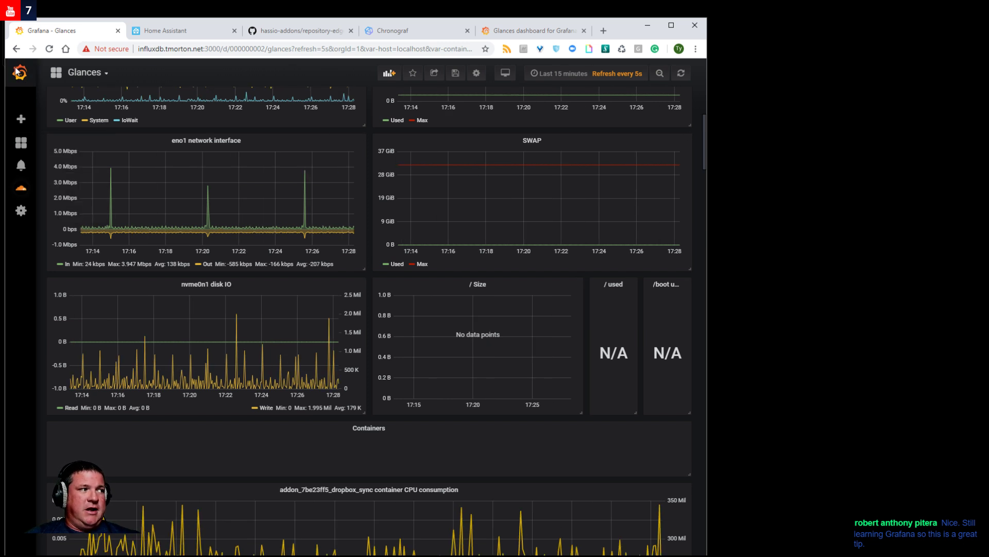
pyautogui.moveTo(21, 119)
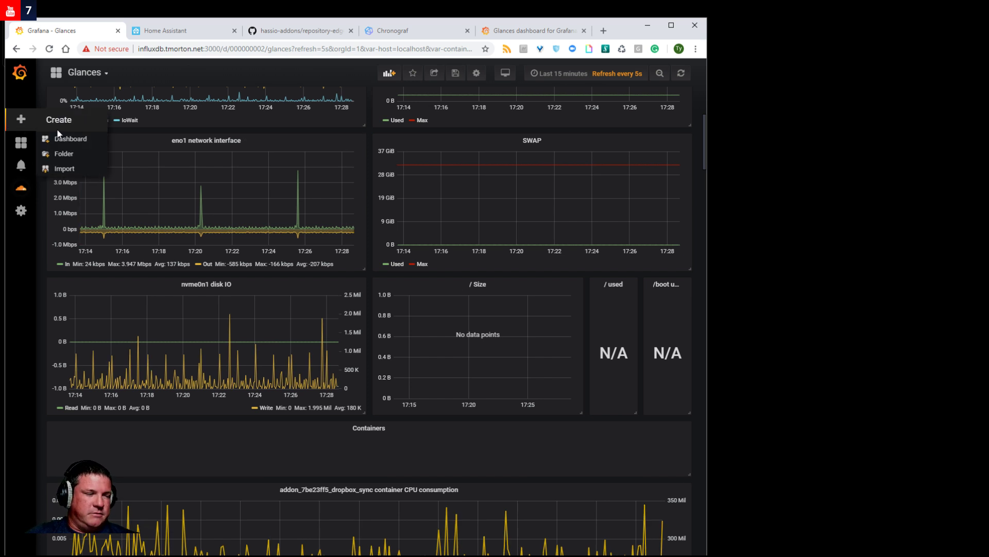
pyautogui.click(81, 170)
pyautogui.click(230, 197)
pyautogui.rightClick(230, 197)
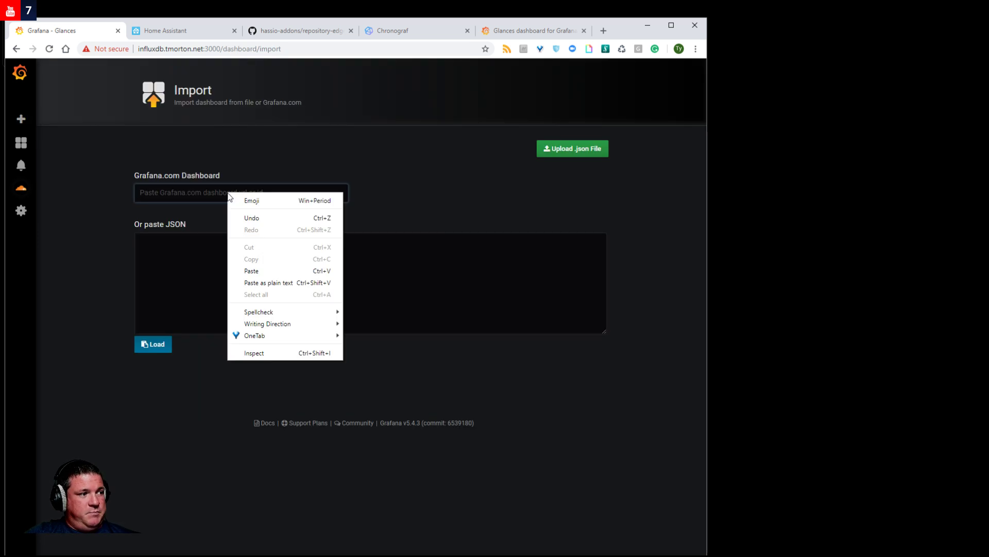
pyautogui.click(262, 271)
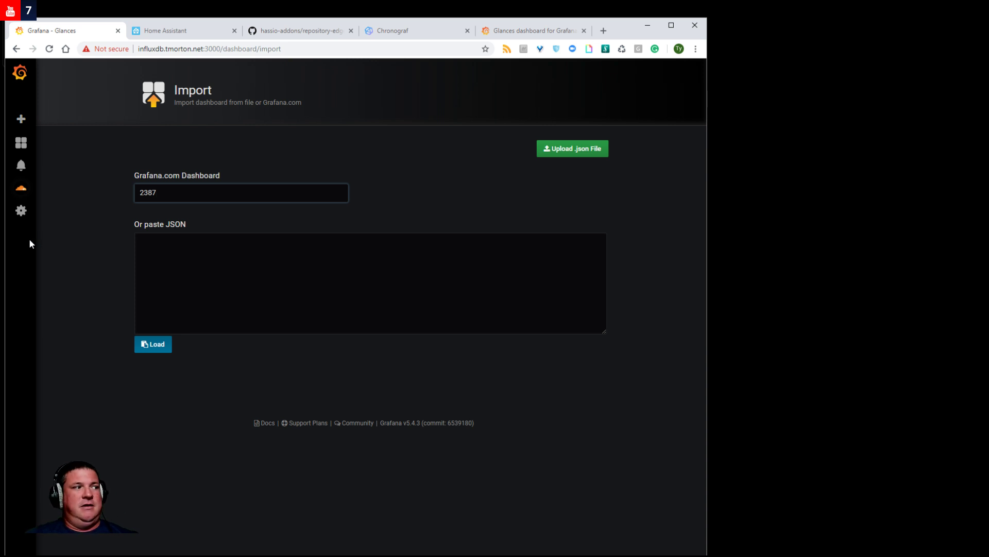
pyautogui.moveTo(32, 209)
pyautogui.click(61, 229)
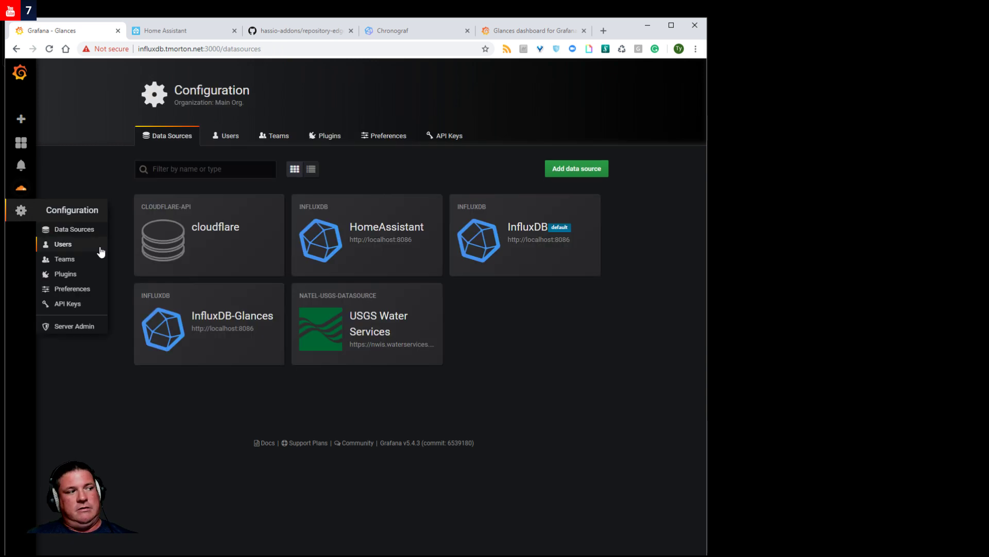
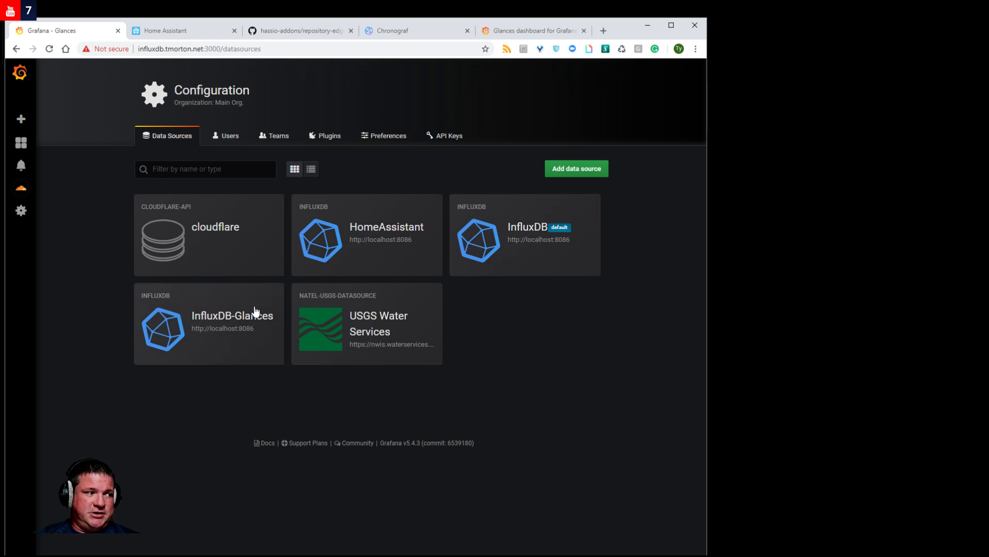
pyautogui.click(559, 172)
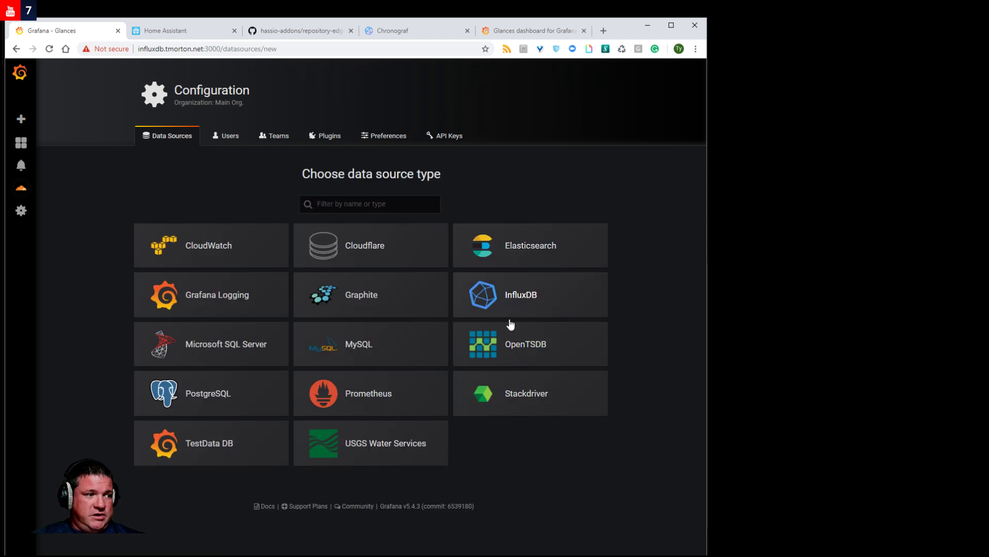
pyautogui.click(569, 299)
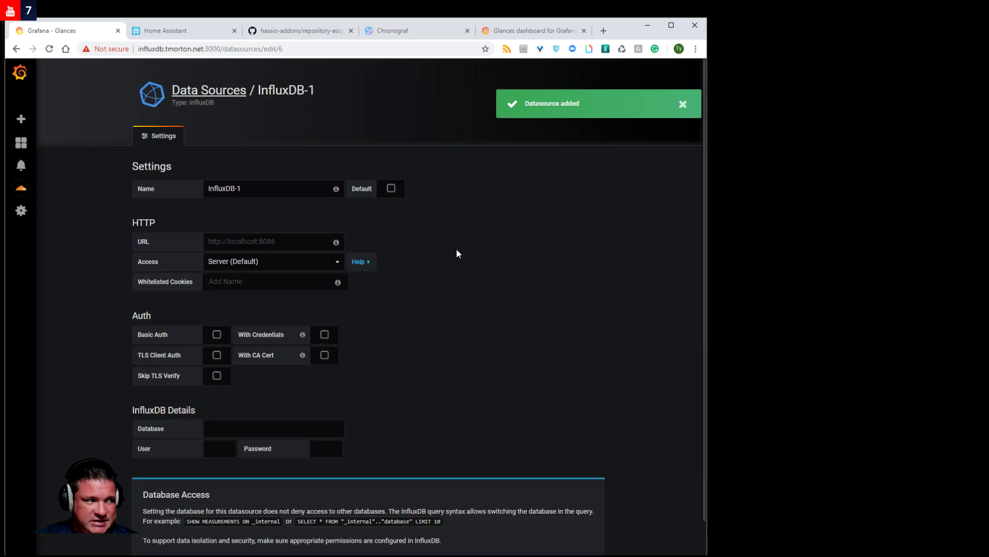
pyautogui.click(317, 243)
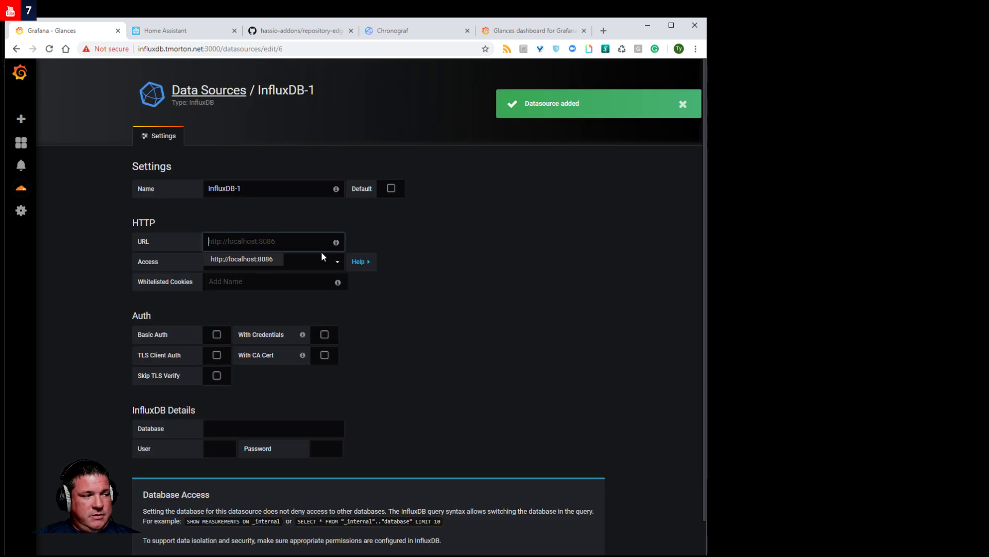
pyautogui.click(274, 261)
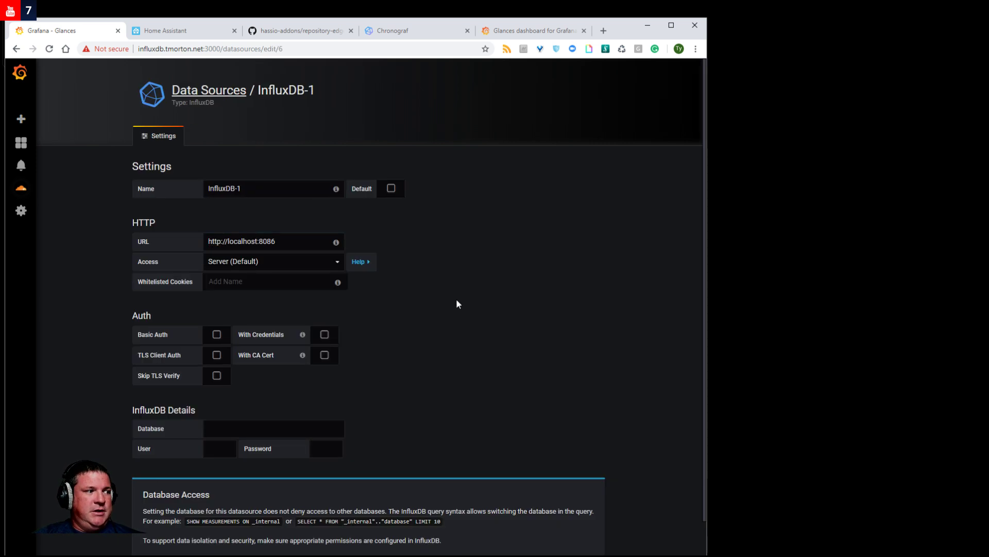
# Check the database names in Chronograf and set the new data source's database to glances.
pyautogui.click(272, 427)
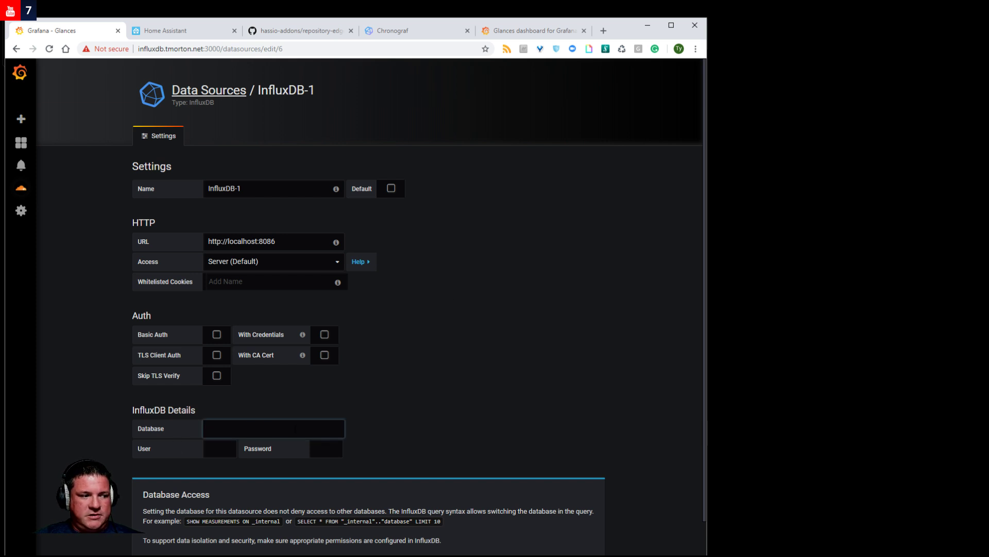
pyautogui.click(400, 32)
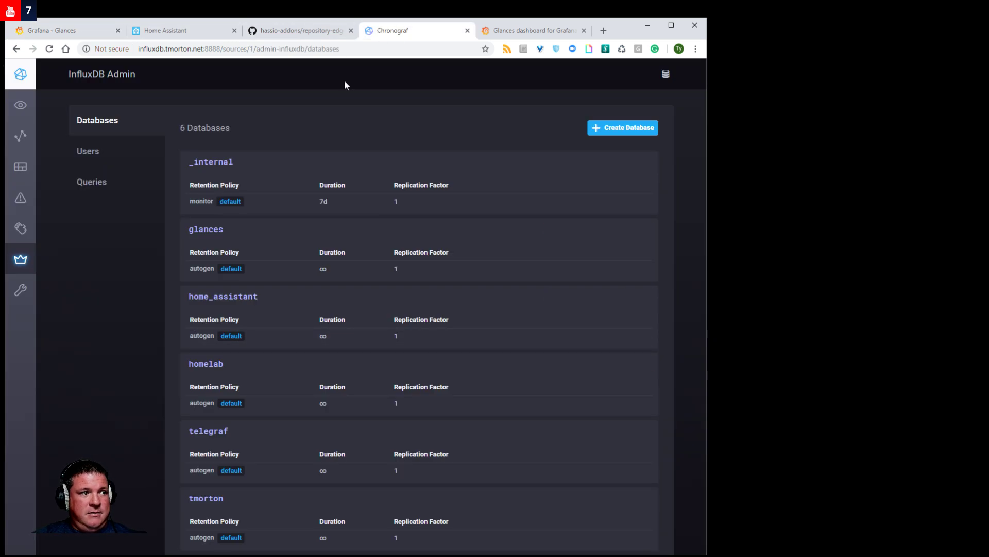
pyautogui.click(70, 32)
pyautogui.press('Return')
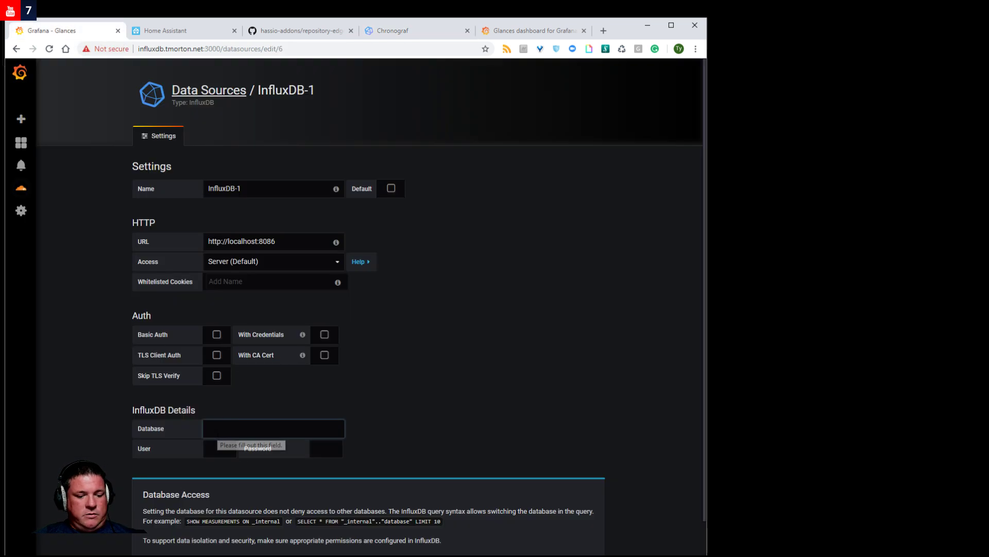
pyautogui.write('glan')
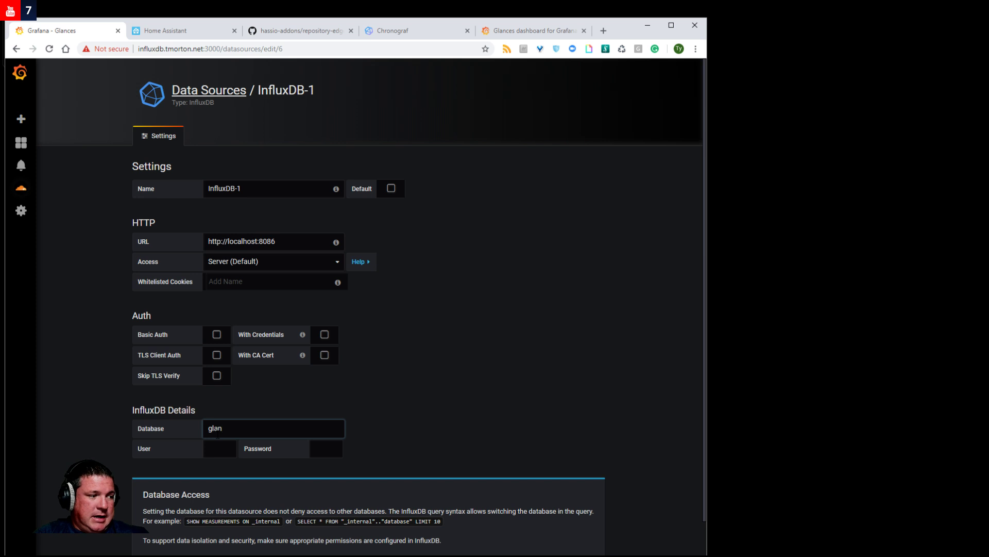
pyautogui.write('ces')
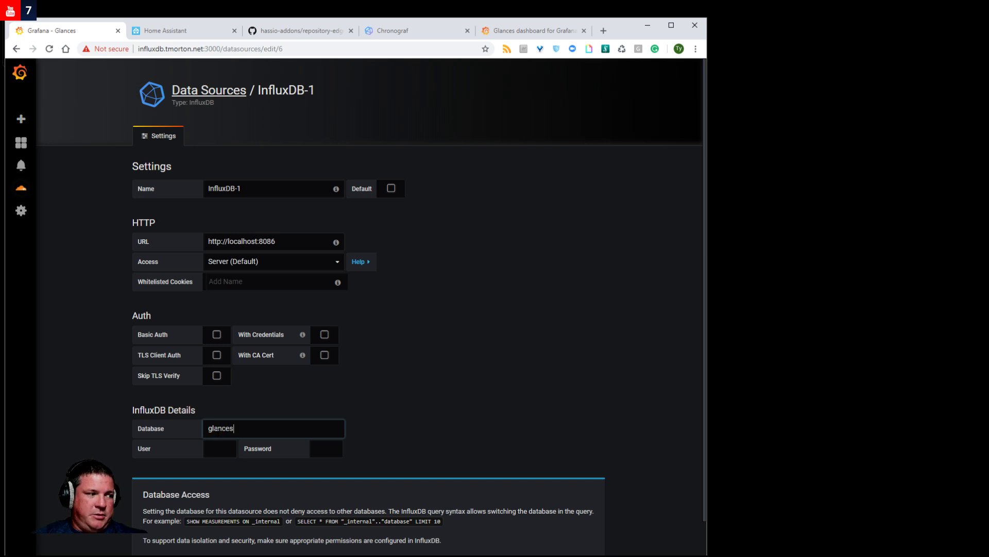
# Check the InfluxDB users in Chronograf for the data source's credentials, then review the remaining data source settings in Grafana.
pyautogui.click(232, 446)
pyautogui.click(332, 453)
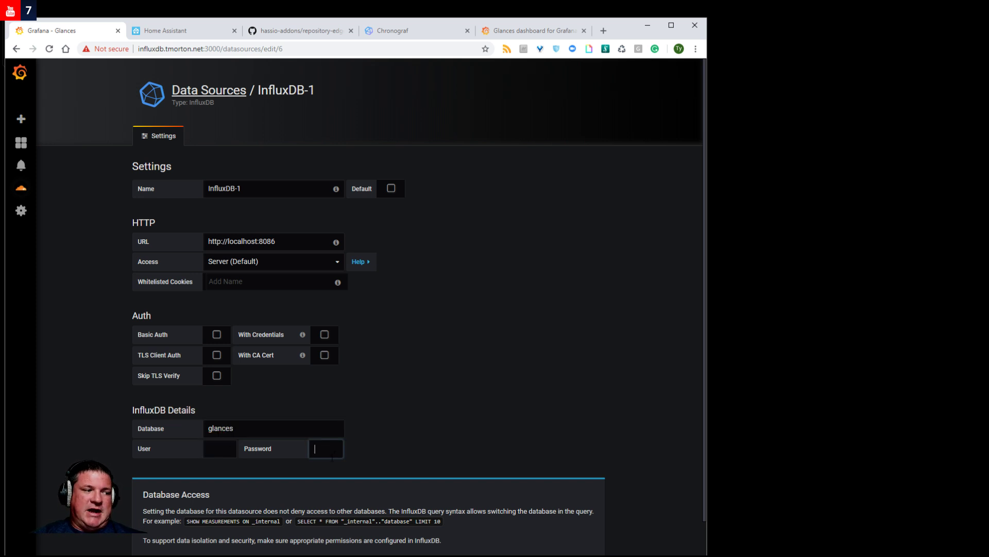
pyautogui.click(385, 33)
pyautogui.click(103, 150)
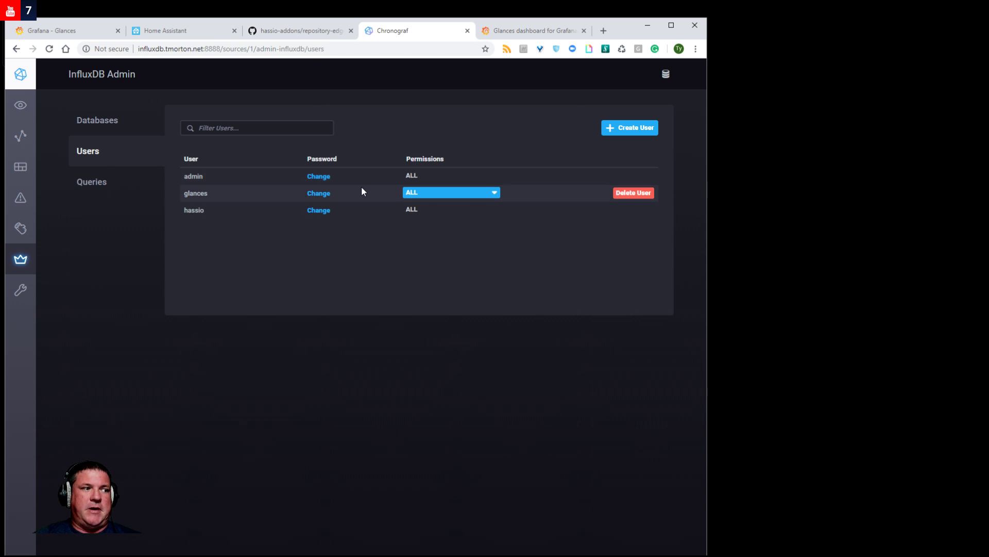
pyautogui.click(72, 30)
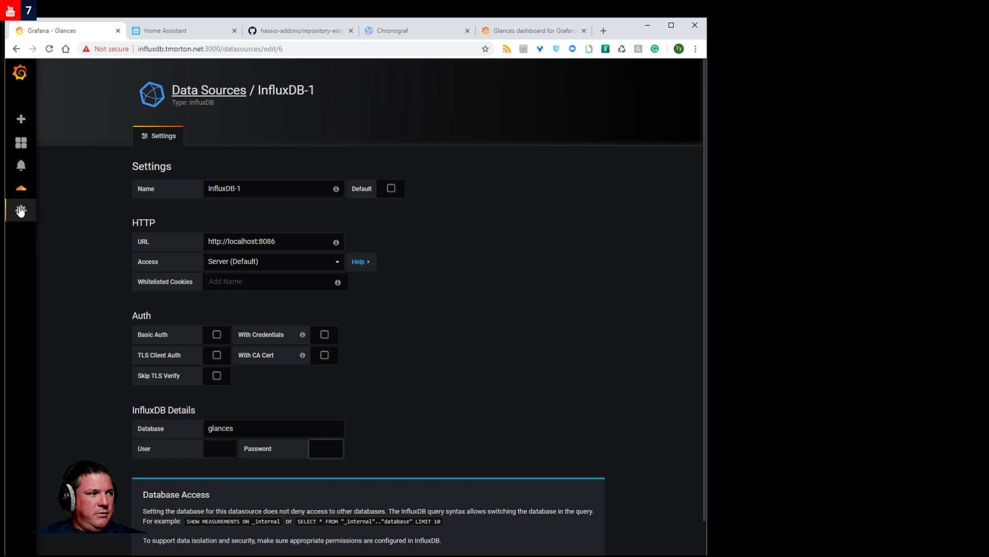
pyautogui.moveTo(21, 211)
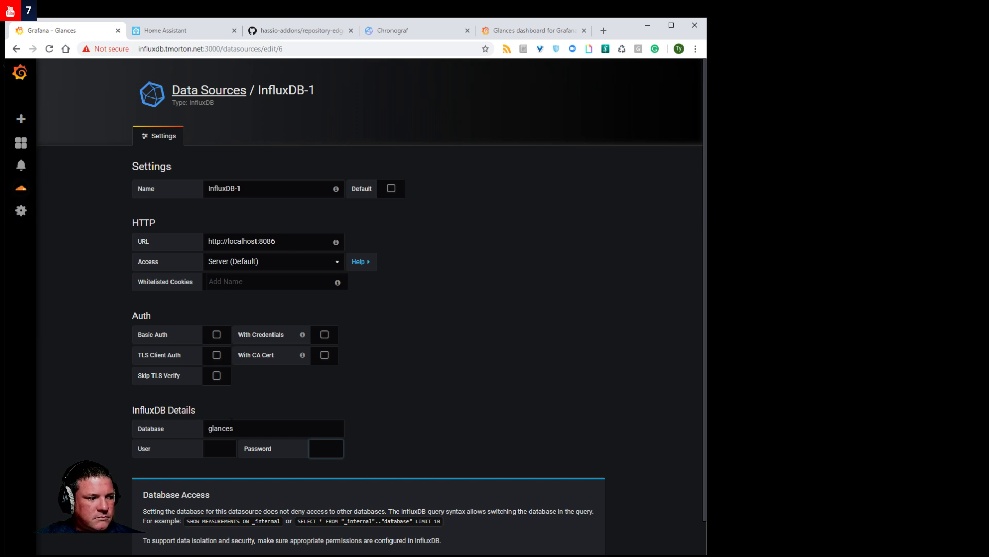
pyautogui.scroll(-1, 412, 360)
pyautogui.scroll(-1, 412, 360)
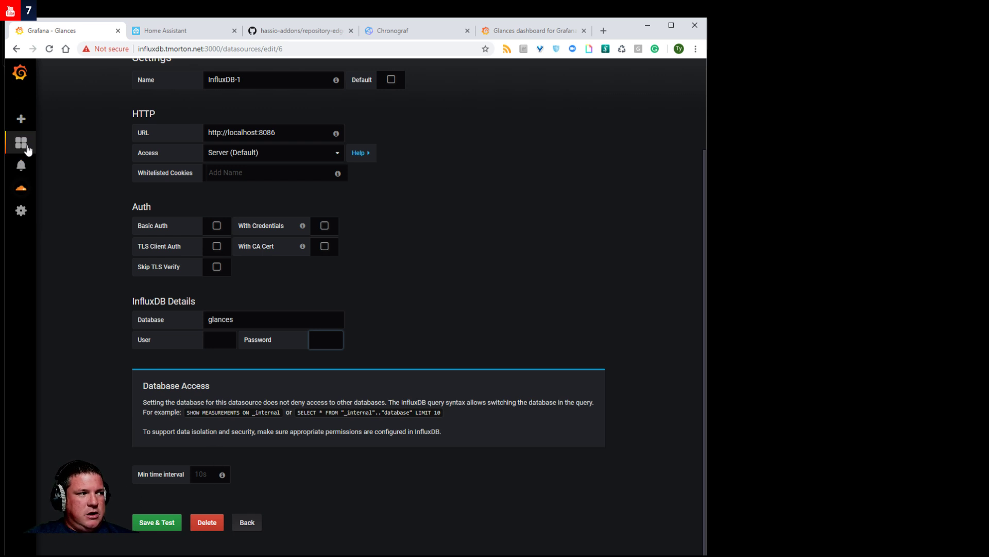
# Open the custom Home dashboard in Grafana and narrow the Internet Bandwidth graph's time range to its last couple of minutes.
pyautogui.moveTo(22, 149)
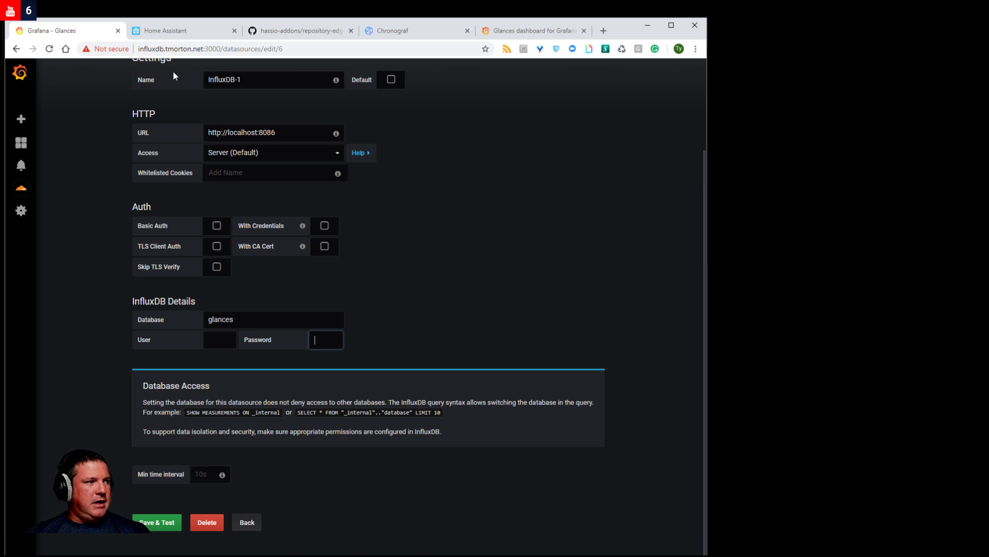
pyautogui.scroll(2, 93, 150)
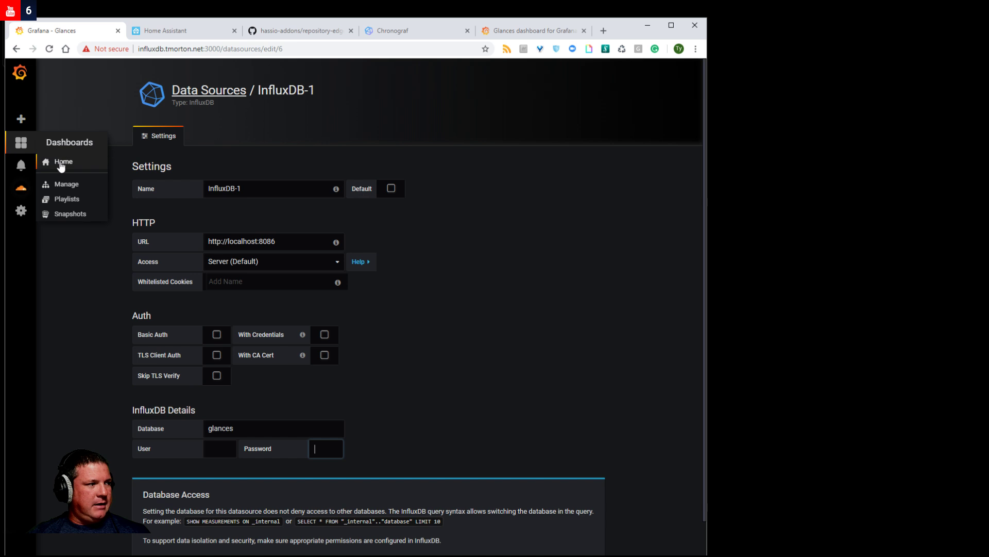
pyautogui.click(61, 162)
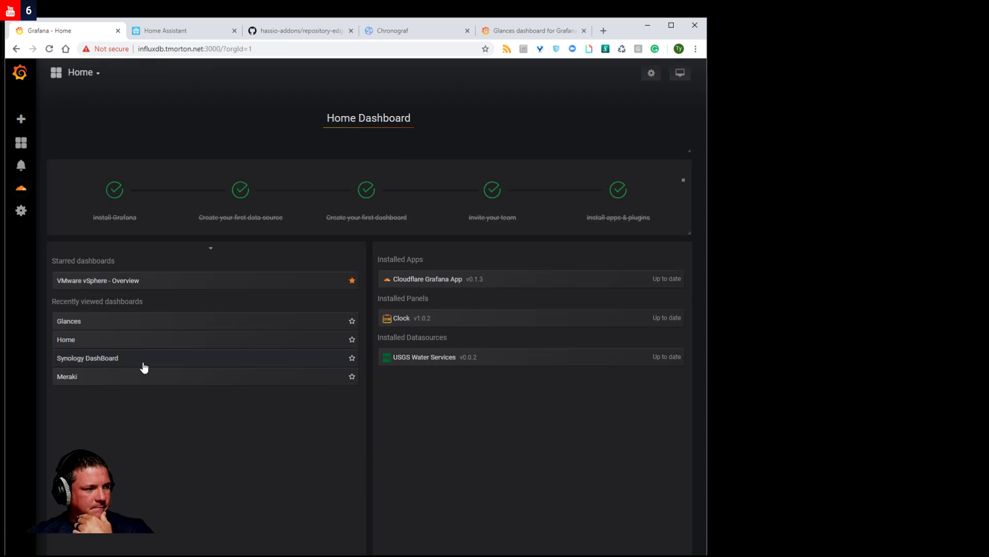
pyautogui.click(157, 339)
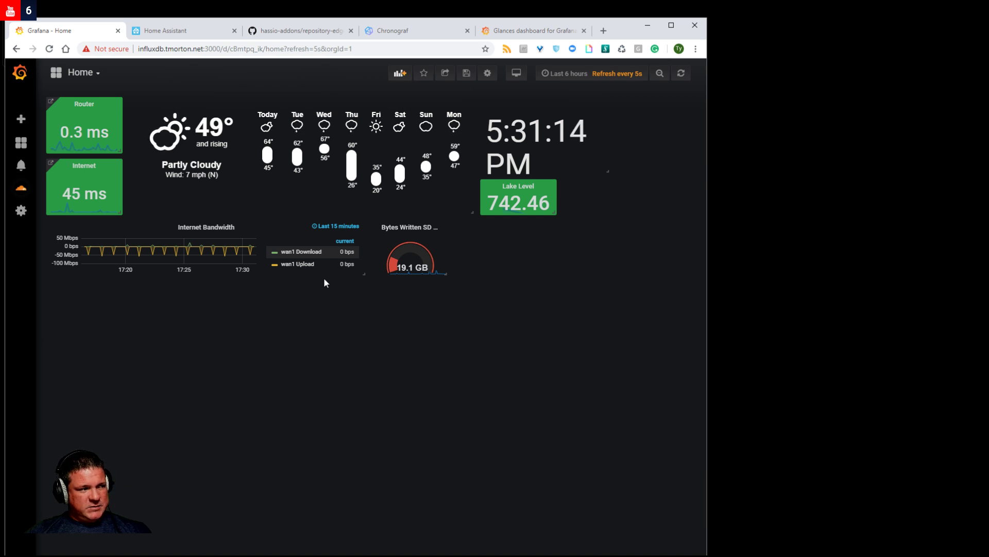
pyautogui.moveTo(223, 252); pyautogui.dragTo(283, 260)
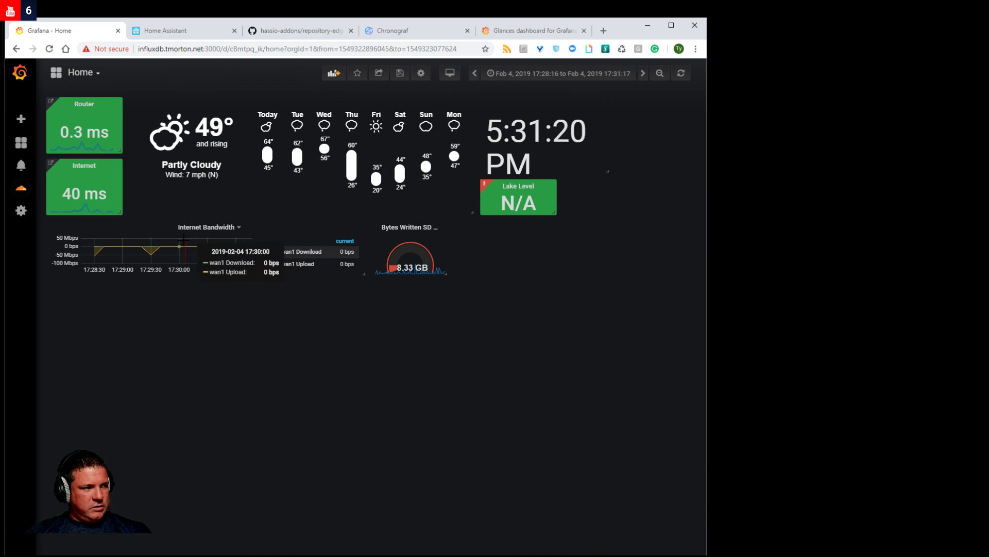
pyautogui.moveTo(179, 252); pyautogui.dragTo(249, 246)
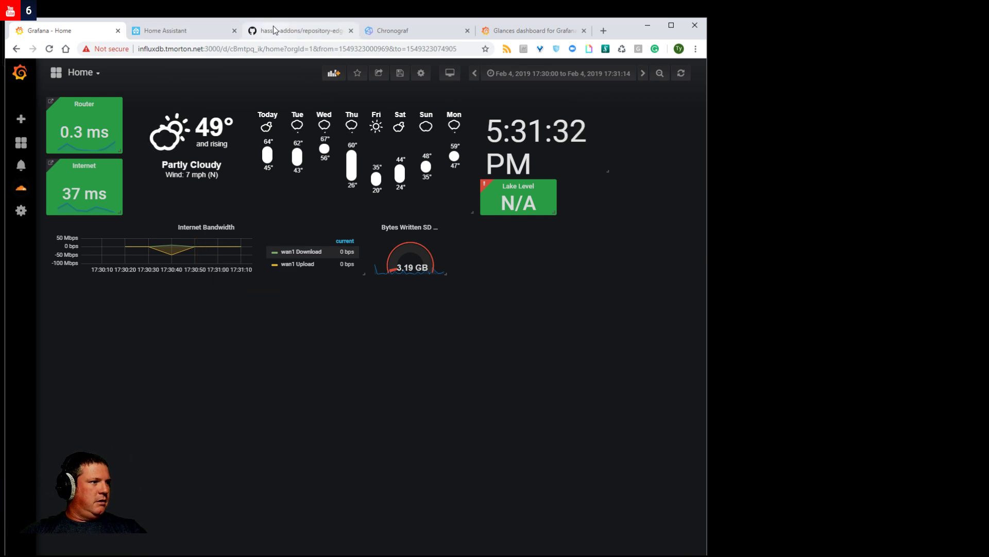
# Review the Glances add-on's InfluxDB config in Home Assistant, highlighting the interval line.
pyautogui.click(288, 30)
pyautogui.click(158, 24)
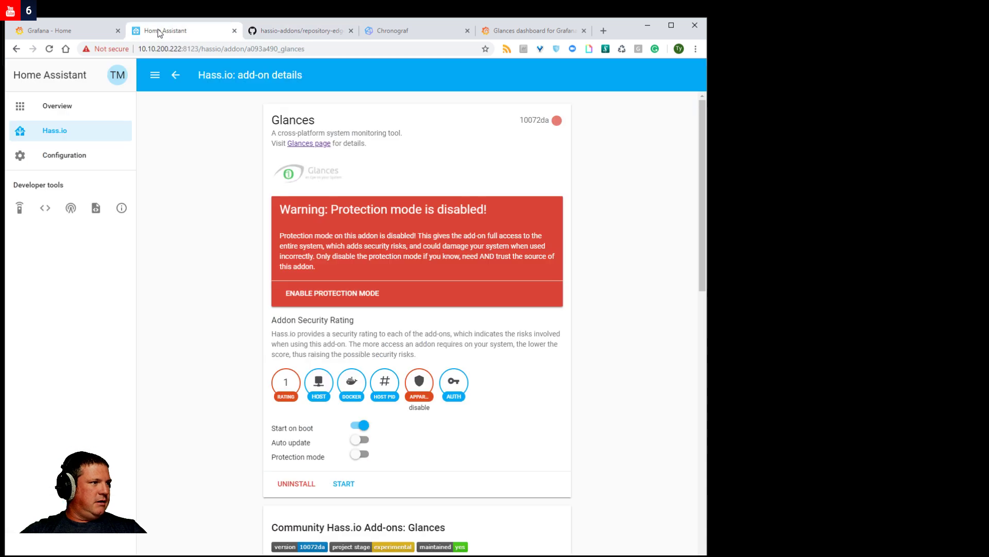
pyautogui.scroll(-7, 338, 425)
pyautogui.scroll(-9, 338, 425)
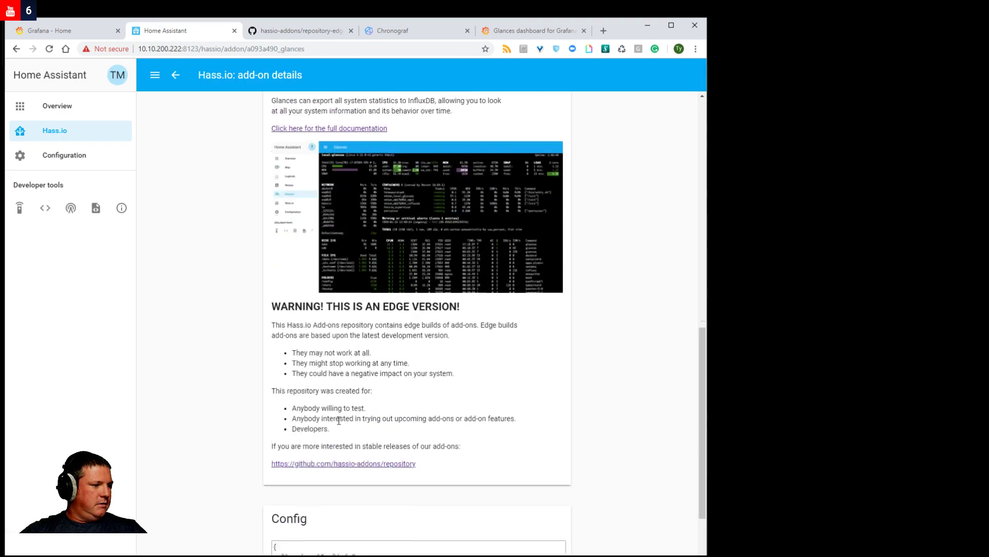
pyautogui.click(345, 480)
pyautogui.moveTo(344, 488); pyautogui.dragTo(289, 485)
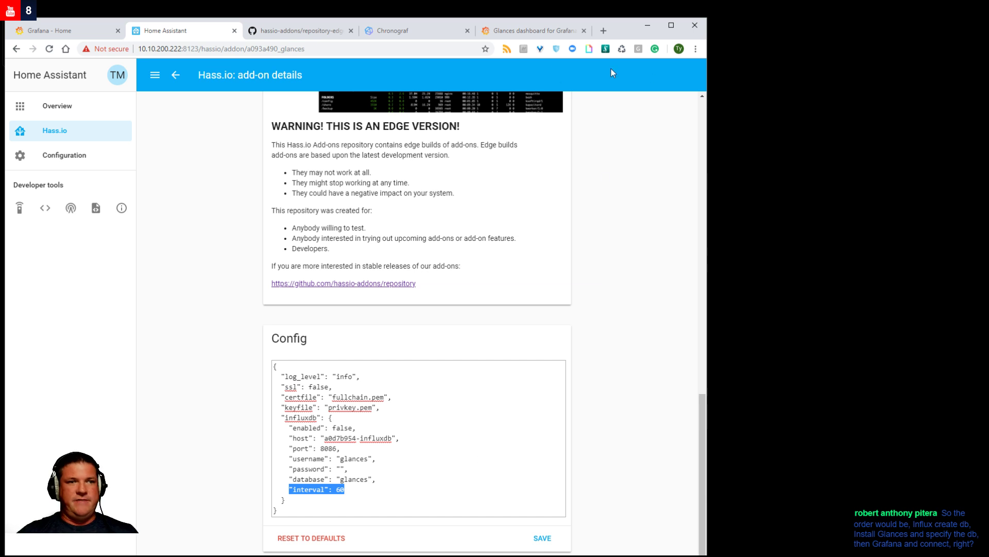
# Return to the Grafana Labs dashboard list and search it for "home".
pyautogui.click(45, 32)
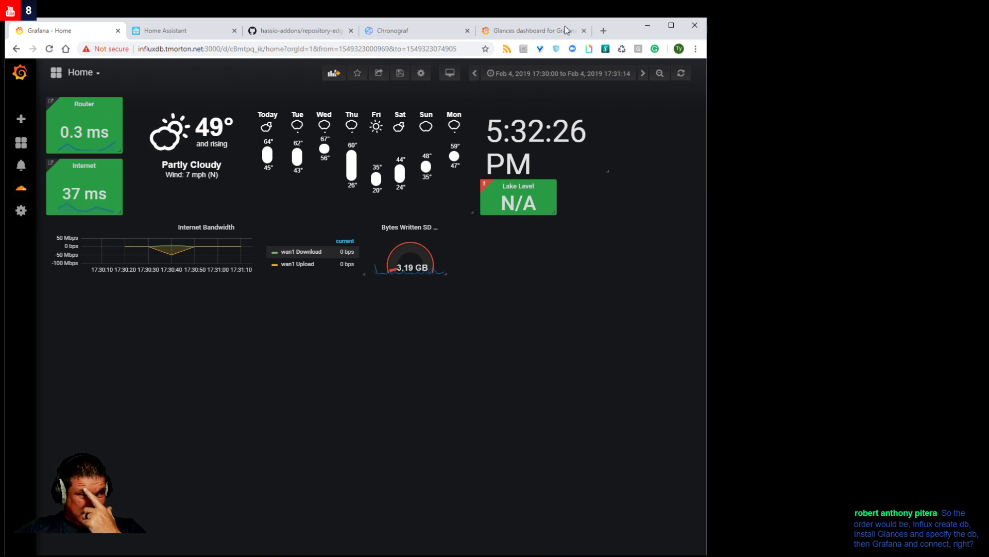
pyautogui.click(535, 36)
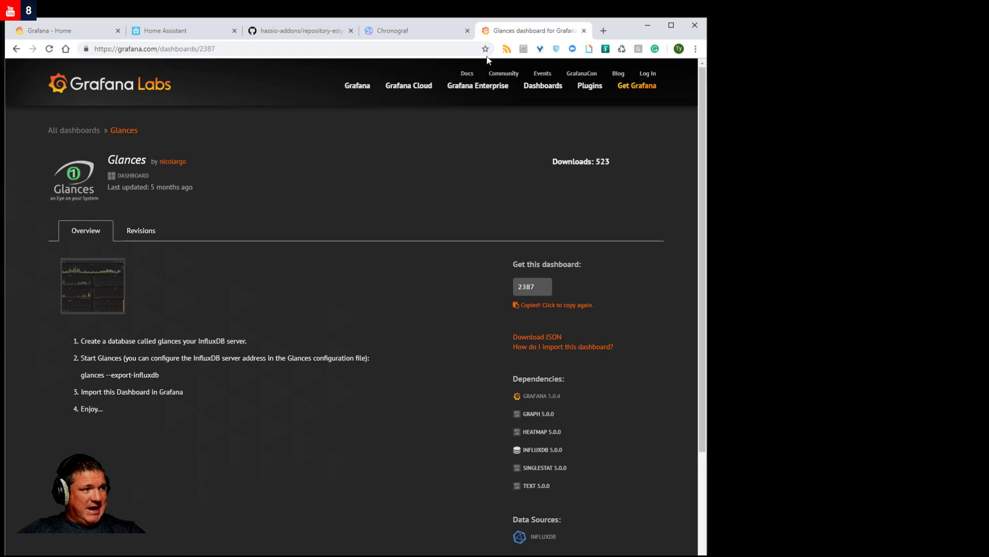
pyautogui.hotkey('alt', 'Left')
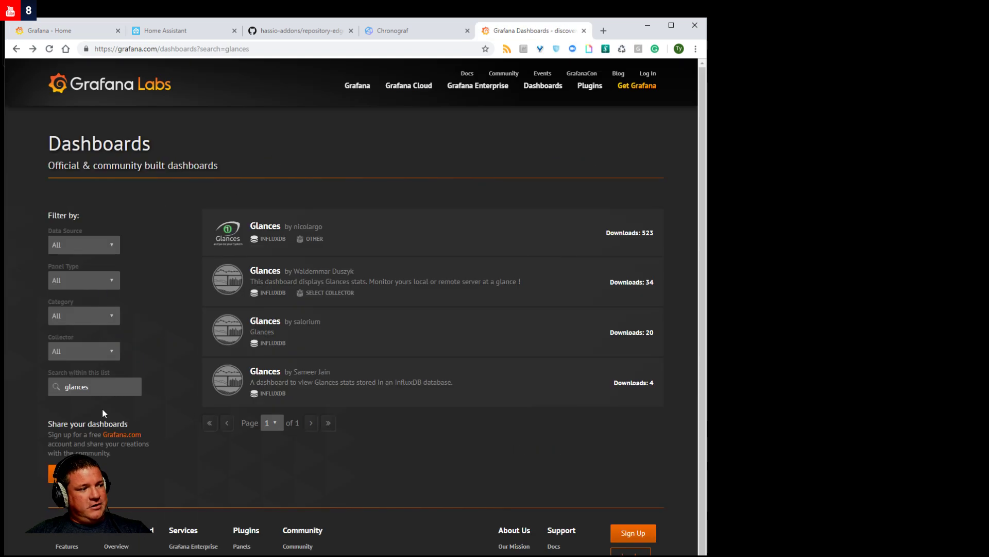
pyautogui.doubleClick(93, 383)
pyautogui.write('home')
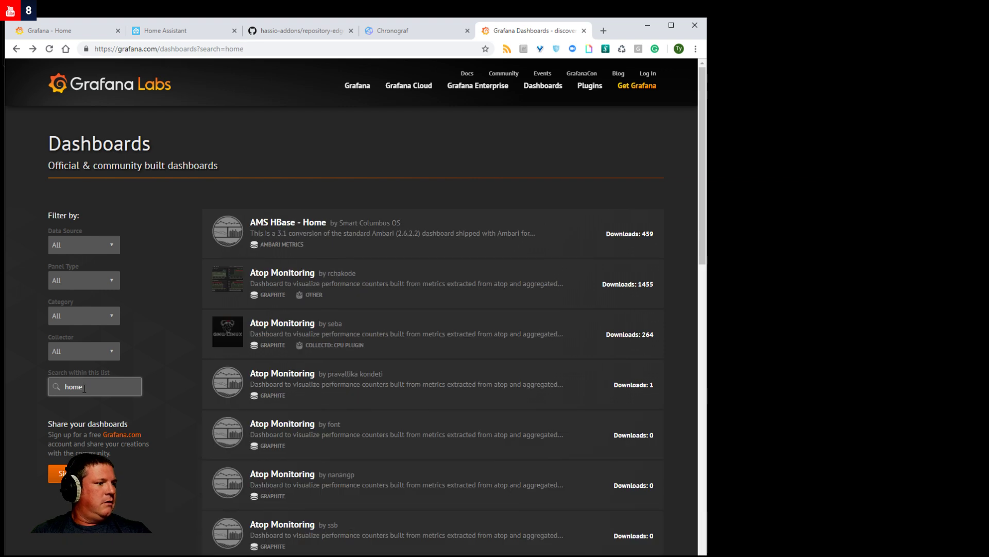
# Browse the matching dashboards and open "Stats at a Glance for Home Infrastructure".
pyautogui.scroll(-8, 426, 375)
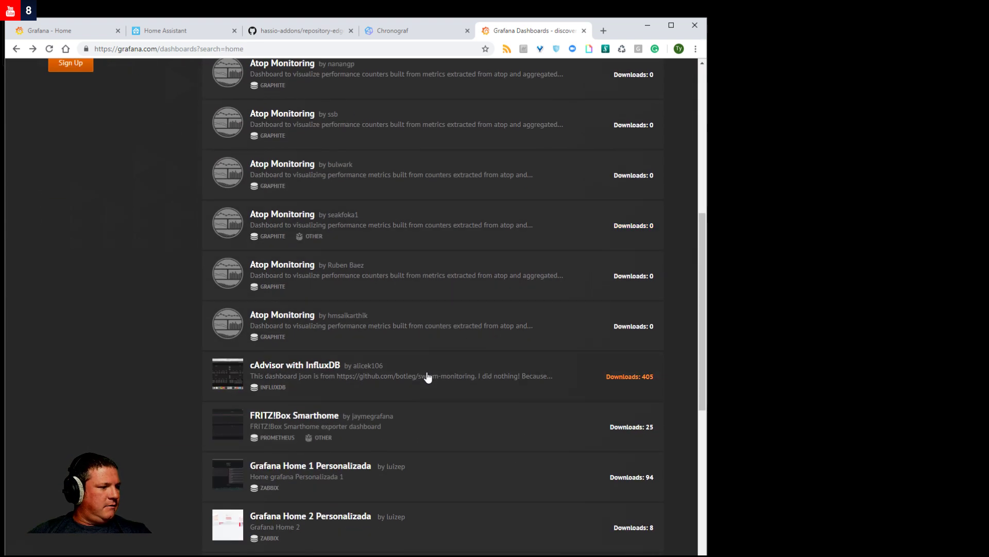
pyautogui.scroll(-9, 431, 375)
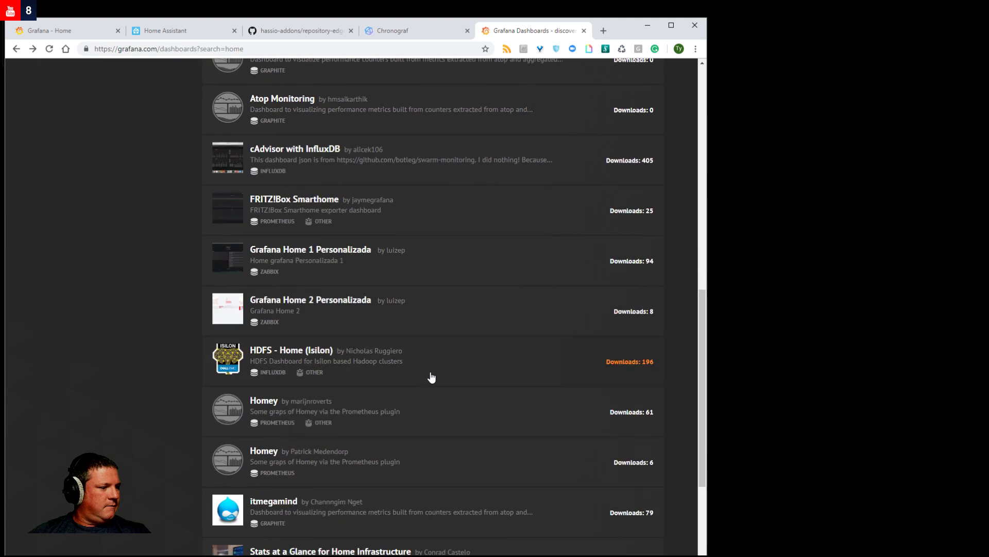
pyautogui.scroll(5, 435, 376)
pyautogui.scroll(4, 337, 407)
pyautogui.scroll(-7, 345, 444)
pyautogui.scroll(2, 359, 510)
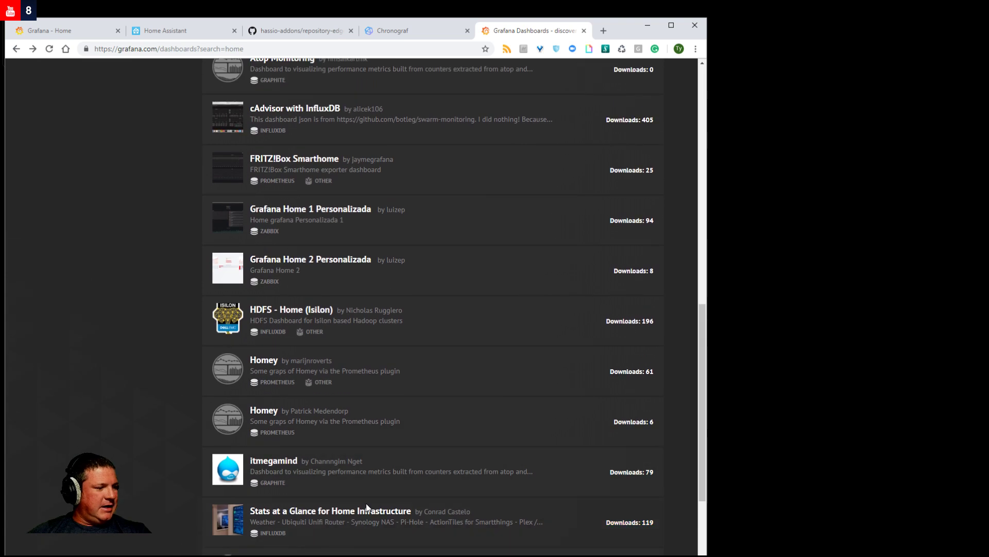
pyautogui.click(359, 510)
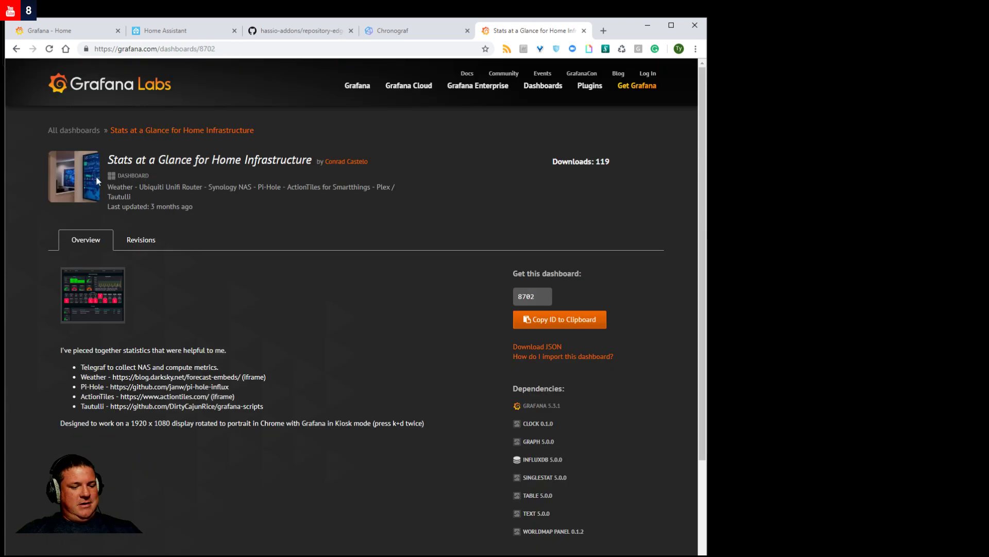
# Magnify the dashboard page to inspect its thumbnail photo, and reduce the page zoom to 125%.
pyautogui.hotkey('ctrl', '+')
pyautogui.hotkey('ctrl', '+')
pyautogui.hotkey('ctrl', '+')
pyautogui.hotkey('ctrl', '+')
pyautogui.hotkey('ctrl', '+')
pyautogui.hotkey('ctrl', '+')
pyautogui.hotkey('ctrl', '+')
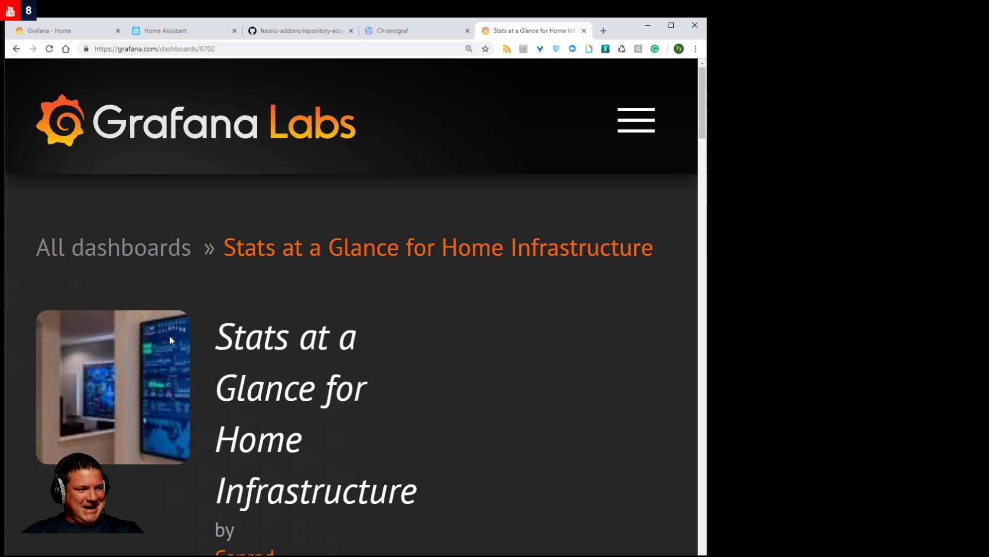
pyautogui.hotkey('ctrl', '-')
pyautogui.hotkey('ctrl', '-')
pyautogui.hotkey('ctrl', '-')
pyautogui.hotkey('ctrl', '-')
pyautogui.hotkey('ctrl', '-')
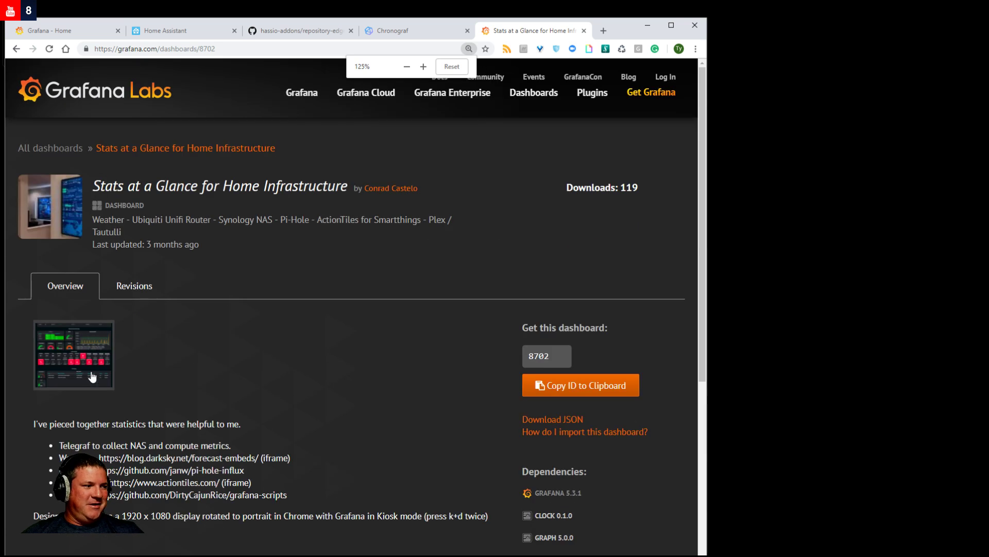
# Enlarge the dashboard's preview screenshot, examine its storage and home sensor panels, and close the preview.
pyautogui.click(74, 354)
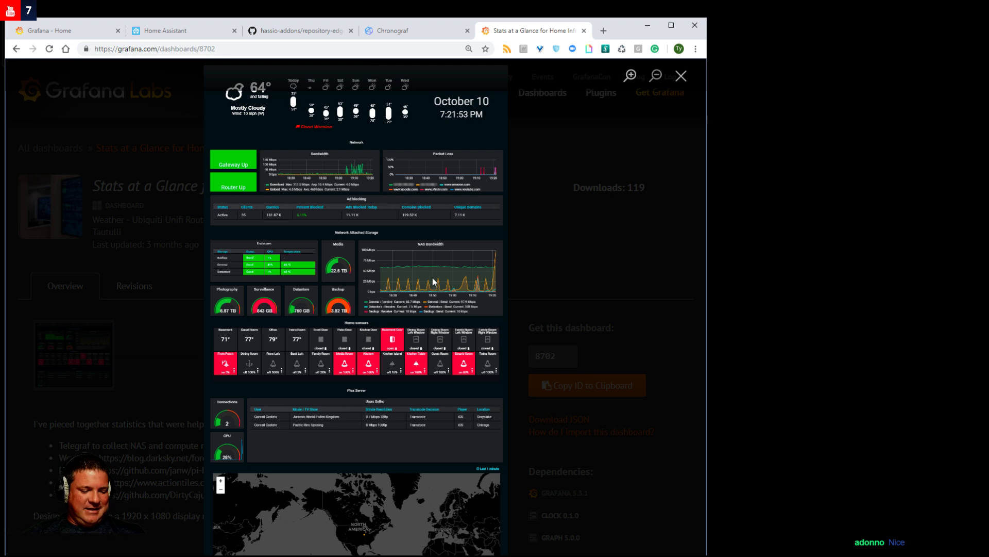
pyautogui.click(363, 323)
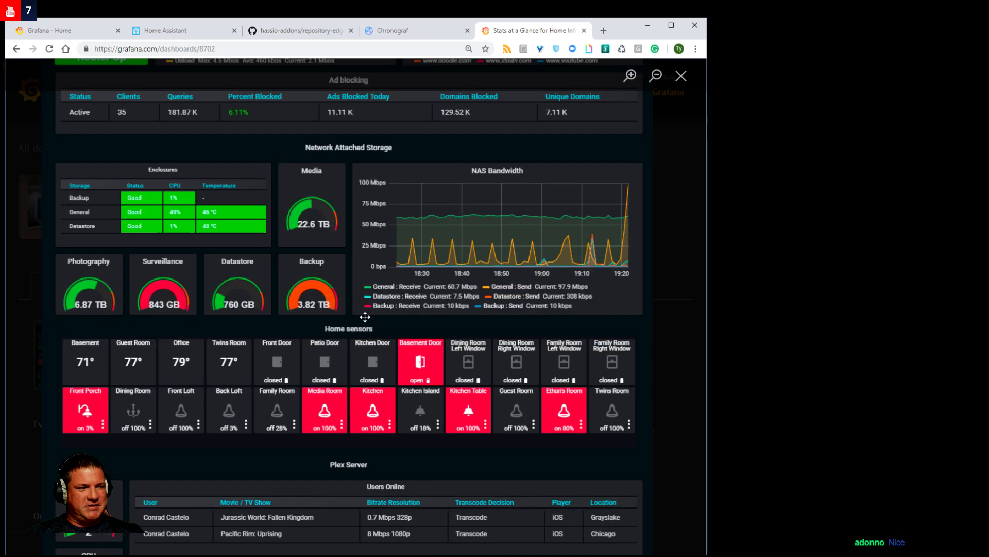
pyautogui.click(365, 317)
pyautogui.click(365, 316)
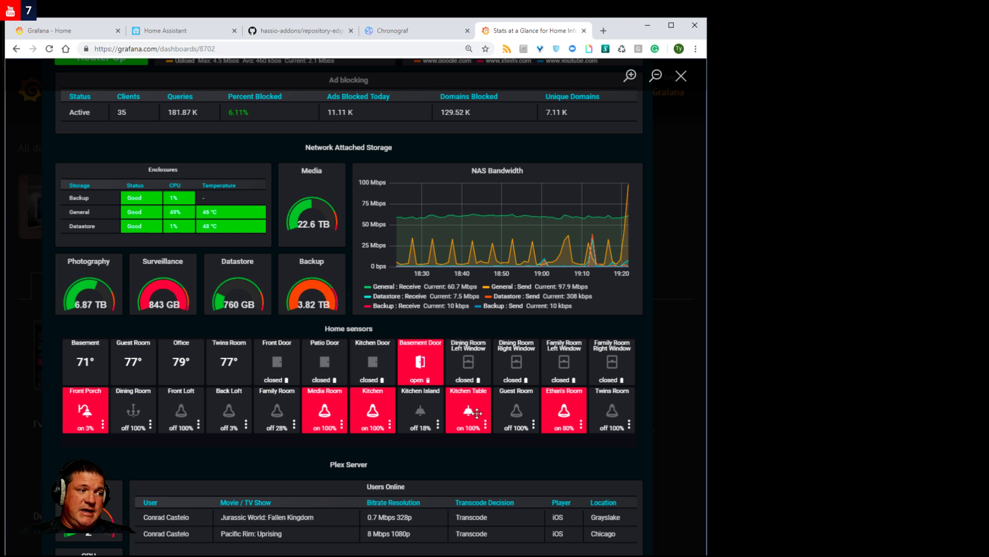
pyautogui.click(681, 76)
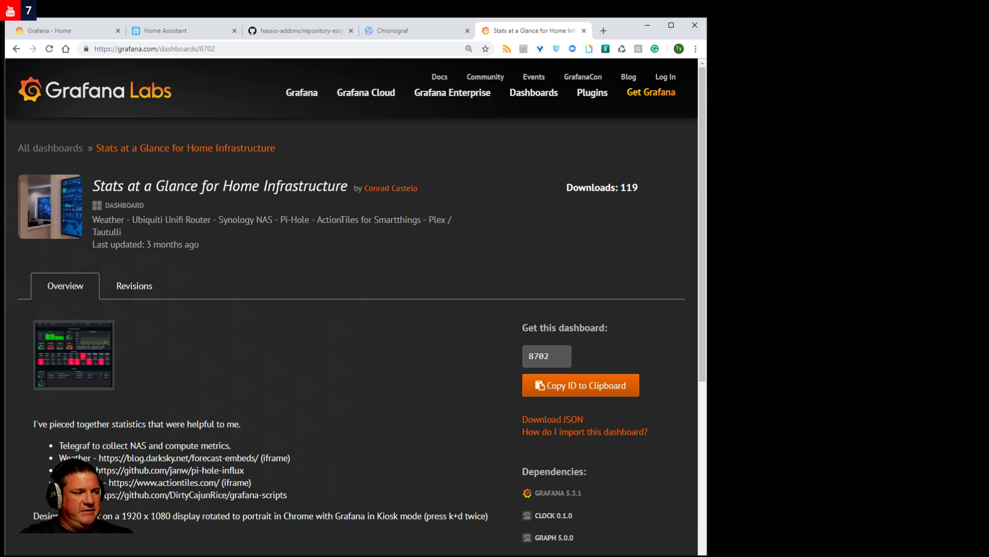
# Highlight the ActionTiles iframe link in the dashboard description and check the Home dashboard in Grafana.
pyautogui.moveTo(117, 482); pyautogui.dragTo(252, 478)
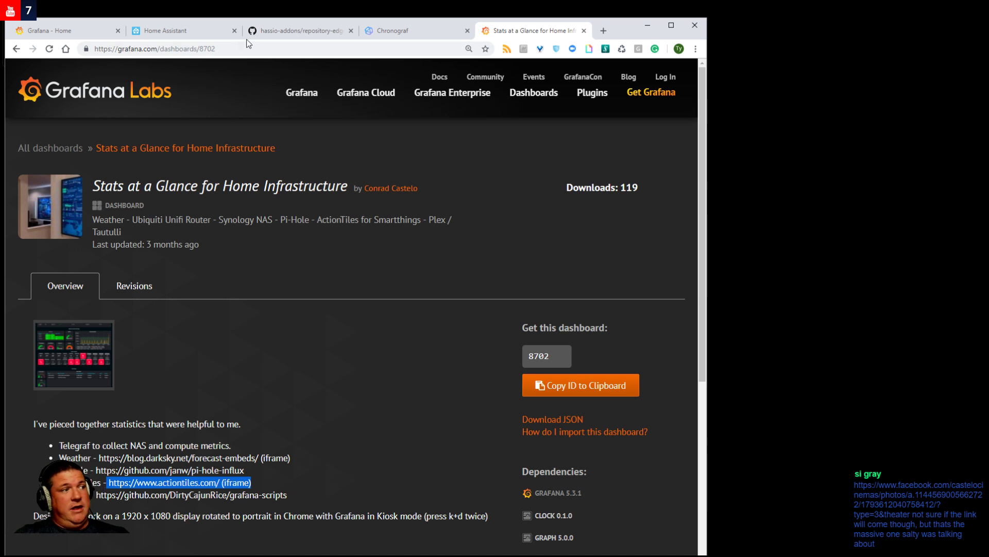
pyautogui.click(64, 32)
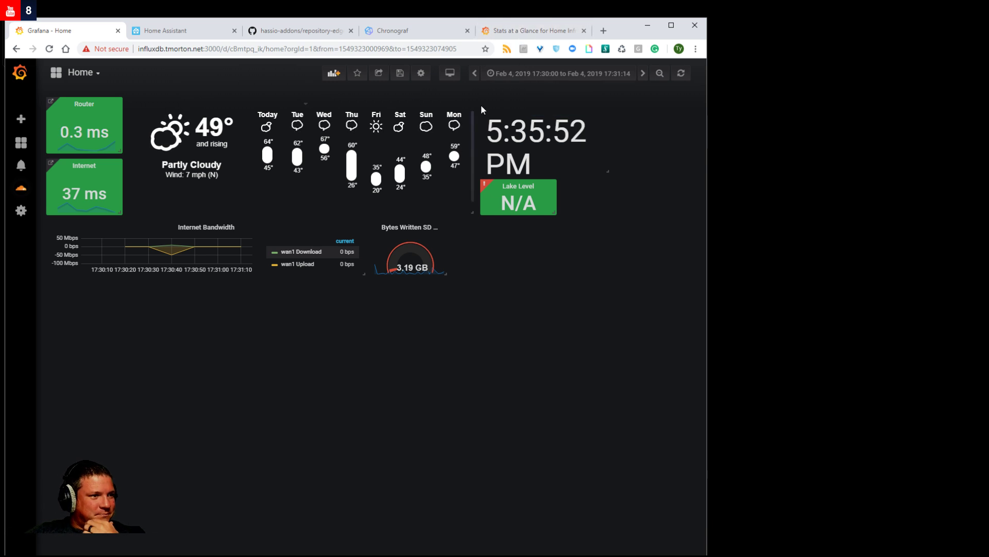
# Copy the dashboard ID 8702 from the "Stats at a Glance for Home Infrastructure" page.
pyautogui.click(536, 30)
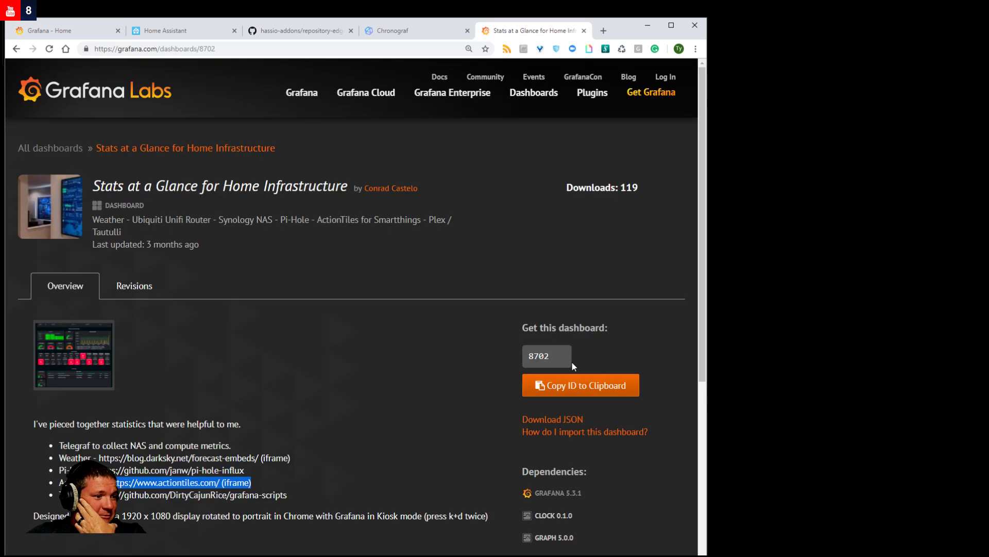
pyautogui.click(549, 355)
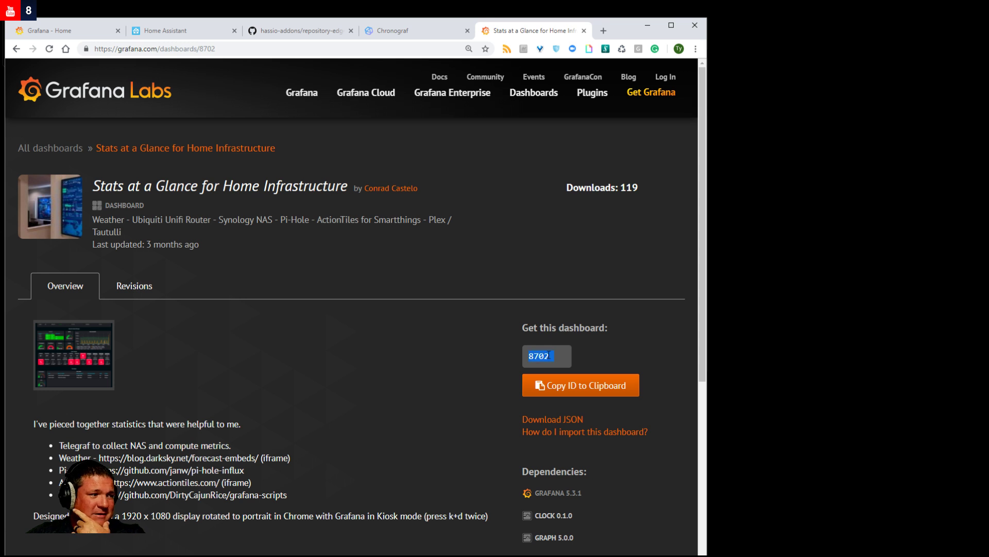
pyautogui.rightClick(549, 354)
pyautogui.click(597, 362)
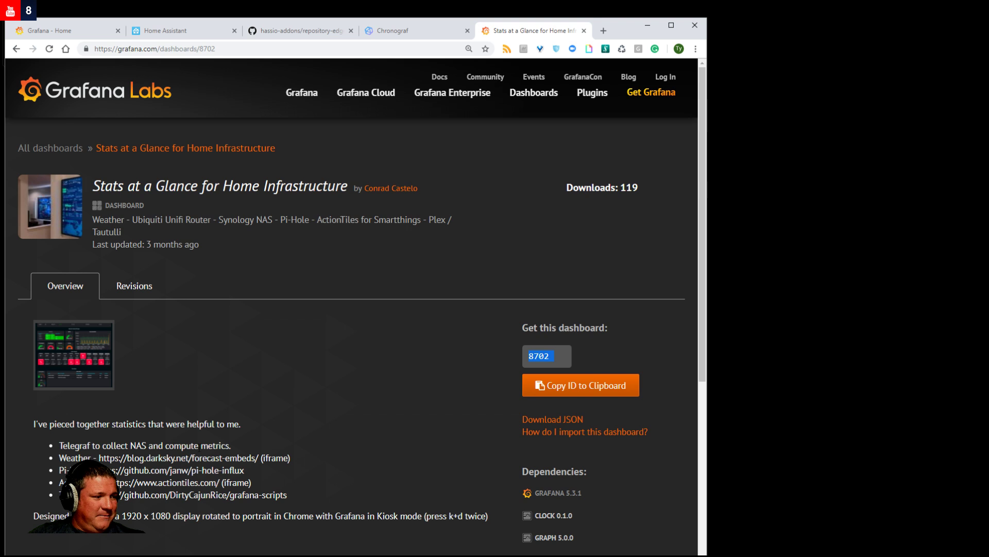
# Reopen the enlarged preview screenshot, examine its network, ad blocking and storage panels, and close it.
pyautogui.click(94, 359)
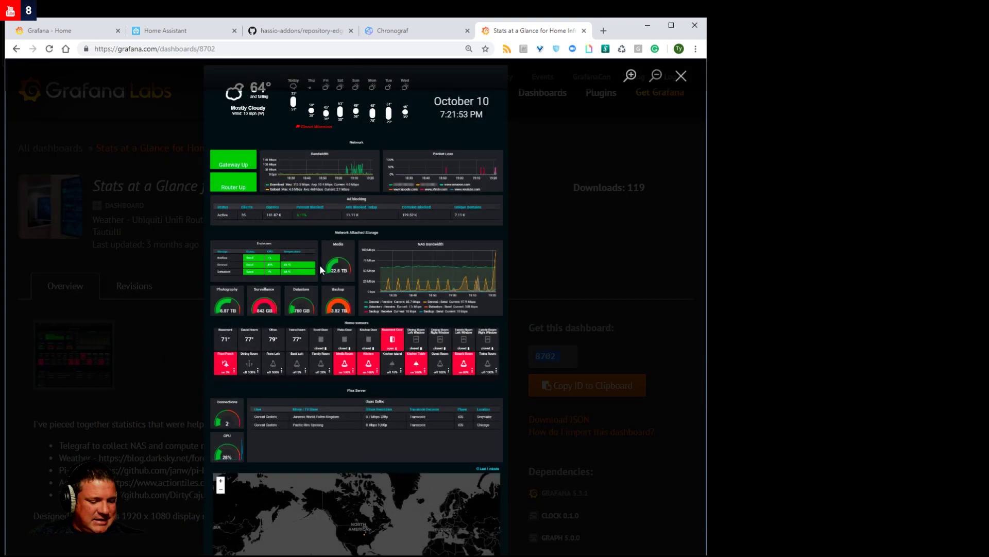
pyautogui.doubleClick(419, 309)
pyautogui.scroll(2, 420, 308)
pyautogui.scroll(-2, 420, 309)
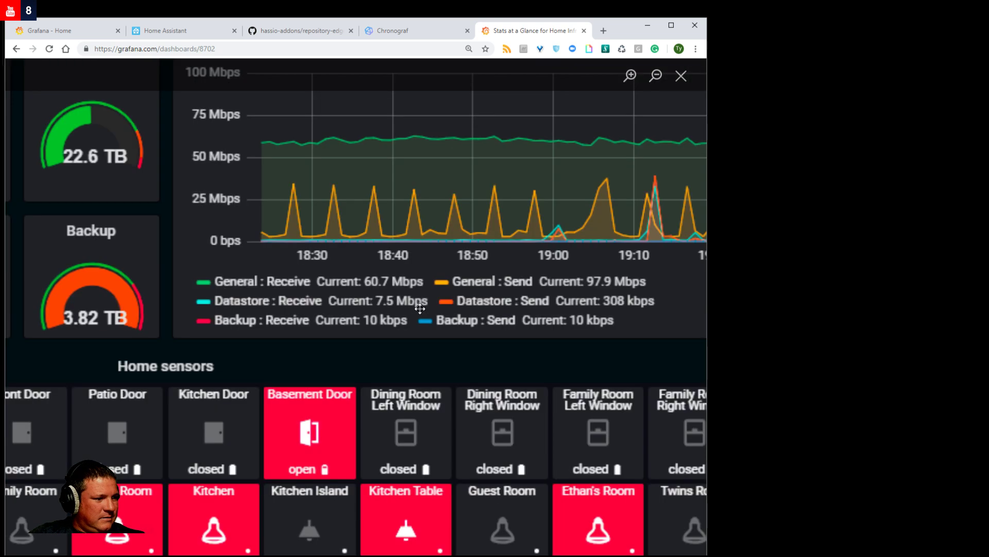
pyautogui.scroll(-3, 420, 308)
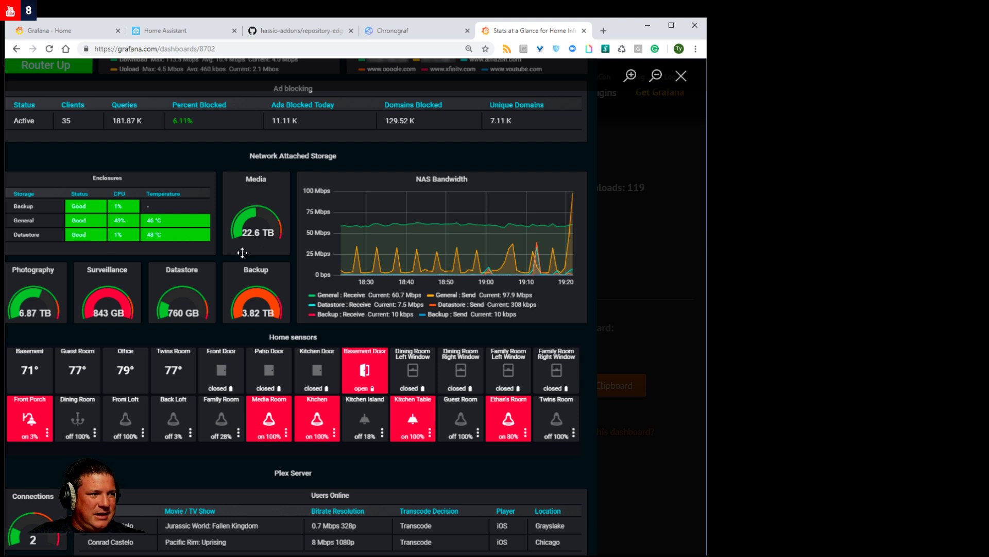
pyautogui.moveTo(289, 131); pyautogui.dragTo(384, 284)
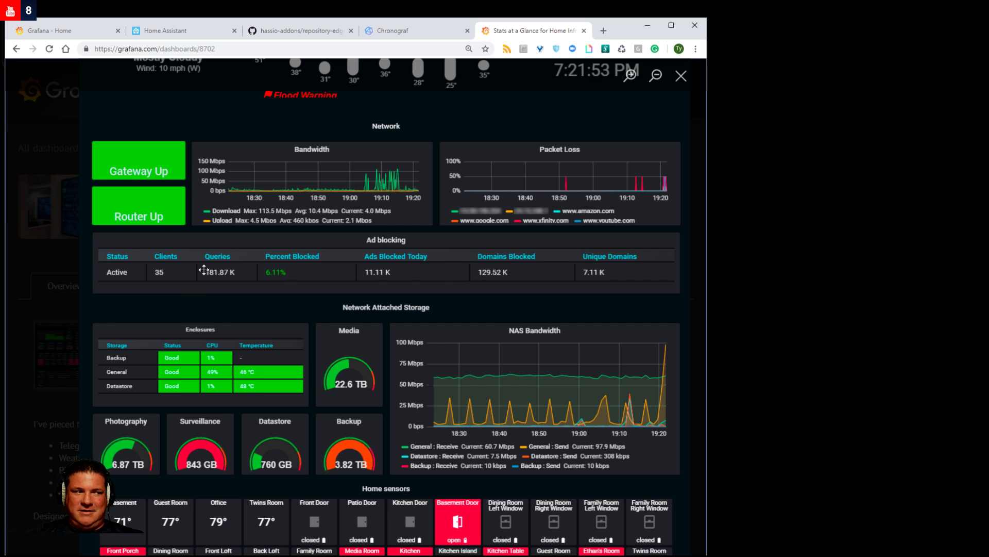
pyautogui.click(680, 77)
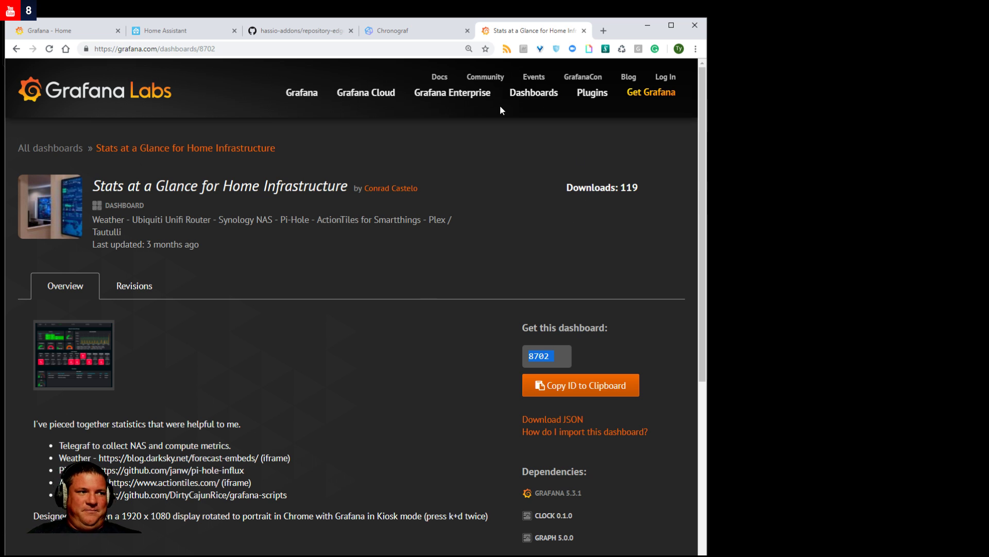
# Check the Grafana Home dashboard and read the Stack Exchange answer on SD card writes, highlighting the dumpe2fs -h command.
pyautogui.click(62, 30)
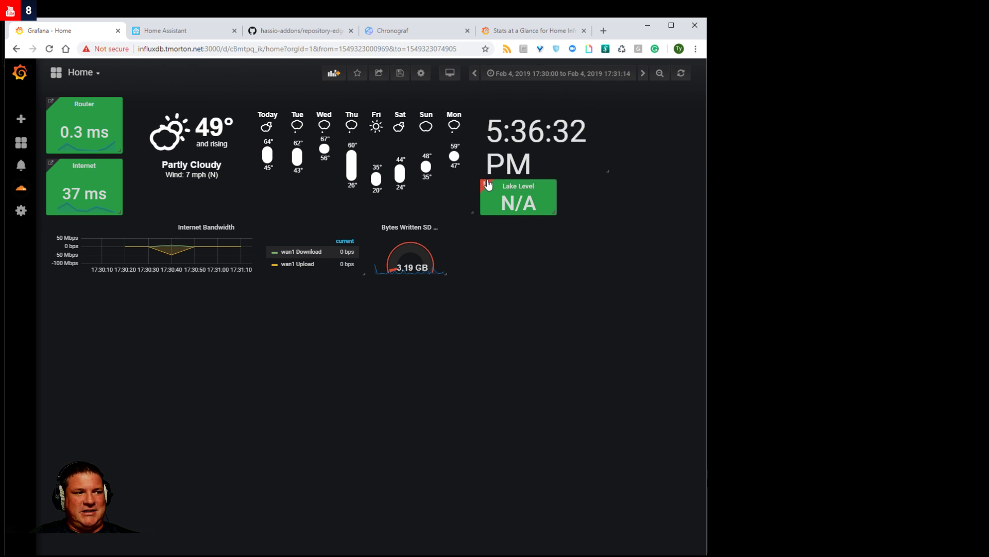
pyautogui.moveTo(487, 193)
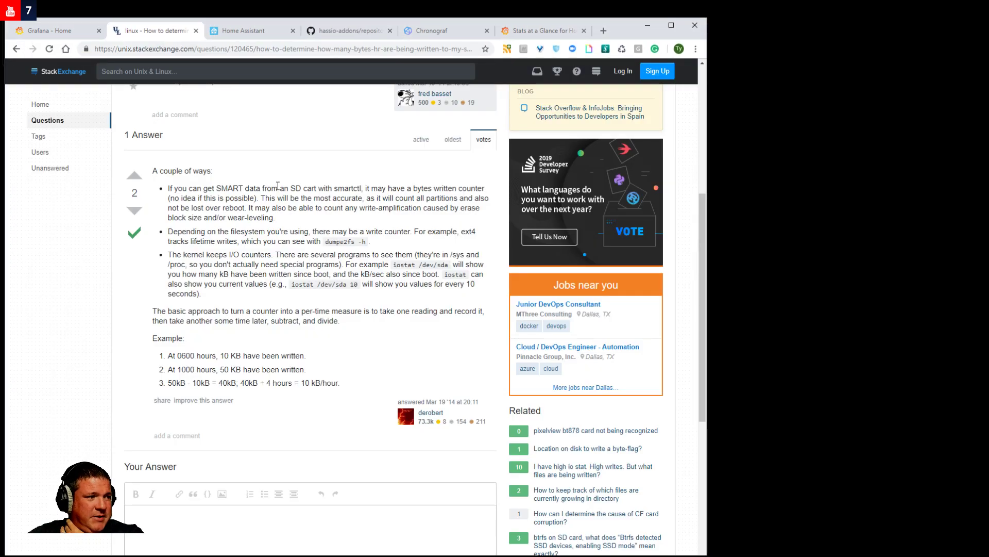
pyautogui.scroll(2, 317, 239)
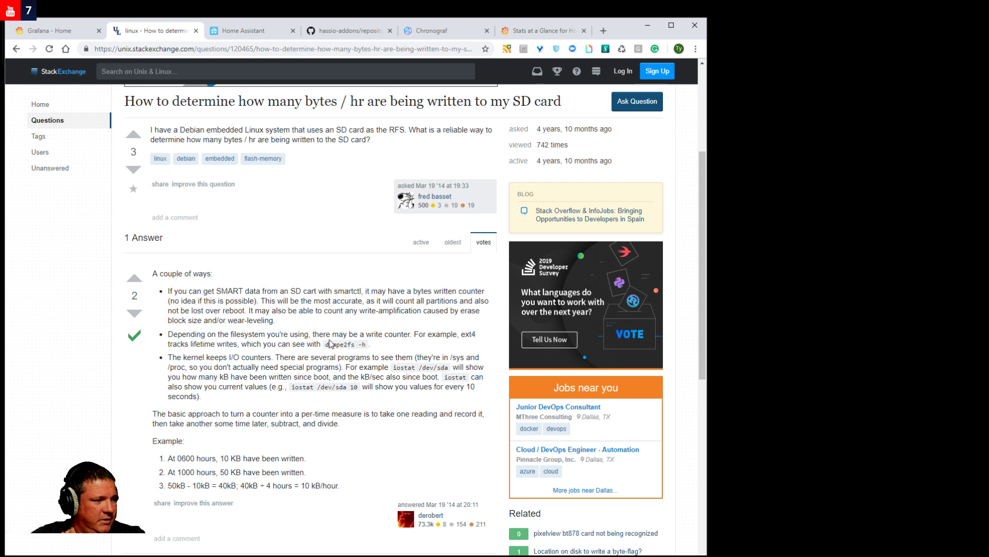
pyautogui.moveTo(325, 344); pyautogui.dragTo(369, 347)
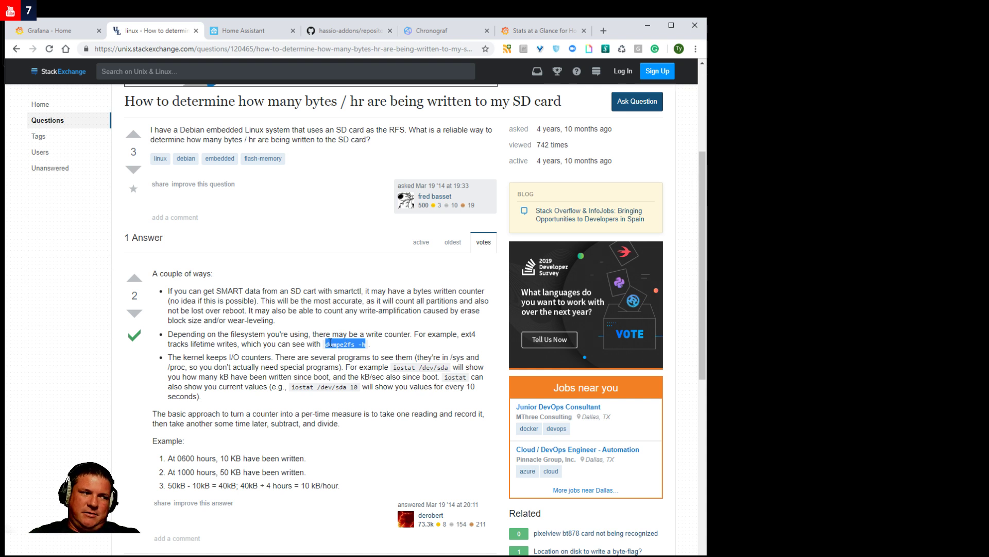
pyautogui.click(393, 347)
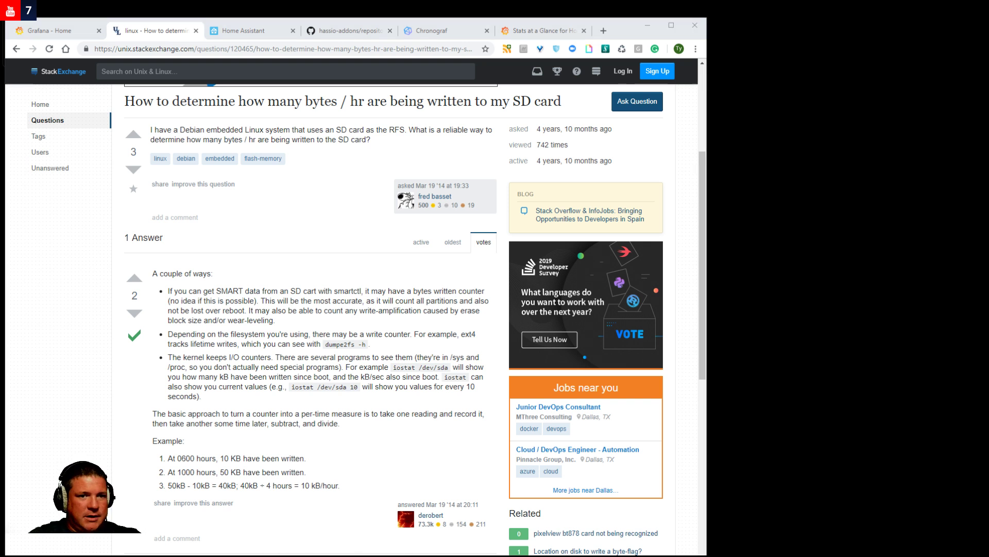
# Bring up the hass terminal beside the Stack Exchange answer, check the suggested command, and run dumpe2fs -h.
pyautogui.moveTo(980, 70); pyautogui.dragTo(805, 126)
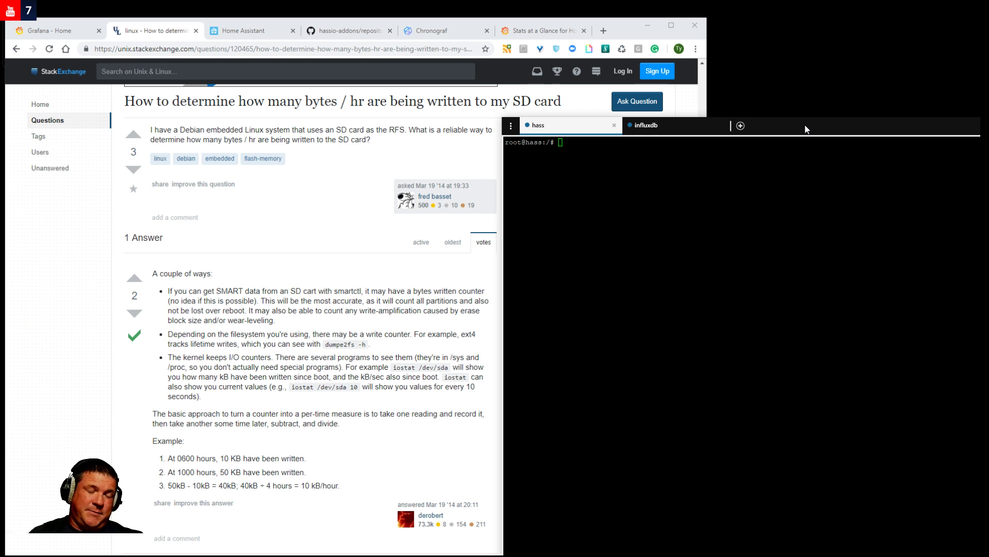
pyautogui.click(793, 206)
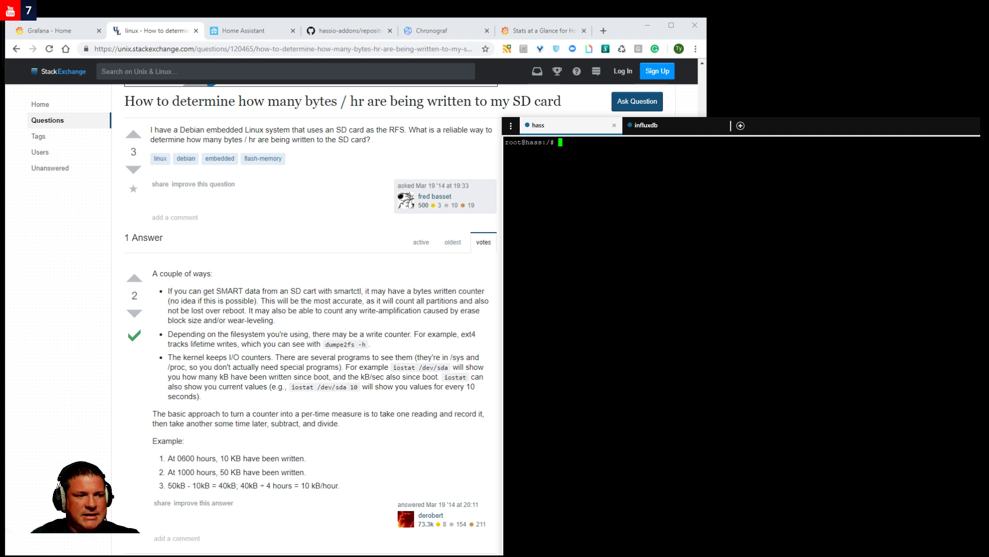
pyautogui.click(347, 348)
pyautogui.doubleClick(346, 348)
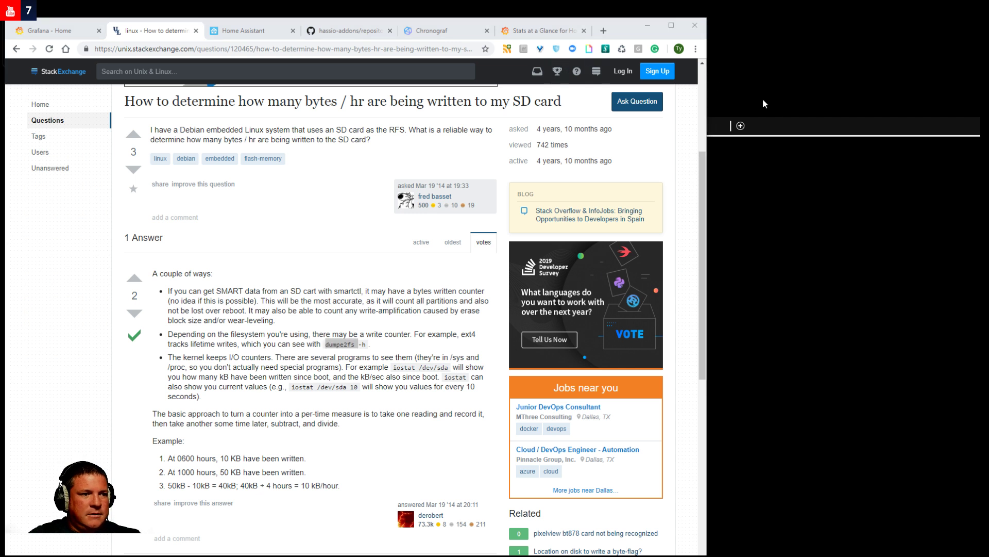
pyautogui.click(807, 130)
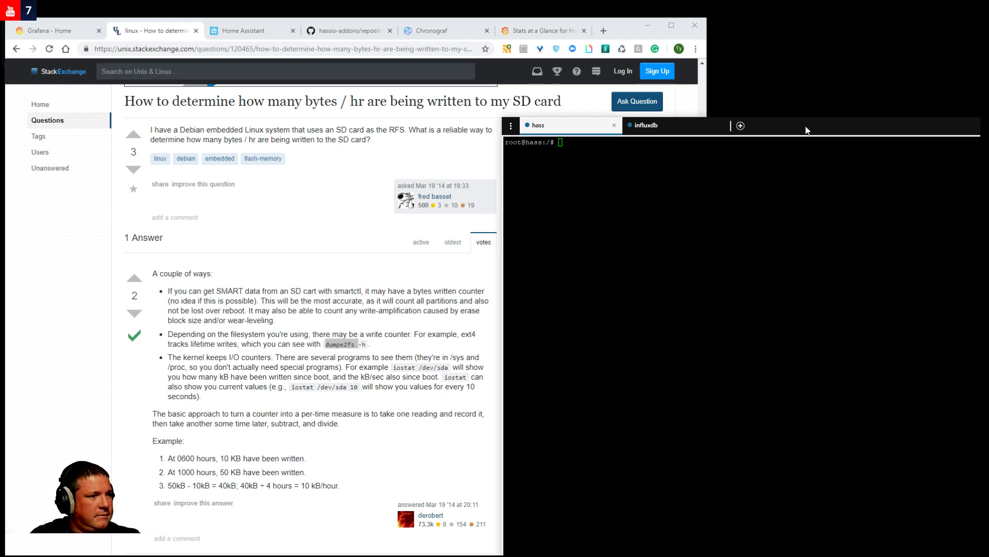
pyautogui.click(692, 196)
pyautogui.write('du')
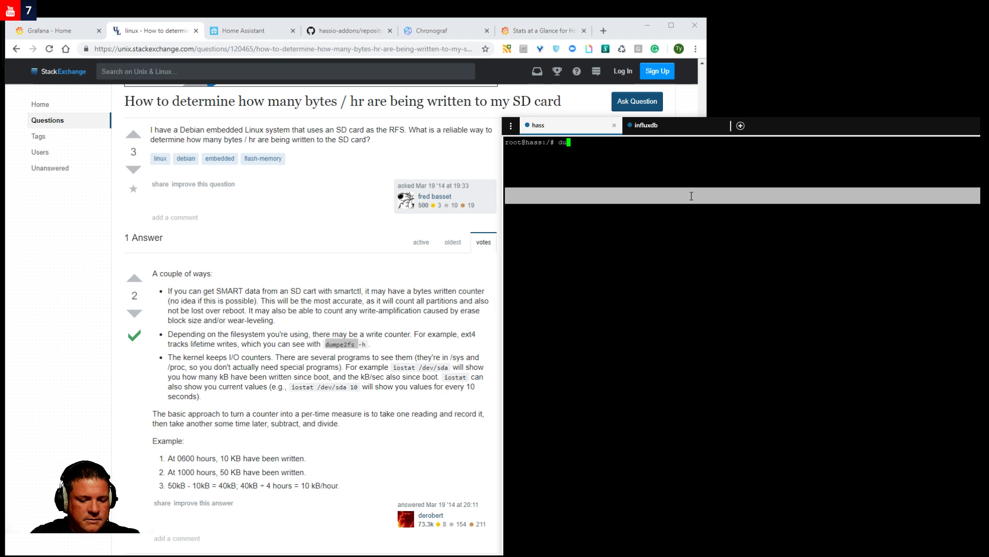
pyautogui.write('mpe2fs -h')
pyautogui.press('Return')
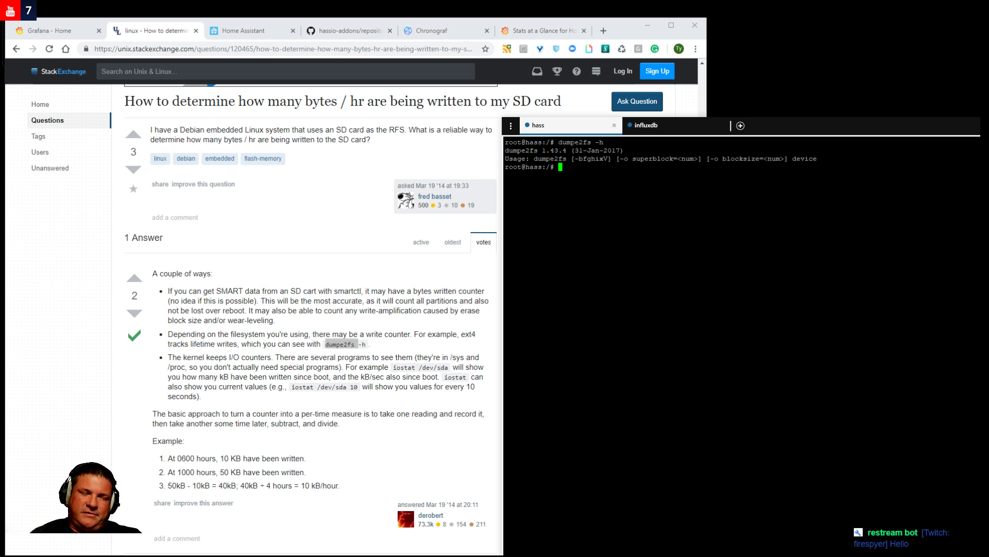
# List the mounted filesystems with df -h, select the root device /dev/nvme0n1p1 and run df -h on it.
pyautogui.write('df -h')
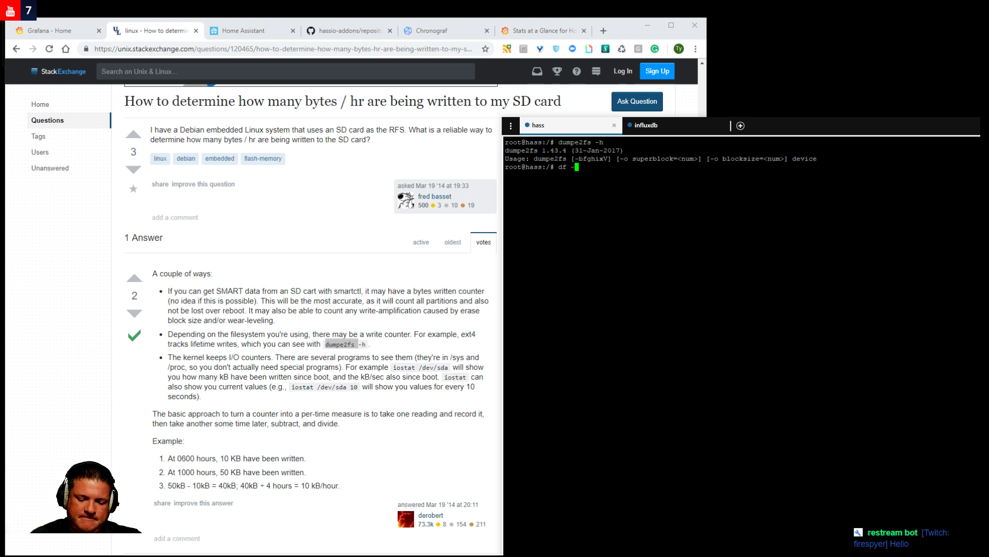
pyautogui.press('Return')
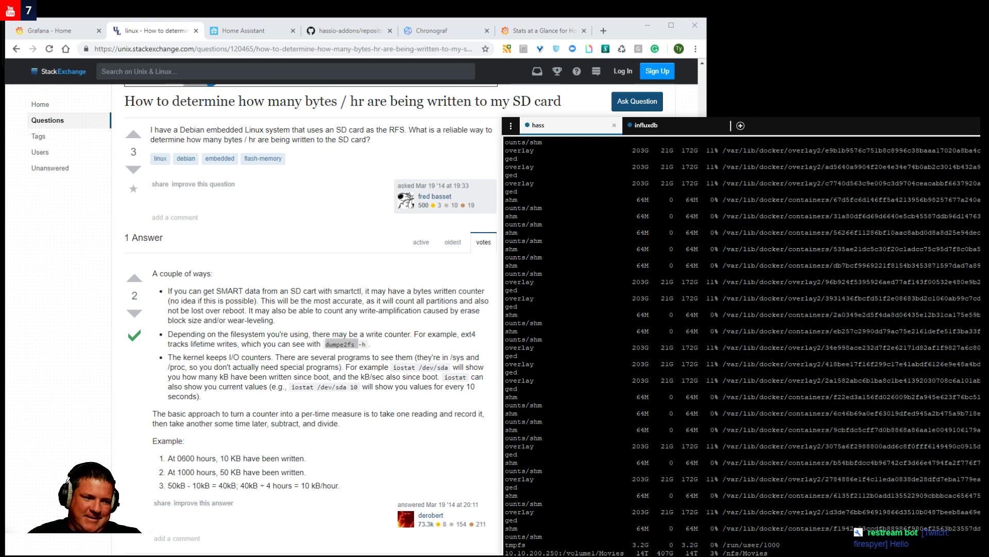
pyautogui.scroll(13, 742, 346)
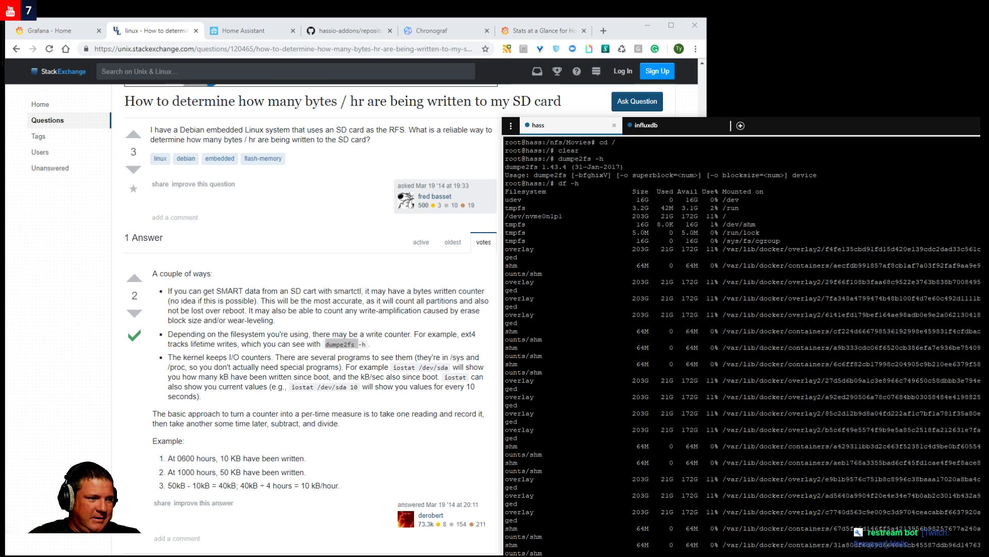
pyautogui.doubleClick(537, 216)
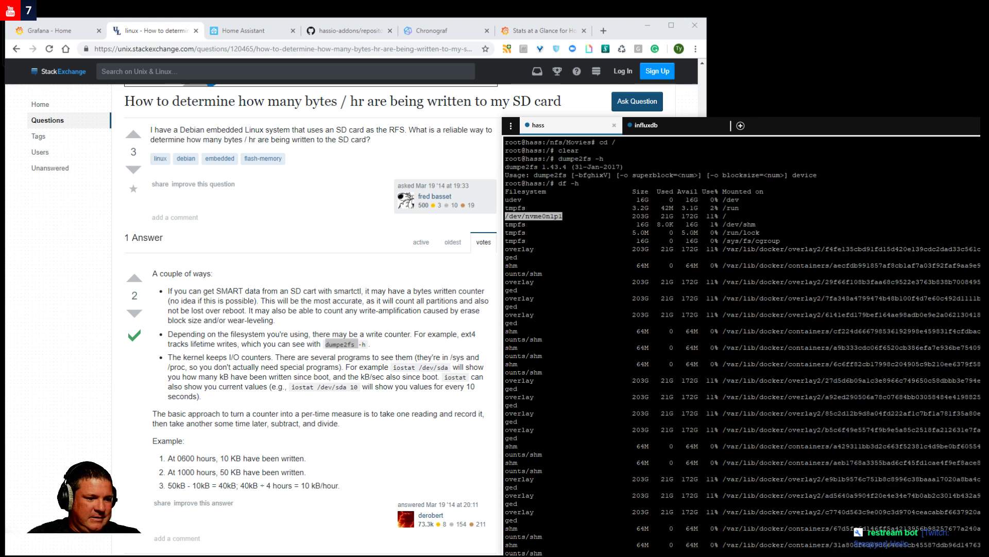
pyautogui.scroll(-13, 742, 345)
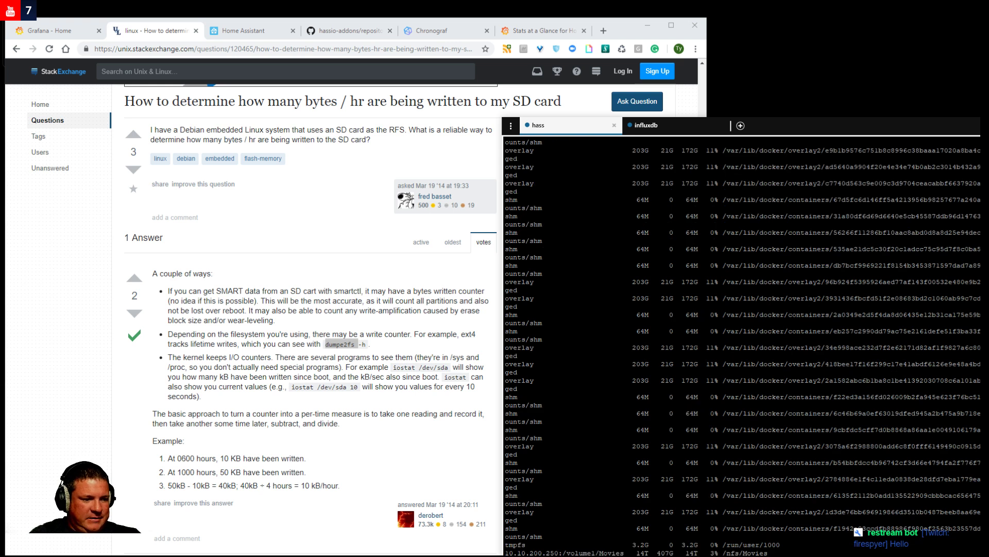
pyautogui.press('Return')
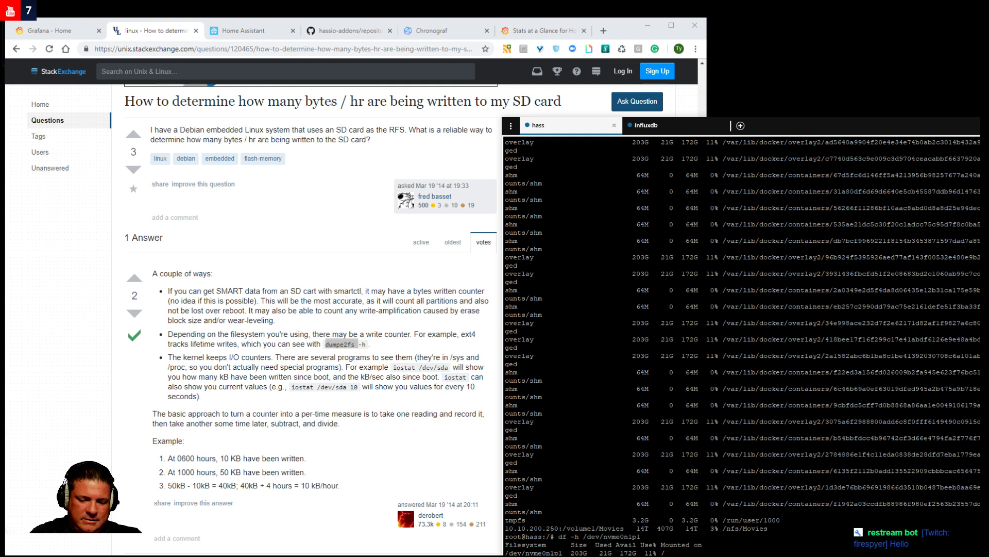
# Run dumpe2fs -h on /dev/nvme0n1p1 and highlight the Lifetime writes line in the output.
pyautogui.press('Return')
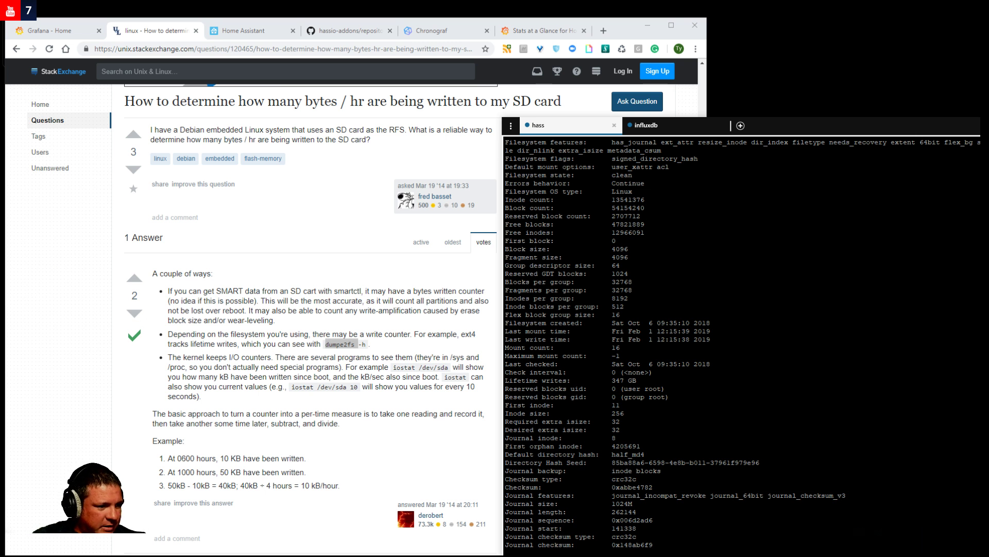
pyautogui.moveTo(652, 372); pyautogui.dragTo(508, 381)
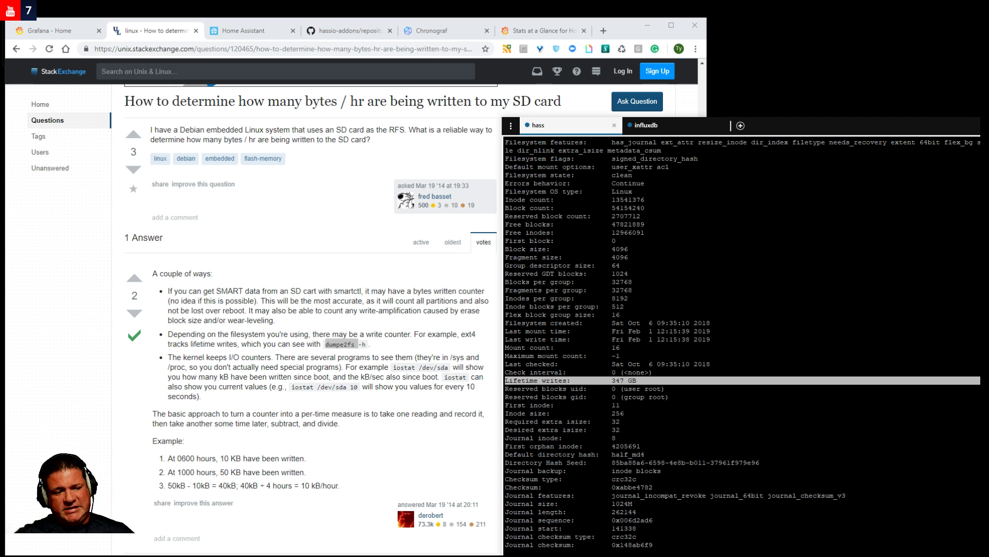
pyautogui.doubleClick(688, 467)
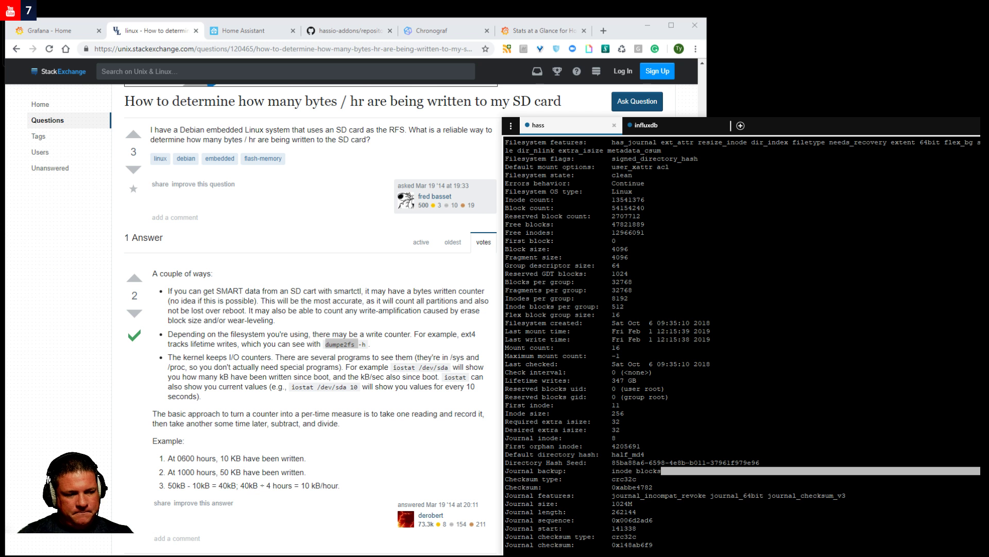
# Print the working directory, change to the user's home directory and search the command history for dd.
pyautogui.write('pwd')
pyautogui.press('Return')
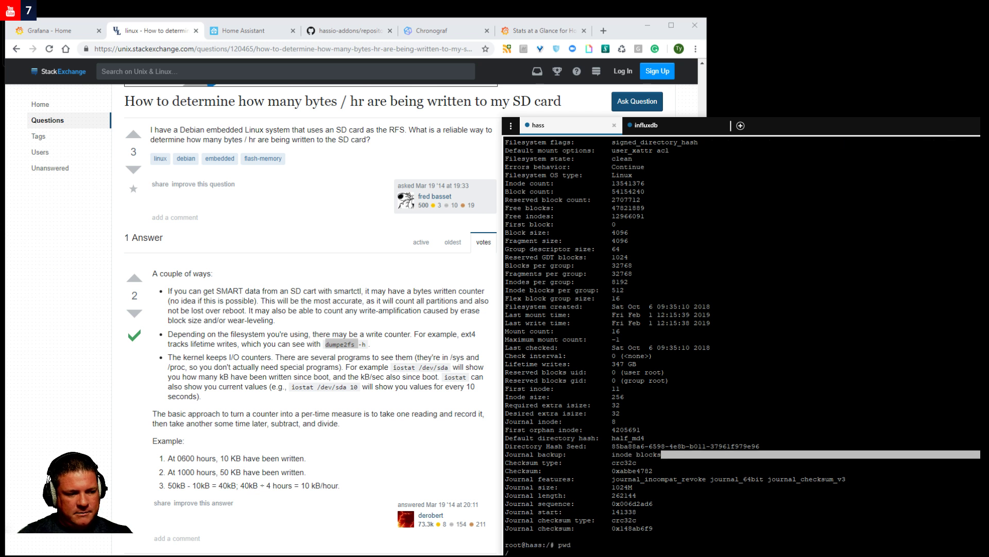
pyautogui.write('cd /home/tmorton/')
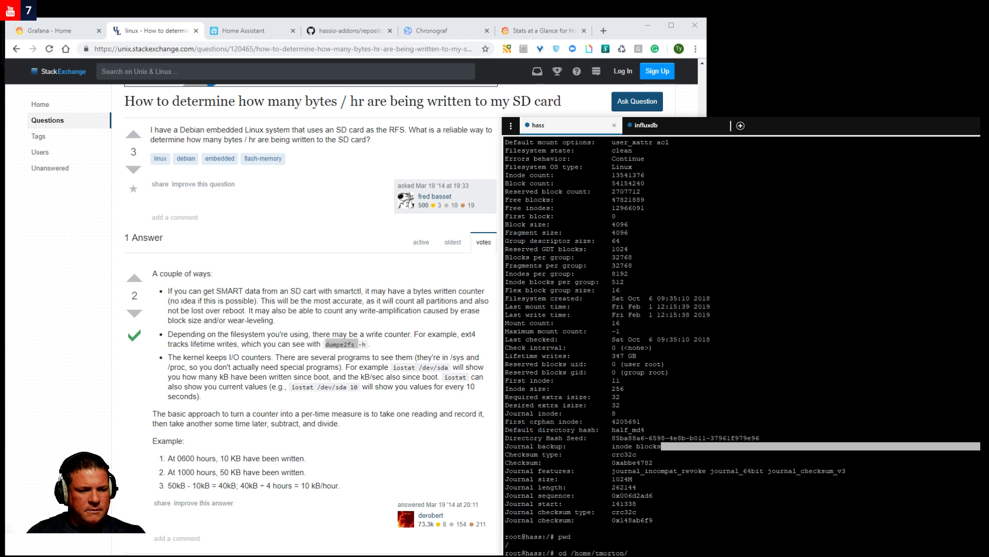
pyautogui.press('Return')
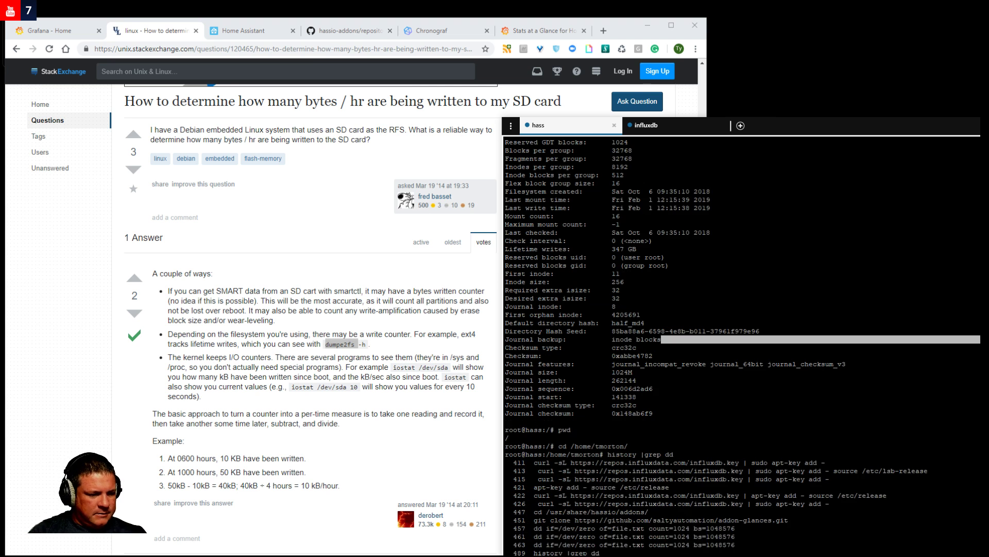
# Rerun dd if=/dev/zero of=file.txt count=1024 bs=1048576 from the history to create file.txt, and list the directory.
pyautogui.write('!489')
pyautogui.press('Return')
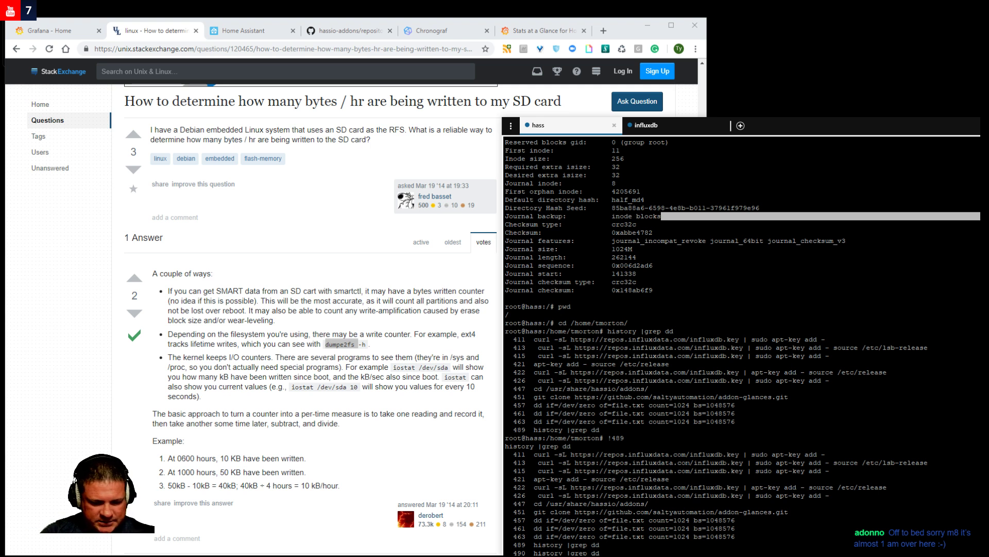
pyautogui.press('Return')
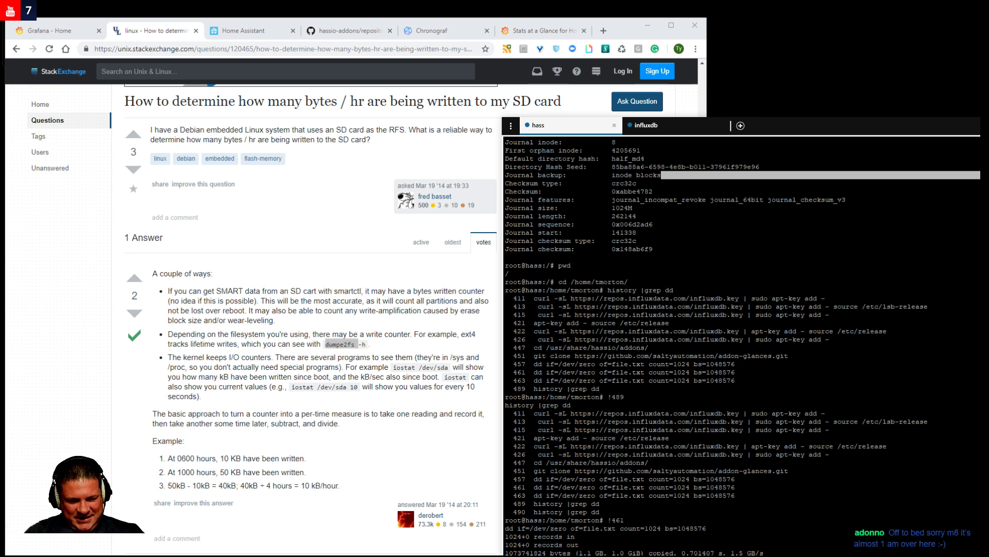
pyautogui.write('ls')
pyautogui.press('Return')
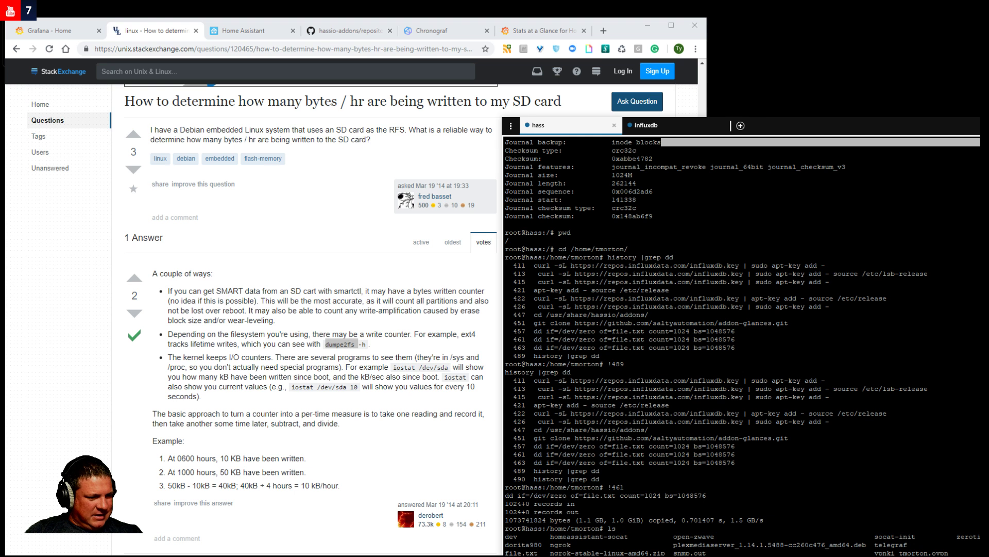
# Return to the dumpe2fs output and highlight the Lifetime writes line again.
pyautogui.scroll(13, 742, 340)
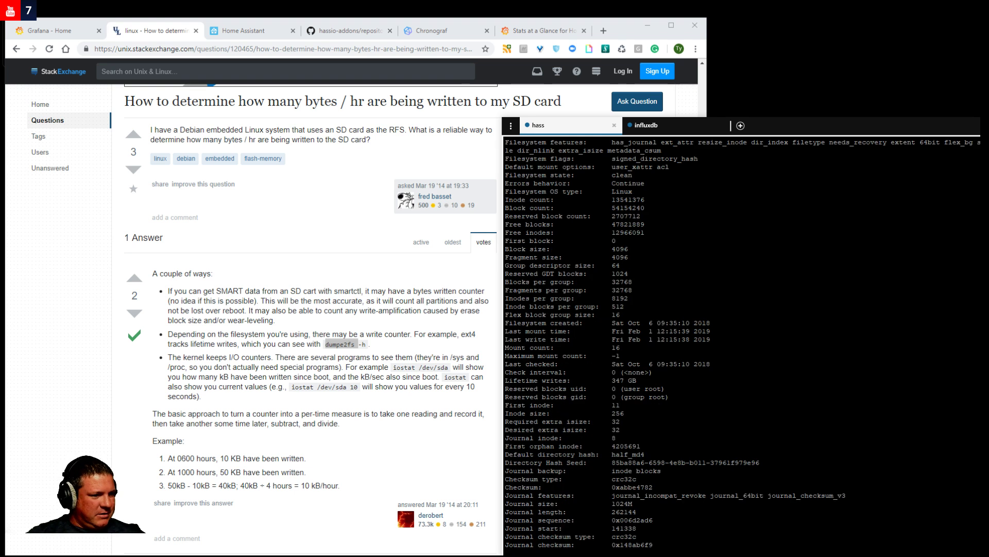
pyautogui.moveTo(979, 380); pyautogui.dragTo(637, 381)
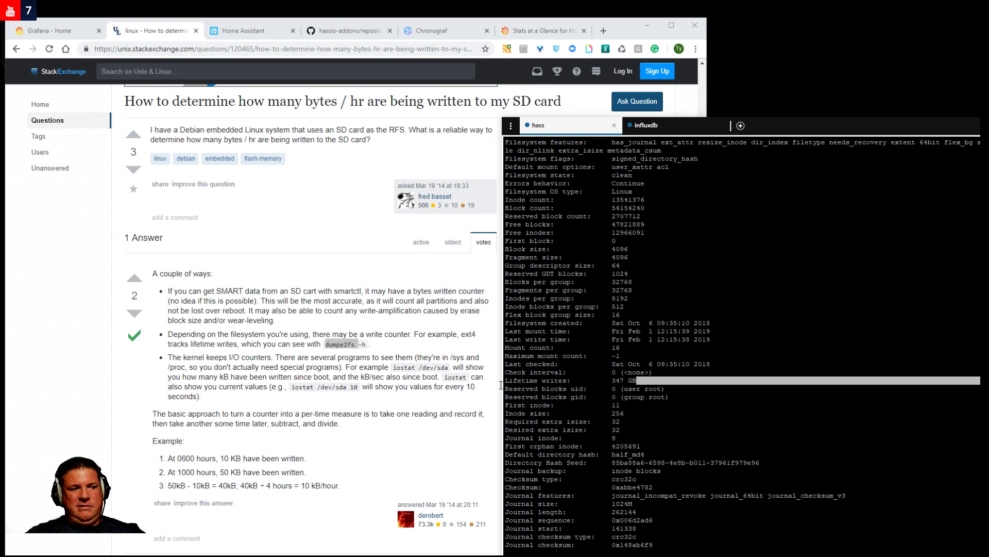
pyautogui.moveTo(501, 385); pyautogui.dragTo(515, 381)
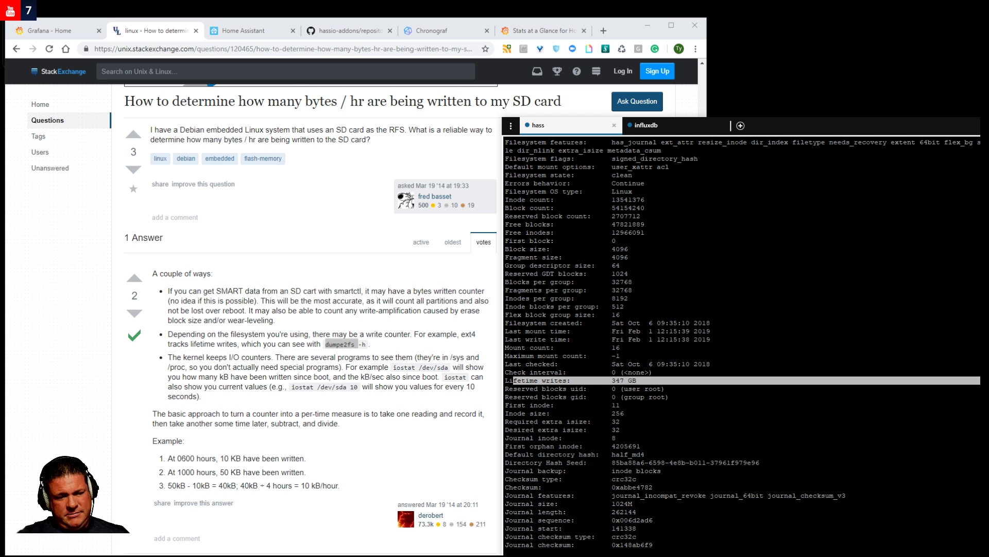
pyautogui.click(639, 381)
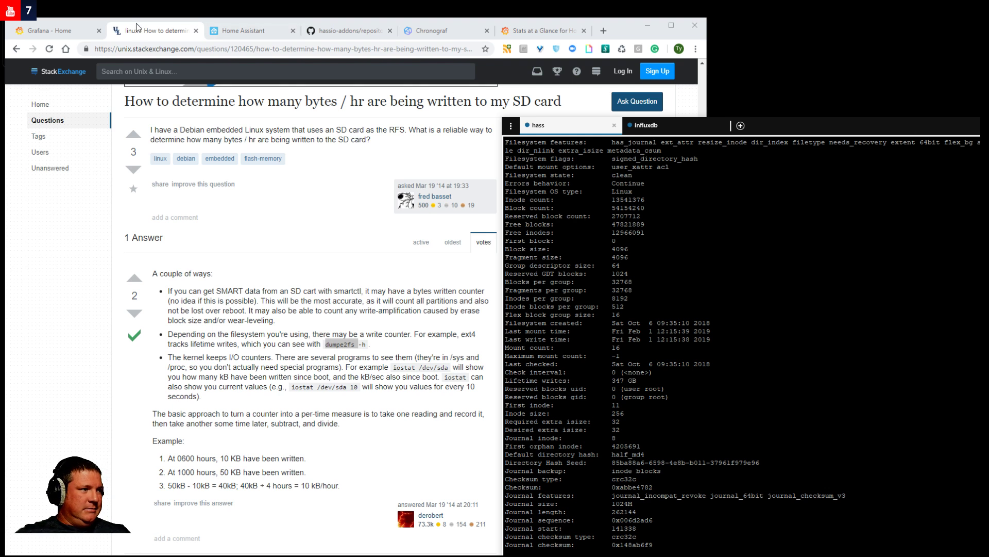
# Switch to Grafana, open the dashboard import page and try to paste the Grafana.com dashboard ID.
pyautogui.click(56, 32)
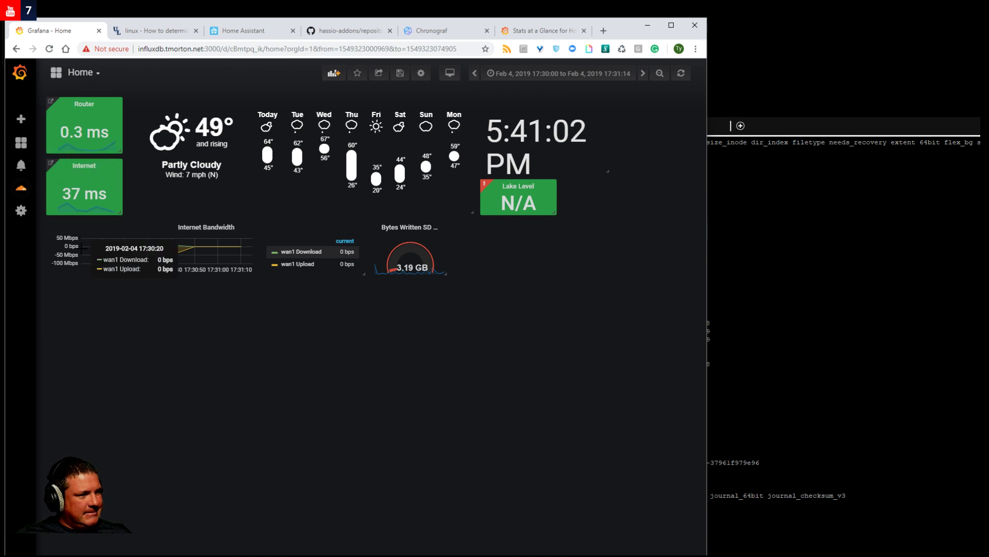
pyautogui.moveTo(21, 119)
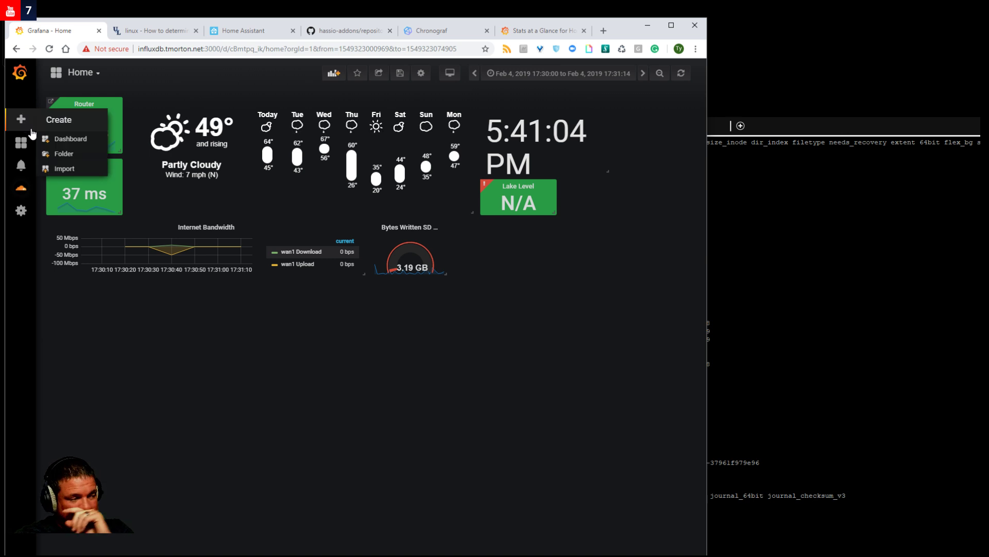
pyautogui.moveTo(36, 171)
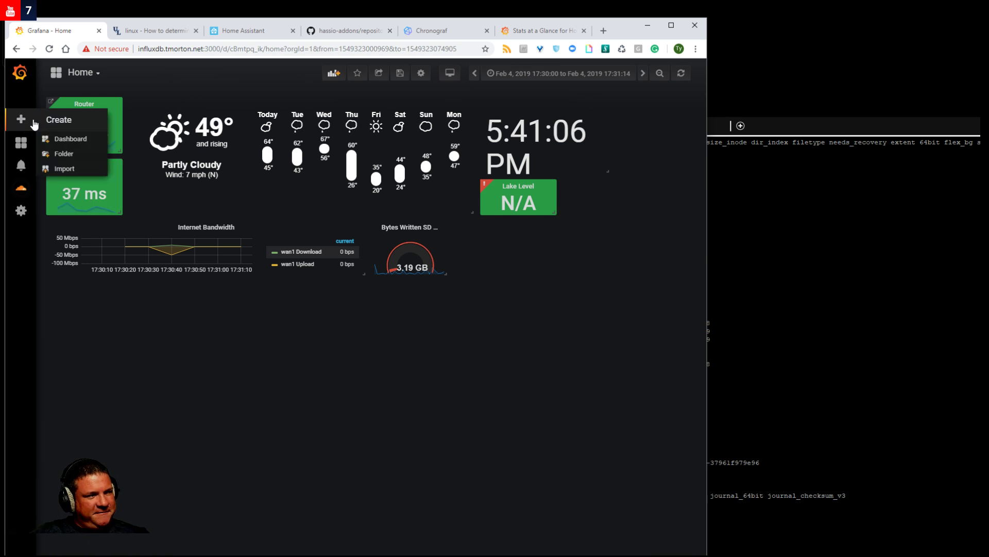
pyautogui.moveTo(29, 143)
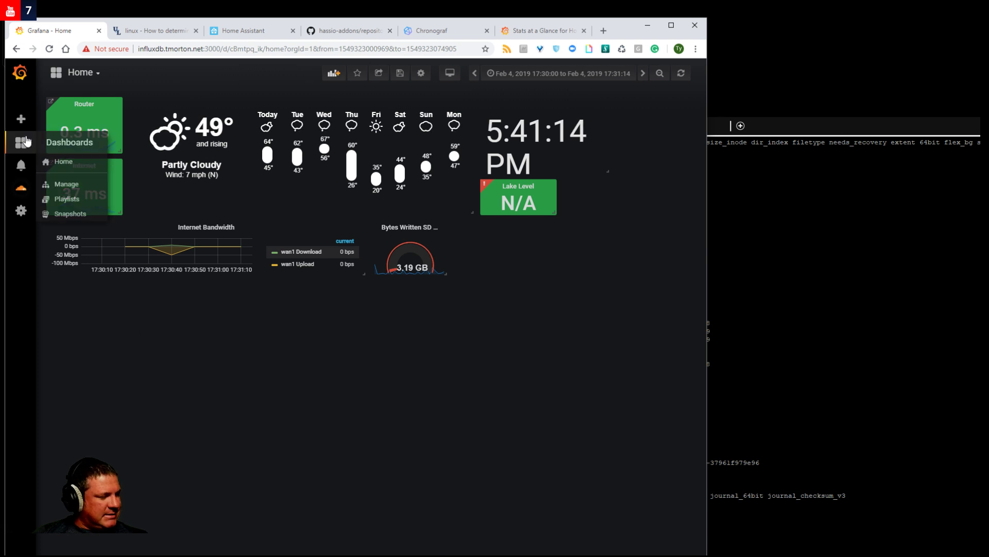
pyautogui.moveTo(19, 213)
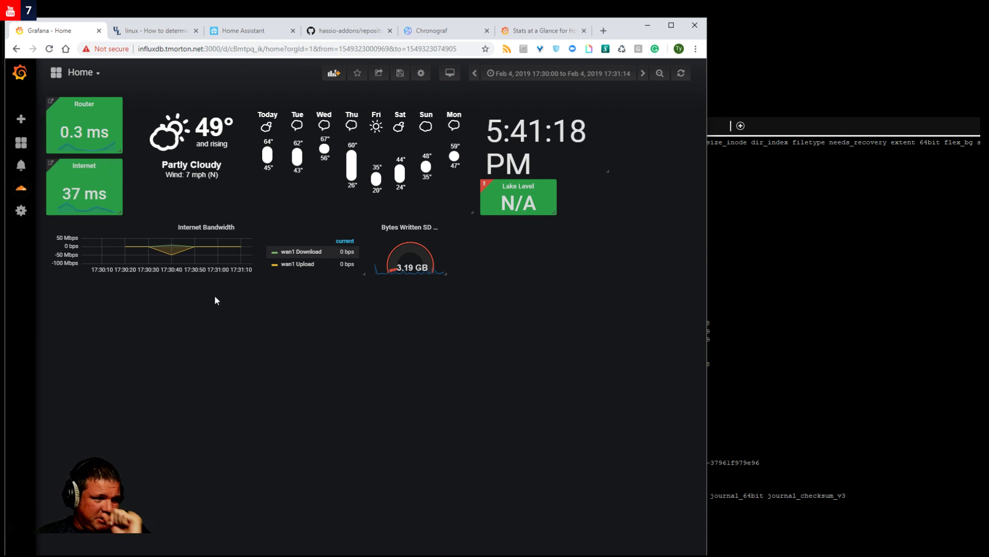
pyautogui.click(24, 129)
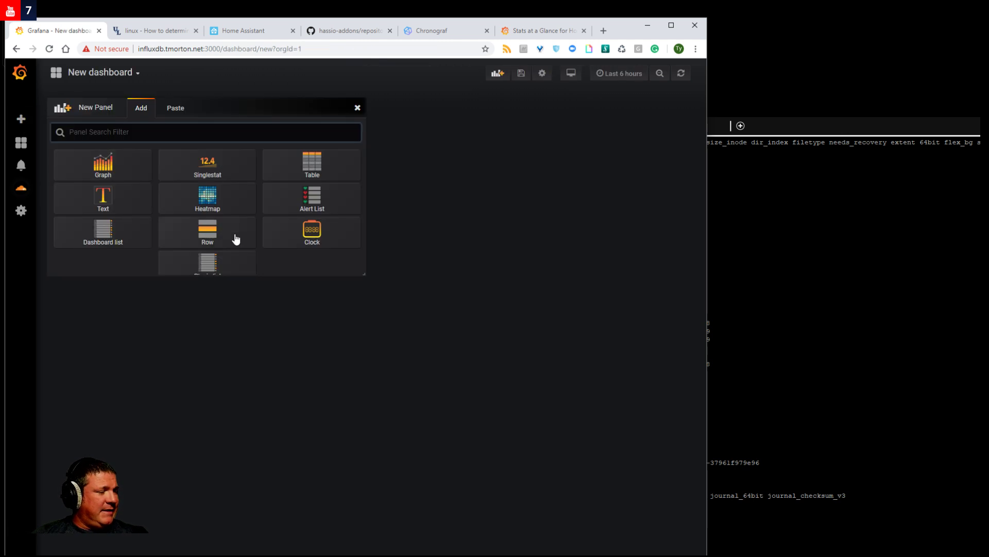
pyautogui.moveTo(21, 119)
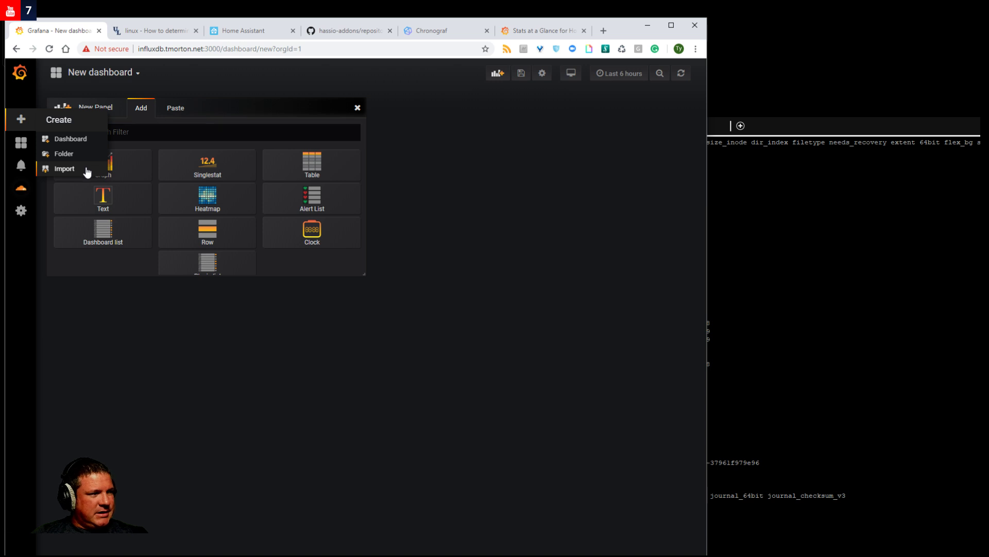
pyautogui.click(65, 169)
pyautogui.rightClick(183, 192)
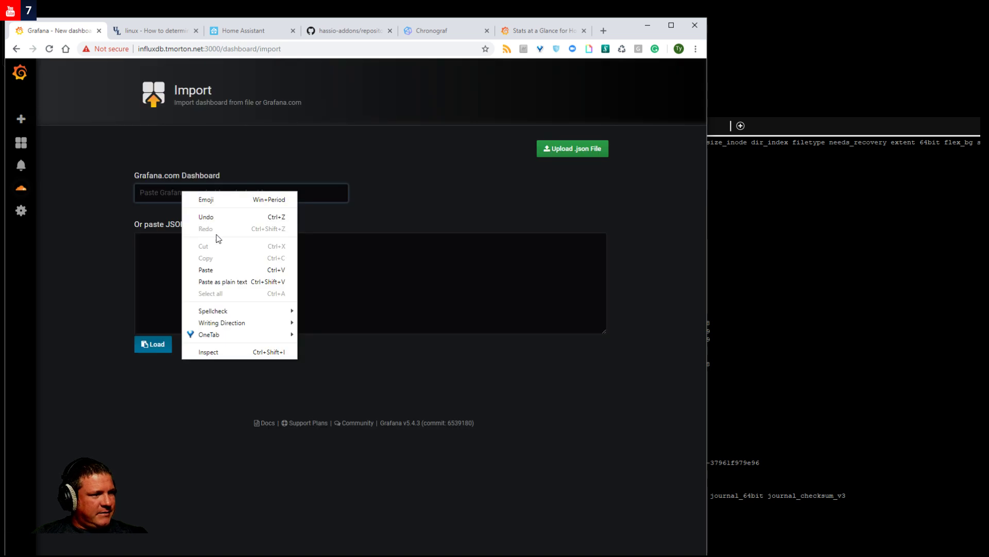
pyautogui.click(494, 124)
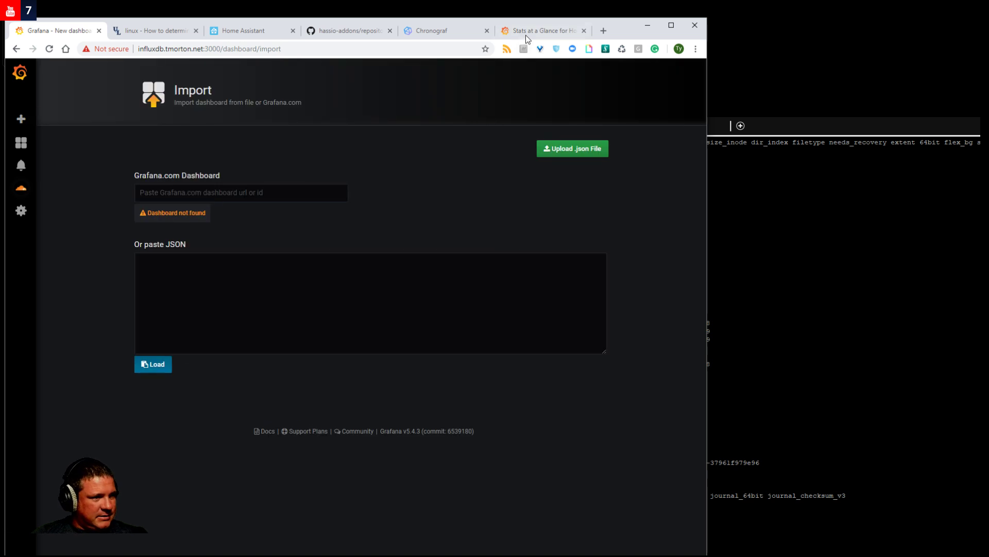
# Check the dashboard ID on the Grafana.com page and load dashboard 8702 on the Grafana import page.
pyautogui.click(527, 29)
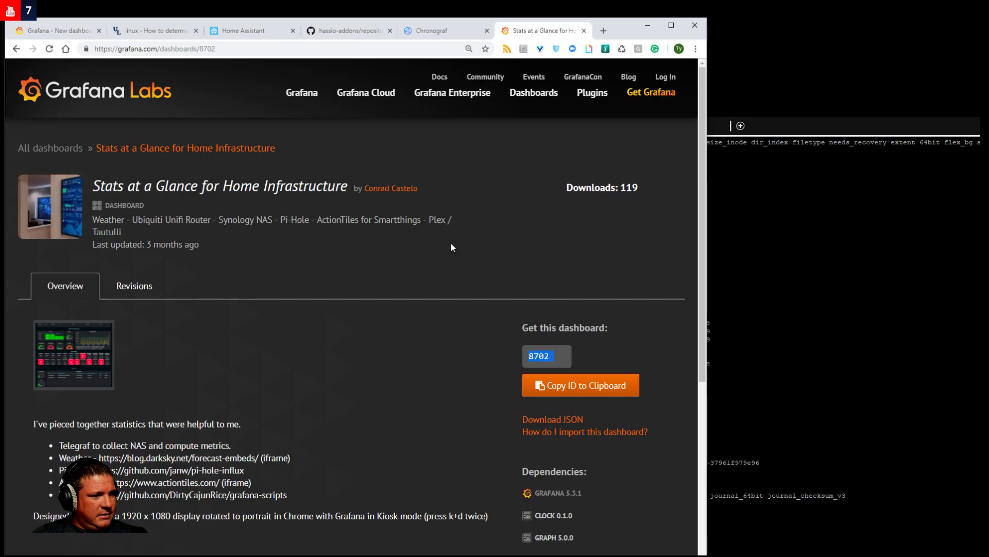
pyautogui.click(72, 32)
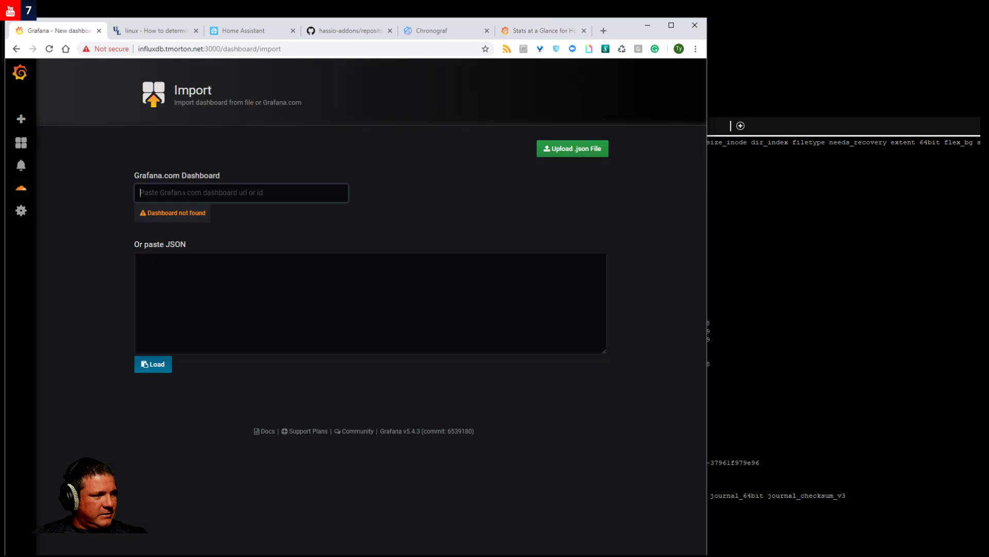
pyautogui.write('8702')
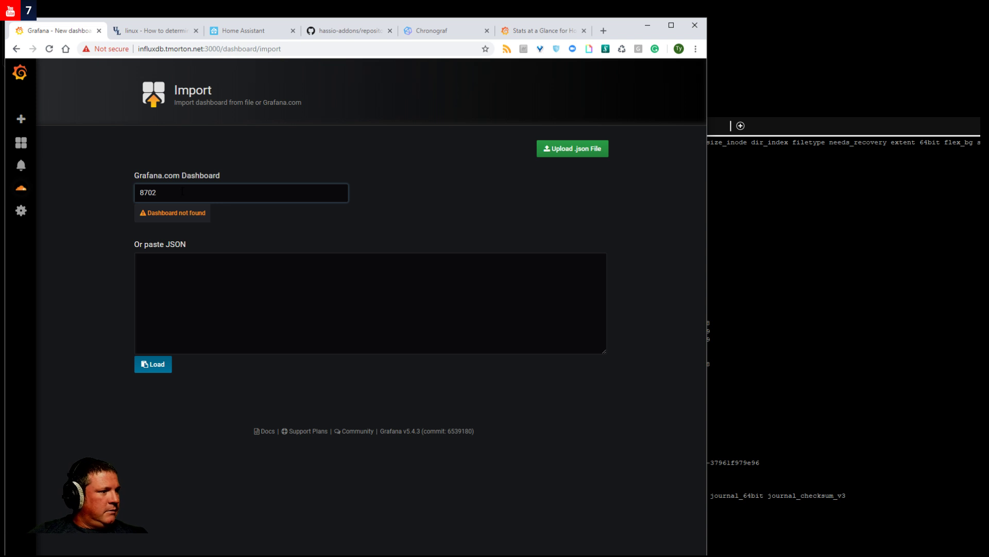
pyautogui.click(258, 233)
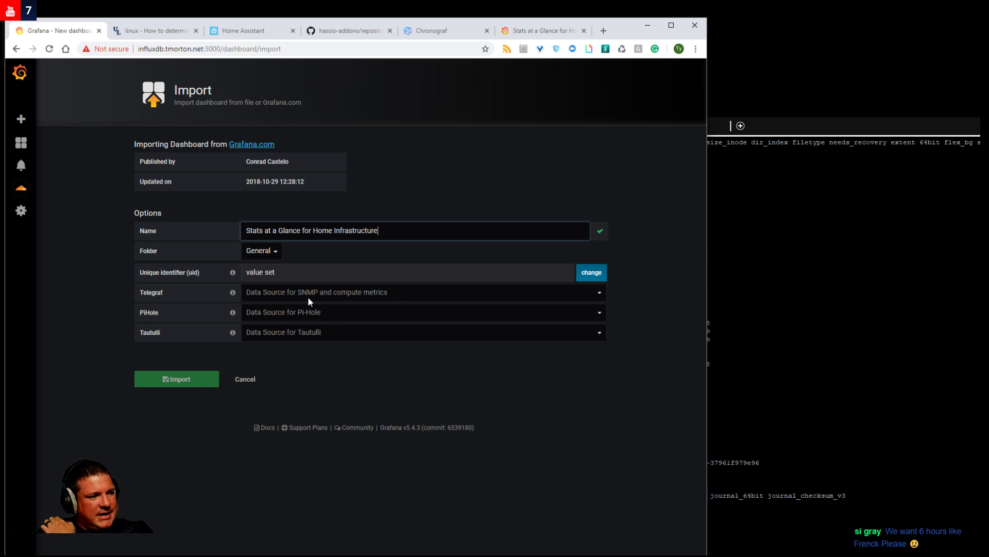
# Set the import's Telegraf data source to InfluxDB and its PiHole data source to HomeAssistant.
pyautogui.click(426, 291)
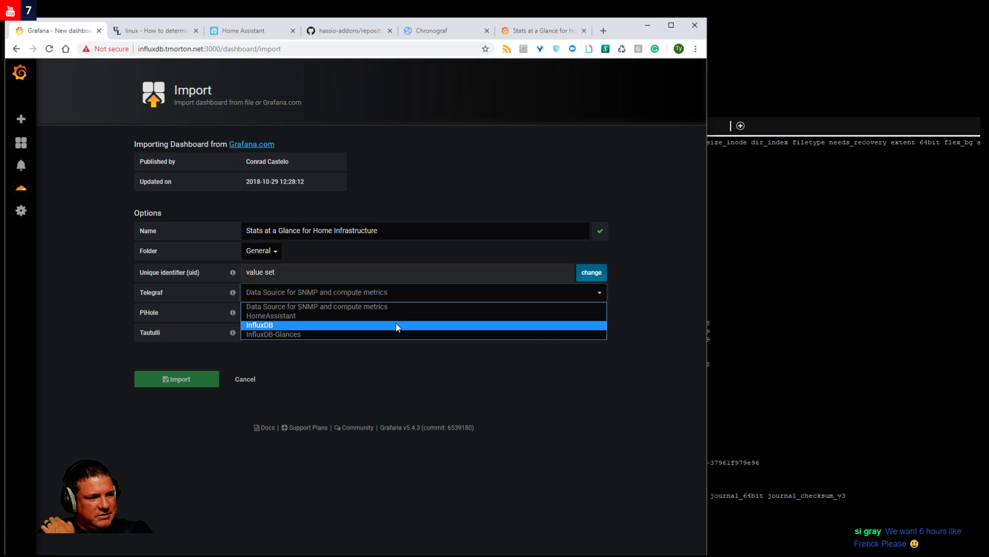
pyautogui.click(396, 325)
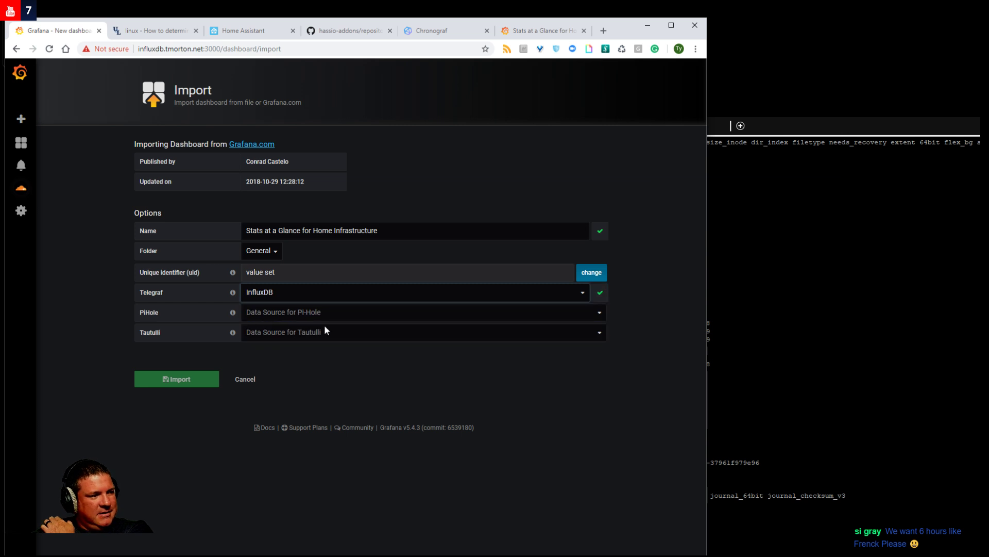
pyautogui.click(355, 313)
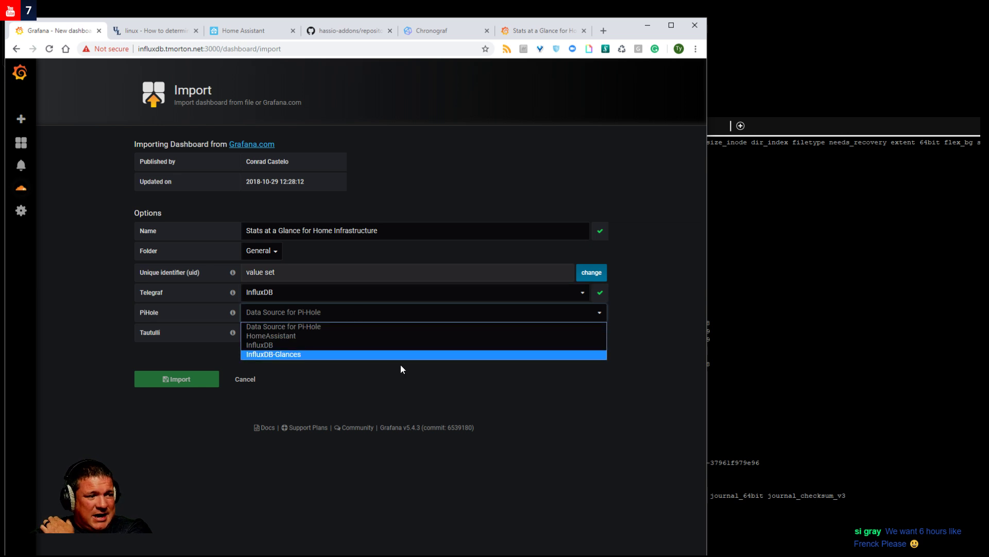
pyautogui.click(364, 371)
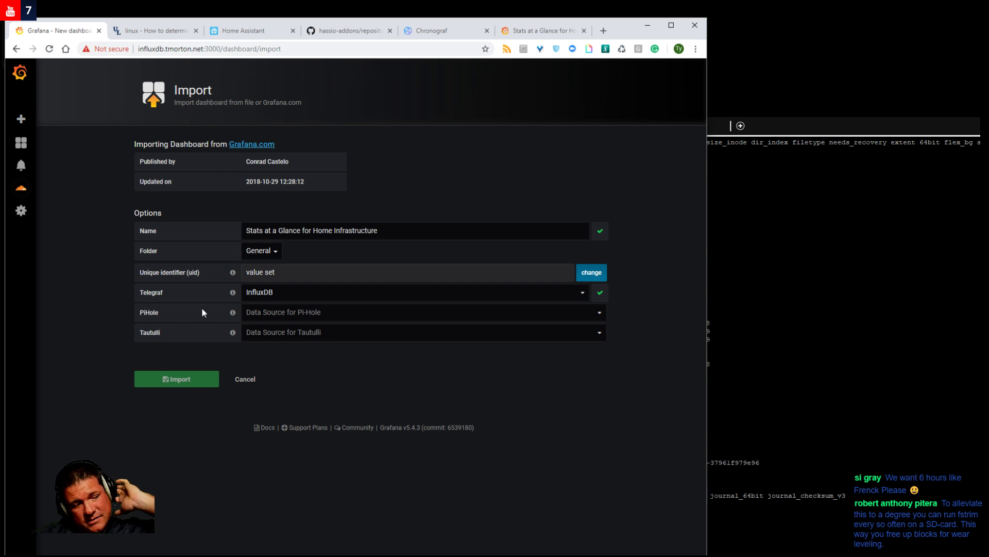
pyautogui.moveTo(231, 331)
pyautogui.moveTo(231, 312)
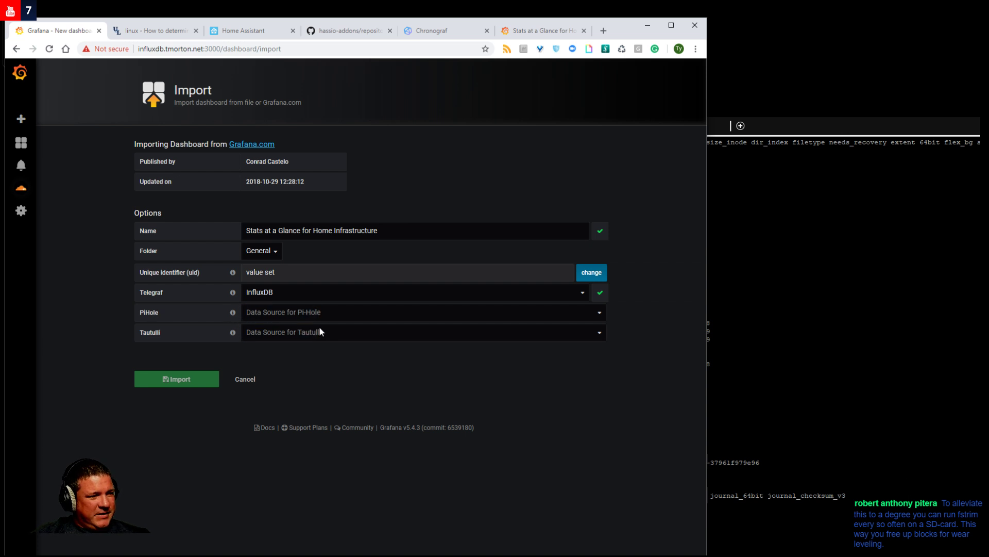
pyautogui.click(326, 311)
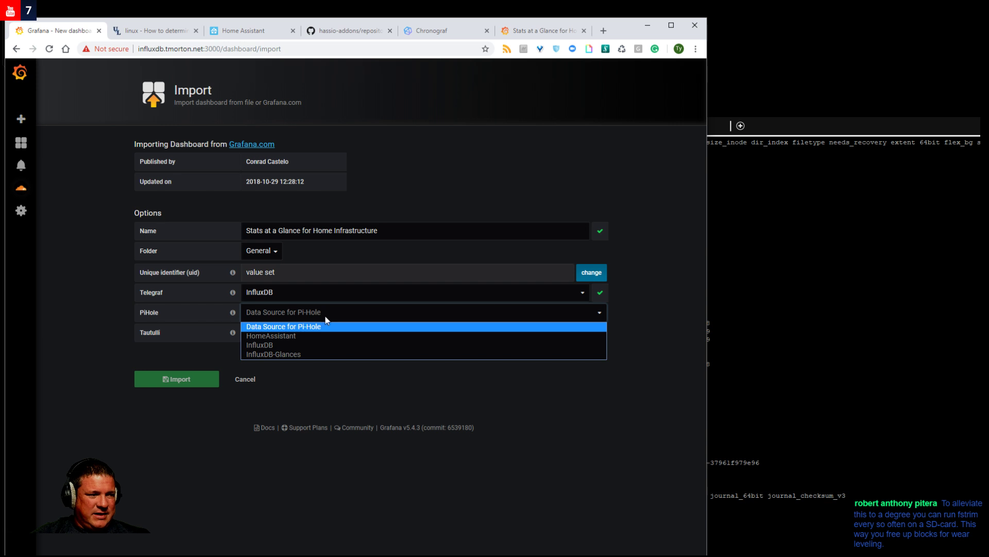
pyautogui.click(313, 336)
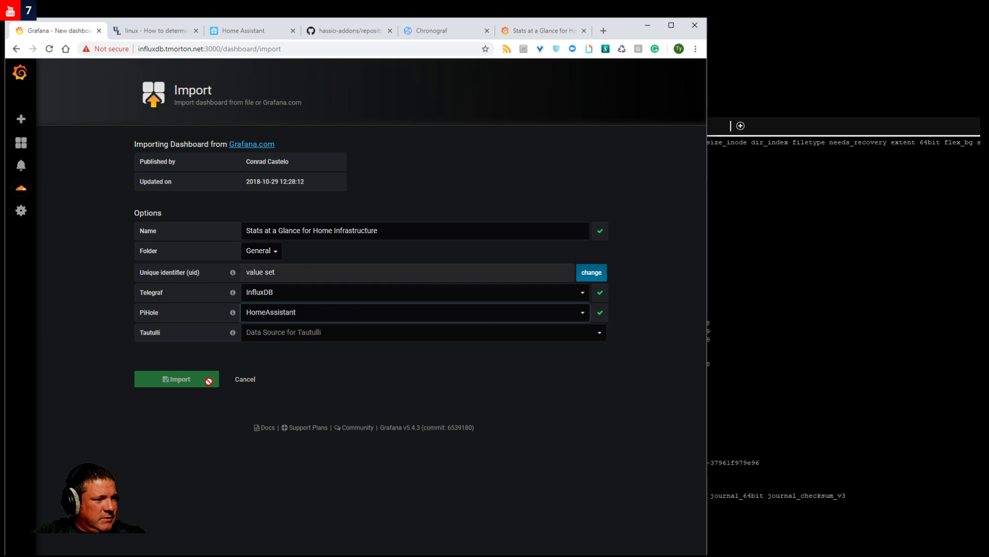
# Set the Tautulli data source to InfluxDB-Glances and import the Stats at a Glance for Home Infrastructure dashboard.
pyautogui.click(324, 332)
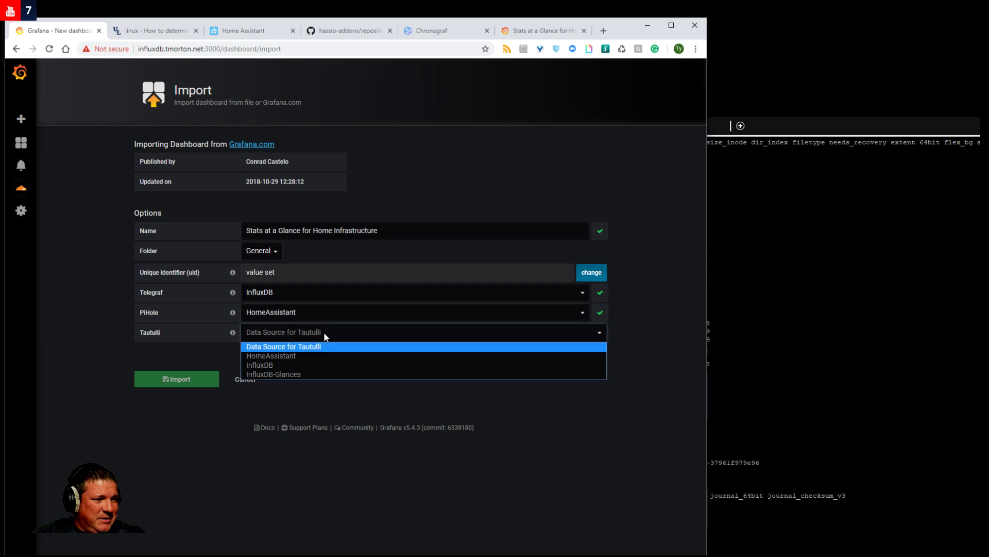
pyautogui.click(298, 375)
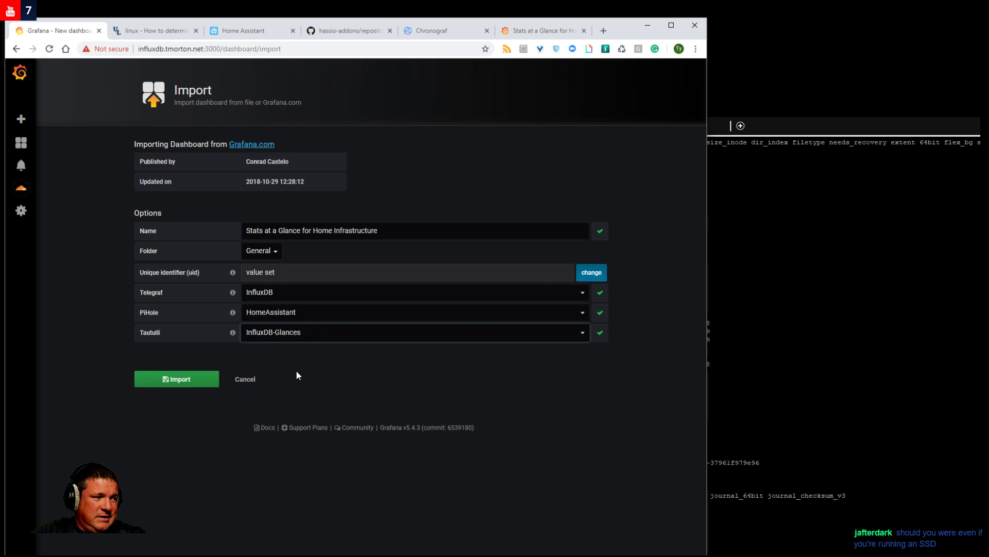
pyautogui.click(202, 384)
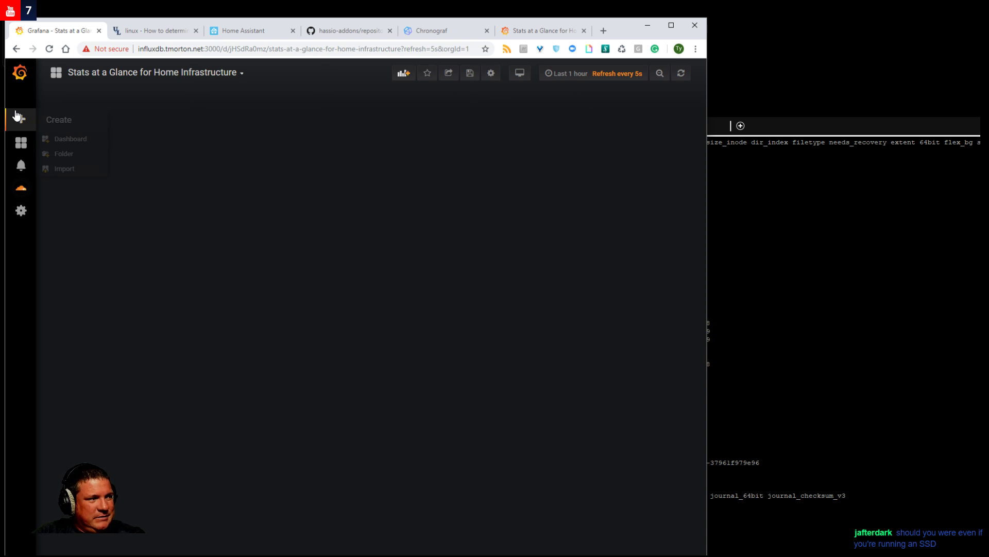
# Reopen the Stats at a Glance for Home Infrastructure dashboard from the recent dashboards and check its content.
pyautogui.click(104, 76)
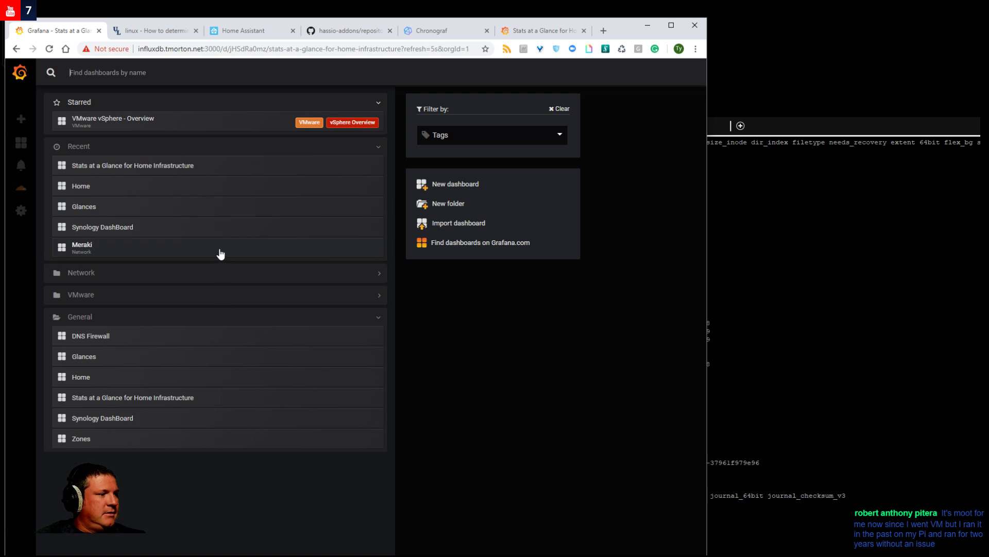
pyautogui.click(155, 167)
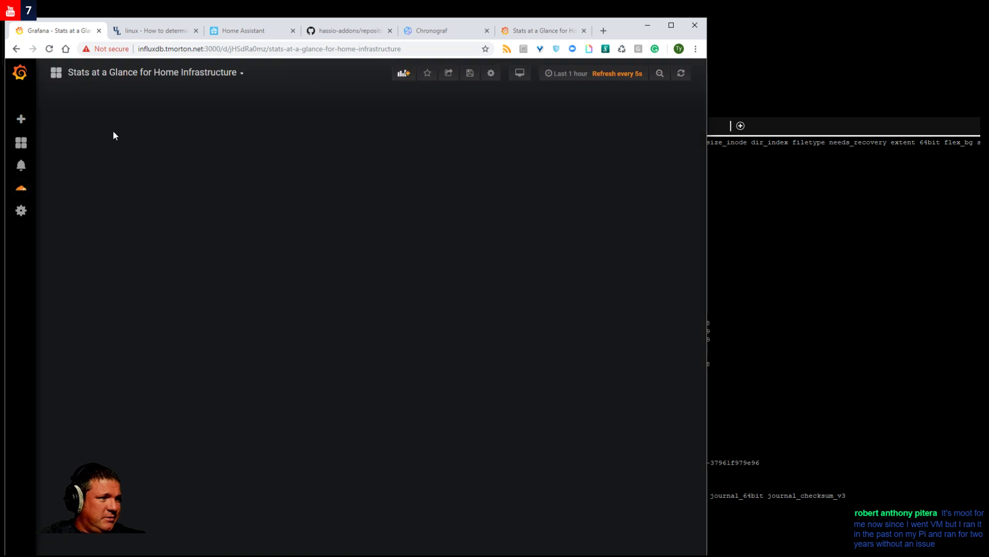
pyautogui.click(244, 74)
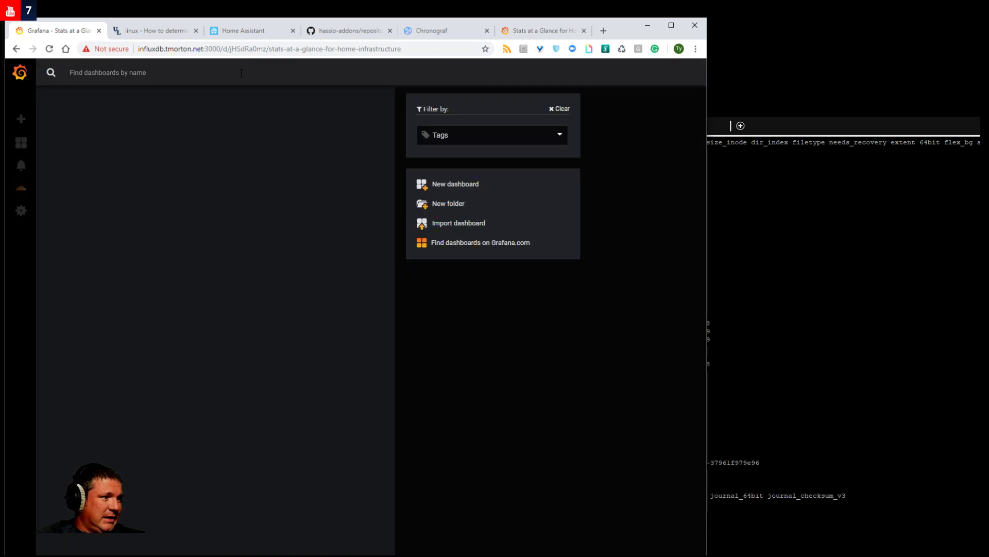
pyautogui.click(483, 370)
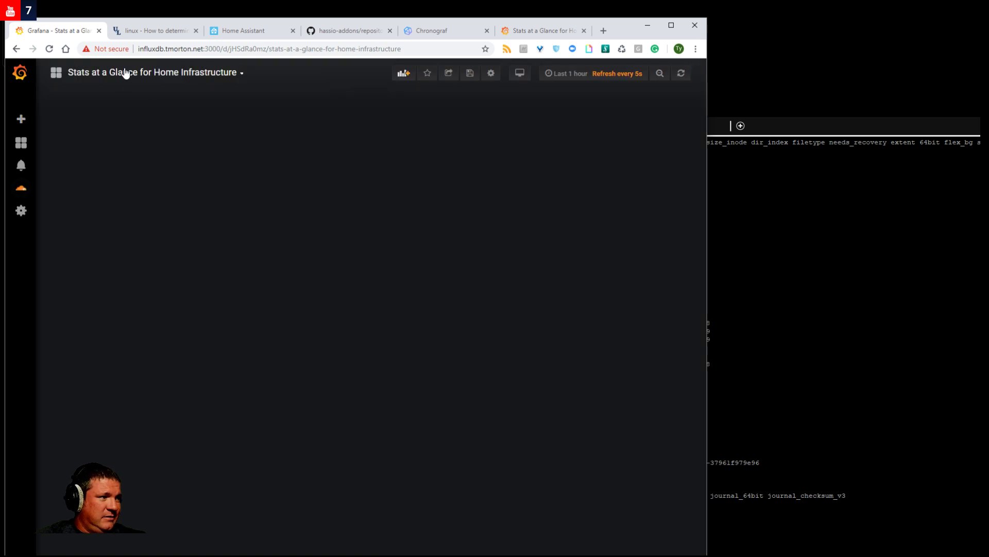
# Open the Synology DashBoard from the list of managed dashboards and review its status, load, traffic and disk panels.
pyautogui.moveTo(31, 127)
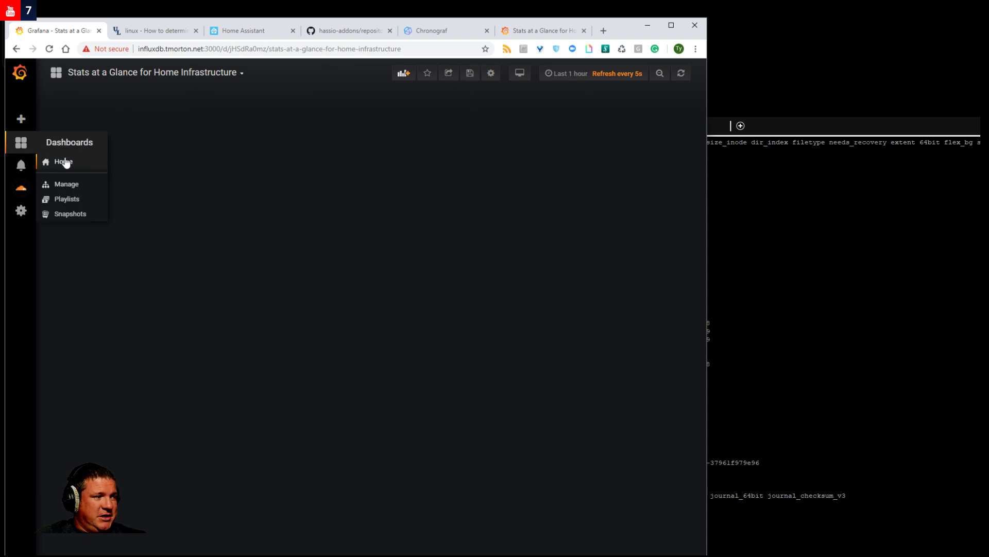
pyautogui.click(63, 162)
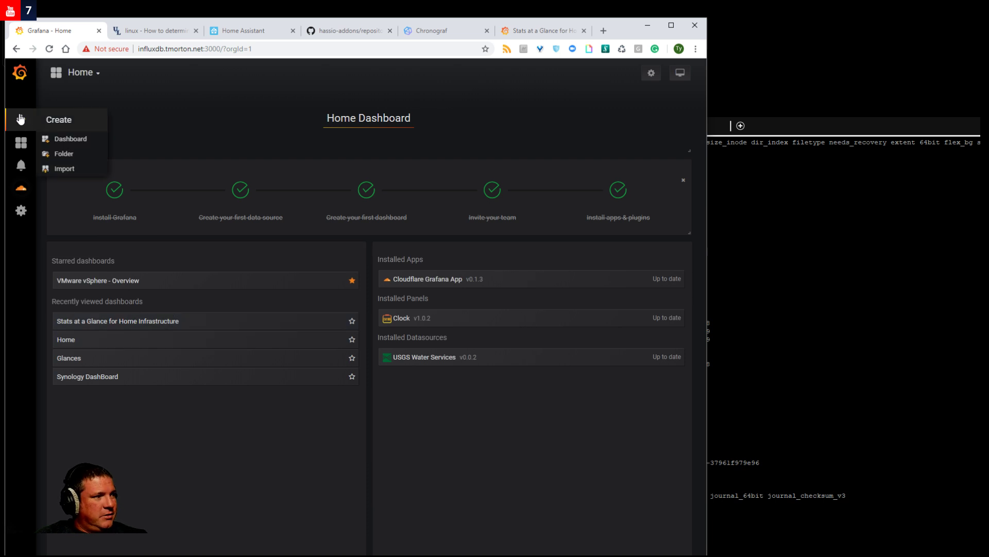
pyautogui.moveTo(21, 143)
pyautogui.click(67, 184)
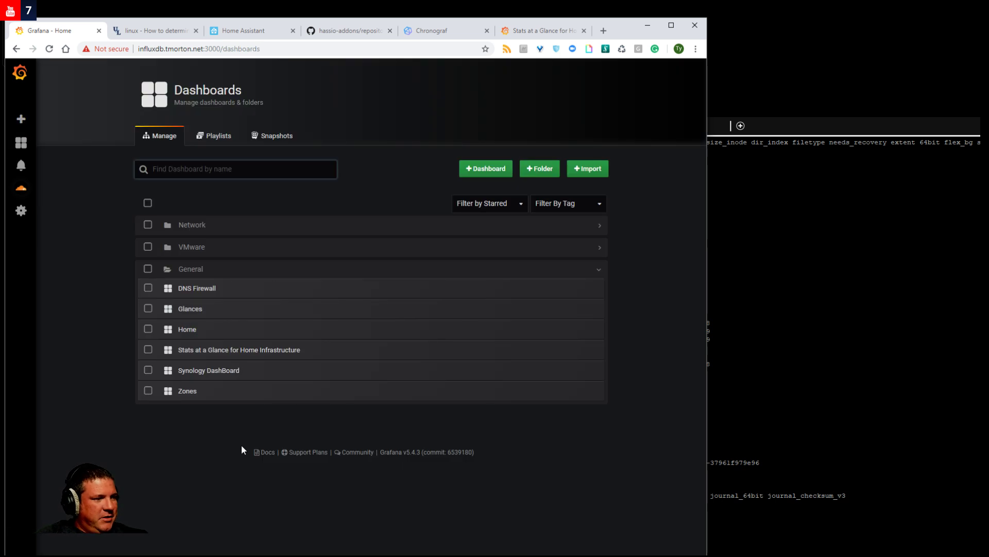
pyautogui.click(255, 377)
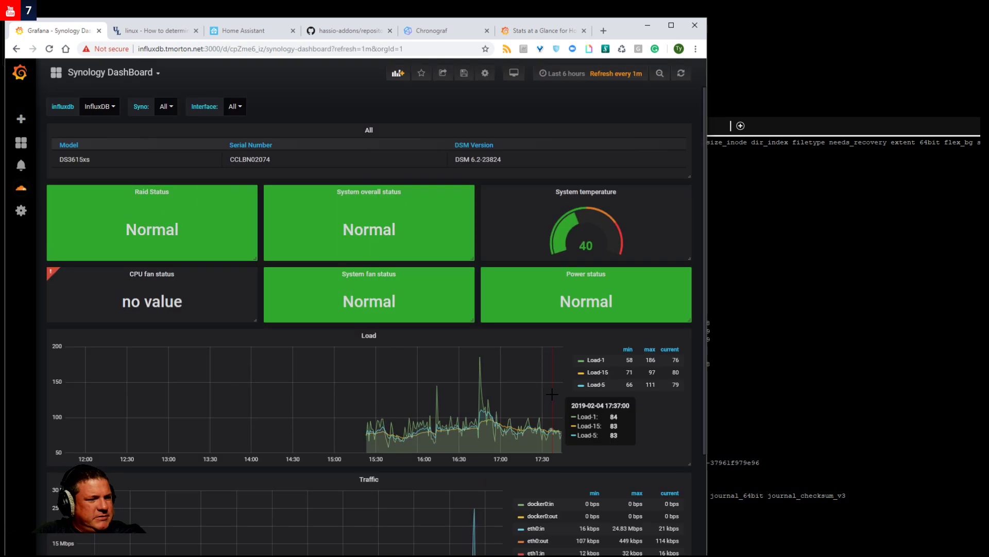
pyautogui.scroll(-5, 524, 330)
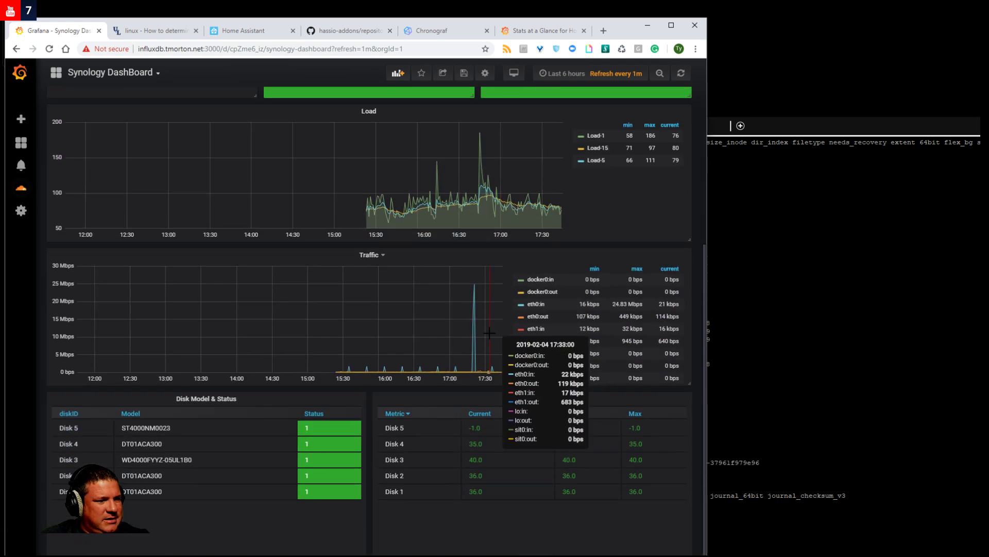
pyautogui.scroll(5, 490, 332)
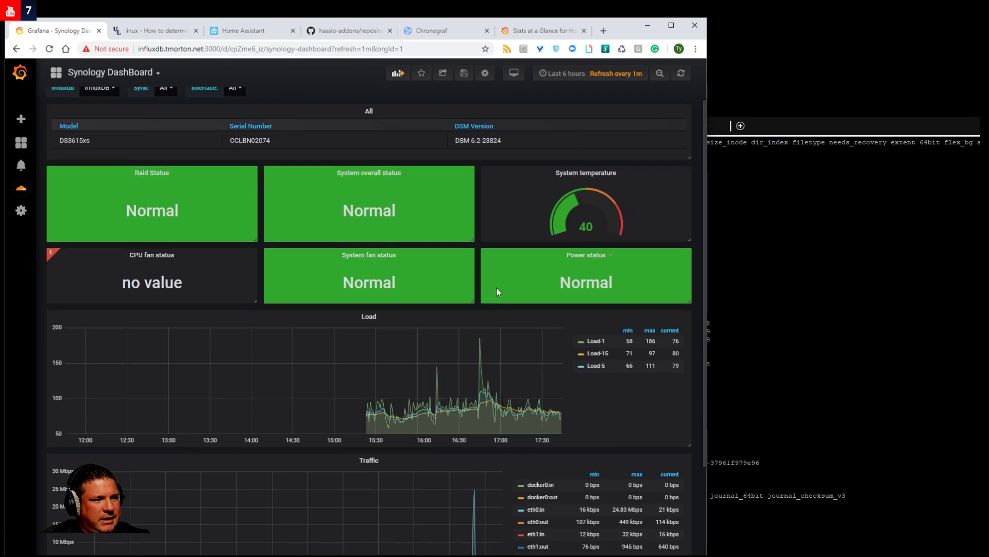
pyautogui.scroll(-5, 496, 288)
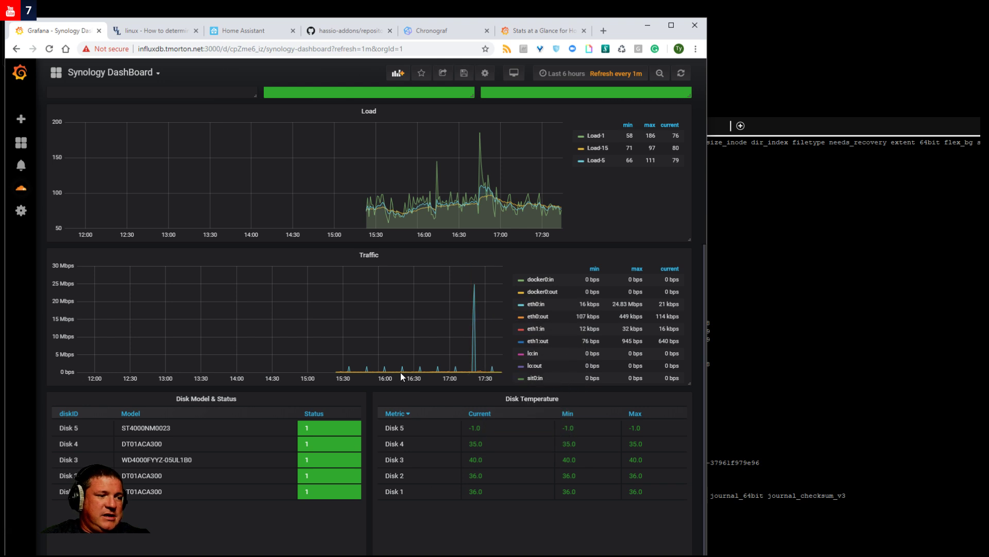
pyautogui.scroll(5, 389, 375)
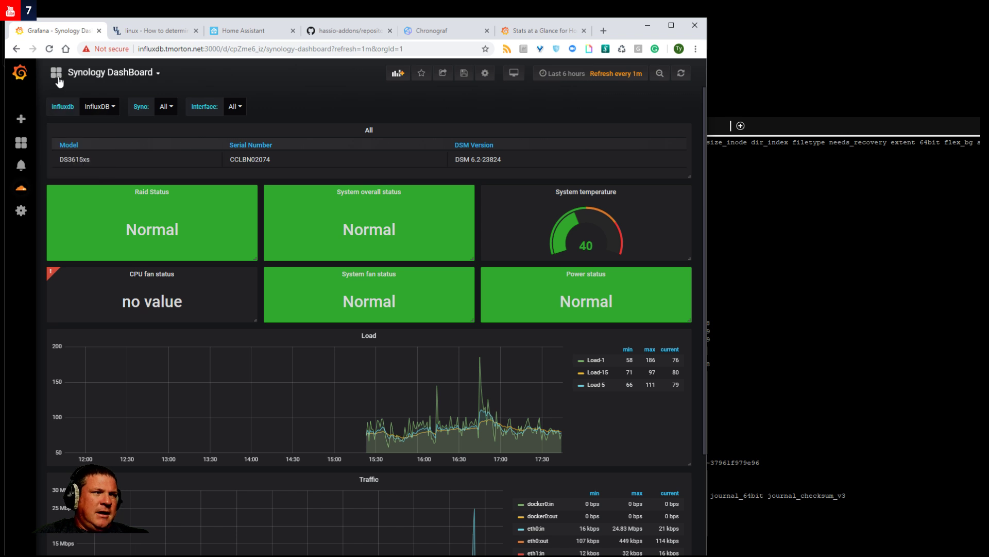
# Reopen the Synology DashBoard from the recent dashboards and copy its Load panel.
pyautogui.click(103, 73)
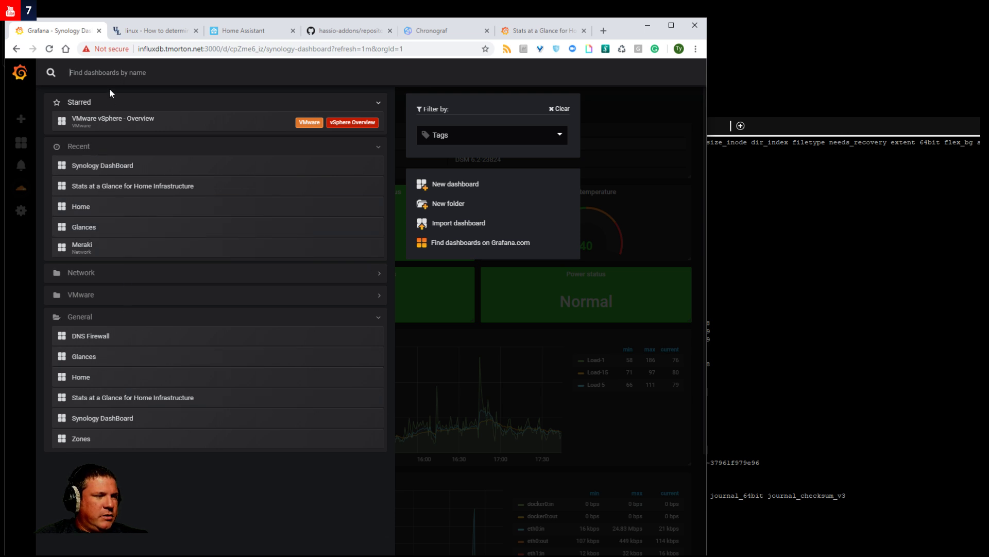
pyautogui.click(127, 166)
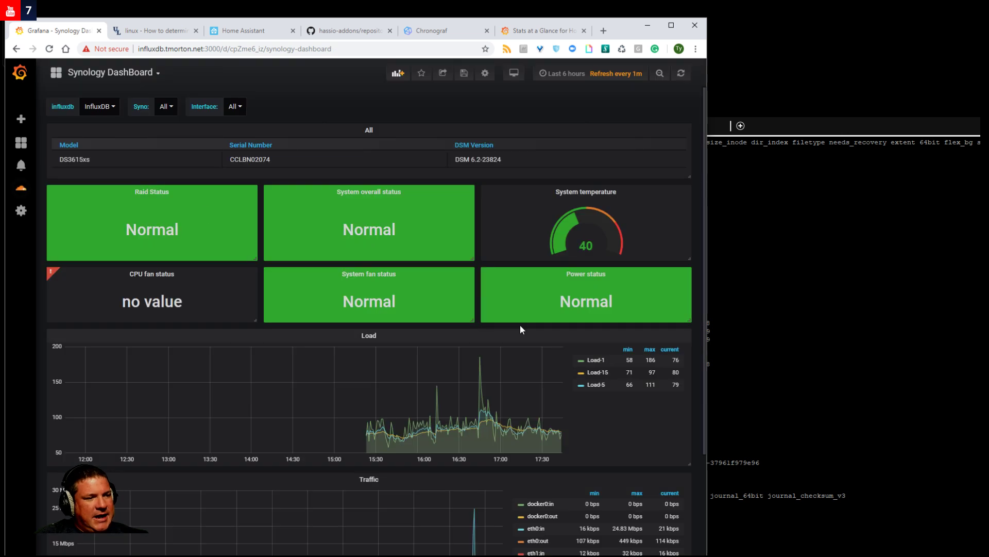
pyautogui.scroll(-4, 361, 433)
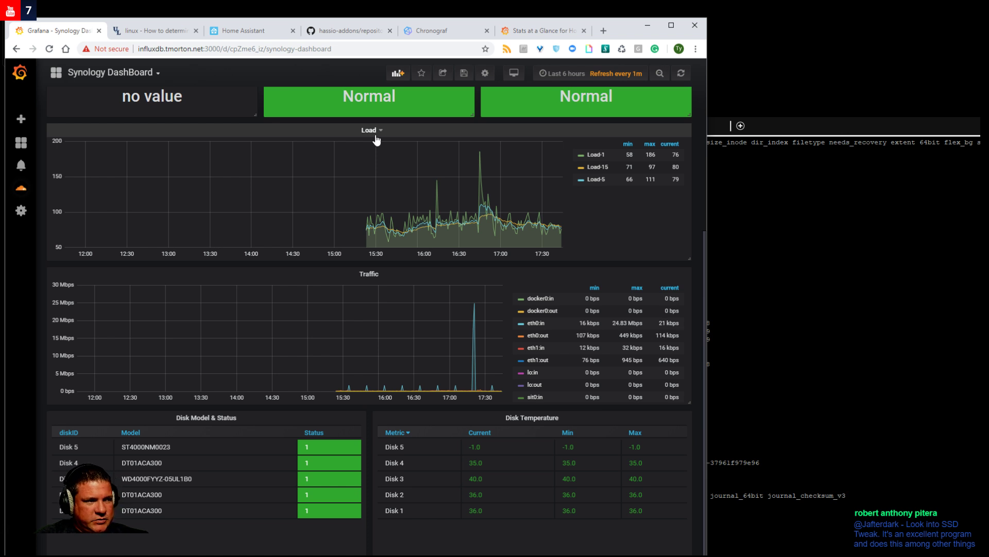
pyautogui.click(384, 135)
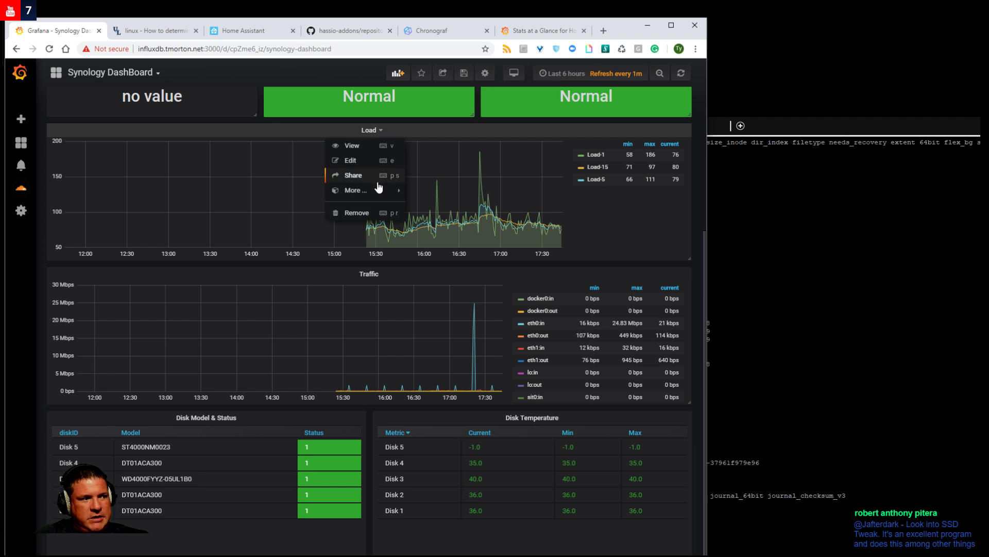
pyautogui.moveTo(381, 192)
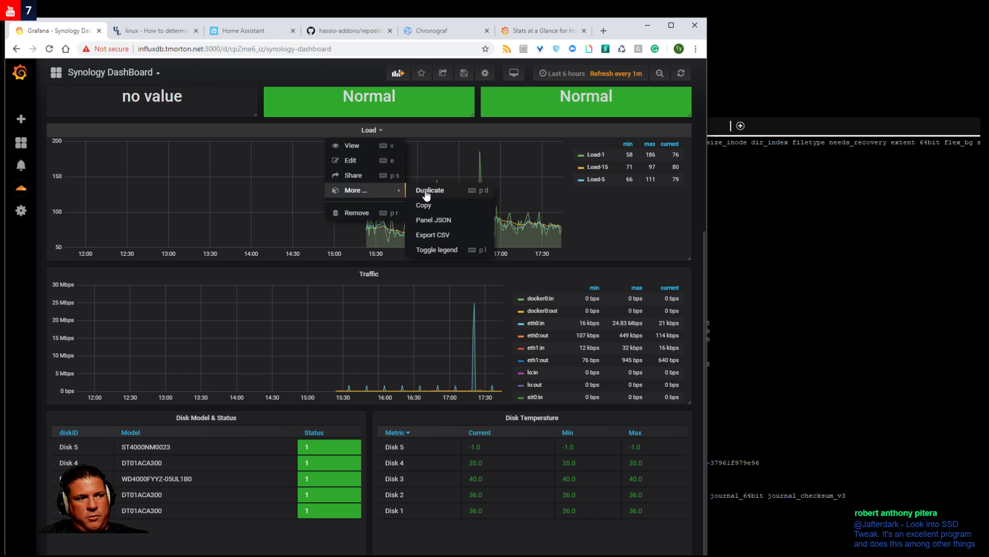
pyautogui.click(424, 206)
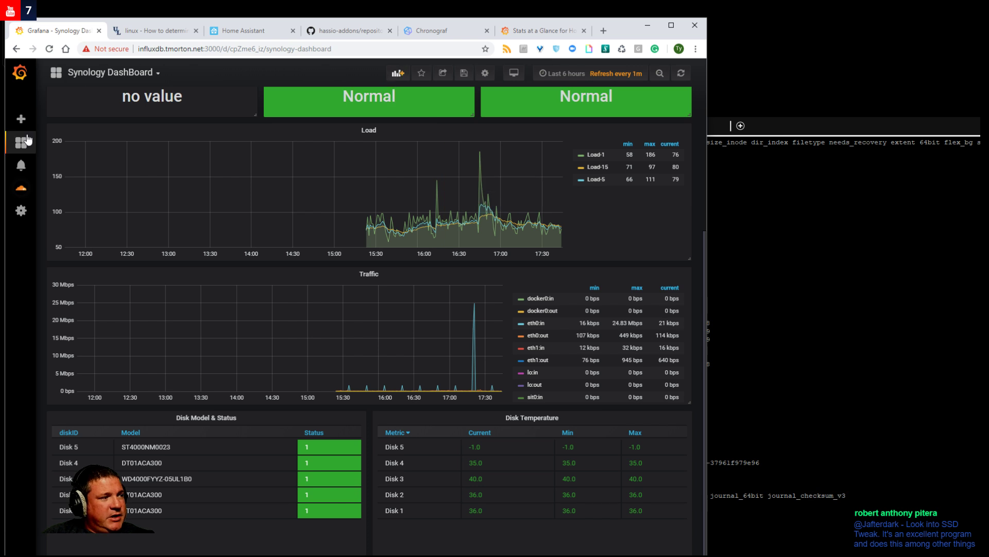
# Open the Home dashboard from the list of managed dashboards and paste the copied Load panel into it.
pyautogui.moveTo(20, 119)
pyautogui.moveTo(20, 142)
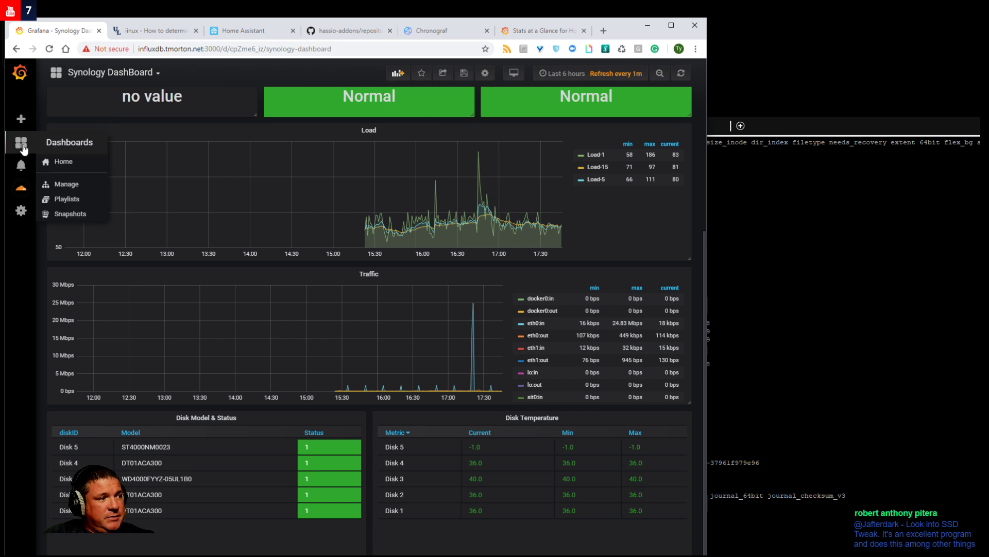
pyautogui.click(70, 185)
pyautogui.click(201, 329)
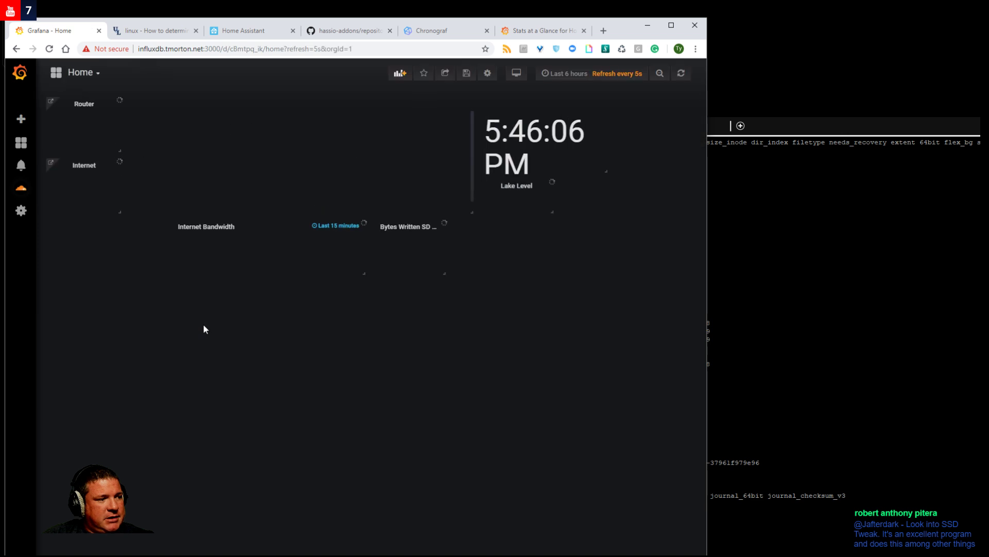
pyautogui.click(401, 74)
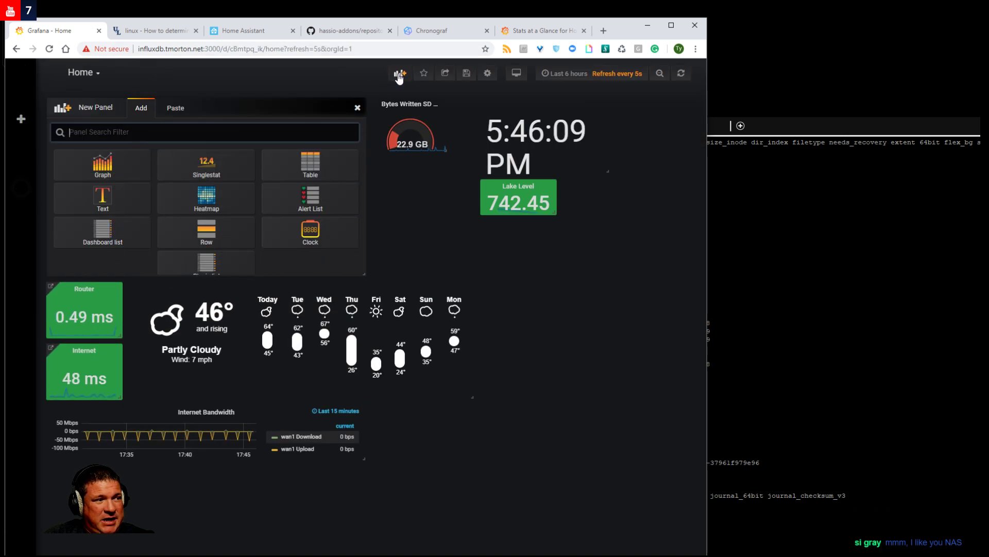
pyautogui.click(174, 108)
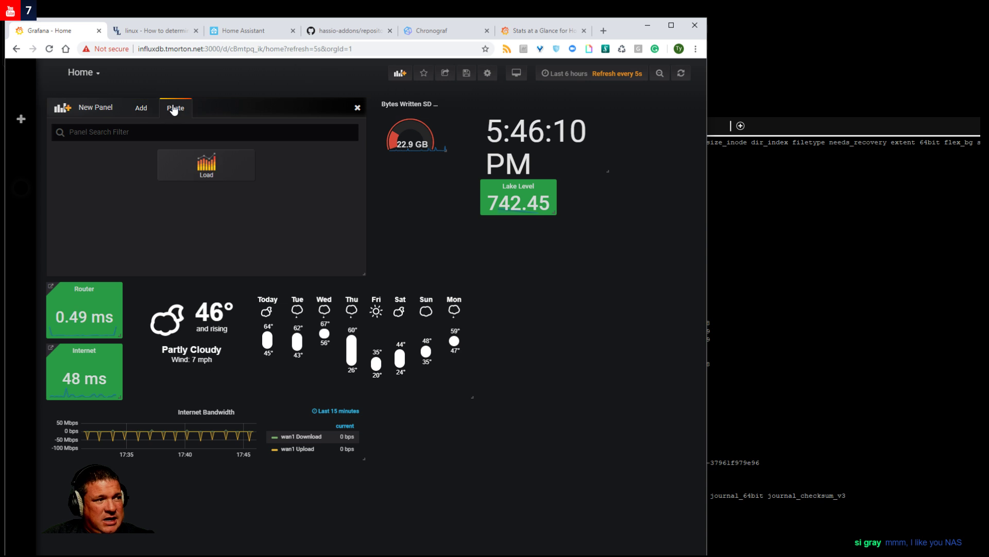
pyautogui.click(219, 173)
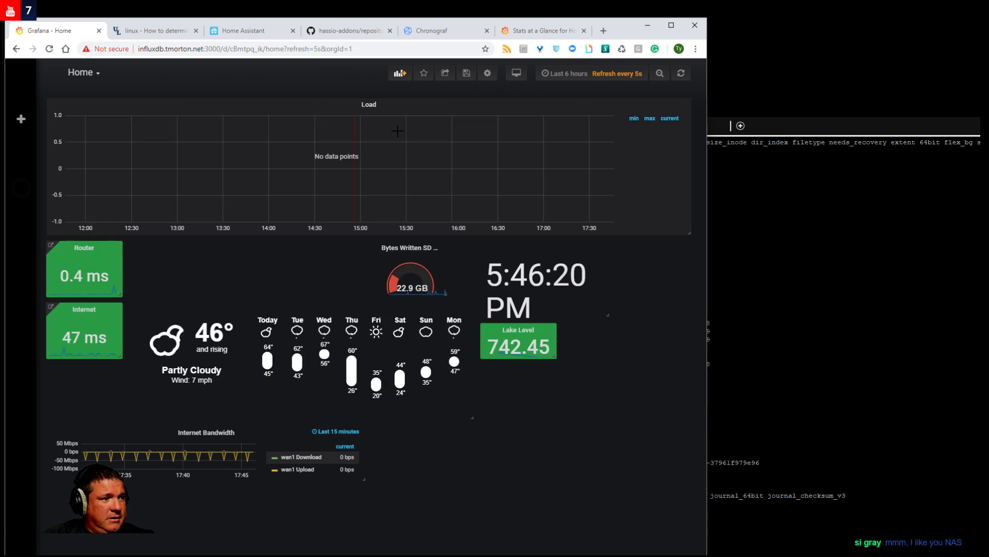
# Edit the pasted Load panel's query to use the InfluxDB data source and filter agent_host to 10.10.200.250.
pyautogui.click(382, 110)
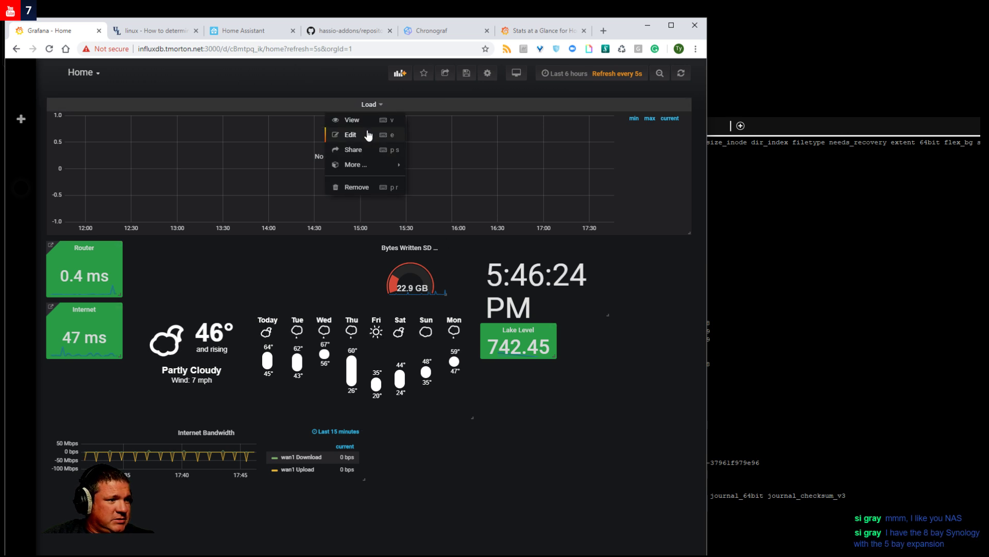
pyautogui.click(367, 131)
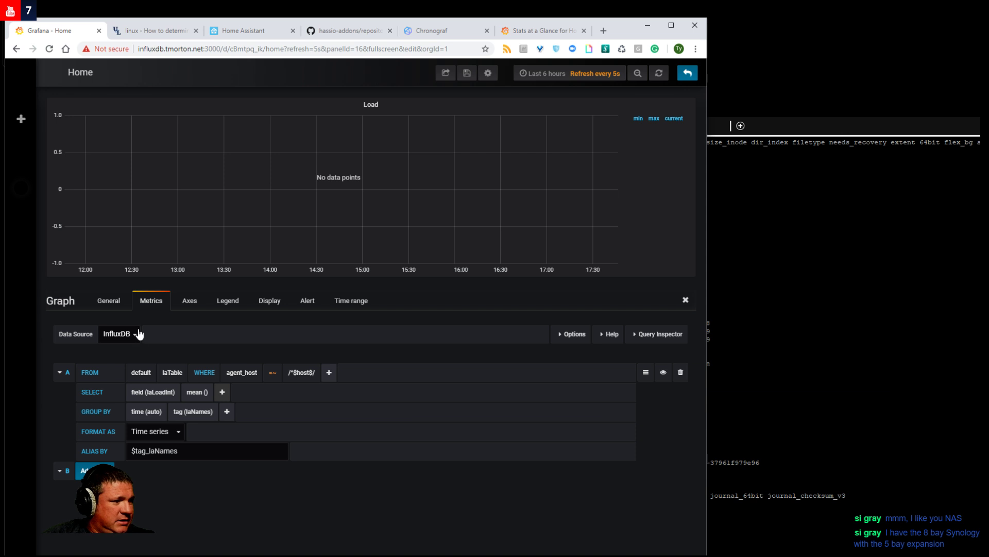
pyautogui.click(135, 336)
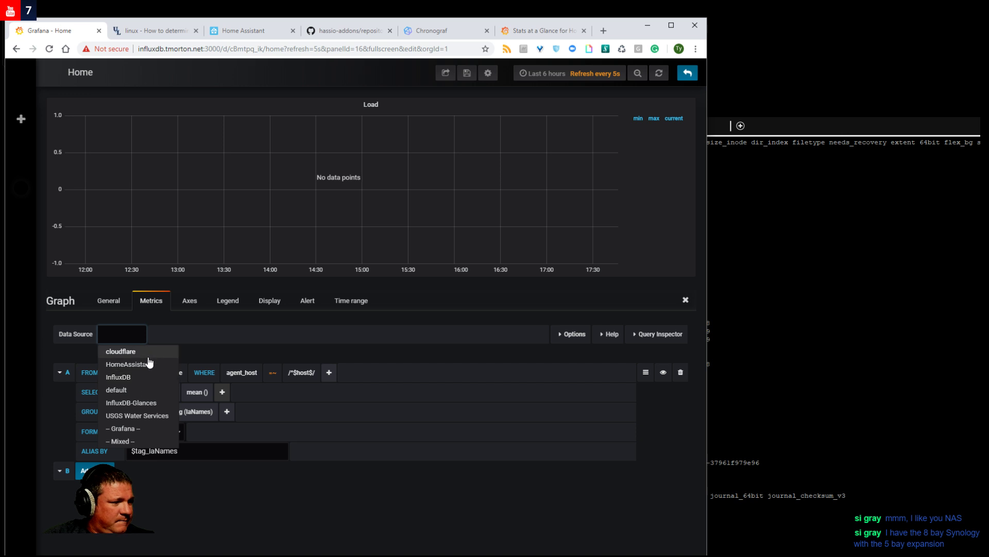
pyautogui.click(150, 380)
pyautogui.click(158, 380)
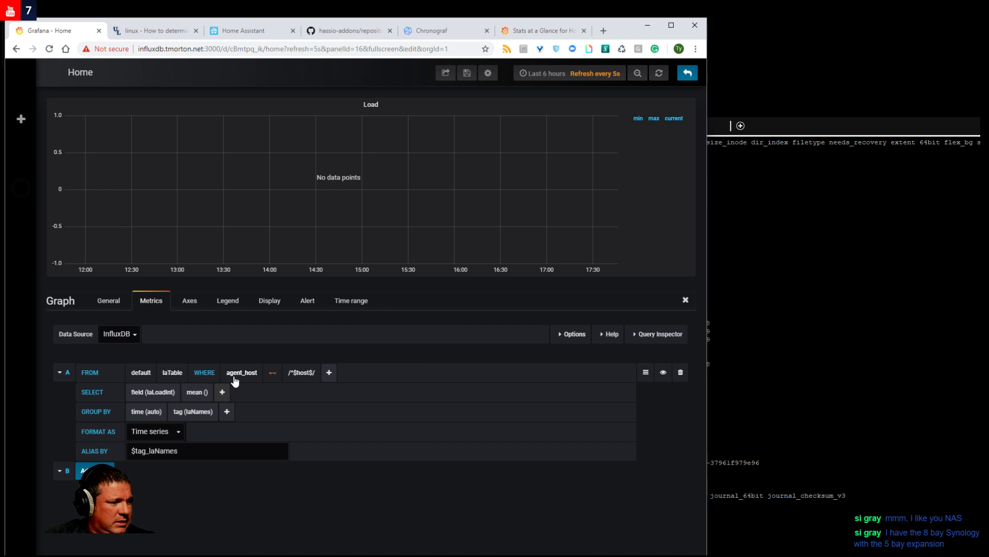
pyautogui.click(302, 375)
pyautogui.click(312, 415)
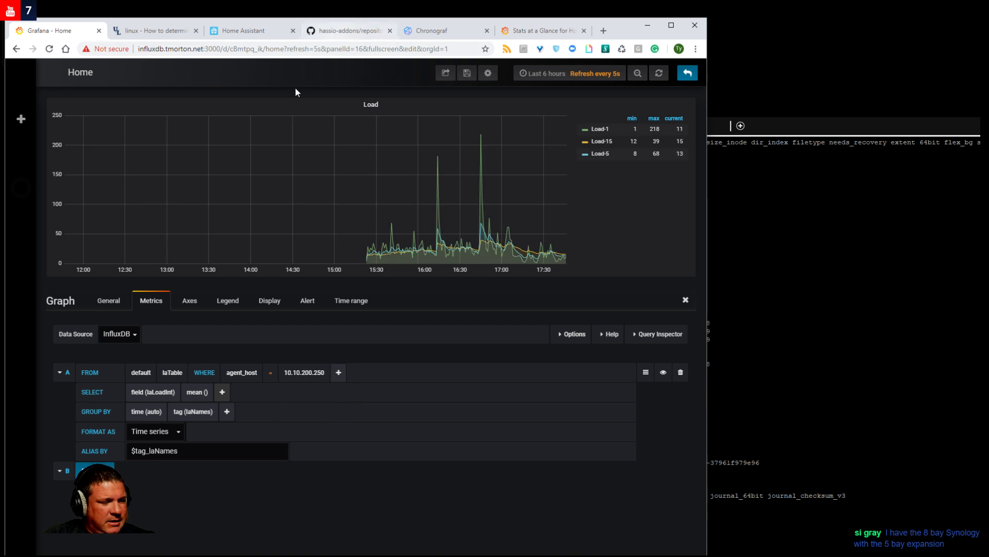
# Save the Home dashboard and return from the Load panel editor to the dashboard view.
pyautogui.click(371, 105)
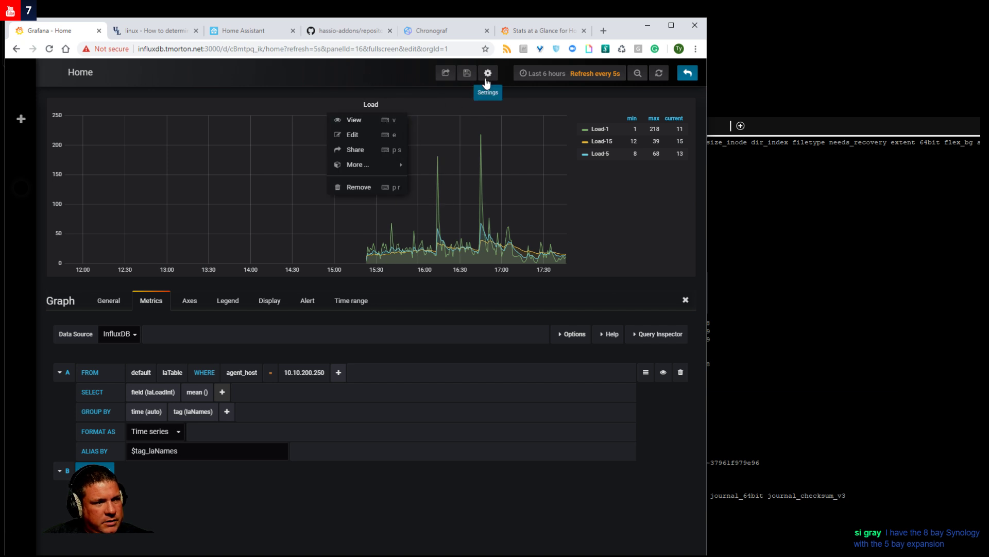
pyautogui.click(467, 72)
pyautogui.click(335, 205)
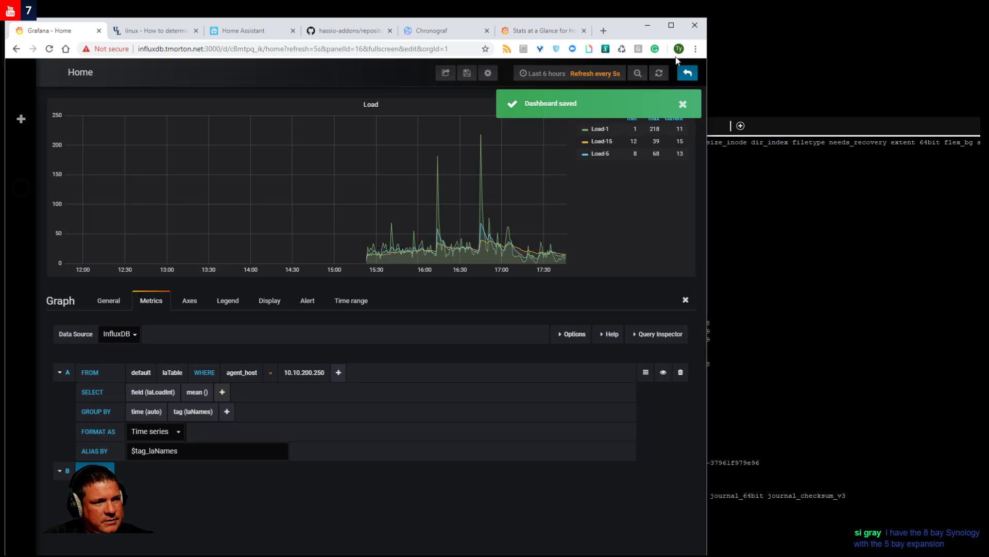
pyautogui.click(687, 72)
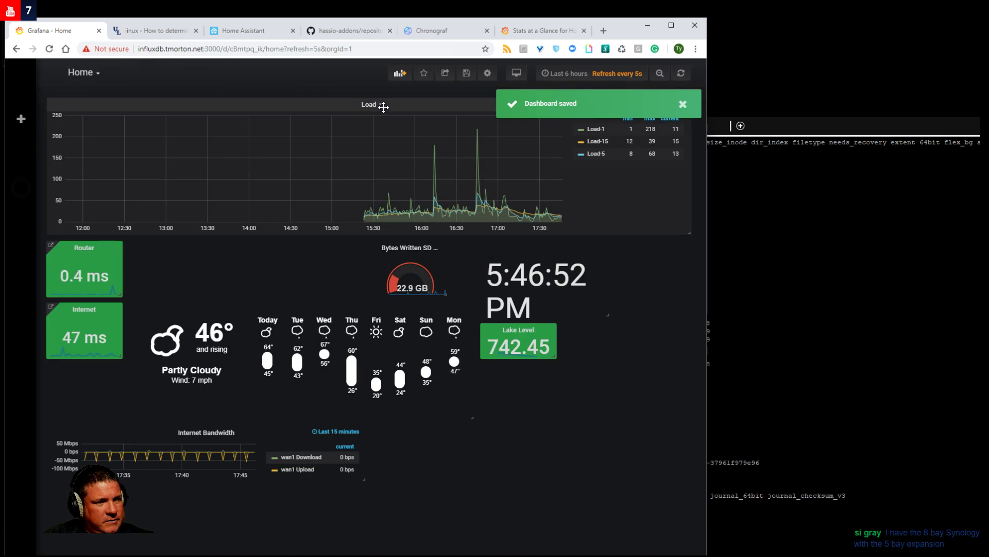
# Shrink the Load panel to a small tile and place it directly below the Lake Level panel.
pyautogui.moveTo(690, 233); pyautogui.dragTo(324, 143)
pyautogui.moveTo(231, 104); pyautogui.dragTo(535, 285)
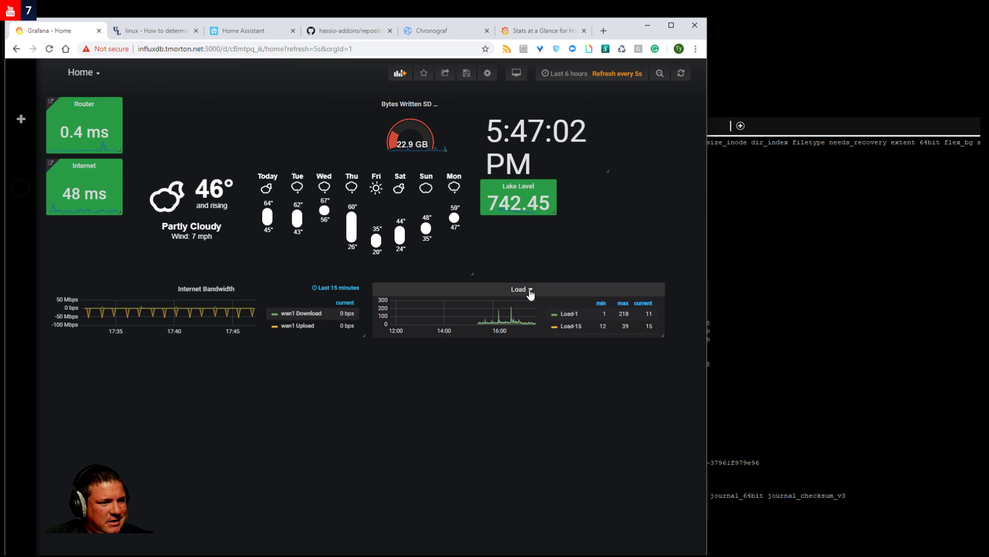
pyautogui.moveTo(662, 335); pyautogui.dragTo(512, 320)
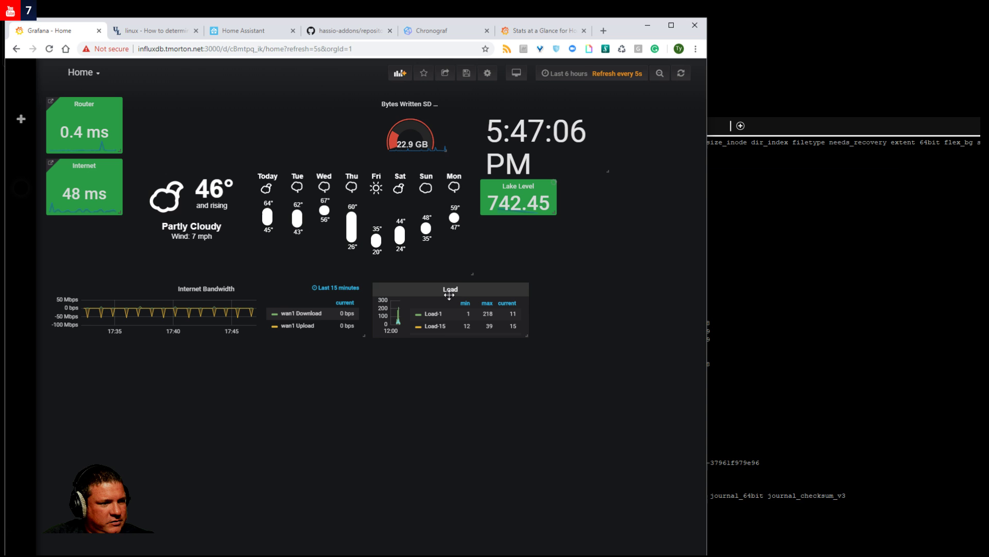
pyautogui.moveTo(456, 297); pyautogui.dragTo(562, 237)
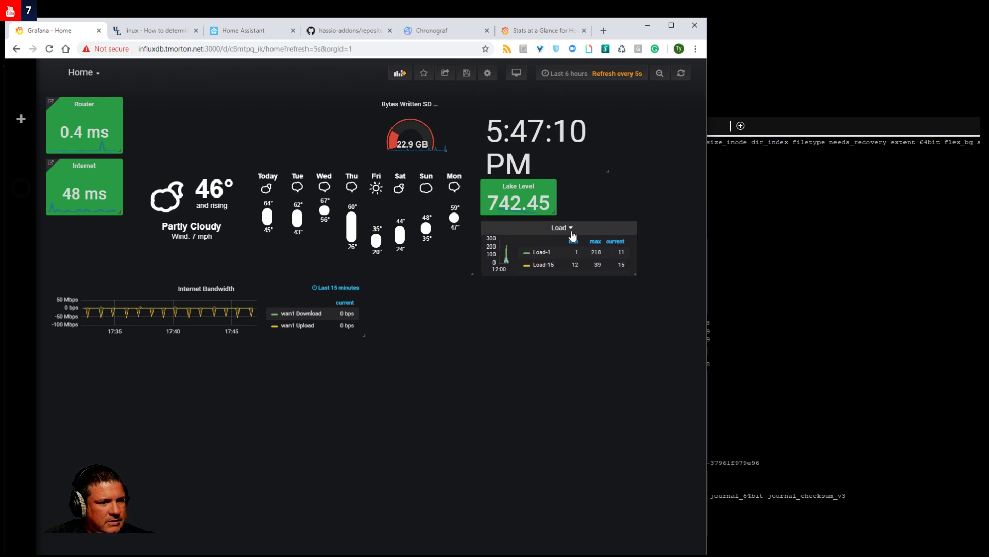
# Turn off the As Table and To the right legend options for the Load panel.
pyautogui.click(567, 230)
pyautogui.click(557, 256)
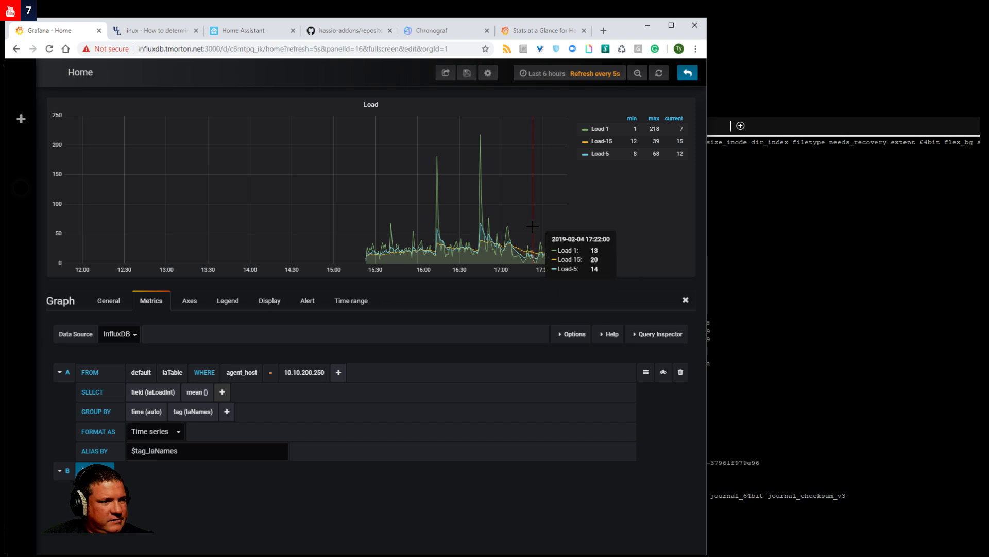
pyautogui.click(226, 303)
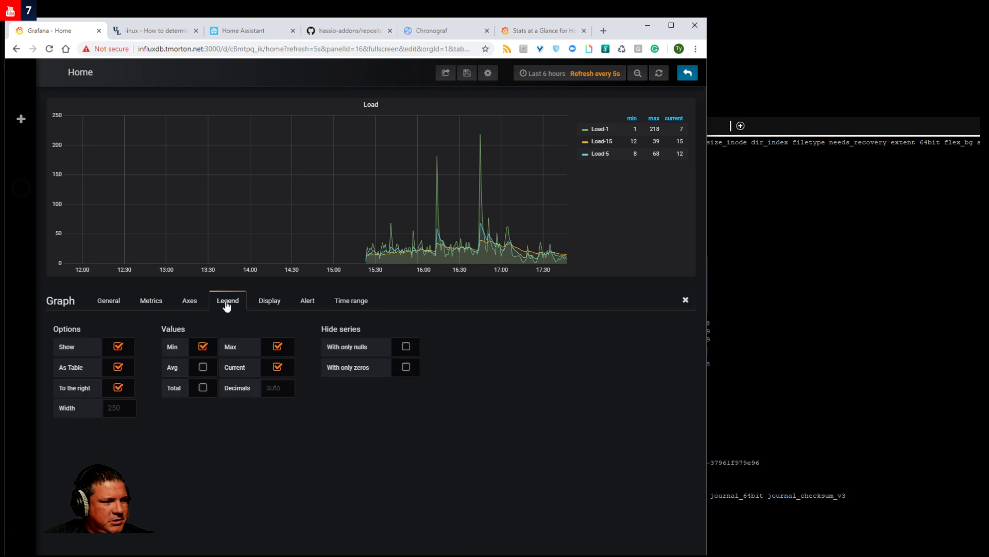
pyautogui.click(121, 389)
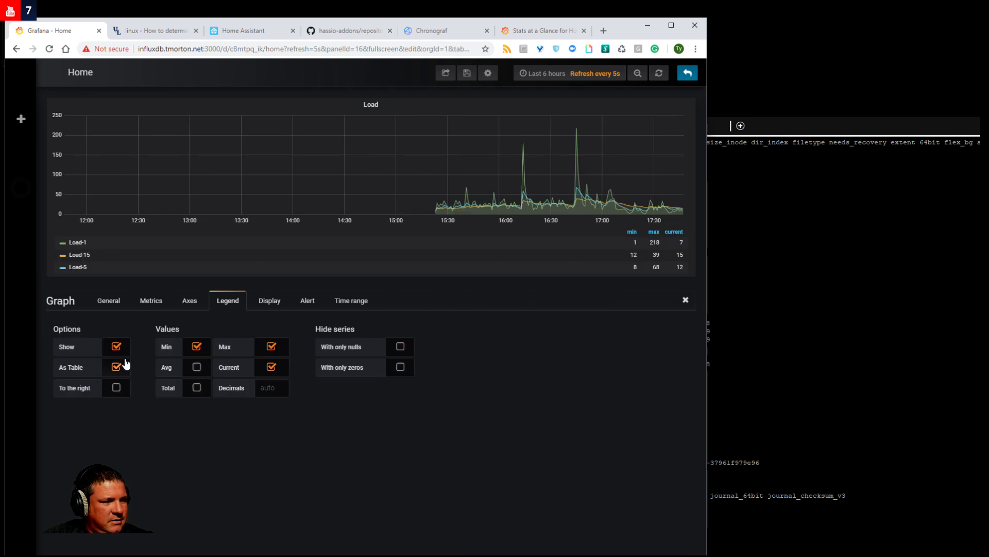
pyautogui.click(116, 369)
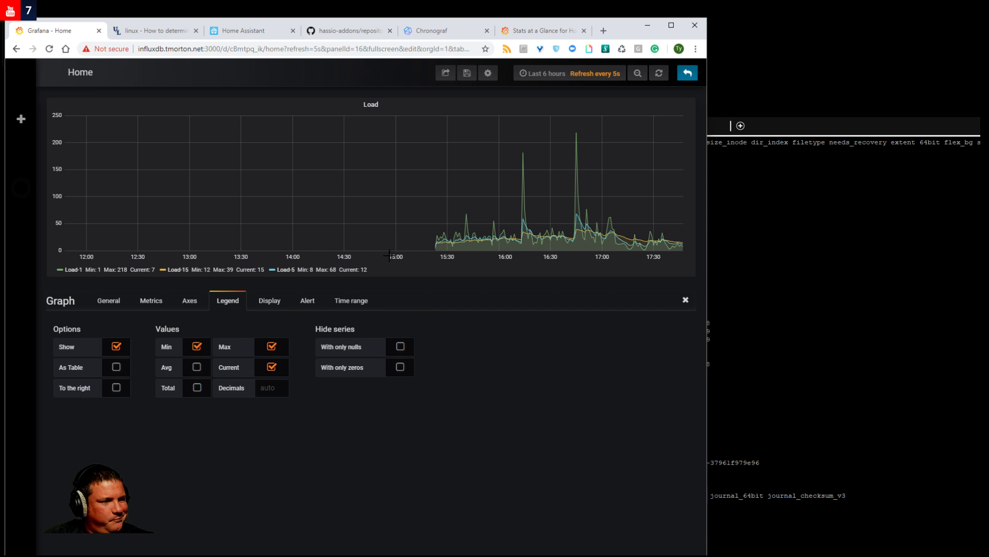
# Retitle the Load panel as NAS Load and return to the Home dashboard.
pyautogui.click(109, 309)
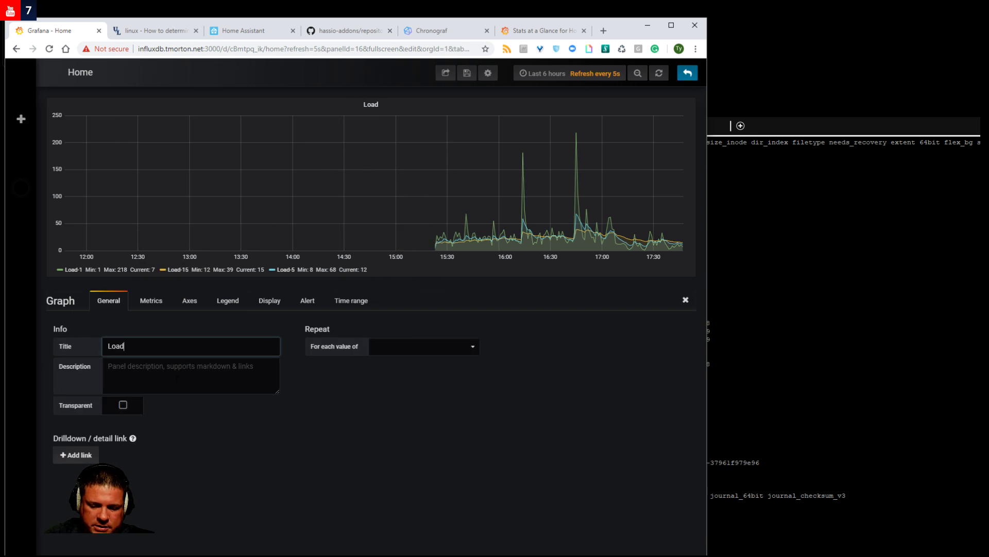
pyautogui.press('Home')
pyautogui.write('NAS')
pyautogui.click(152, 514)
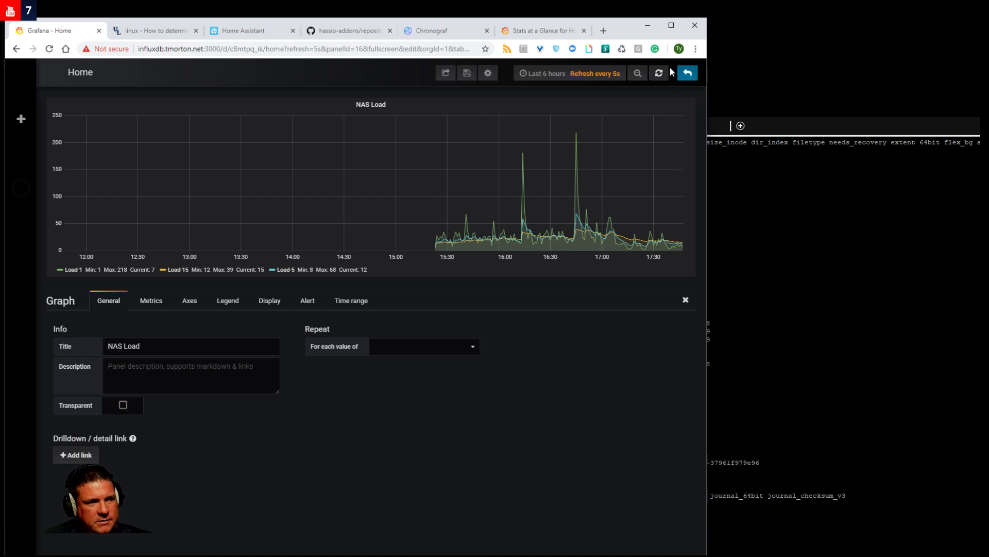
pyautogui.click(688, 73)
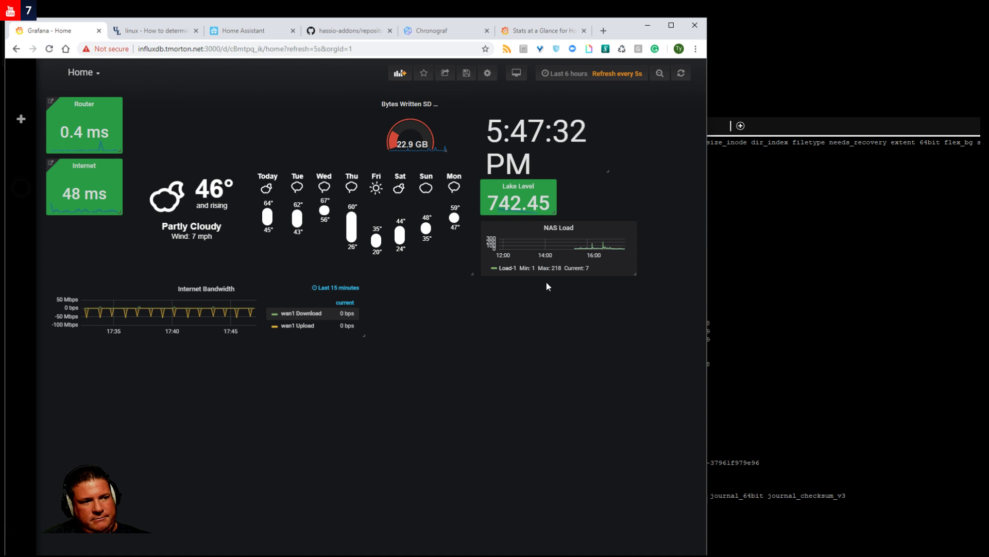
# Widen the NAS Load panel below Lake Level and make its background transparent.
pyautogui.moveTo(574, 255)
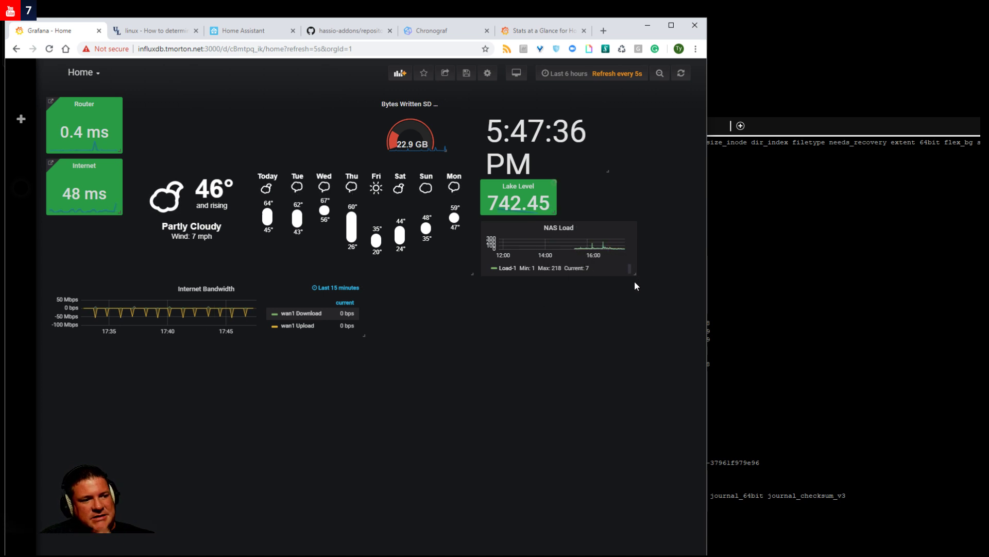
pyautogui.moveTo(635, 274); pyautogui.dragTo(687, 271)
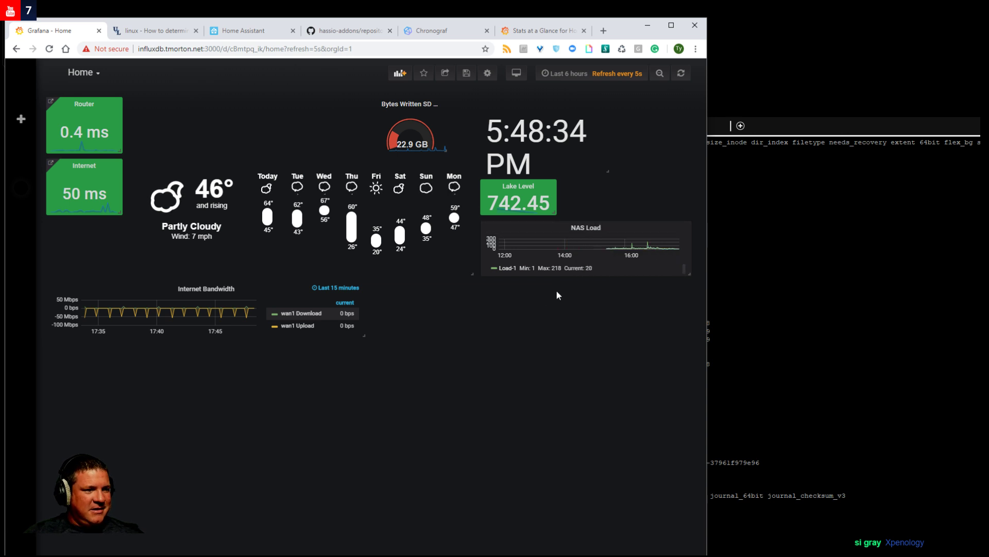
pyautogui.click(606, 229)
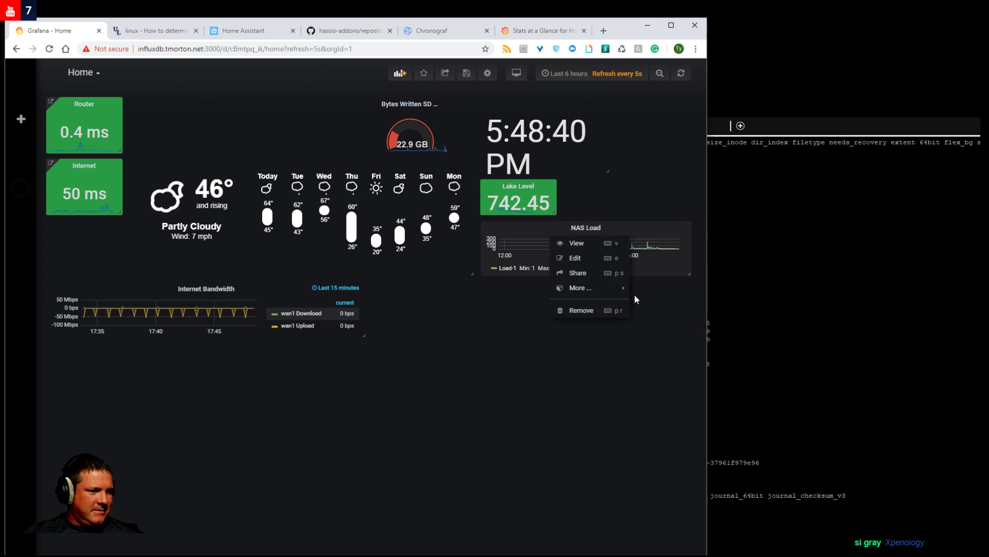
pyautogui.click(575, 258)
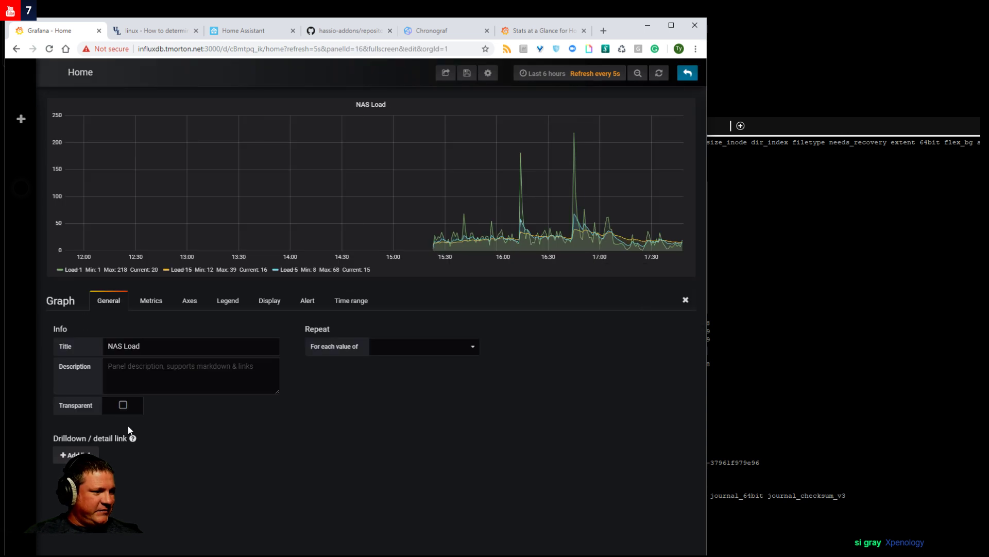
pyautogui.click(124, 405)
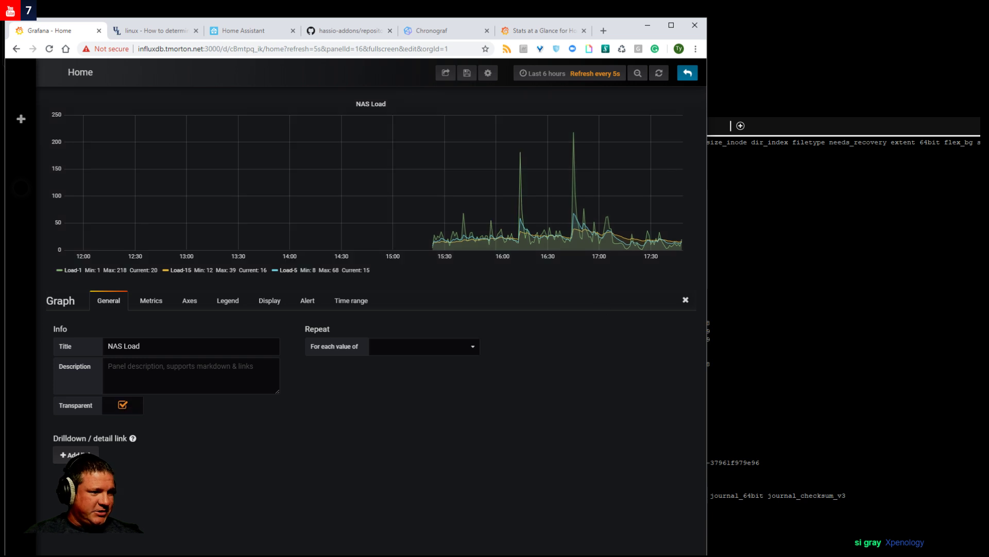
pyautogui.click(688, 73)
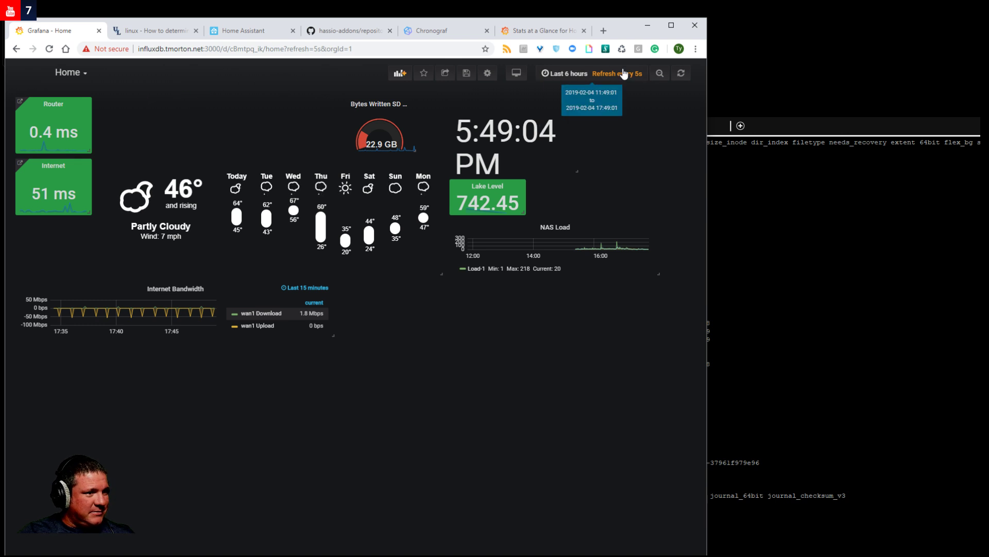
# Apply the now-6h to now time range with a 5s refresh to Home and bring back the side menu.
pyautogui.click(572, 73)
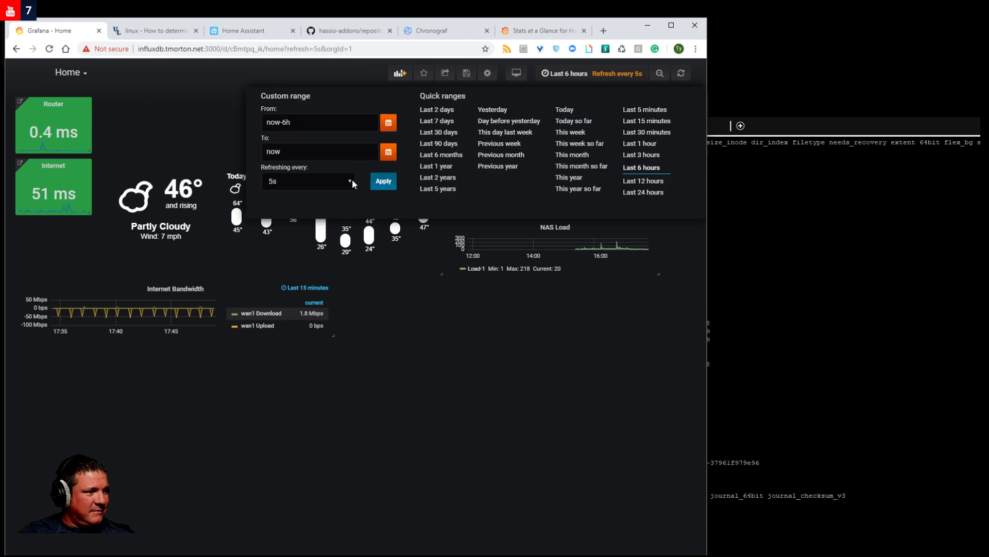
pyautogui.click(383, 181)
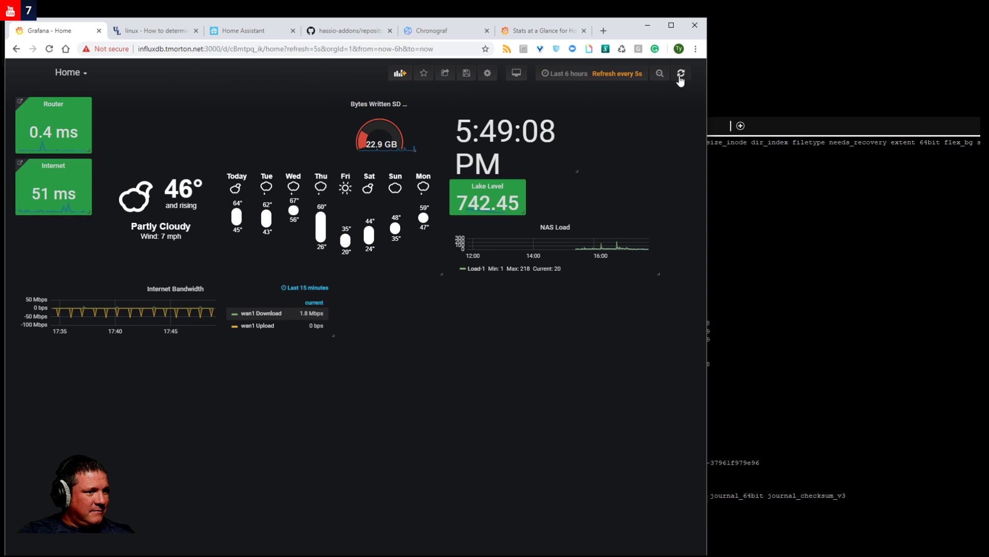
pyautogui.click(23, 76)
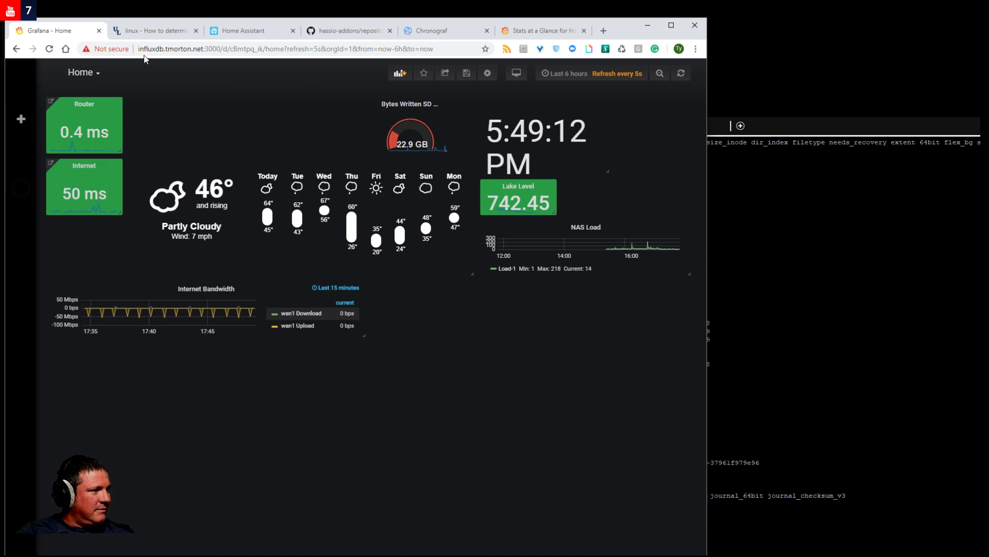
# Open the starred VMware vSphere - Overview dashboard, saving the pending changes to the Home dashboard.
pyautogui.click(82, 73)
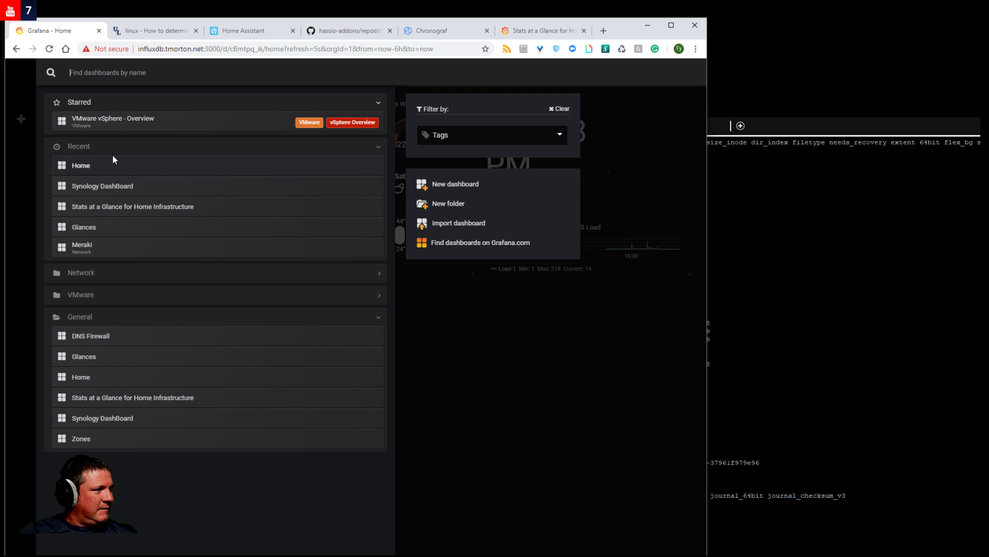
pyautogui.click(159, 123)
pyautogui.click(312, 190)
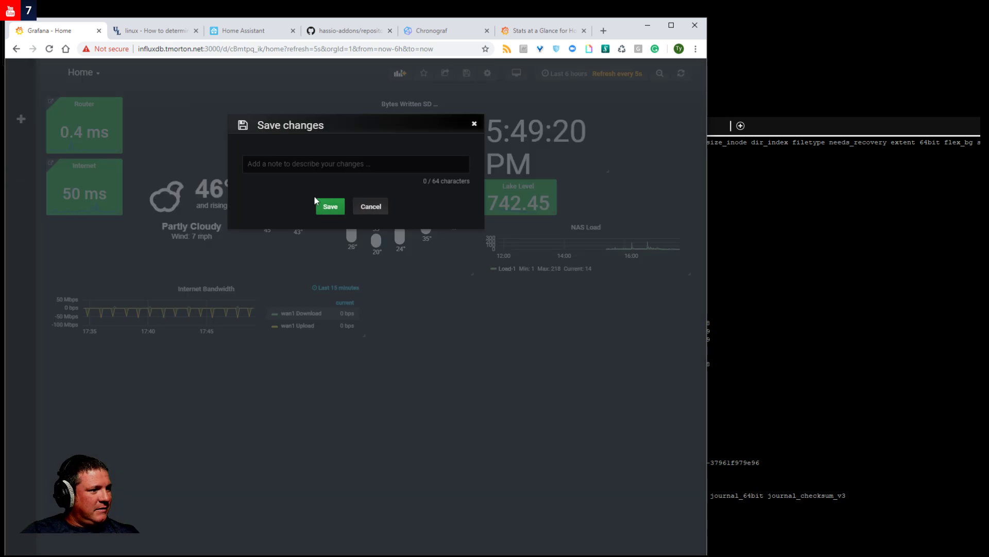
pyautogui.click(330, 207)
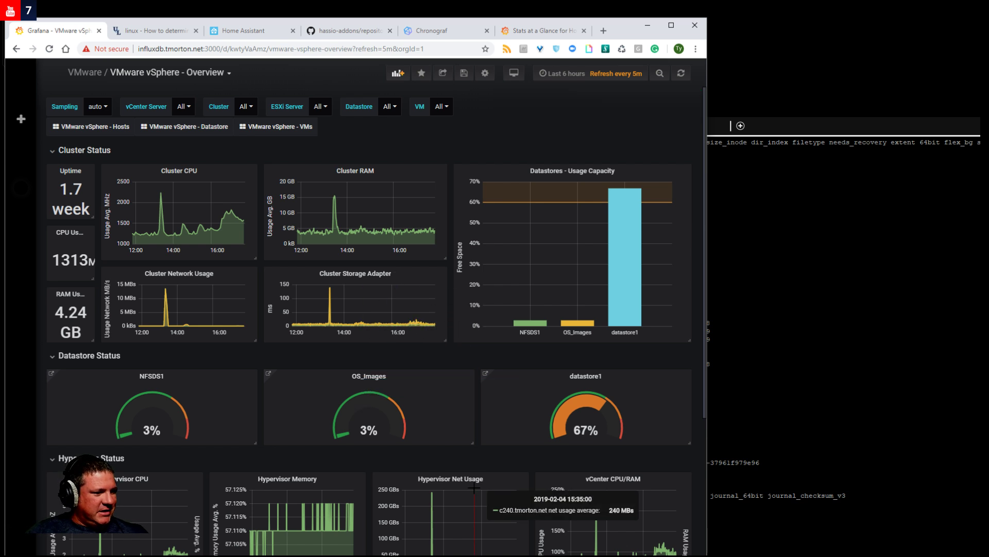
# Look through the hypervisor and virtual machine panels of the VMware vSphere - Overview dashboard.
pyautogui.scroll(-4, 317, 339)
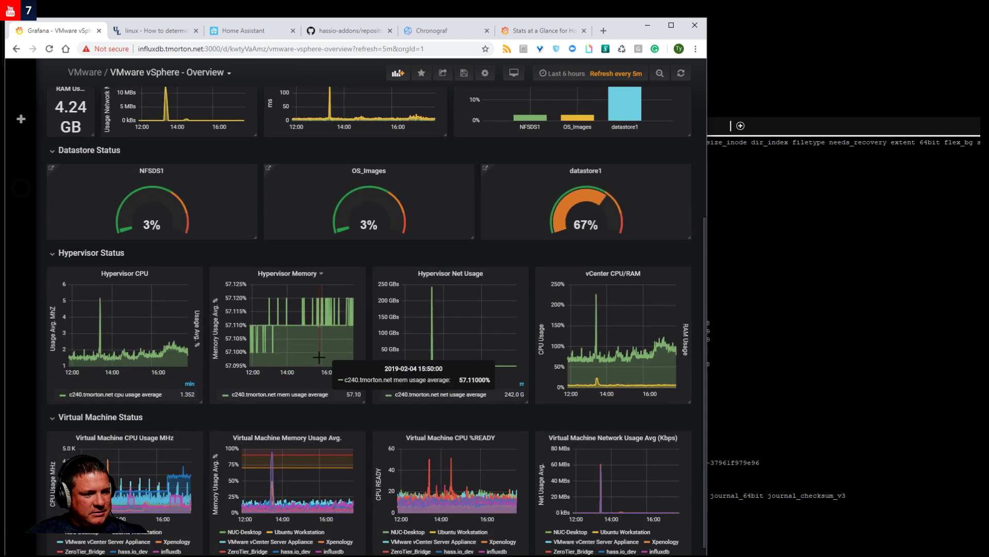
pyautogui.scroll(-2, 319, 355)
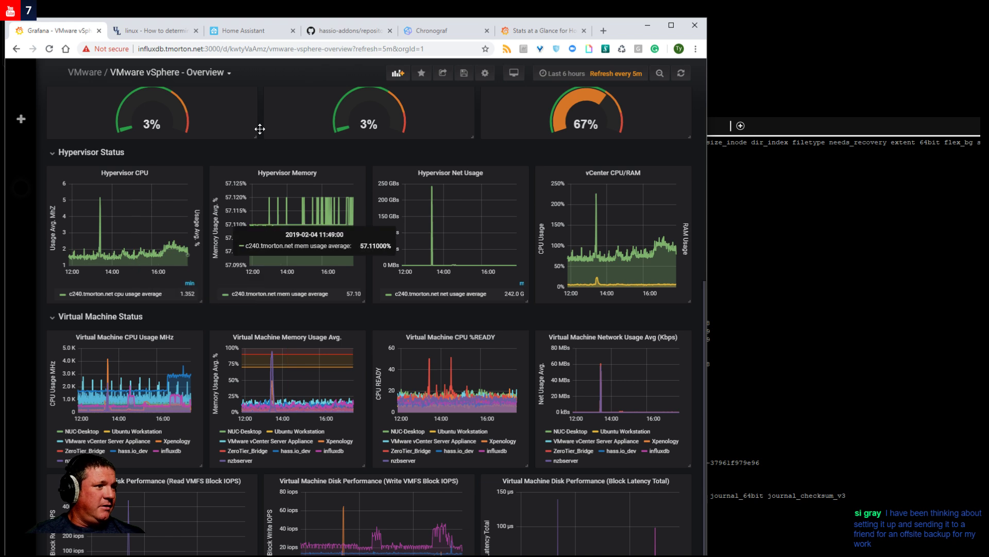
pyautogui.click(548, 29)
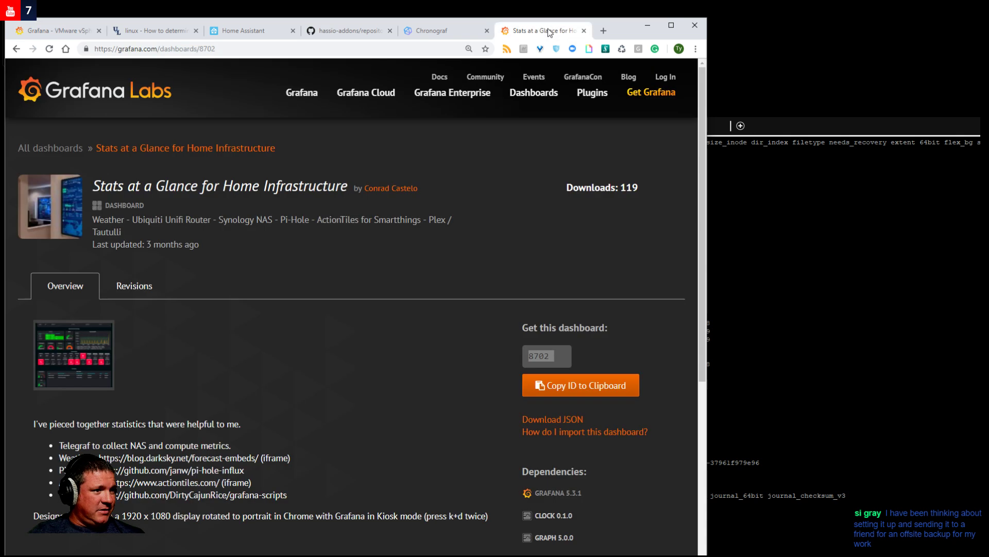
pyautogui.click(74, 32)
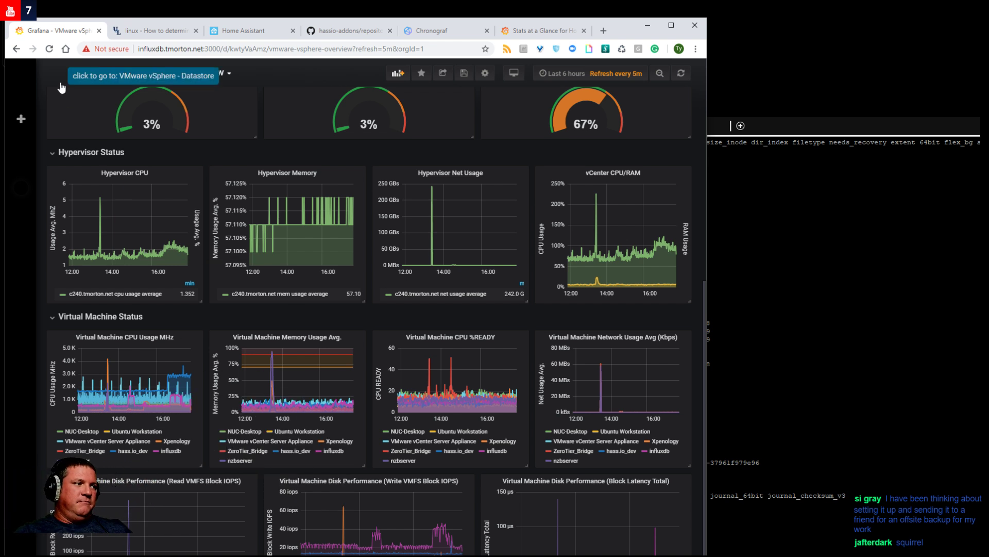
pyautogui.moveTo(17, 122)
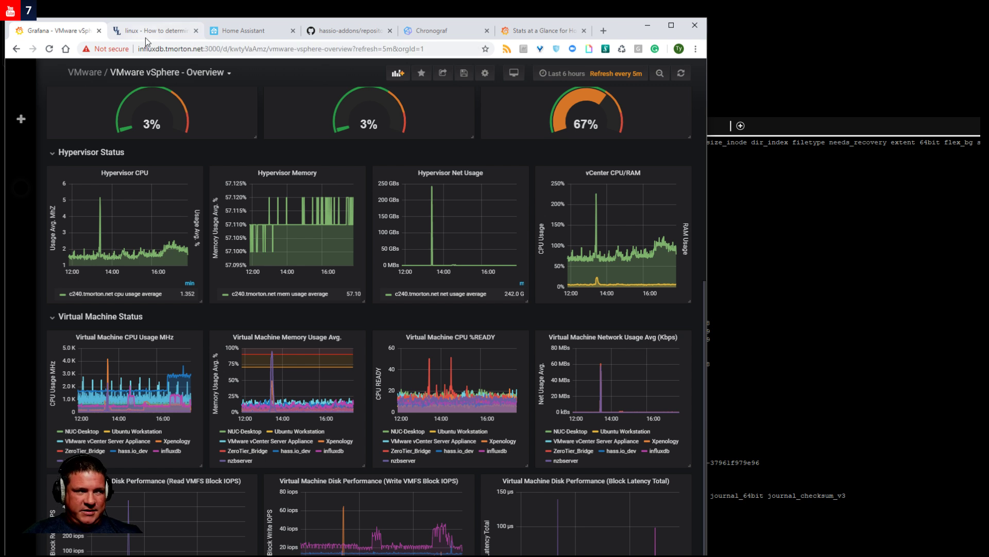
# Open the recently used Glances dashboard and reload its page.
pyautogui.click(211, 74)
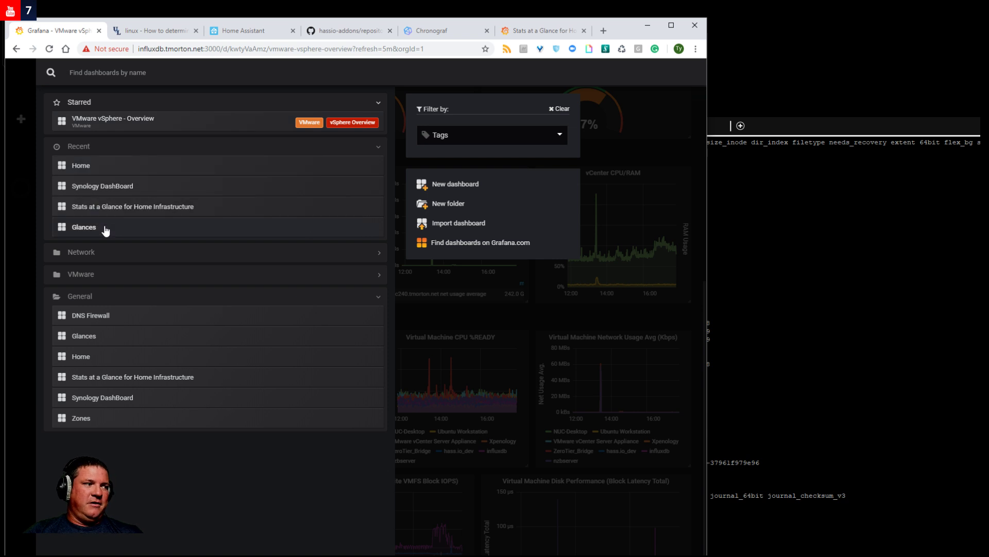
pyautogui.click(84, 227)
pyautogui.click(48, 50)
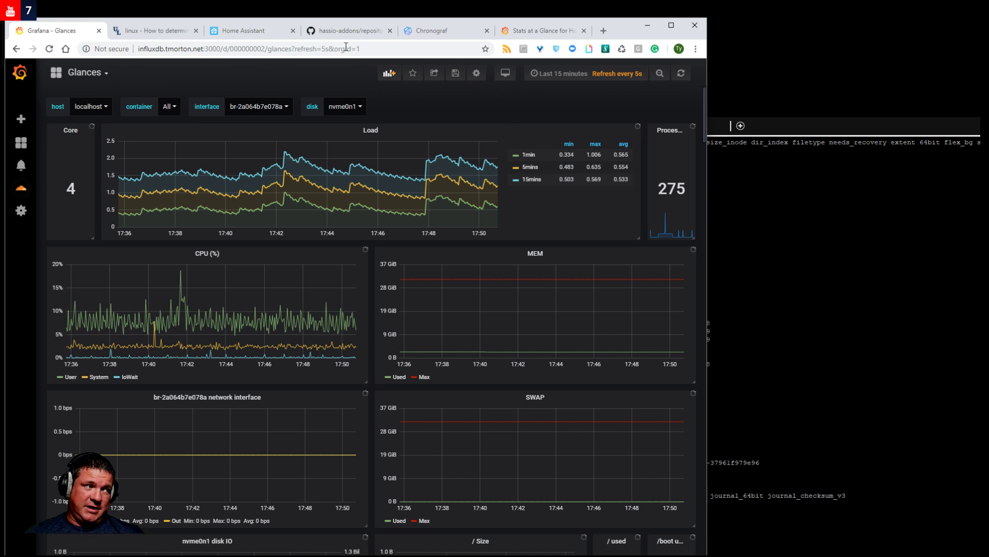
# Check the forks of the hassio-addons repository-edge project on GitHub and the Glances add-on config in Home Assistant.
pyautogui.click(168, 32)
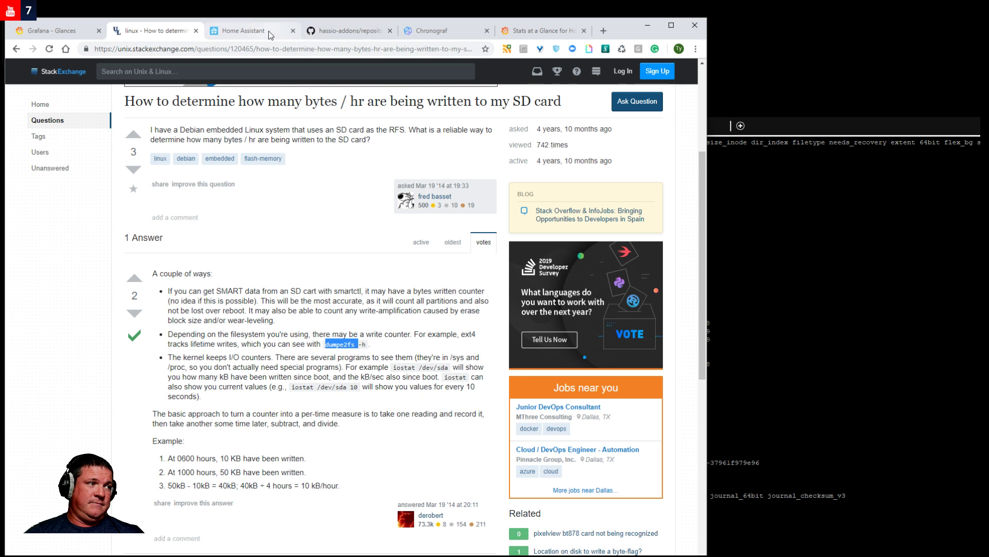
pyautogui.click(278, 32)
pyautogui.click(332, 31)
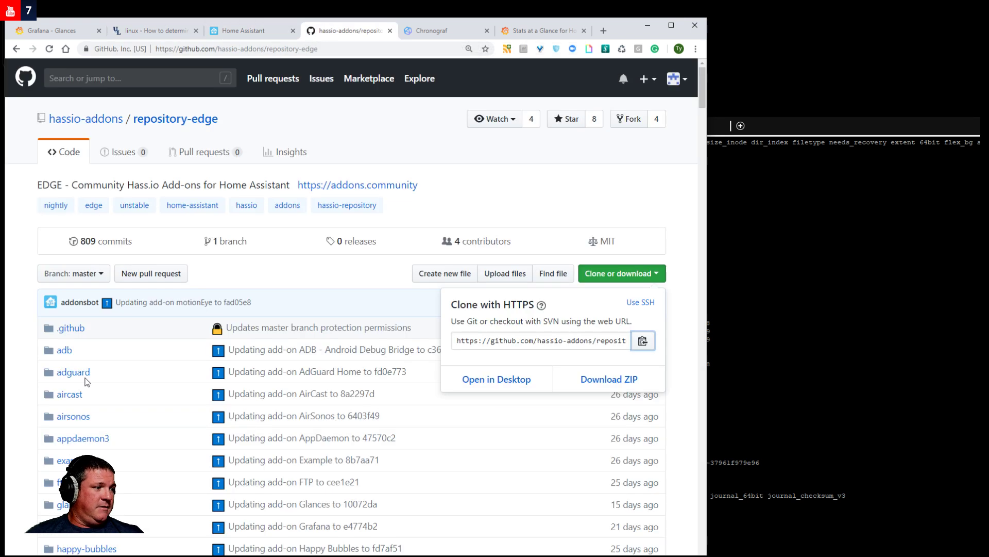
pyautogui.click(69, 504)
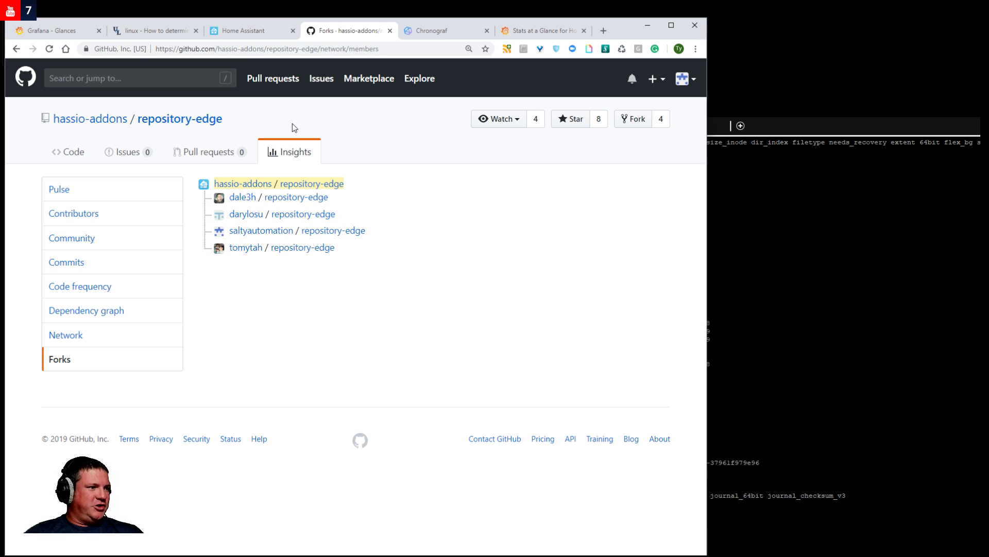
pyautogui.click(235, 33)
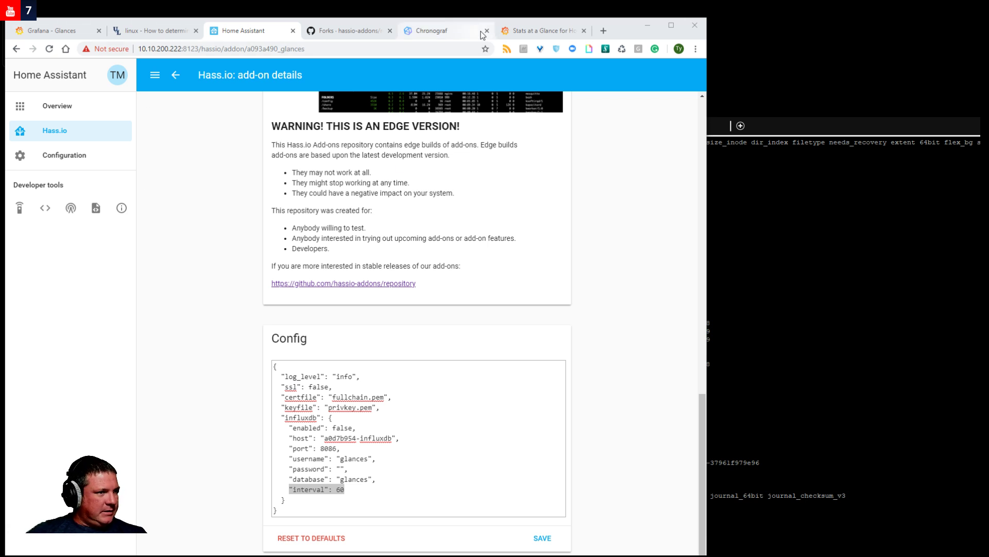
# Search the Grafana Labs dashboards for glances and review the overview and revisions of Glances dashboard 2387.
pyautogui.click(546, 30)
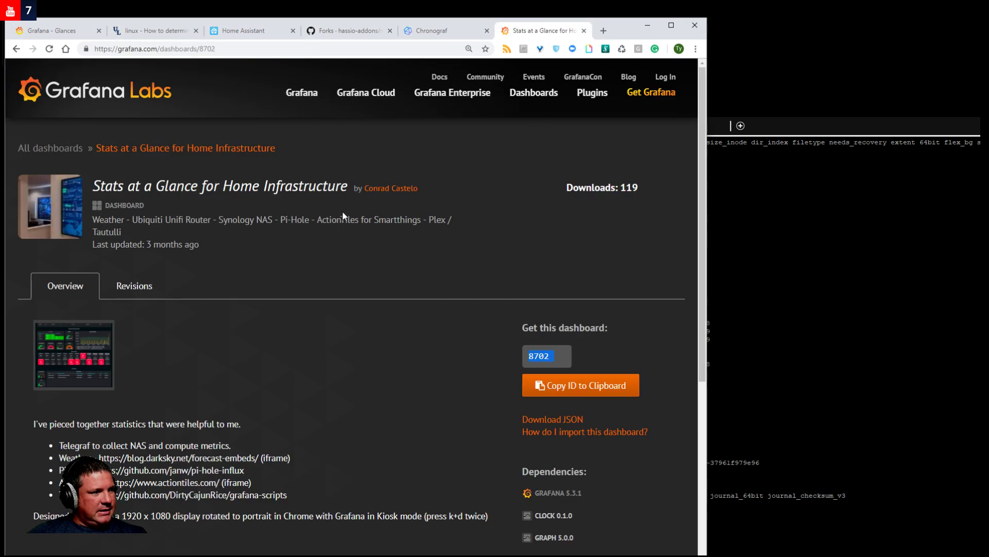
pyautogui.hotkey('alt', 'Left')
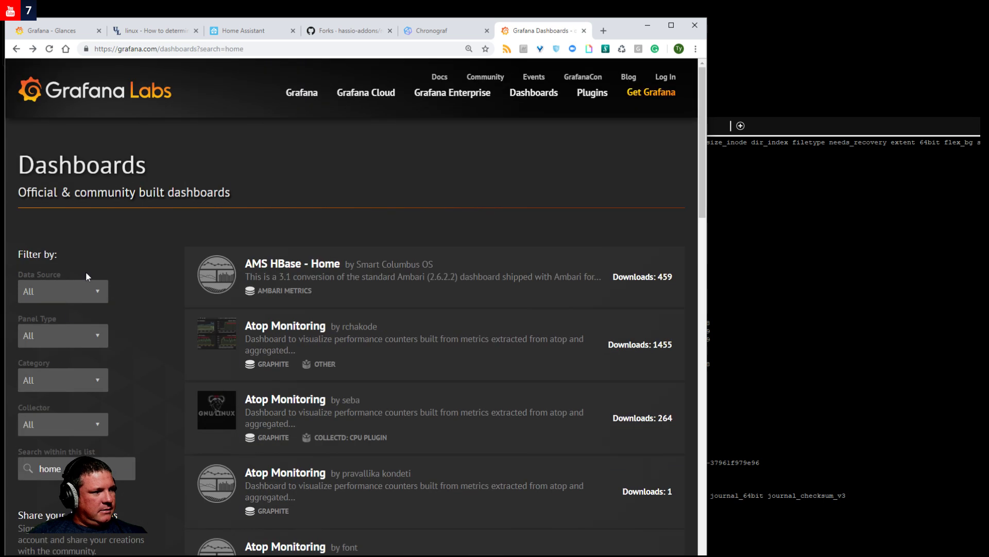
pyautogui.doubleClick(67, 469)
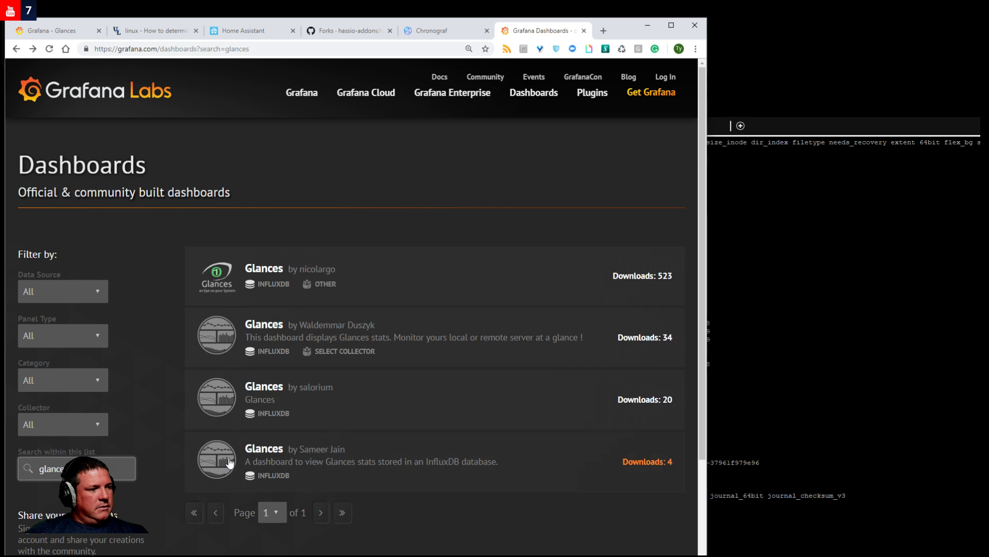
pyautogui.click(268, 275)
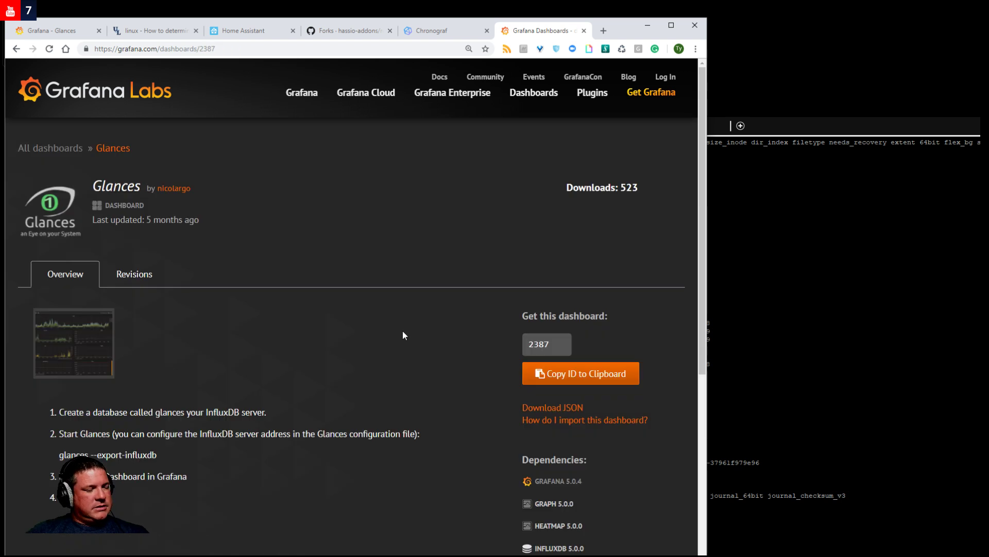
pyautogui.click(135, 275)
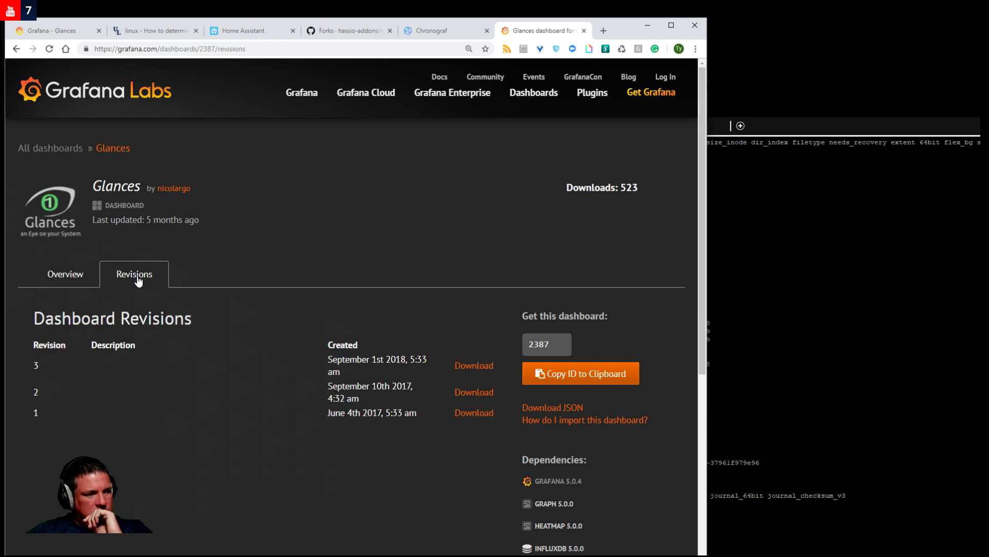
pyautogui.click(67, 281)
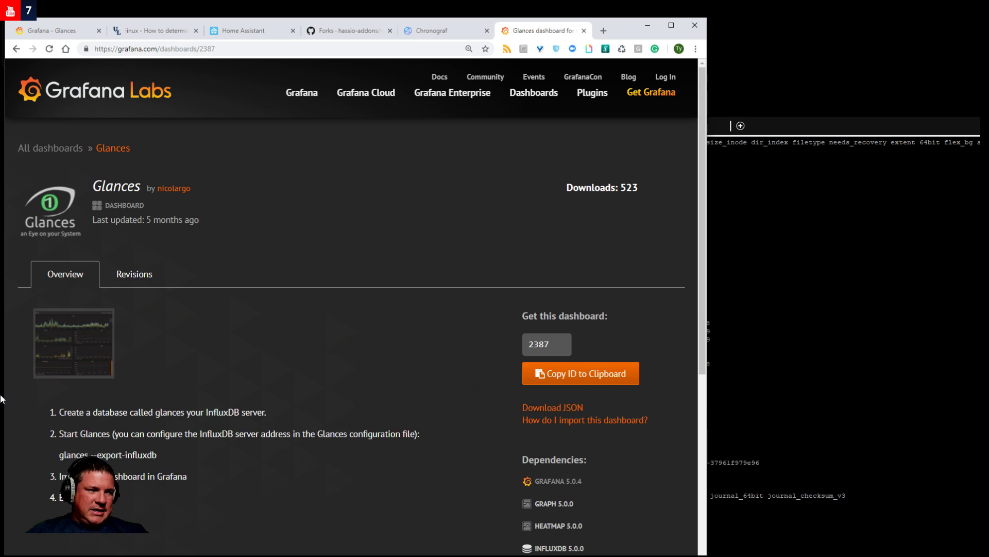
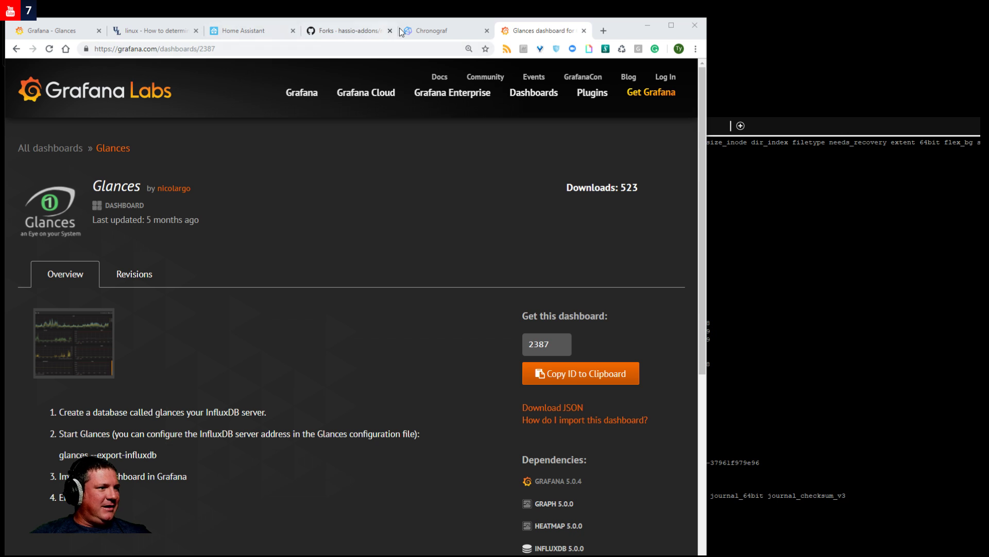
# Open the Glances documentation at glances.readthedocs.io in a new browser tab.
pyautogui.click(603, 32)
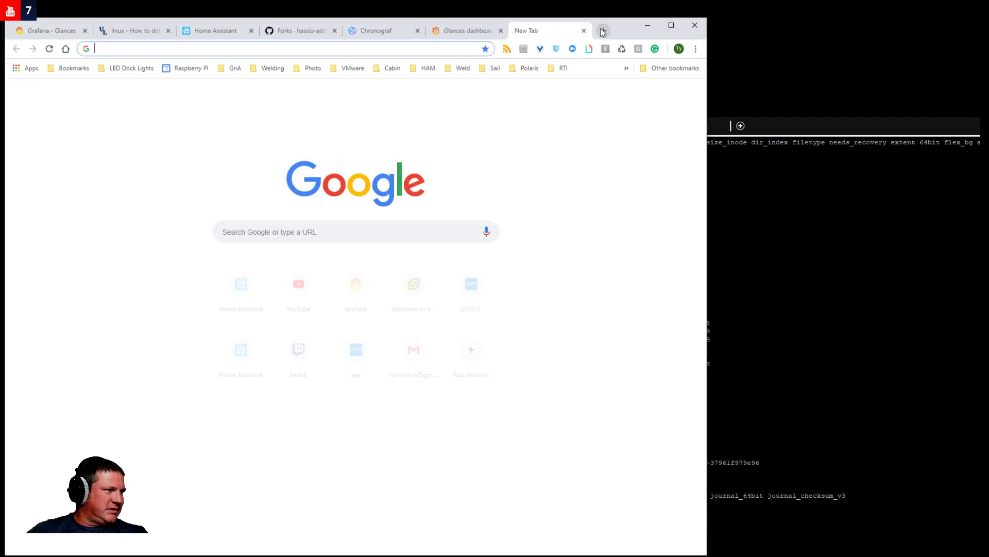
pyautogui.write('glances')
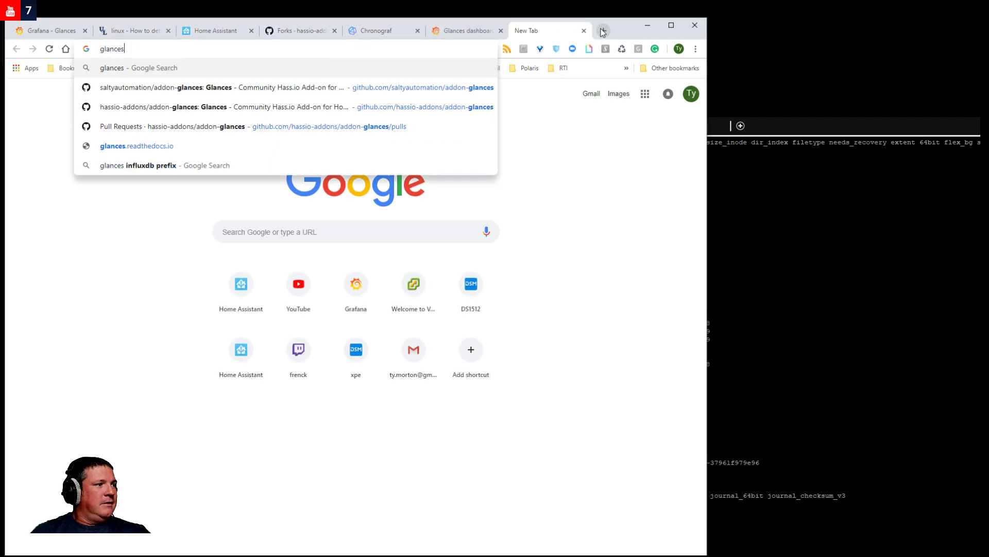
pyautogui.press('Down')
pyautogui.press('Down')
pyautogui.press('Down')
pyautogui.press('Down')
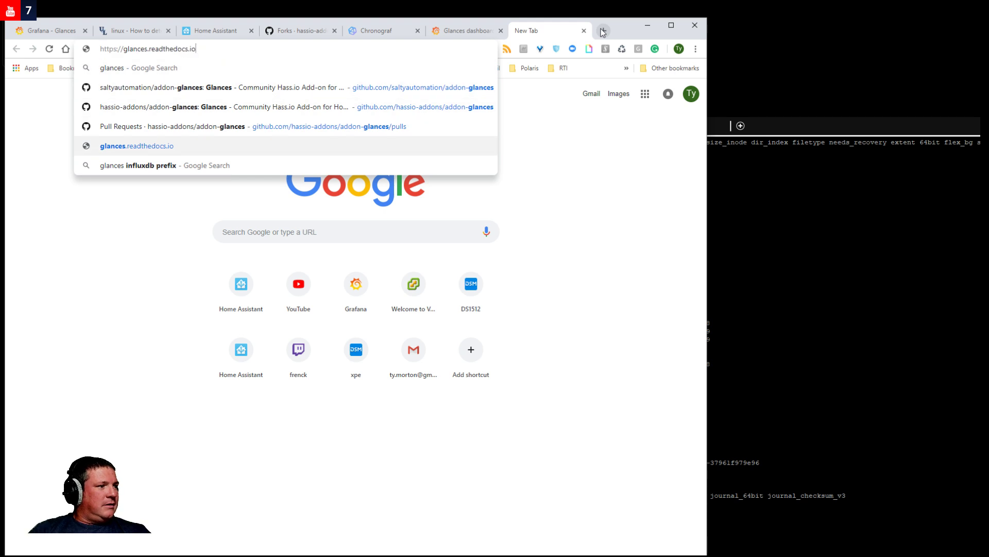
pyautogui.press('Return')
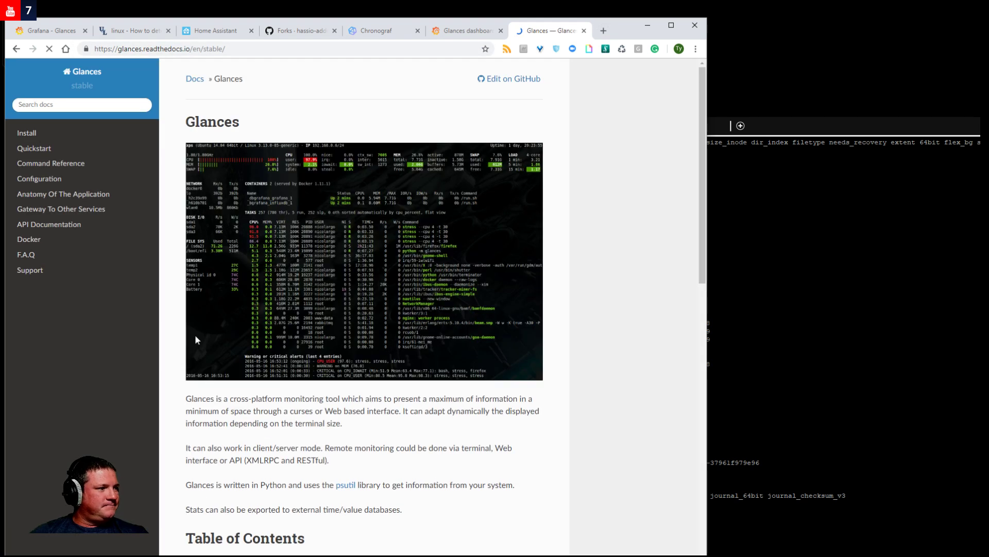
# Search the Glances docs for prefix and highlight the prefix line in the Configuration page's InfluxDB export example.
pyautogui.click(105, 103)
pyautogui.write('prefix')
pyautogui.press('Return')
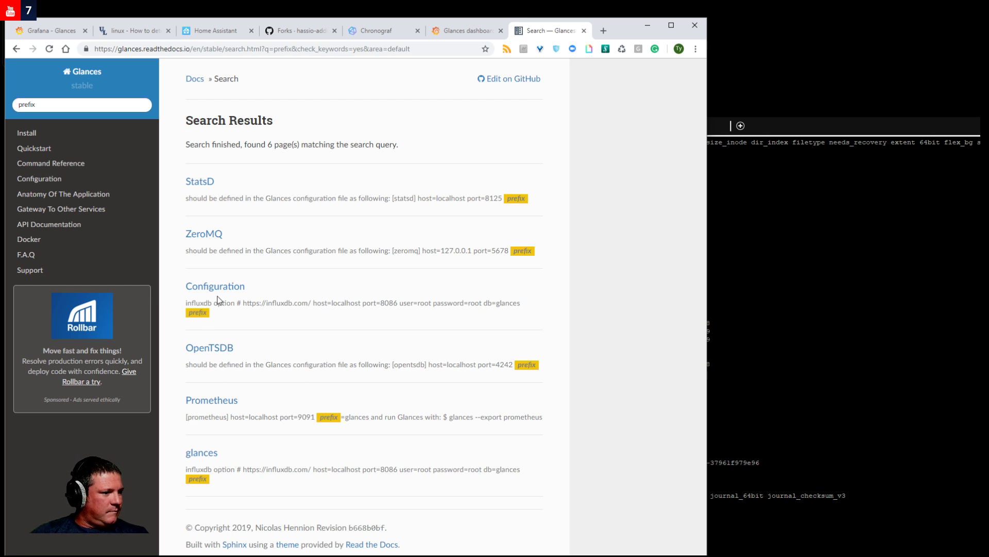
pyautogui.click(238, 288)
pyautogui.scroll(-9, 282, 442)
pyautogui.moveTo(267, 414); pyautogui.dragTo(184, 411)
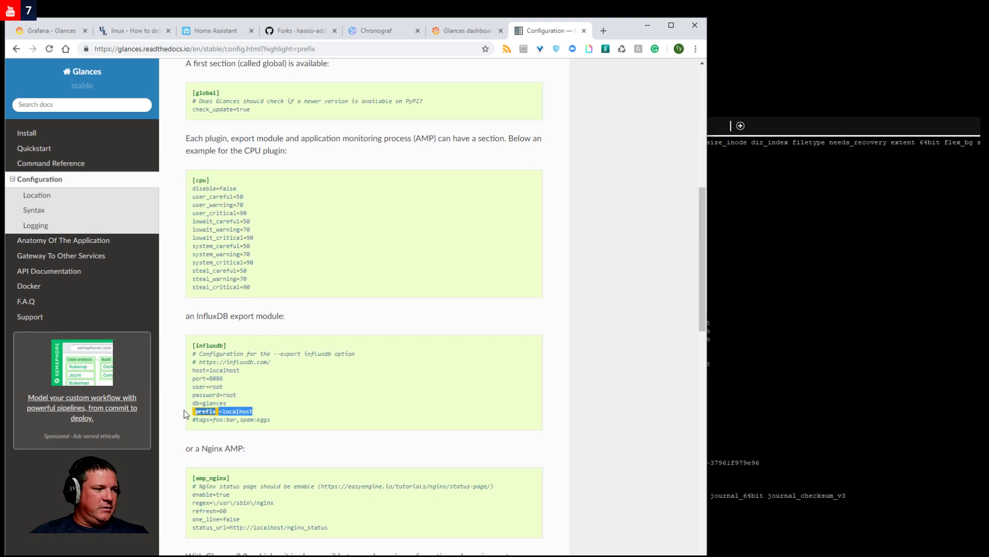
# Compare the prefix=localhost line in the Glances InfluxDB documentation with the influxdb section of the Home Assistant Glances add-on configuration.
pyautogui.click(225, 412)
pyautogui.moveTo(196, 411); pyautogui.dragTo(264, 411)
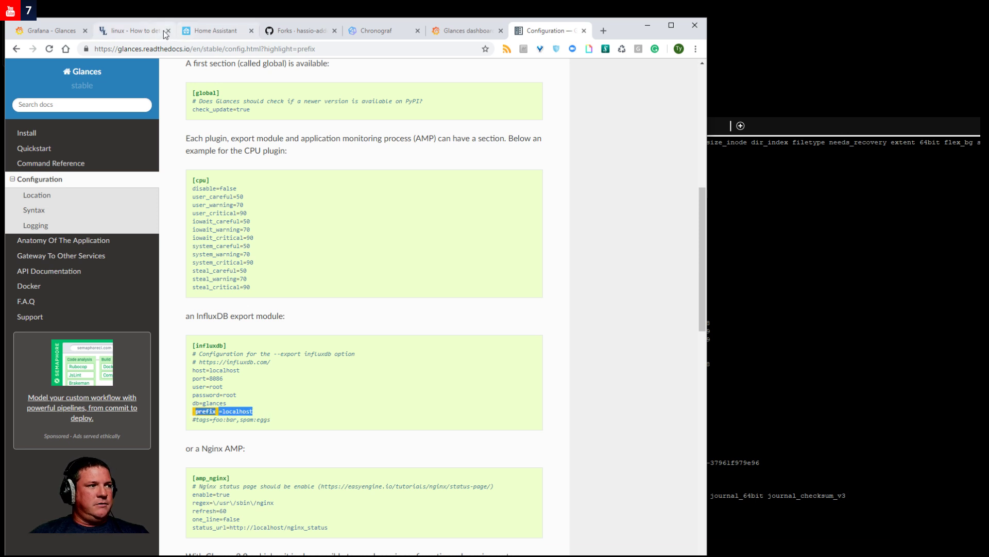
pyautogui.click(213, 30)
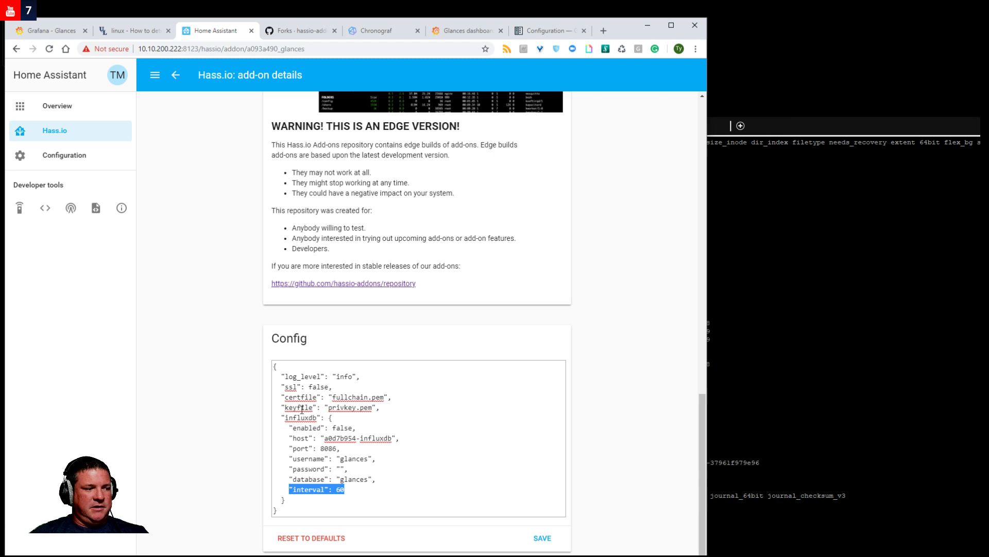
pyautogui.click(352, 489)
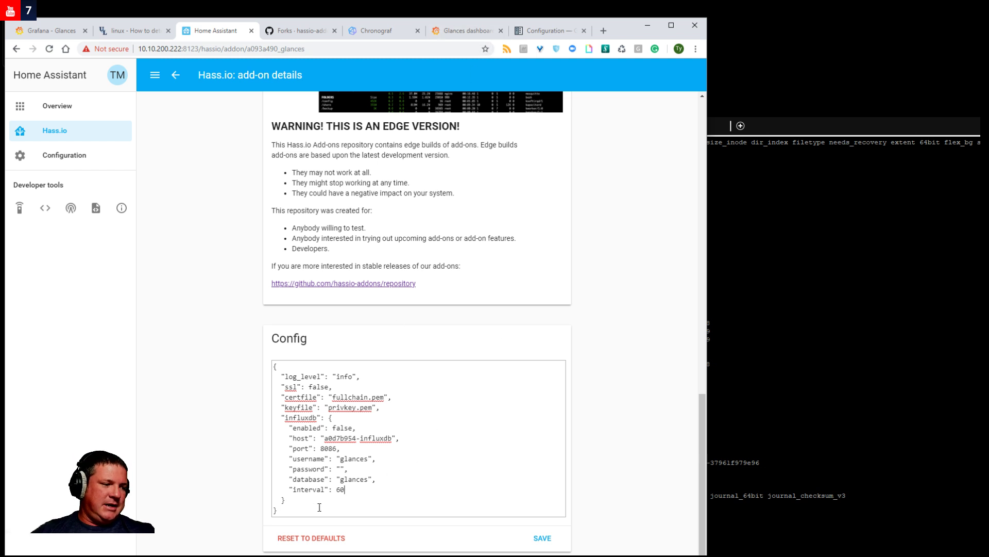
# Switch to Chronograf's data explorer and examine the measurements stored in the glances.autogen database.
pyautogui.click(372, 35)
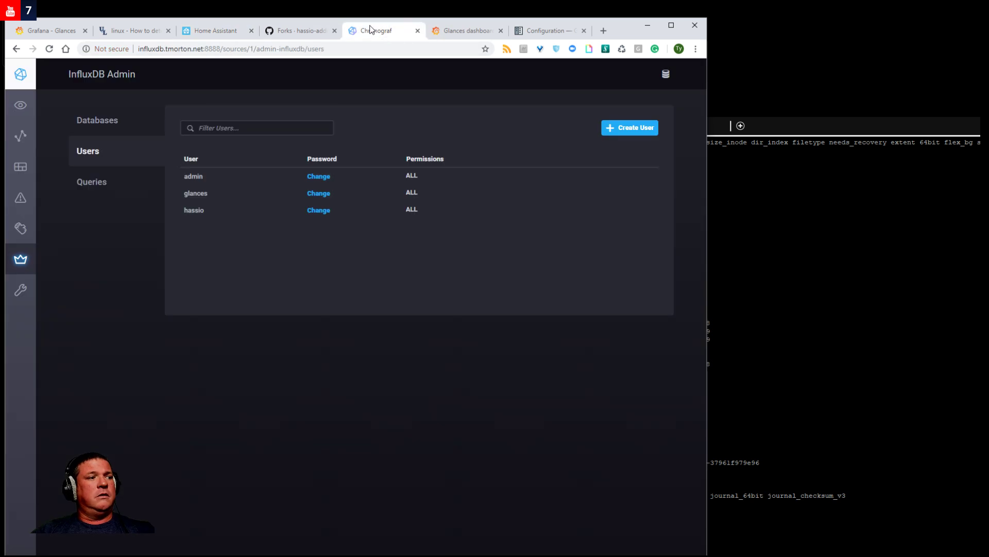
pyautogui.click(16, 138)
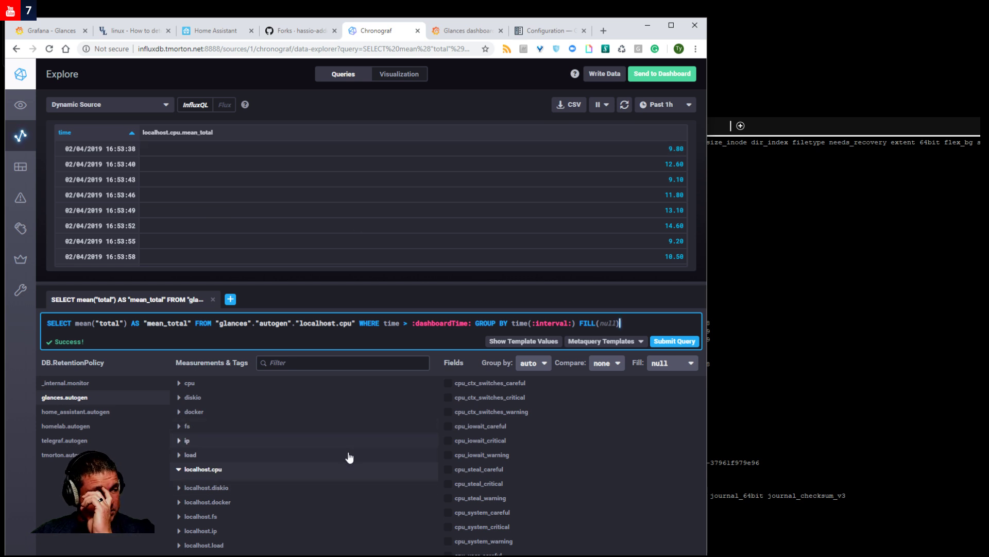
pyautogui.scroll(-3, 309, 490)
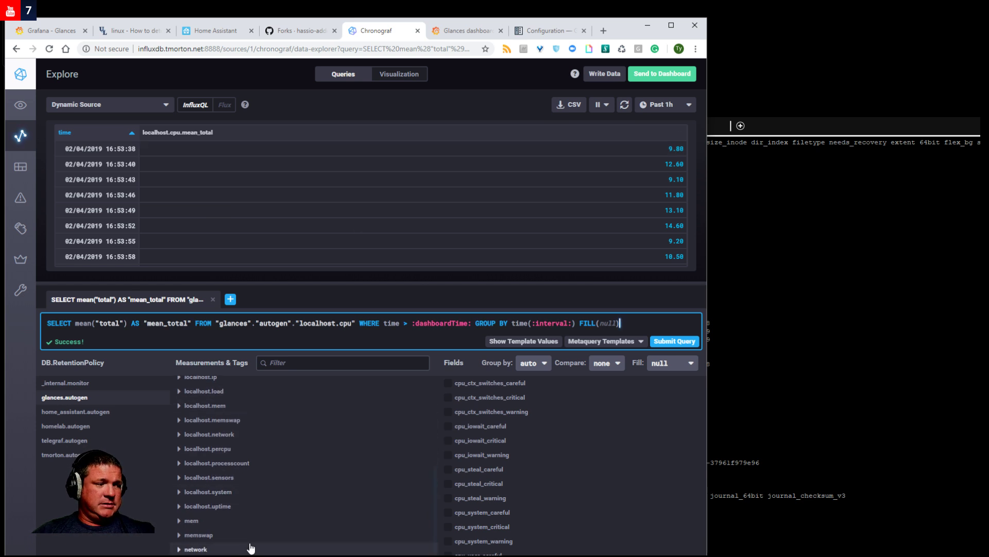
pyautogui.click(89, 397)
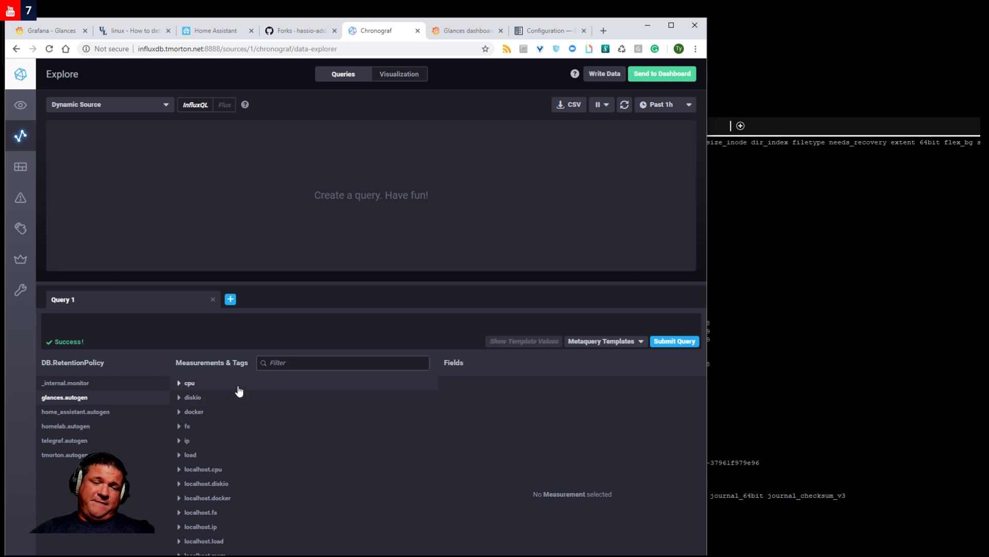
# Query the nvme0n1.write_bytes field in glances.autogen from the diskio measurement and from the localhost.diskio measurement.
pyautogui.click(185, 385)
pyautogui.click(192, 401)
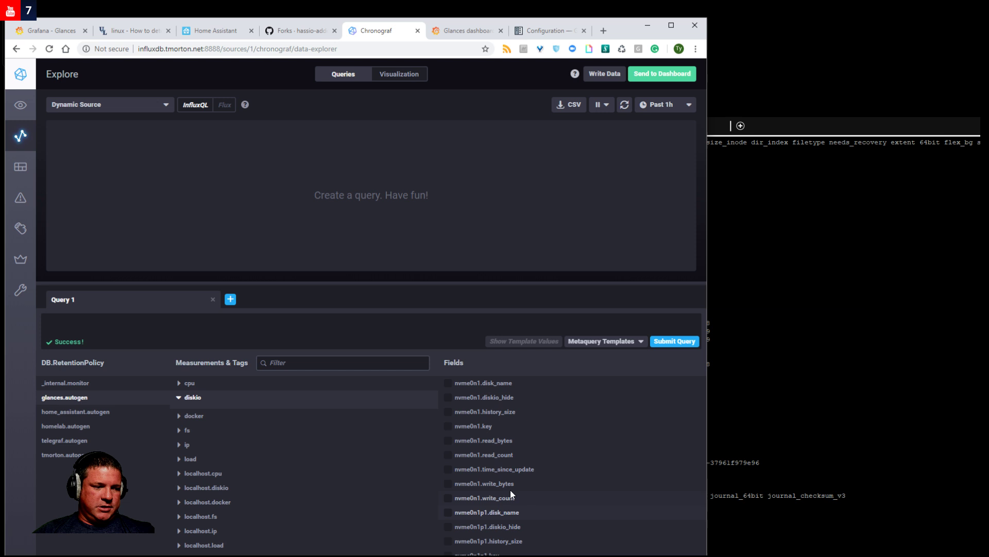
pyautogui.click(505, 487)
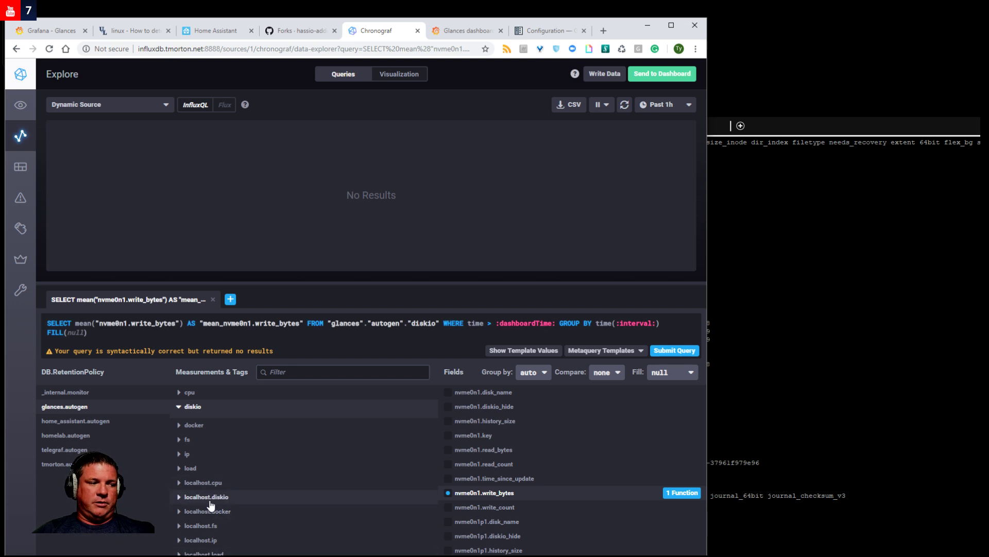
pyautogui.click(231, 498)
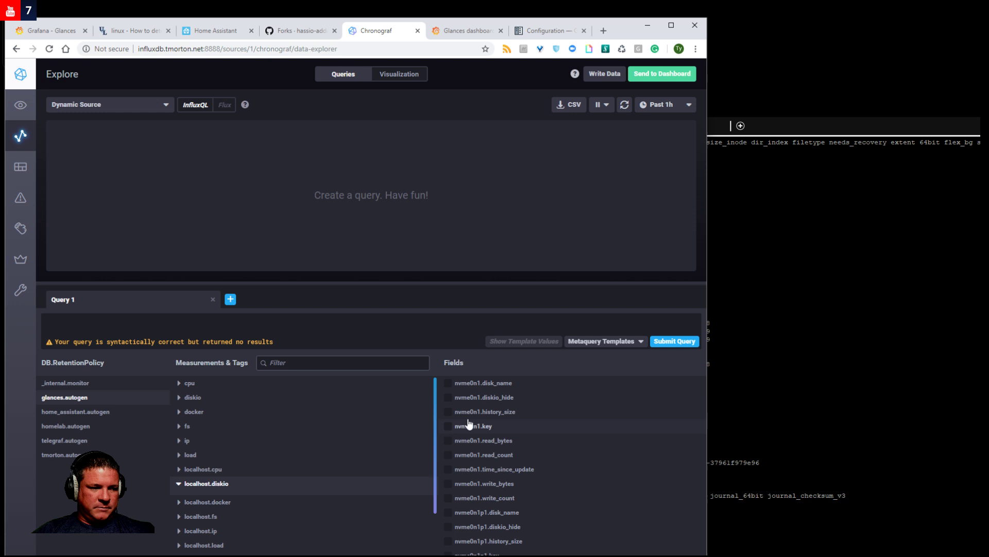
pyautogui.click(505, 485)
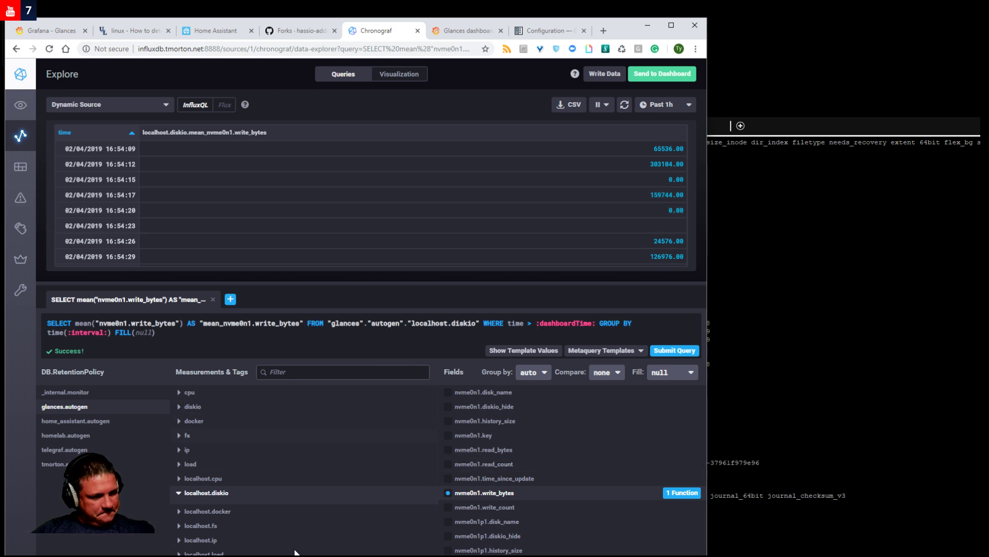
# Switch to Grafana and open the Glances dashboard's Load panel for editing to examine its metric queries.
pyautogui.click(72, 31)
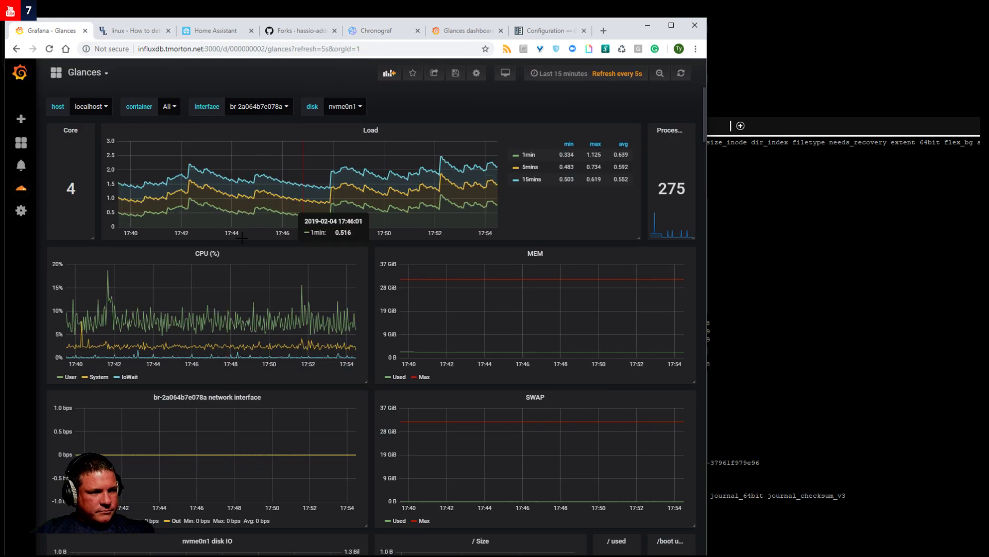
pyautogui.click(379, 131)
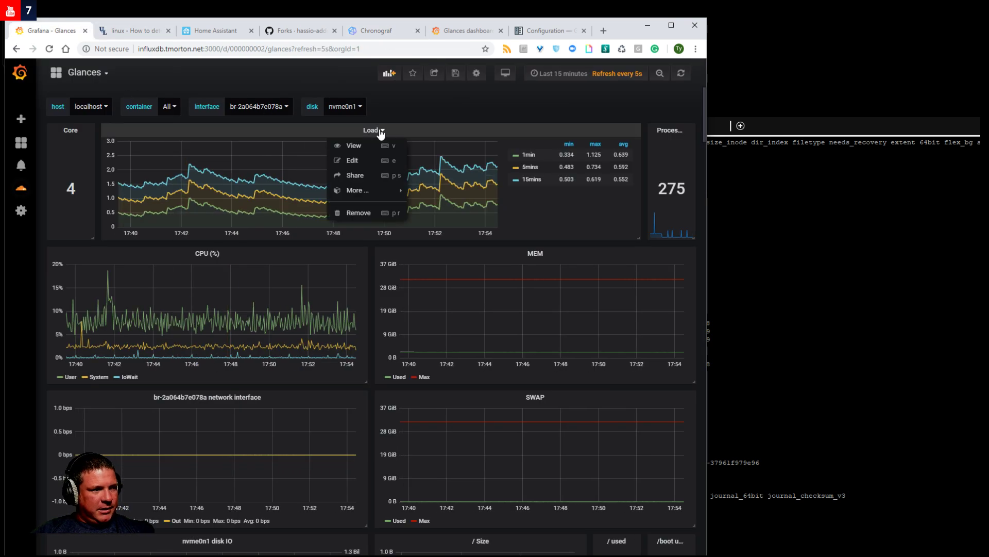
pyautogui.click(372, 160)
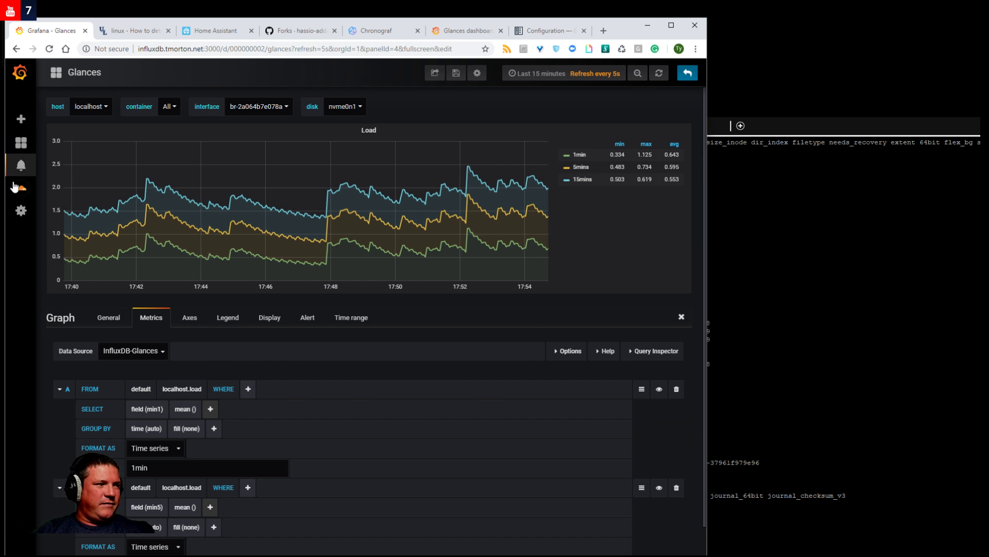
pyautogui.moveTo(21, 211)
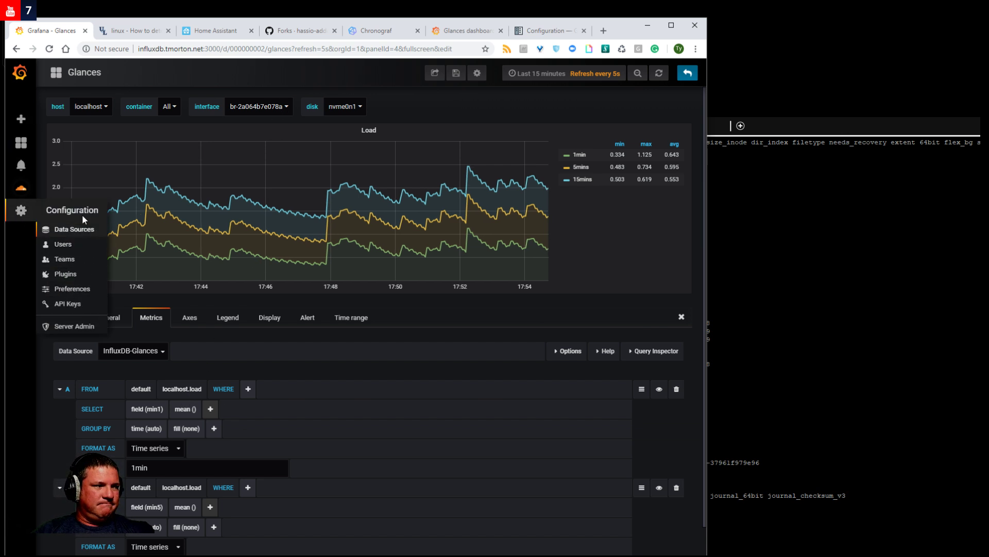
pyautogui.moveTo(29, 155)
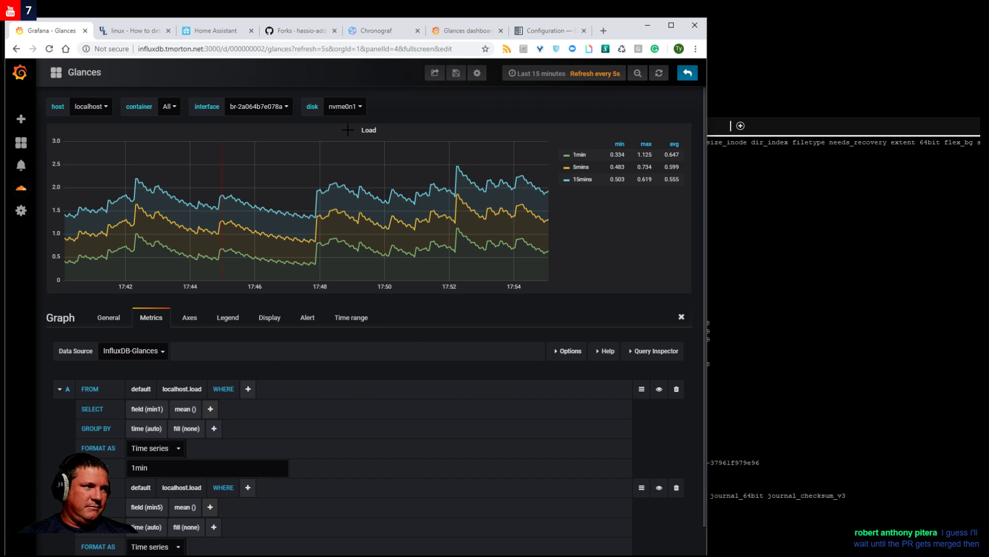
# Leave the Load panel editor and open Grafana's Home dashboard.
pyautogui.click(19, 70)
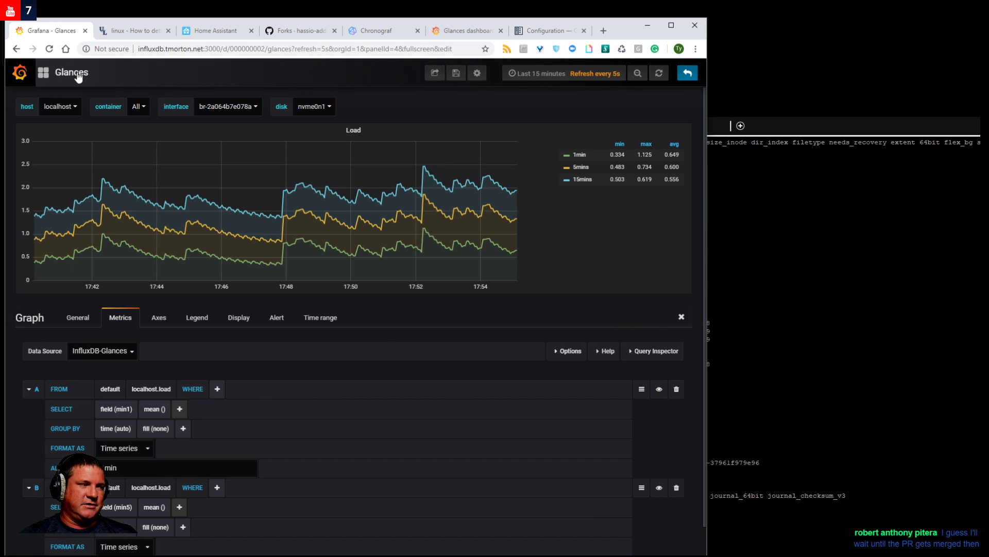
pyautogui.click(19, 70)
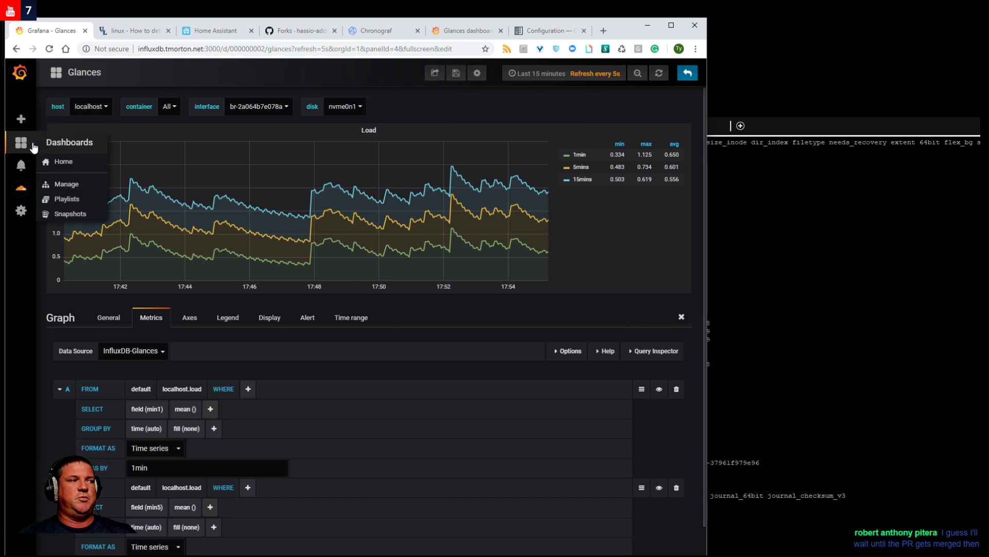
pyautogui.click(62, 163)
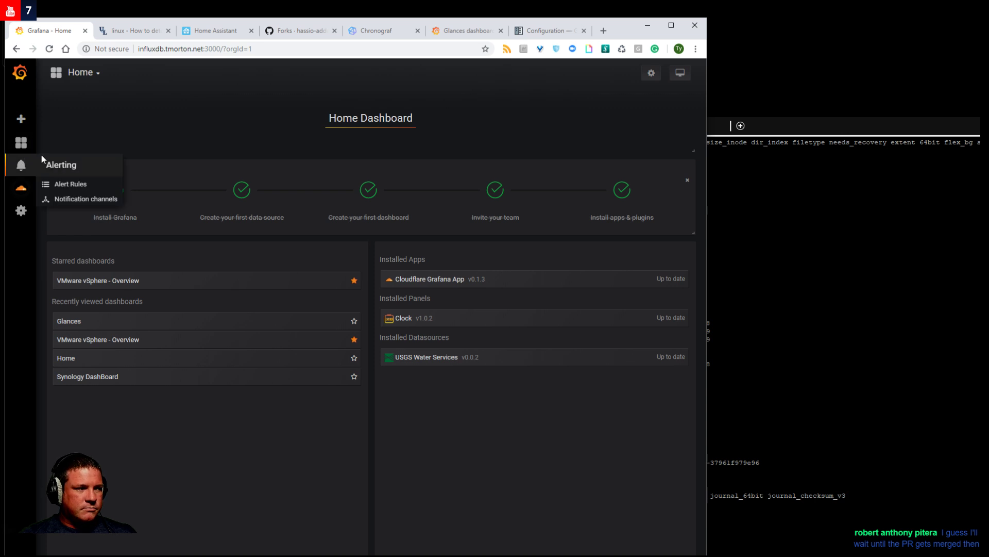
# Open the dashboard playlist named test for editing, review its dashboards and 10s interval, and save it.
pyautogui.moveTo(21, 121)
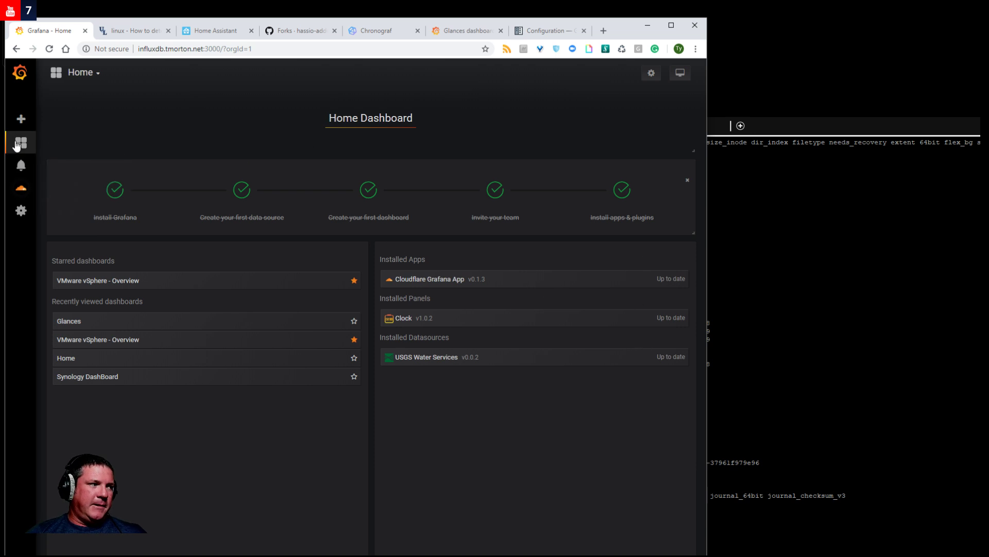
pyautogui.moveTo(21, 143)
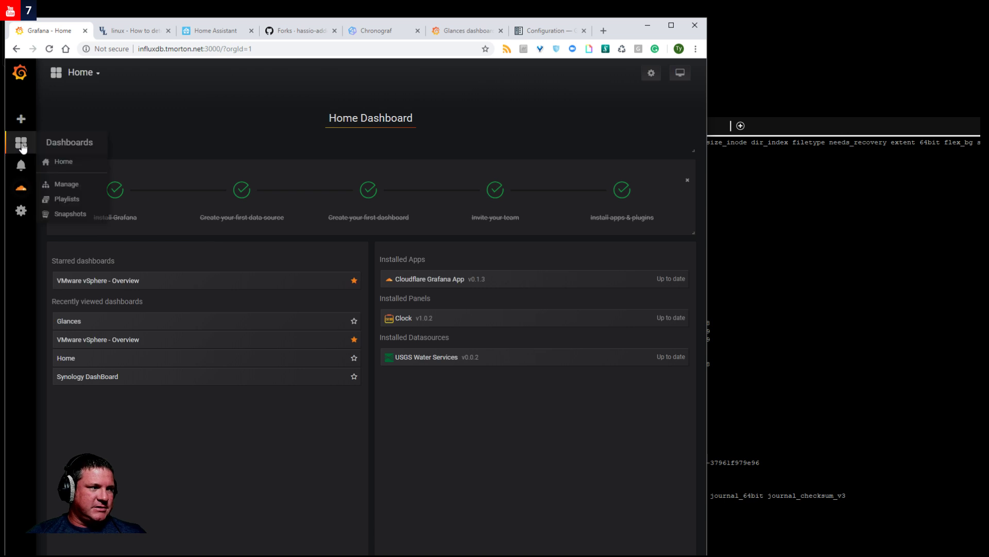
pyautogui.click(72, 201)
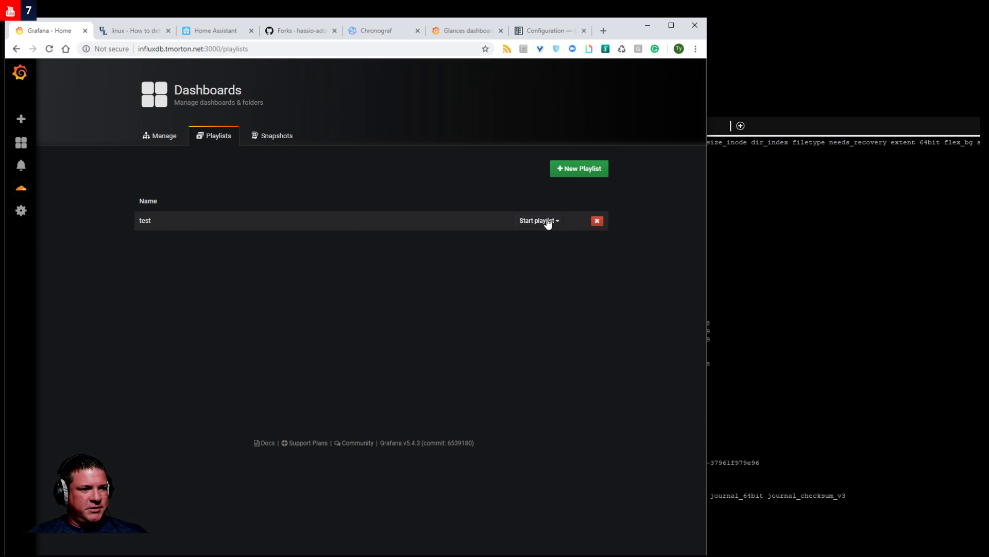
pyautogui.click(558, 224)
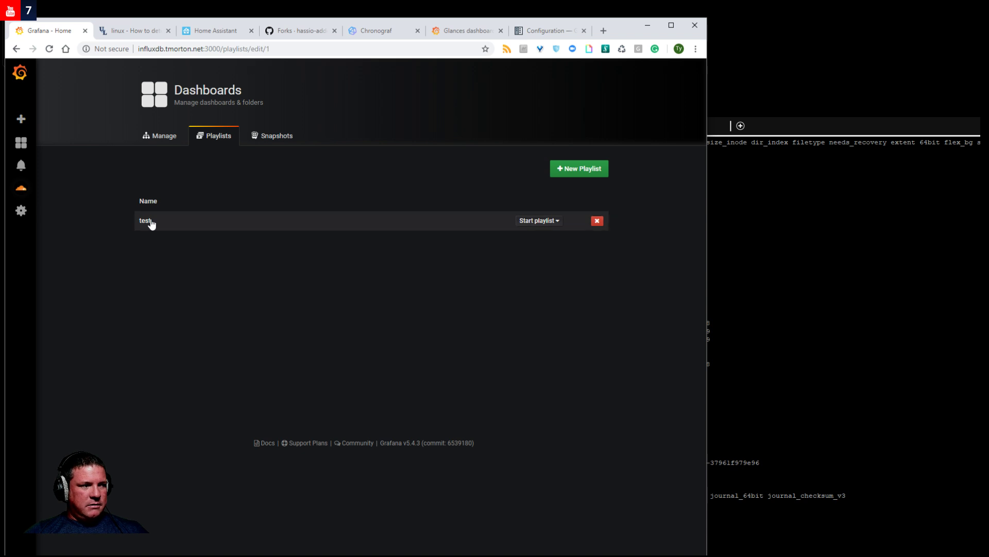
pyautogui.click(149, 222)
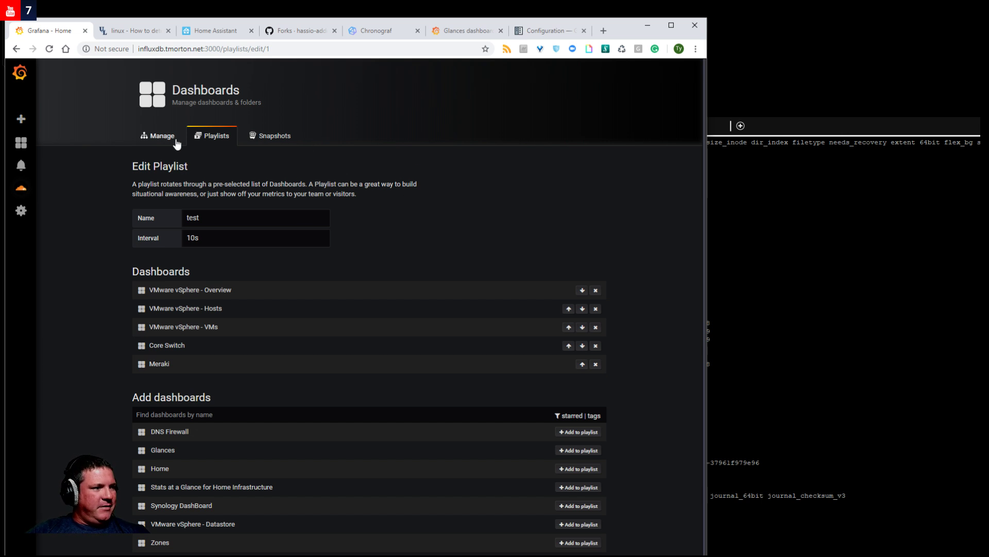
pyautogui.click(146, 556)
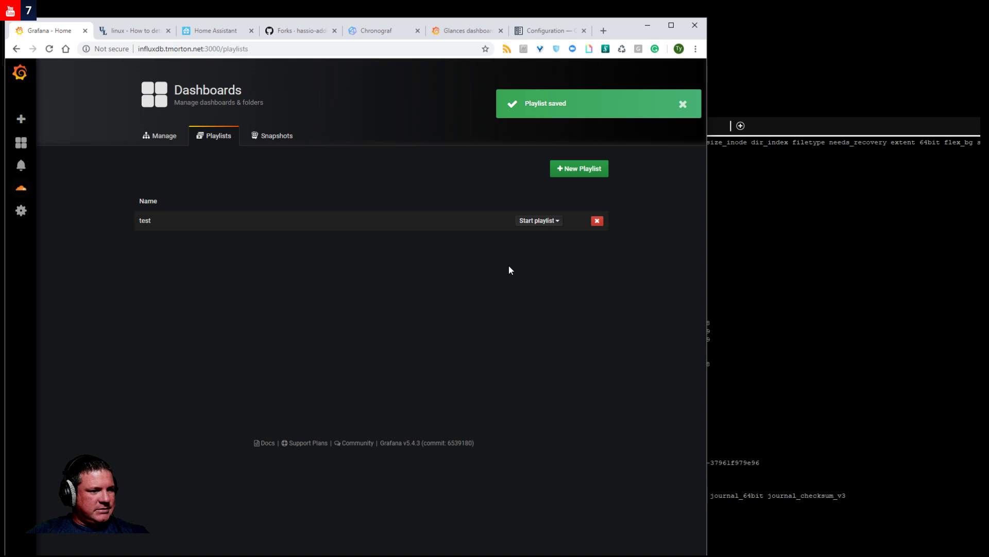
# Copy the link address that starts the test playlist in Kiosk mode with auto fit panels.
pyautogui.click(557, 222)
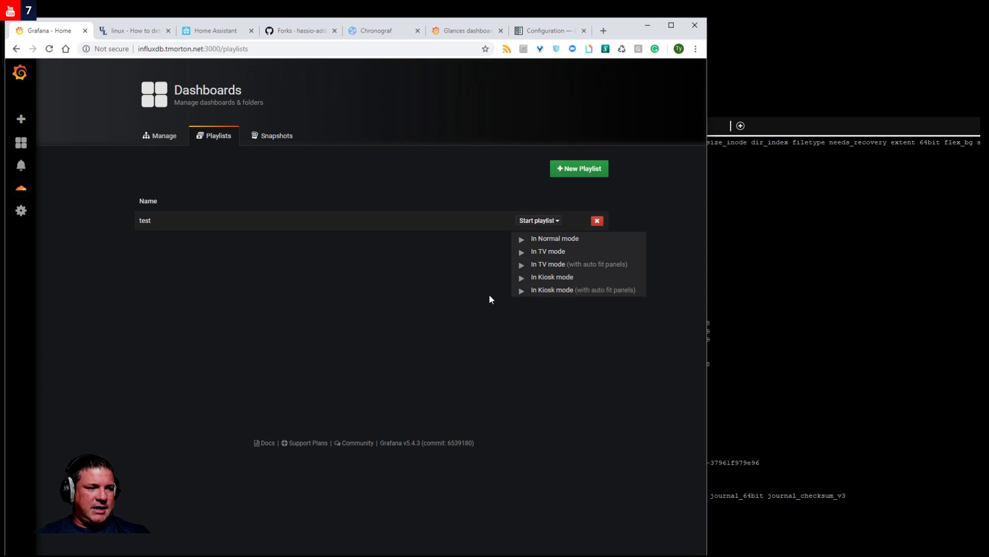
pyautogui.rightClick(522, 295)
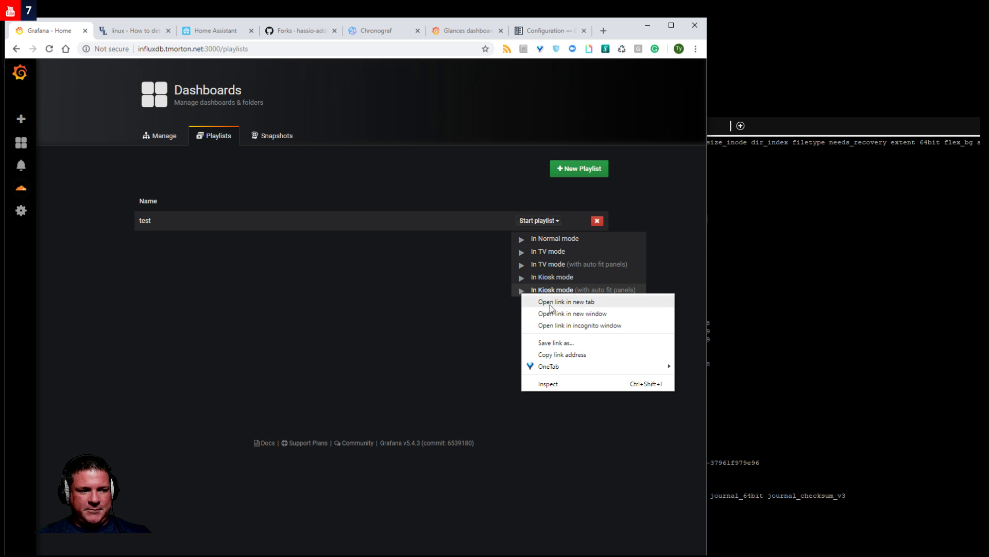
pyautogui.click(574, 355)
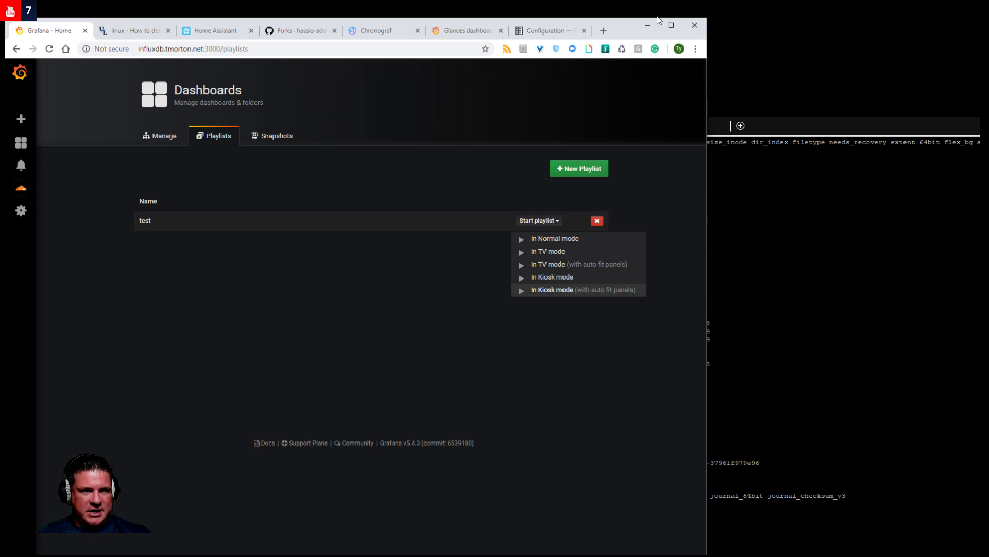
# Run the test playlist from its copied kiosk link in a new browser tab.
pyautogui.click(604, 31)
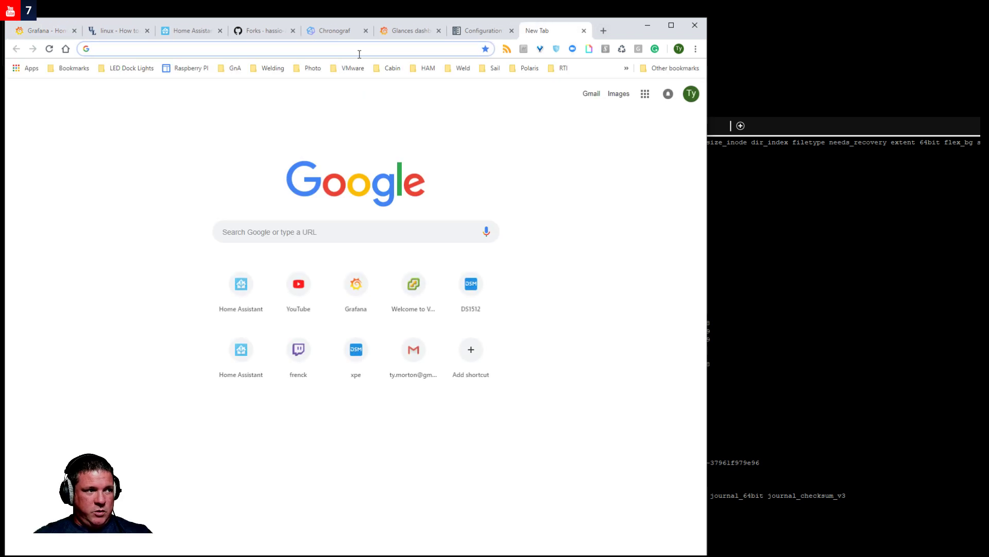
pyautogui.rightClick(359, 49)
pyautogui.click(397, 124)
pyautogui.press('Return')
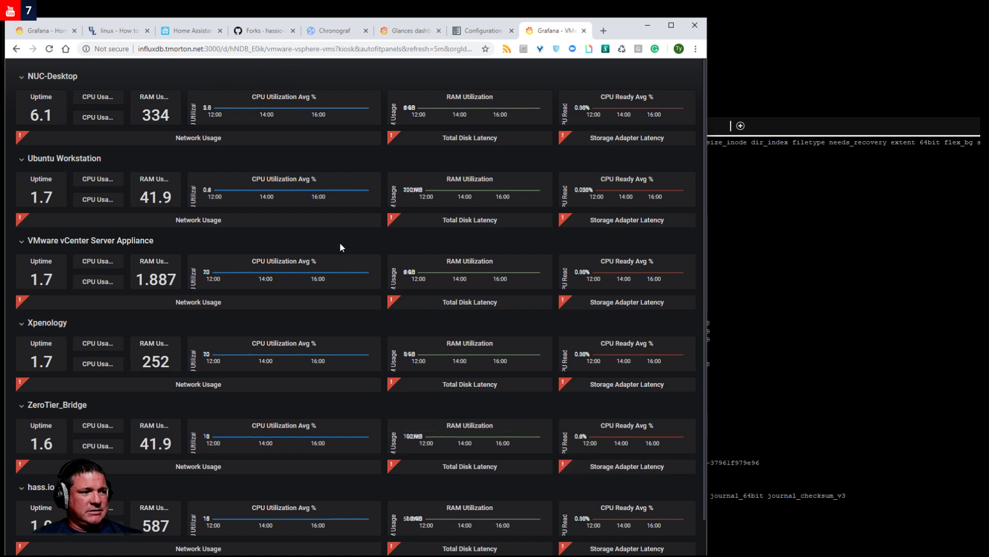
# Zoom the Cisco 3750X graph on the Core Switch dashboard to Feb 4, 2019, 13:23:08 to 13:48:55.
pyautogui.moveTo(392, 219)
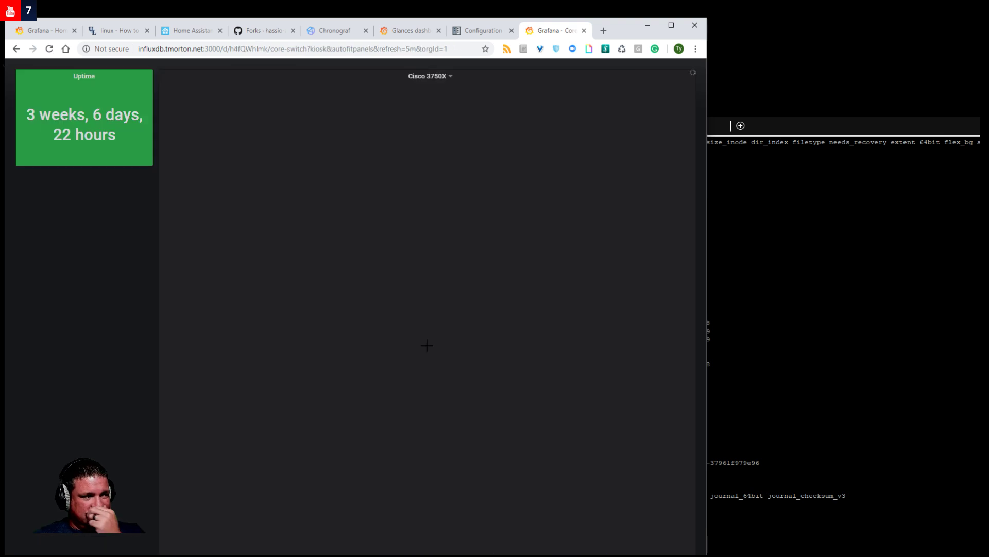
pyautogui.moveTo(425, 360); pyautogui.dragTo(405, 149)
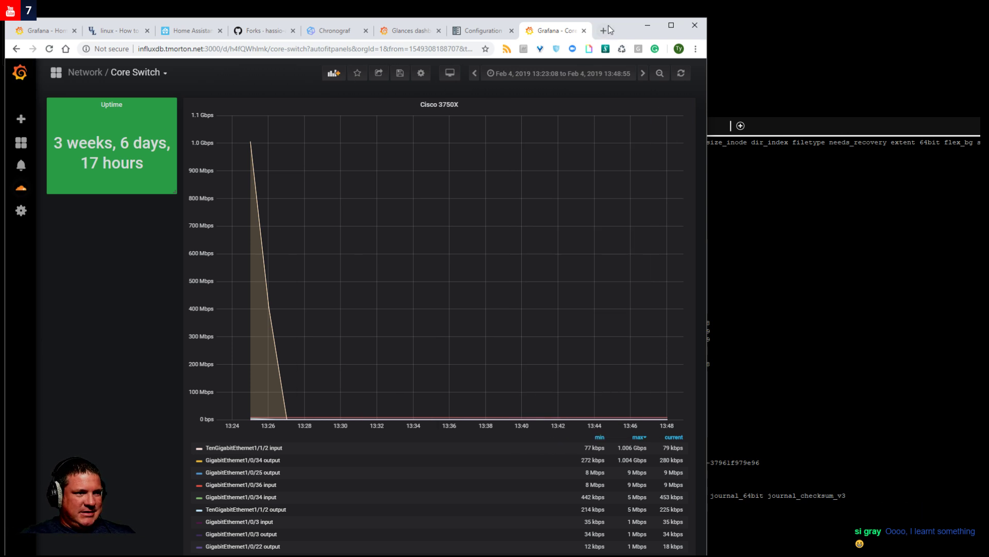
# Open a blank browser tab and return to the Grafana playlists page past the Core Switch dashboard.
pyautogui.click(604, 31)
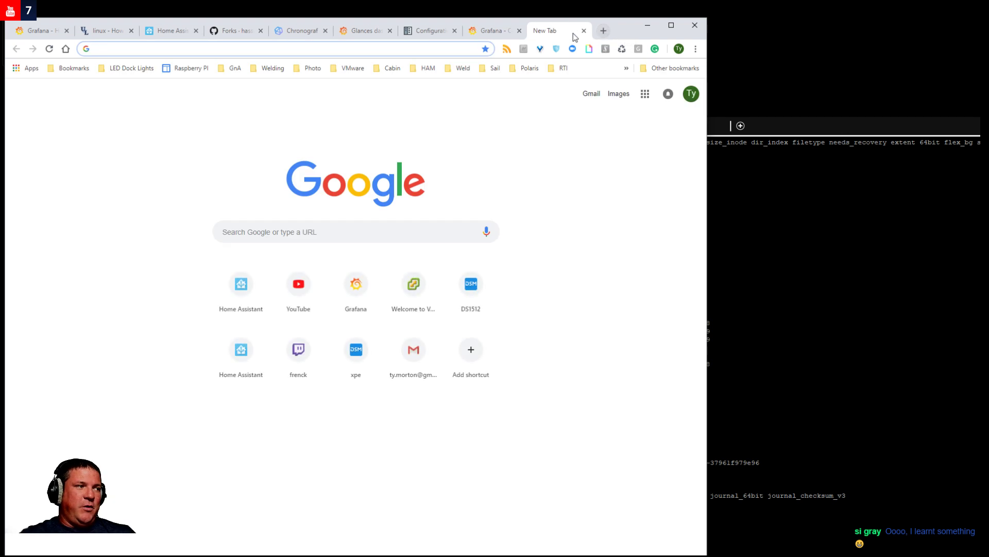
pyautogui.click(495, 33)
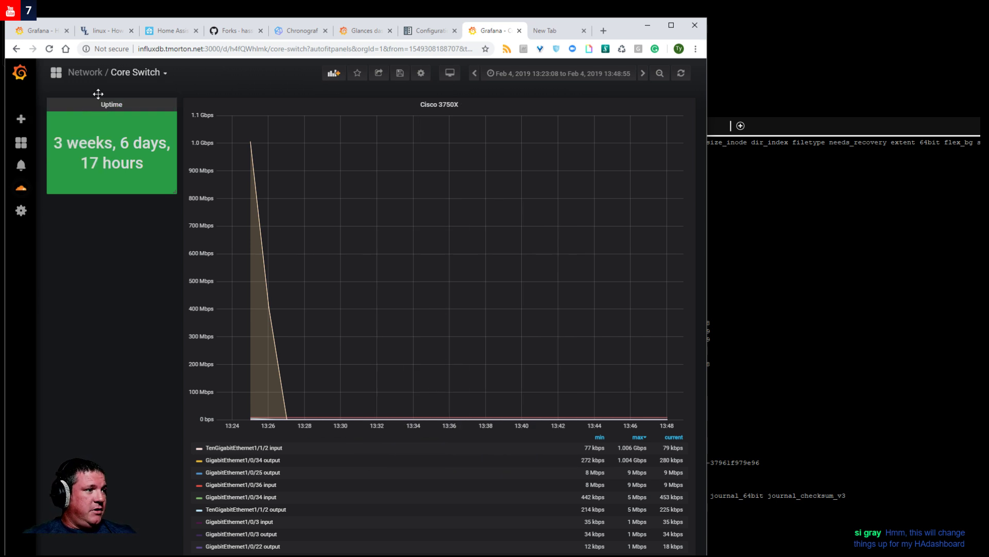
pyautogui.click(360, 30)
pyautogui.click(42, 35)
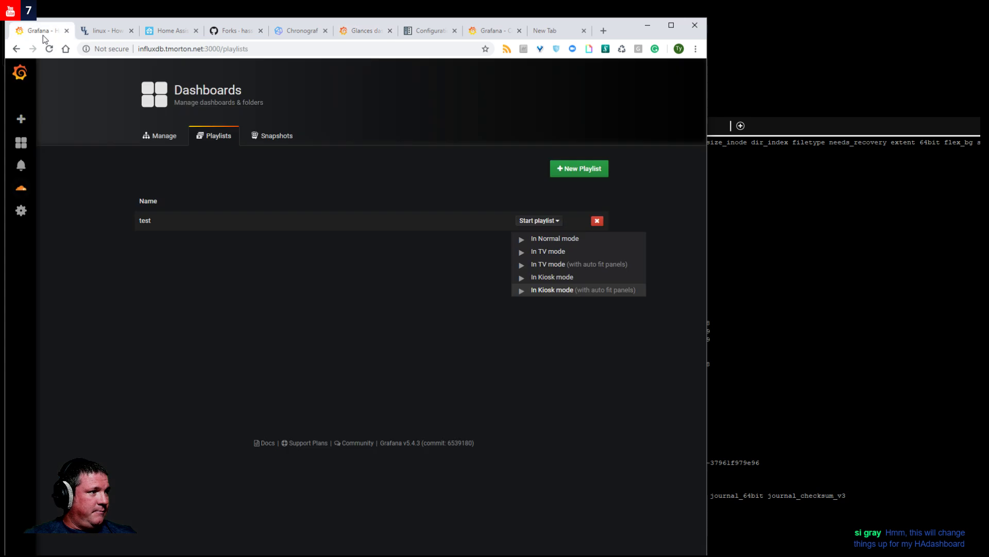
# Open the Glances dashboard from the General folder of the dashboard management page.
pyautogui.moveTo(44, 148)
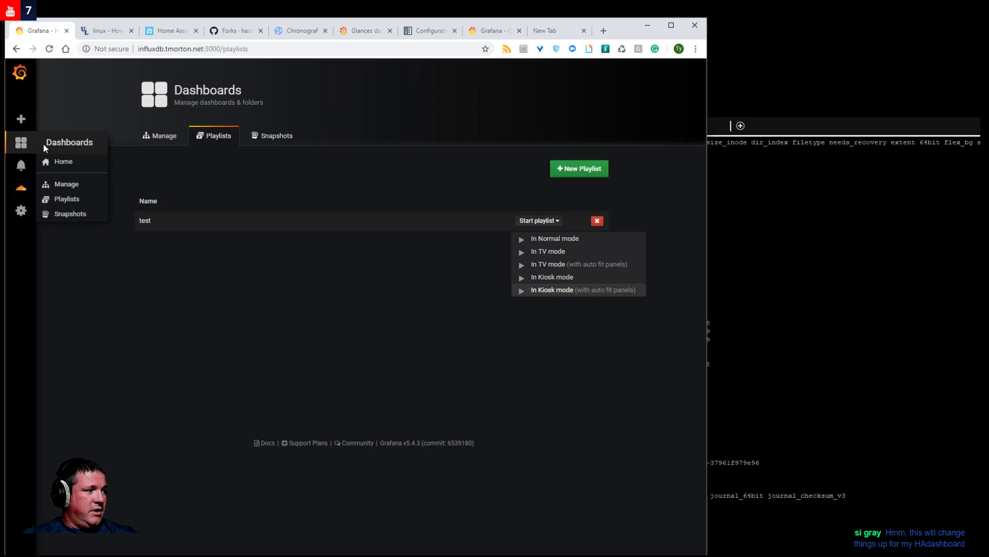
pyautogui.click(66, 184)
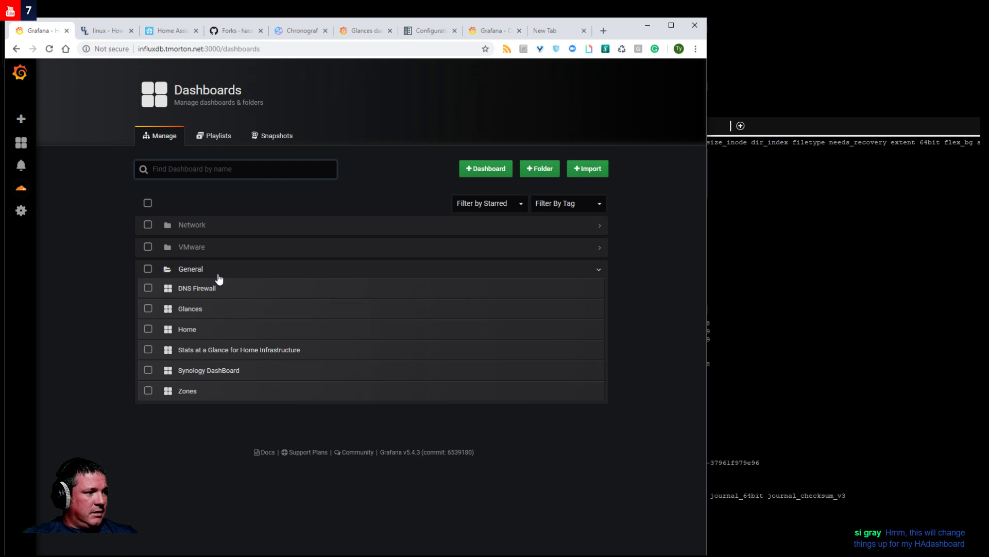
pyautogui.click(218, 310)
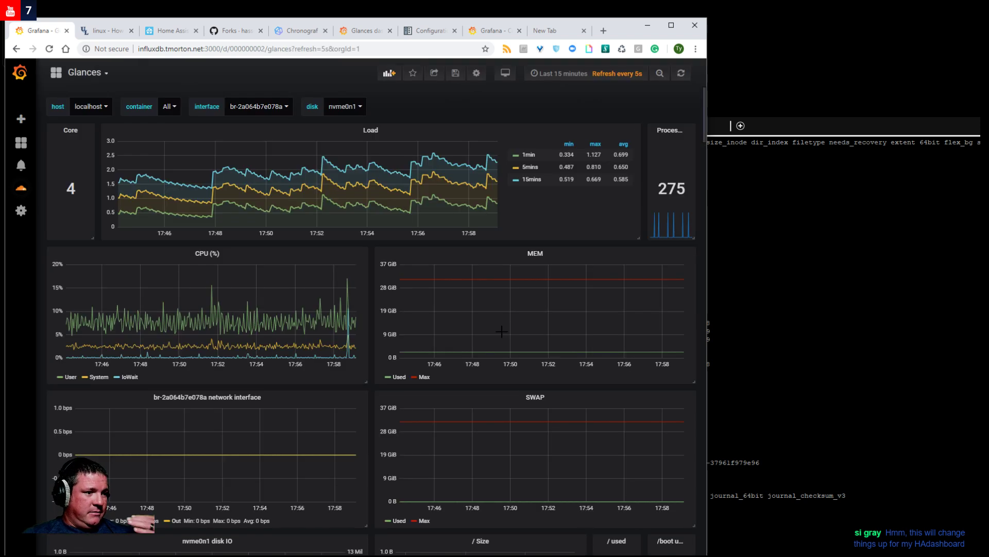
# Examine the container CPU consumption, CPU details and sensor panels throughout the Glances dashboard.
pyautogui.scroll(-10, 507, 334)
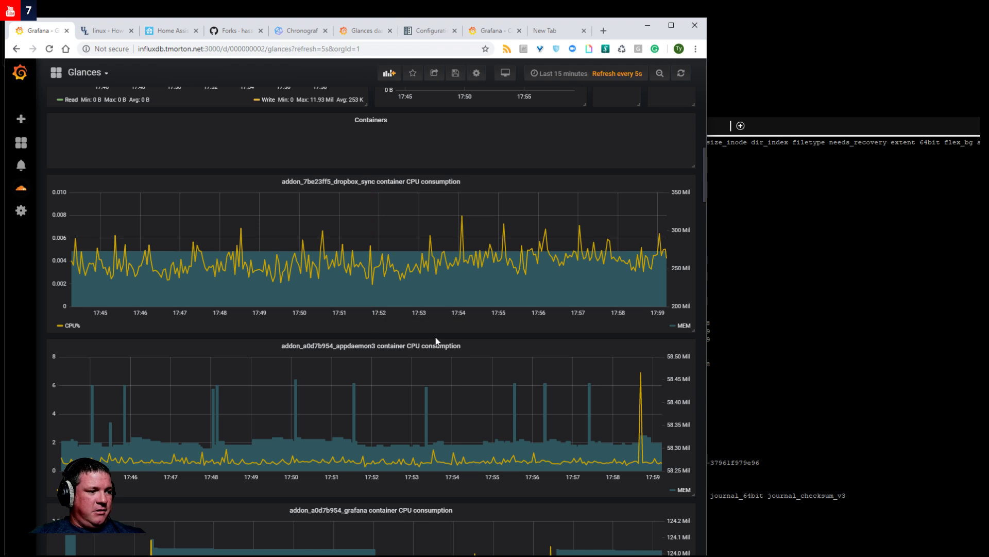
pyautogui.scroll(-5, 435, 340)
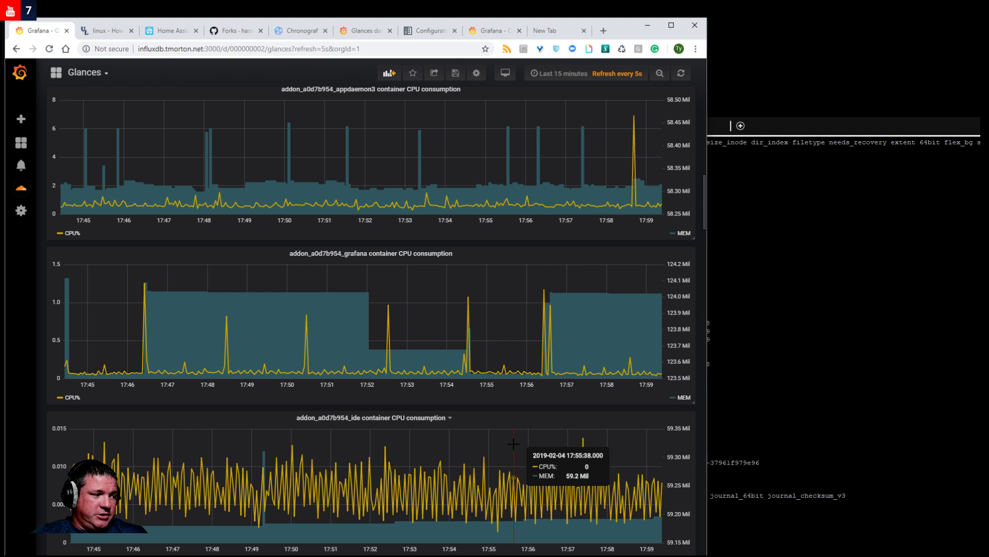
pyautogui.scroll(-4, 513, 443)
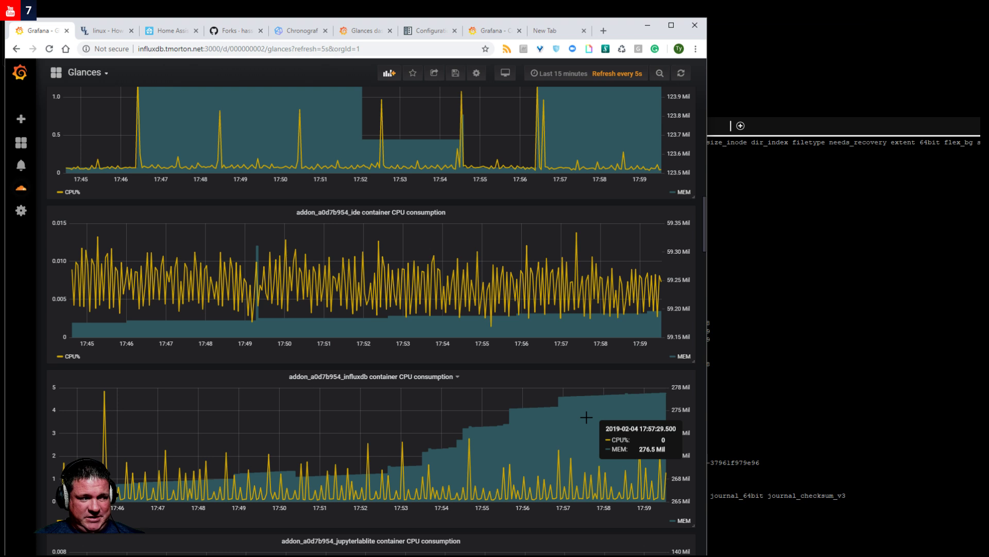
pyautogui.scroll(-3, 600, 438)
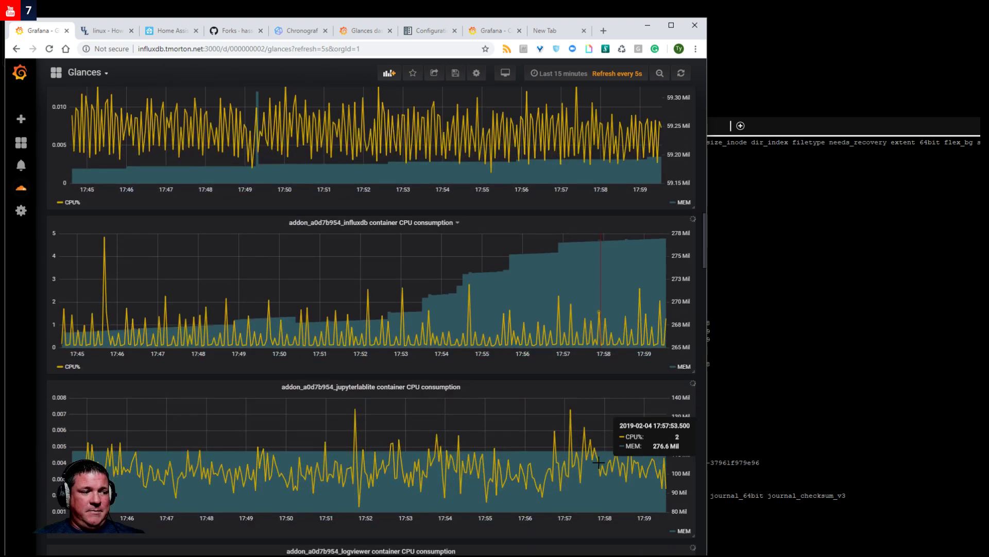
pyautogui.scroll(-3, 599, 458)
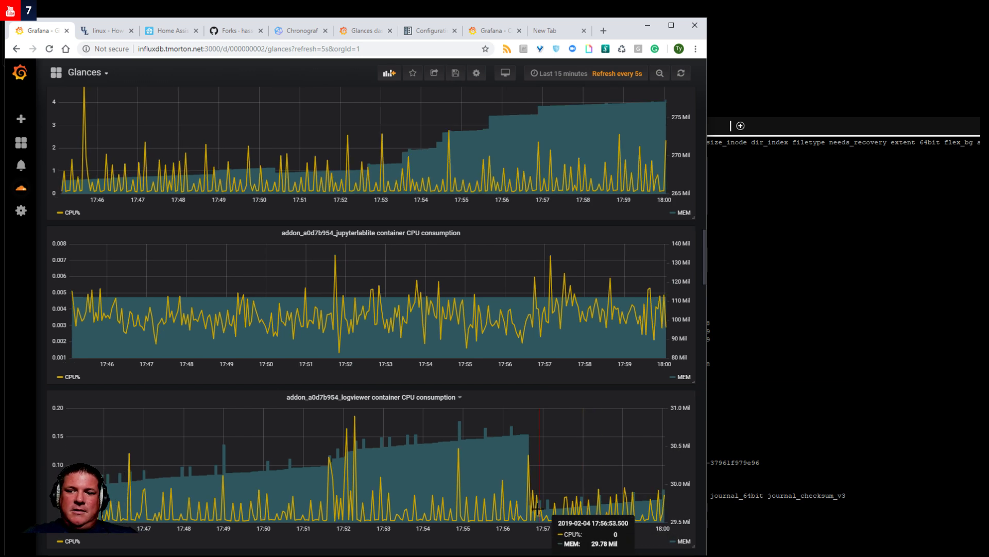
pyautogui.scroll(-5, 538, 510)
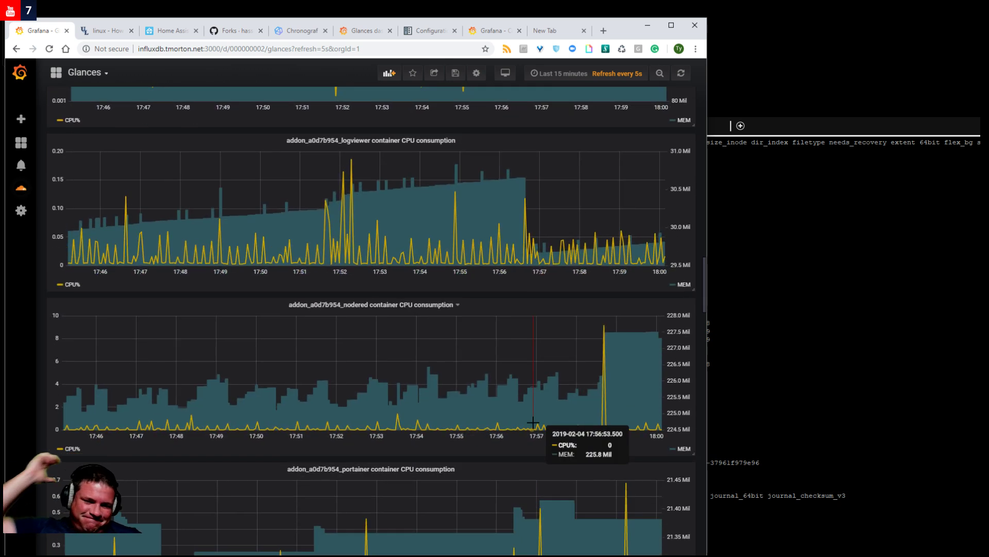
pyautogui.scroll(-5, 537, 410)
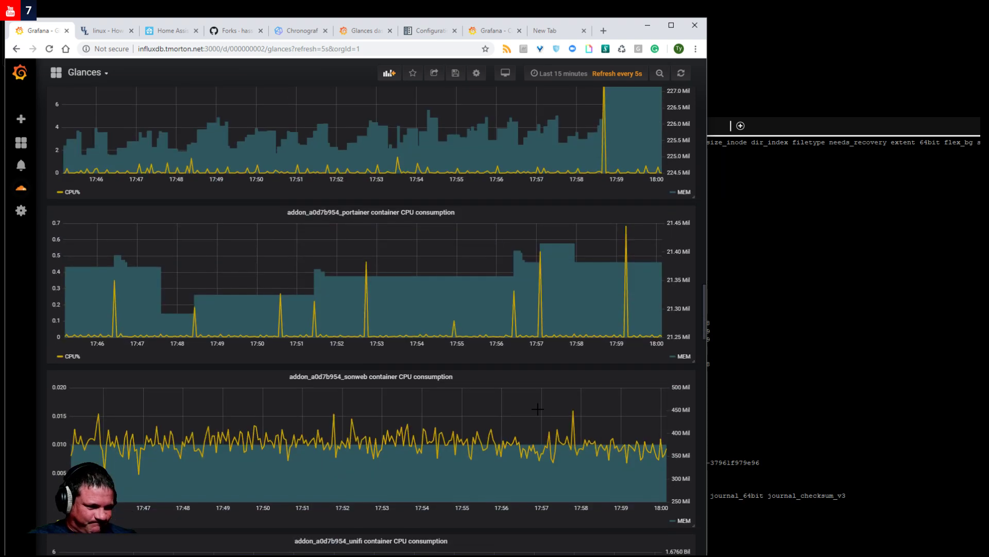
pyautogui.scroll(-12, 537, 409)
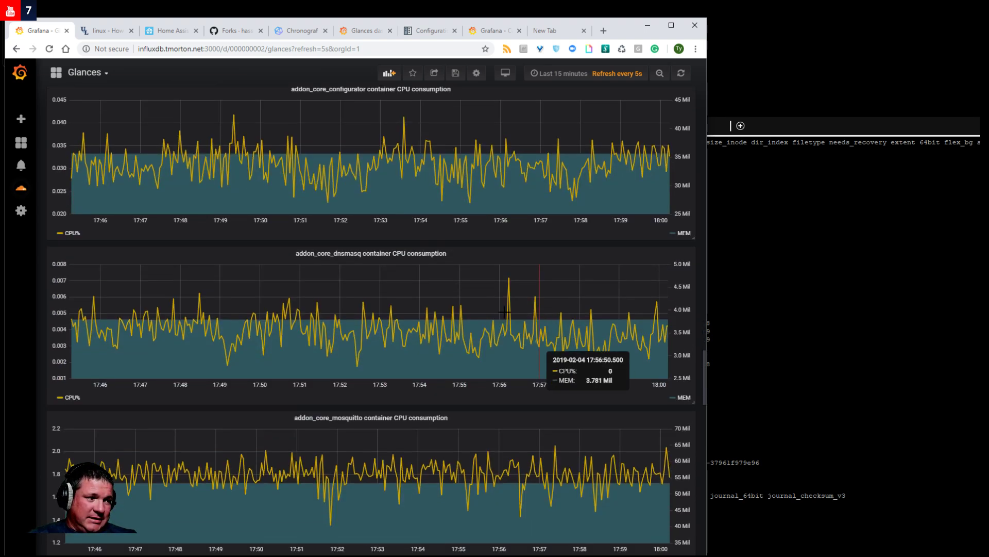
pyautogui.scroll(-7, 554, 355)
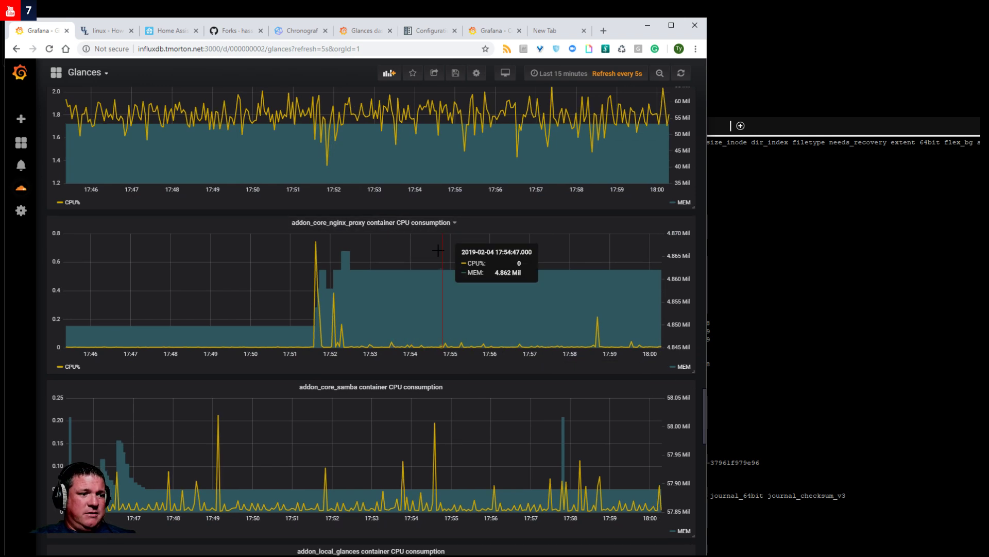
pyautogui.scroll(-10, 524, 422)
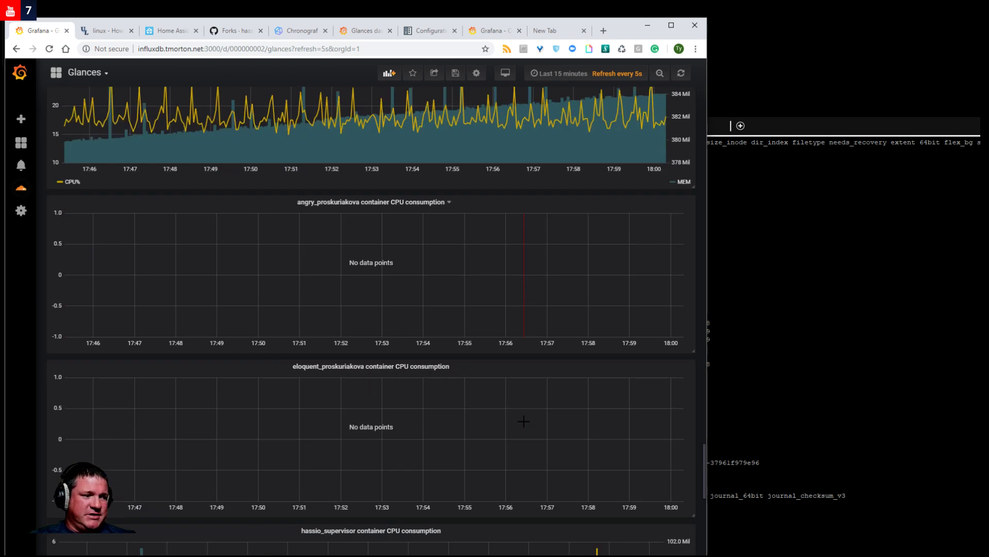
pyautogui.scroll(-5, 524, 421)
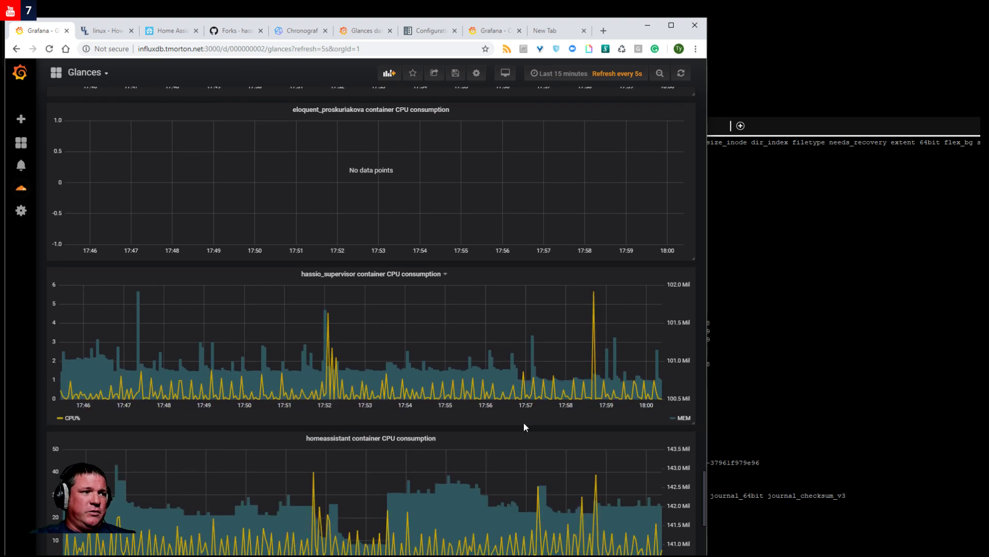
pyautogui.scroll(4, 524, 420)
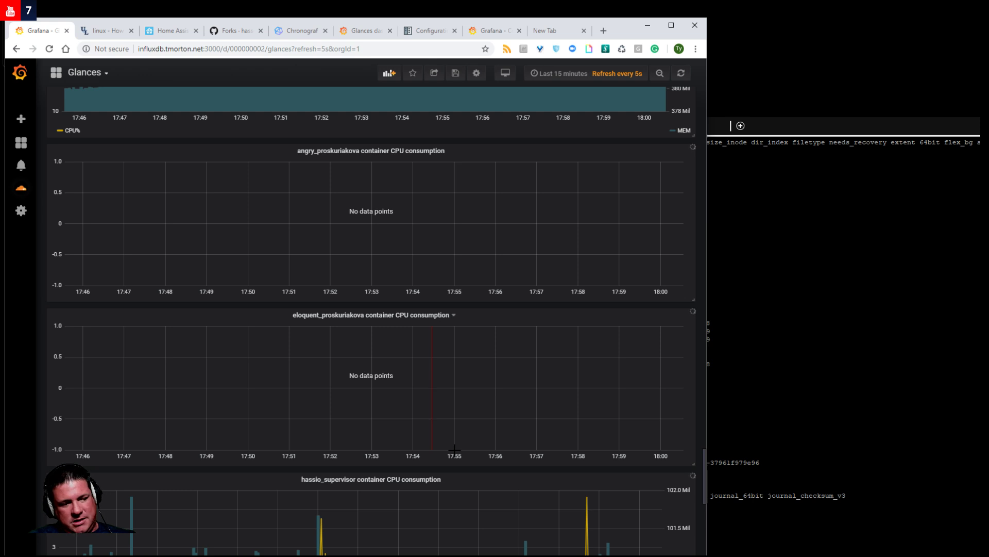
pyautogui.scroll(-6, 452, 448)
pyautogui.scroll(-4, 464, 350)
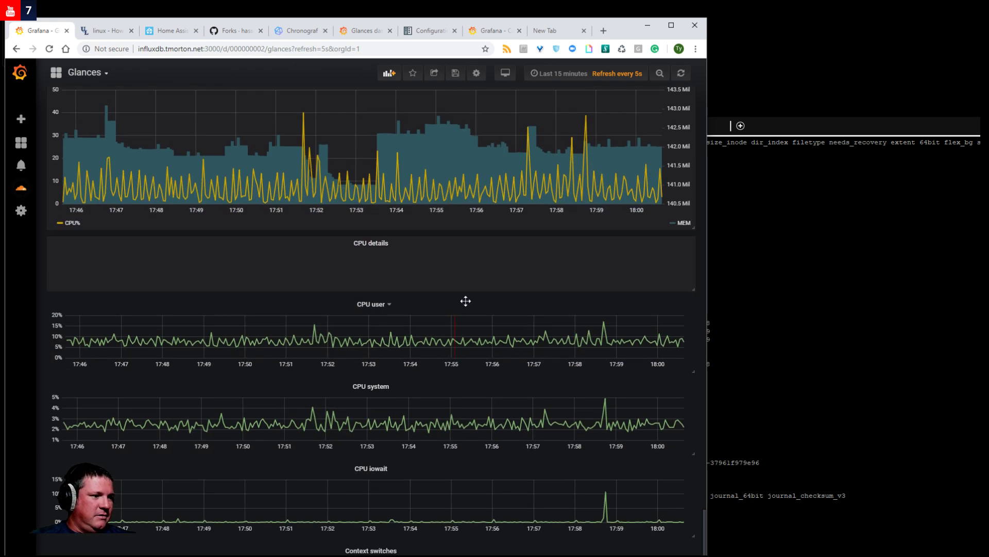
pyautogui.scroll(-8, 538, 451)
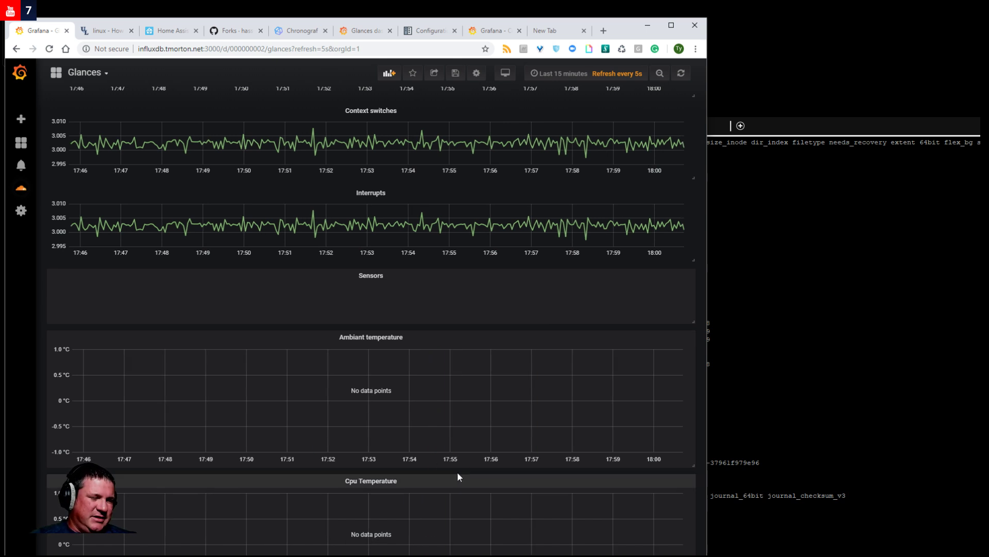
# Open the Cpu Temperature panel for editing and choose localhost.sensors as the measurement of query A.
pyautogui.click(404, 338)
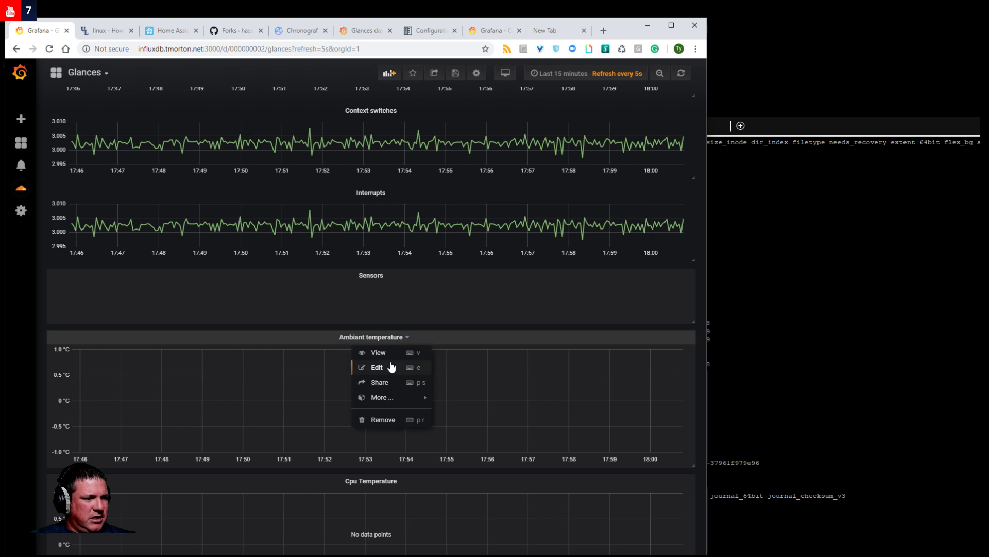
pyautogui.click(414, 485)
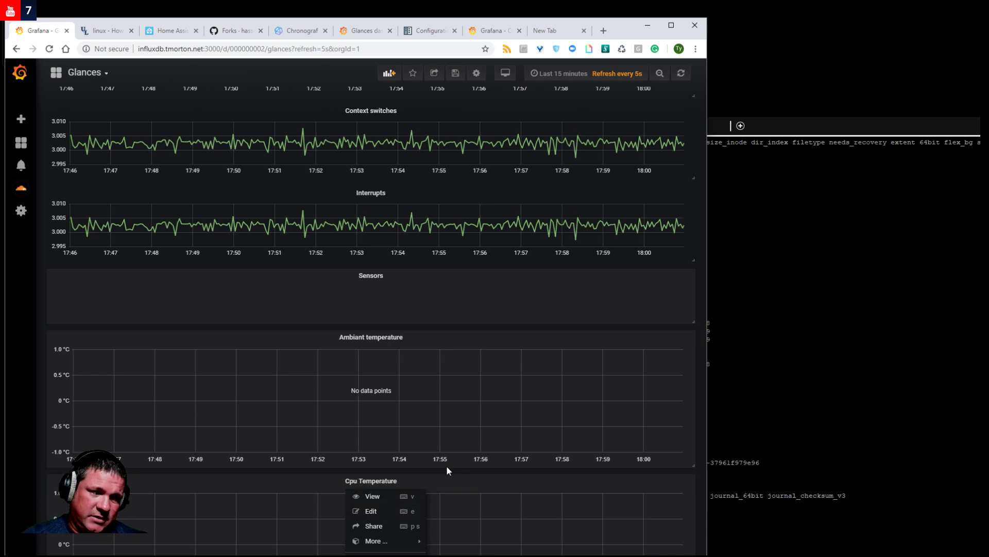
pyautogui.click(394, 512)
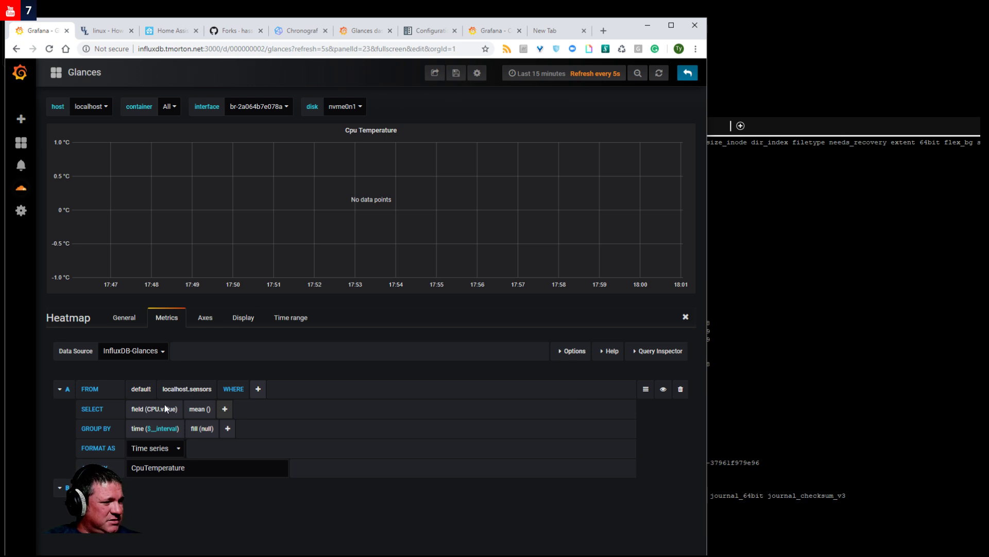
pyautogui.click(201, 389)
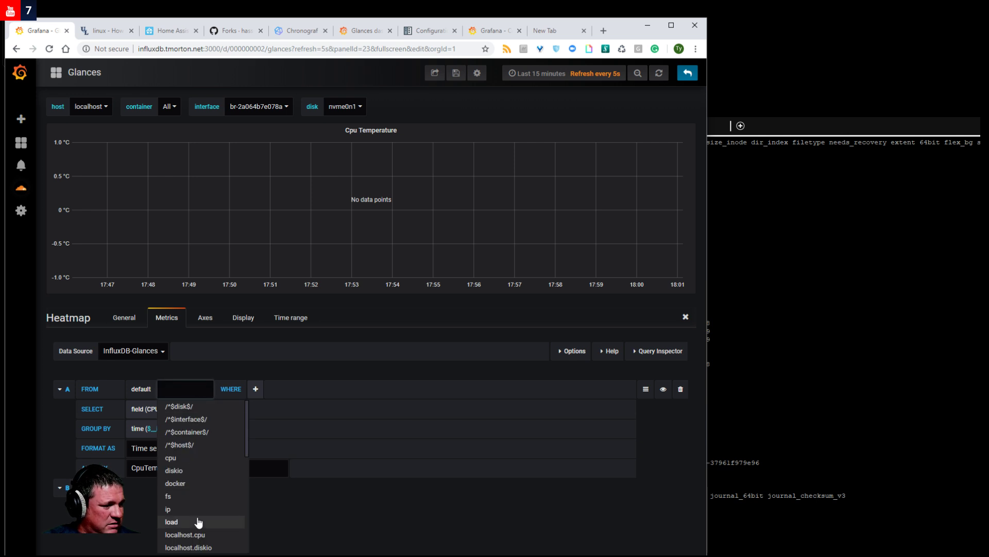
pyautogui.scroll(-4, 230, 535)
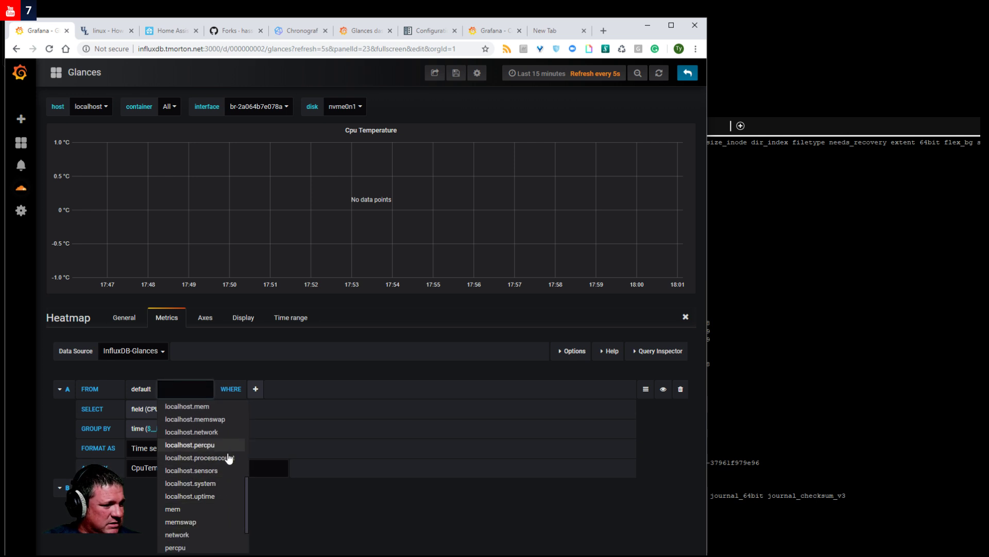
pyautogui.click(227, 471)
pyautogui.click(173, 410)
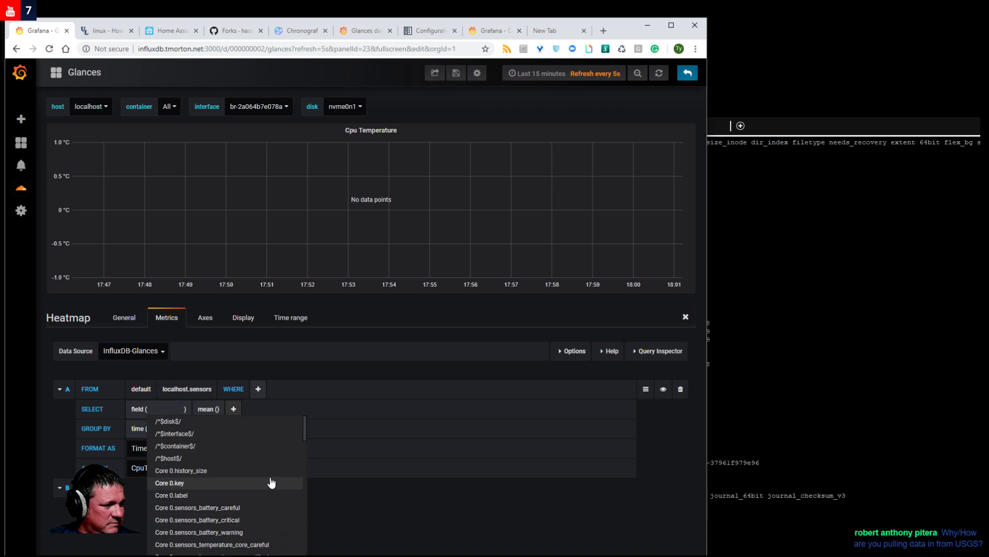
pyautogui.scroll(-1, 271, 479)
pyautogui.scroll(-1, 270, 481)
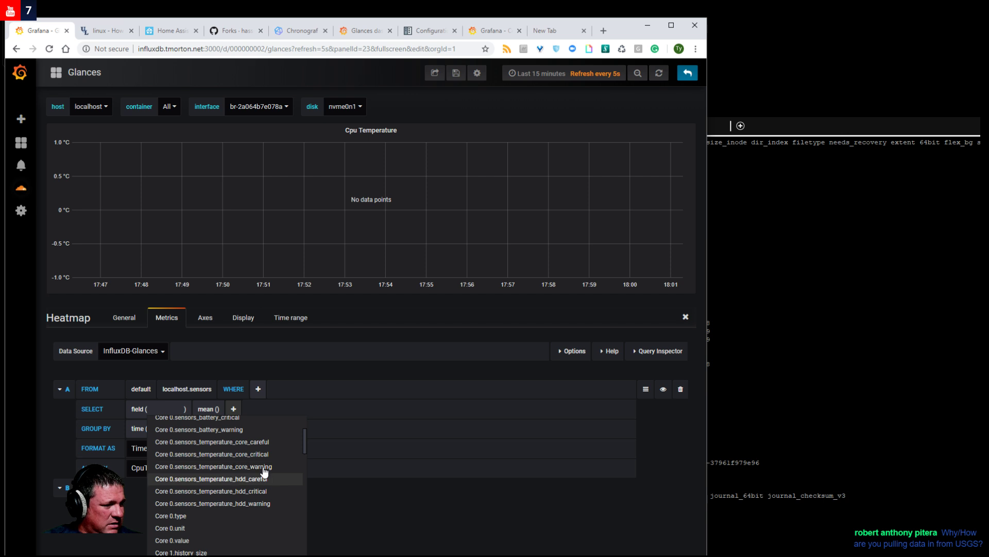
pyautogui.scroll(-2, 258, 528)
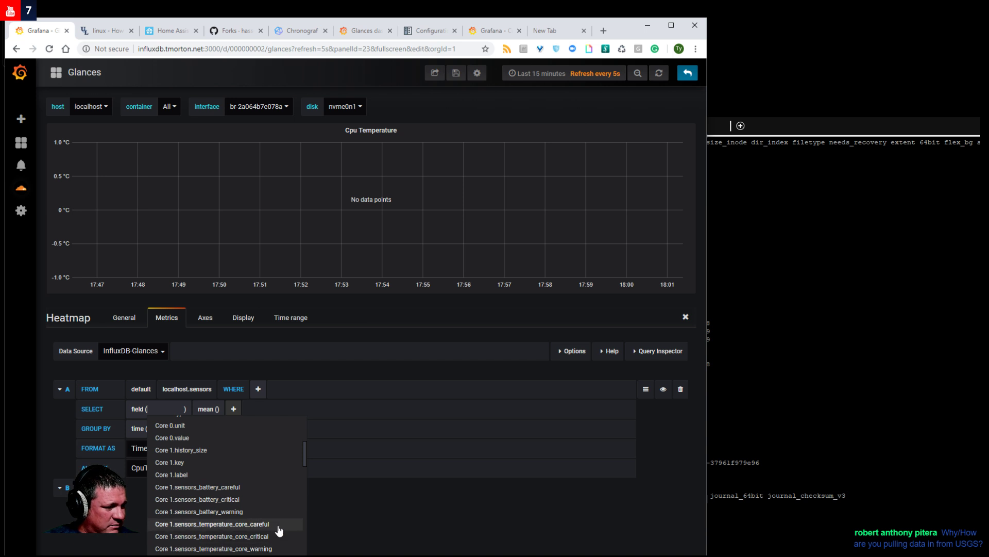
pyautogui.scroll(-2, 278, 529)
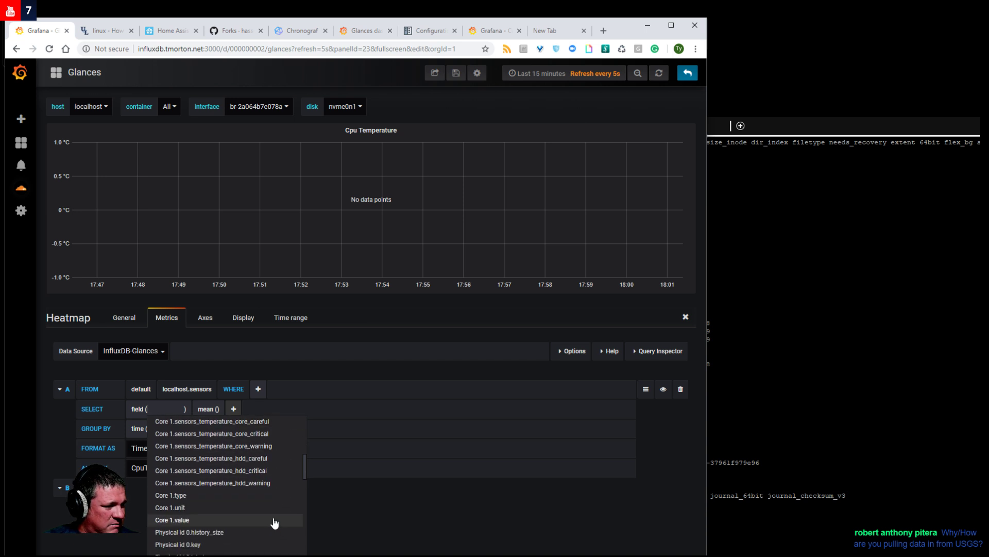
pyautogui.scroll(1, 271, 521)
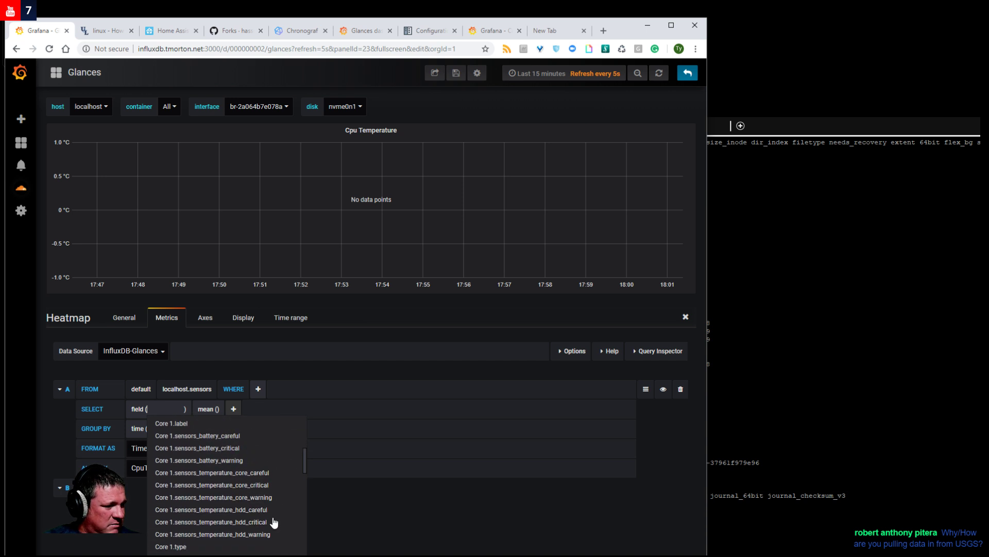
pyautogui.click(411, 495)
# Set the selected field of the Cpu Temperature panel's query A to Core 1.value.
pyautogui.click(173, 411)
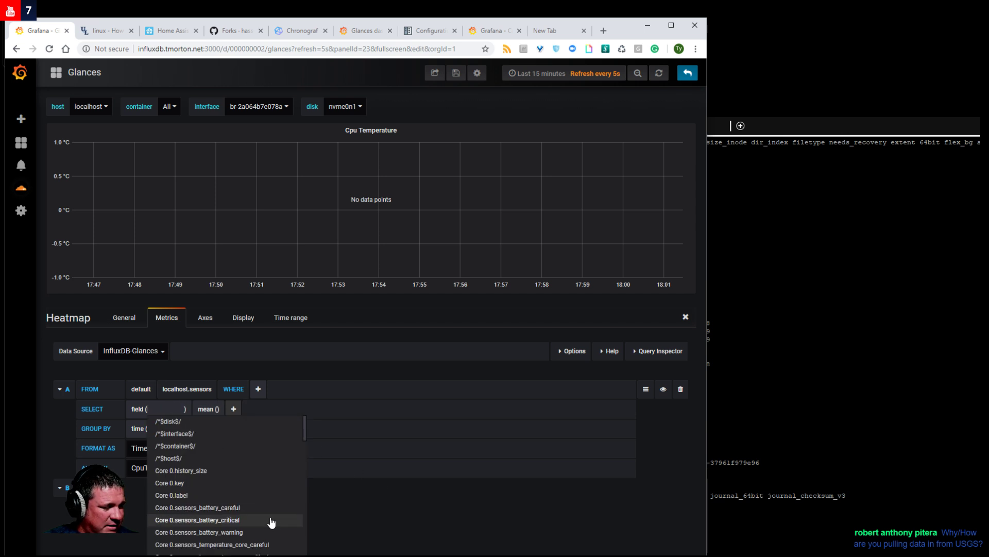
pyautogui.scroll(-3, 294, 521)
pyautogui.scroll(-6, 296, 519)
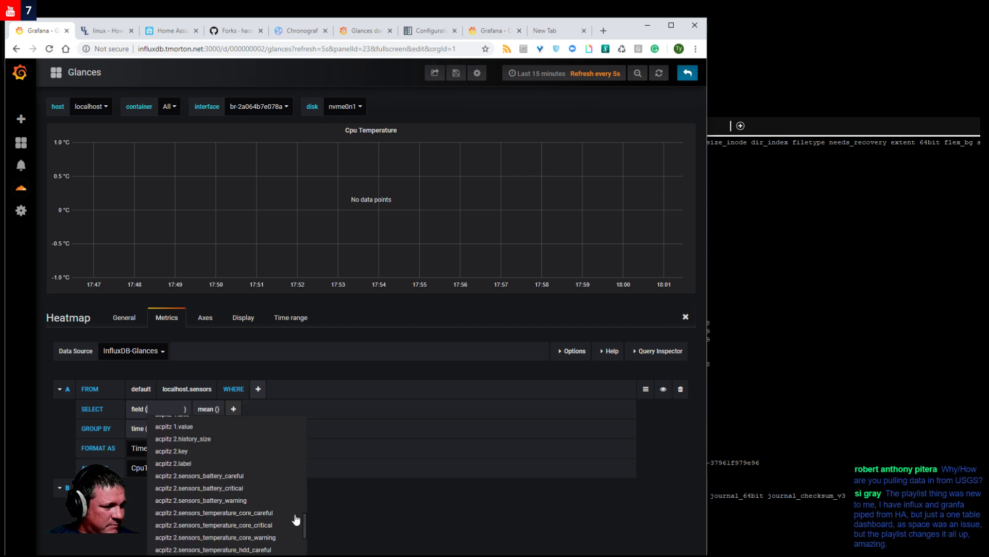
pyautogui.scroll(6, 296, 517)
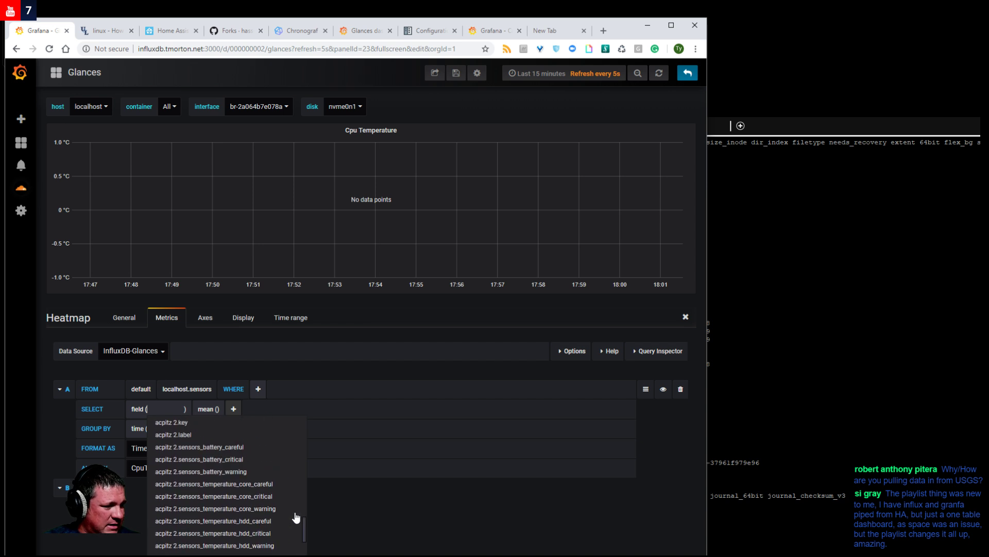
pyautogui.scroll(4, 297, 517)
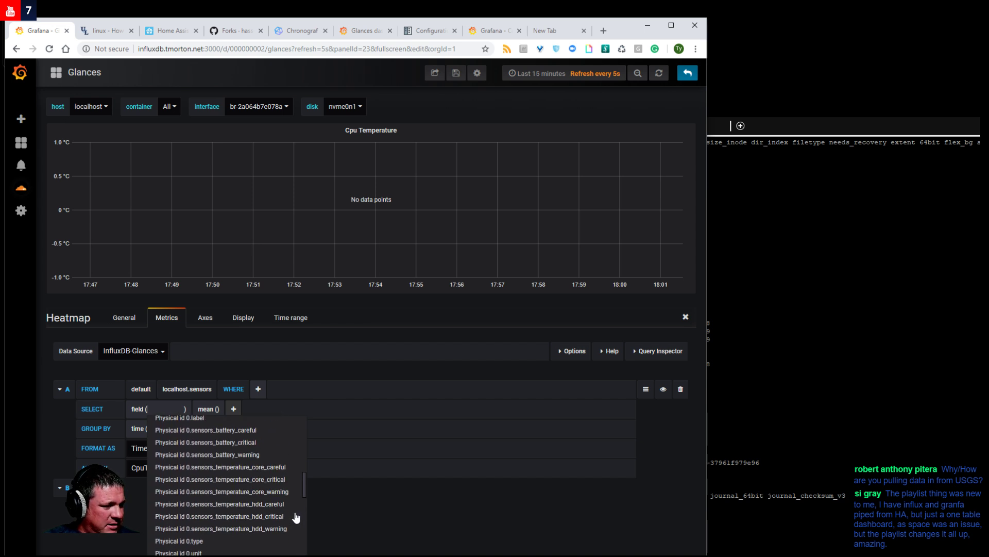
pyautogui.scroll(2, 297, 518)
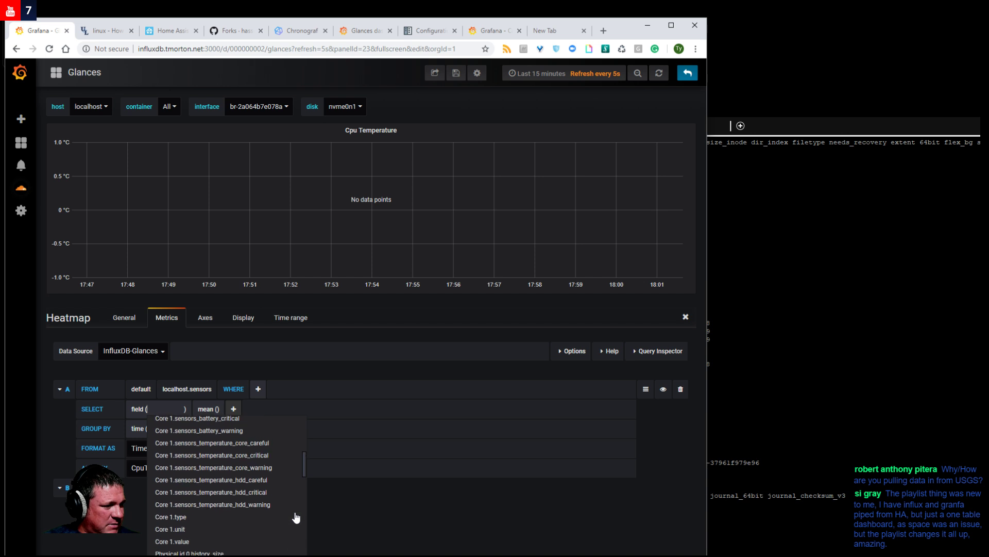
pyautogui.click(194, 541)
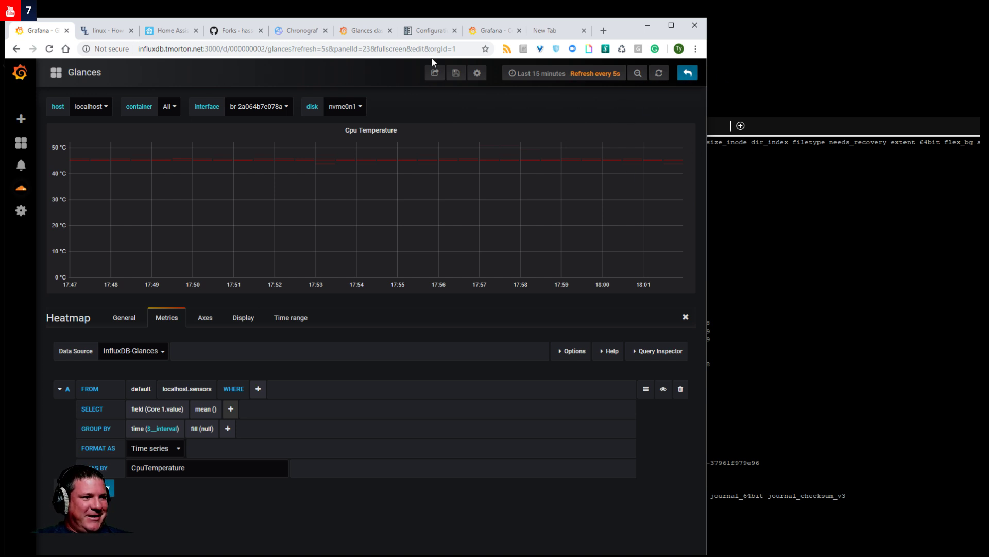
# Save the Glances dashboard with the edited Cpu Temperature panel and return to the full dashboard view.
pyautogui.click(453, 73)
pyautogui.click(327, 244)
pyautogui.click(682, 78)
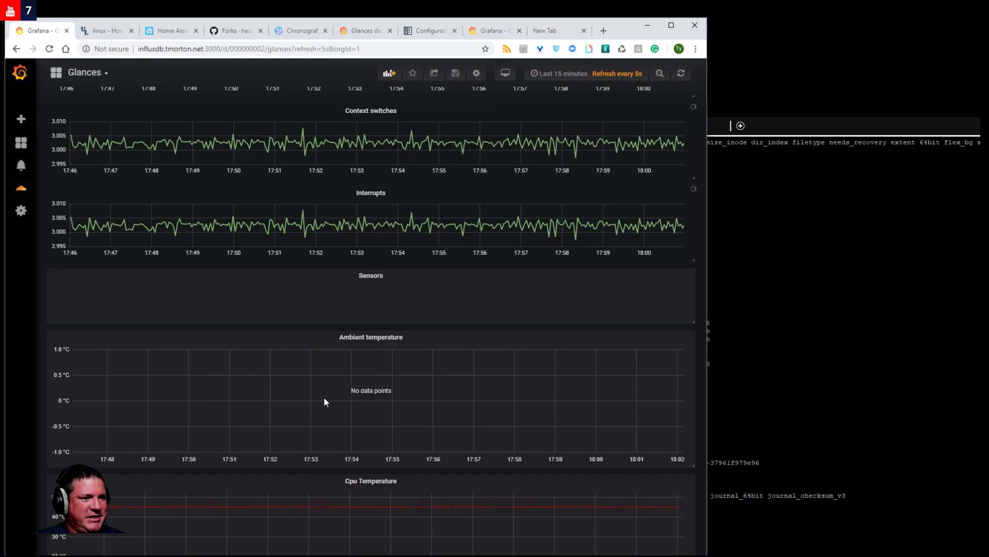
pyautogui.scroll(-15, 324, 397)
pyautogui.scroll(15, 396, 266)
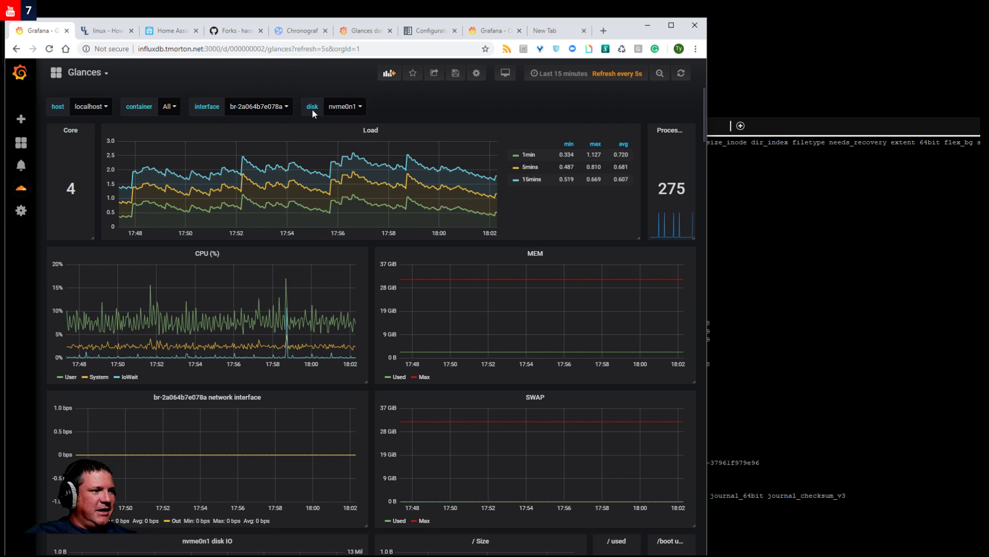
# Filter the Glances dashboard's containers to addon_a0d7b954_influxdb only and view its container CPU consumption panel.
pyautogui.click(169, 108)
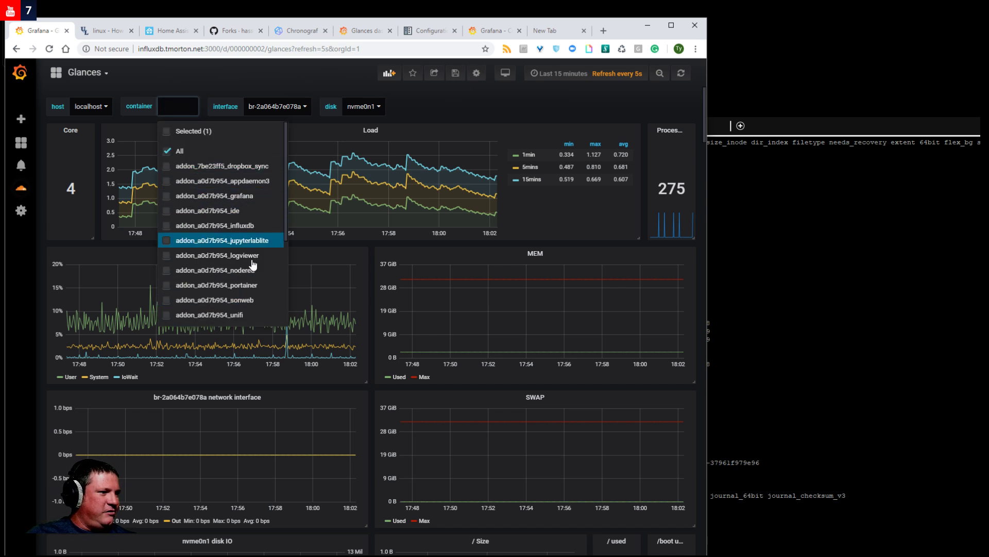
pyautogui.click(258, 225)
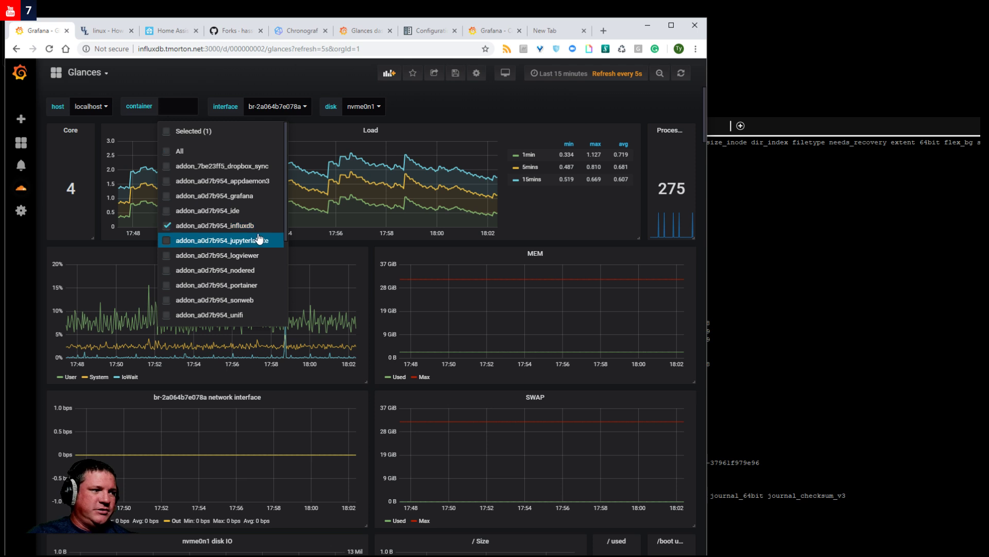
pyautogui.click(396, 104)
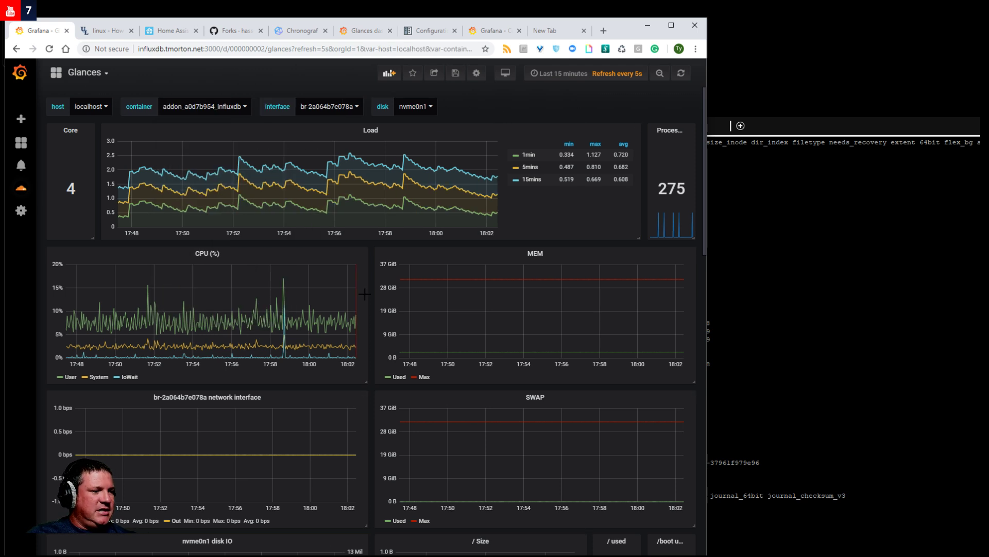
pyautogui.scroll(-15, 433, 431)
pyautogui.scroll(7, 438, 412)
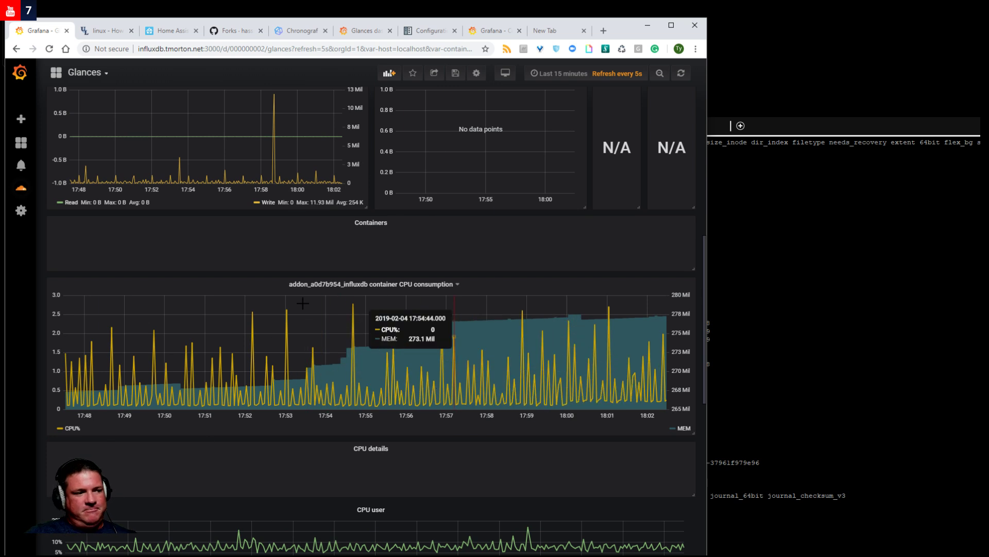
# Add addon_core_nginx_proxy and addon_local_glances to the dashboard's container selection.
pyautogui.scroll(9, 480, 441)
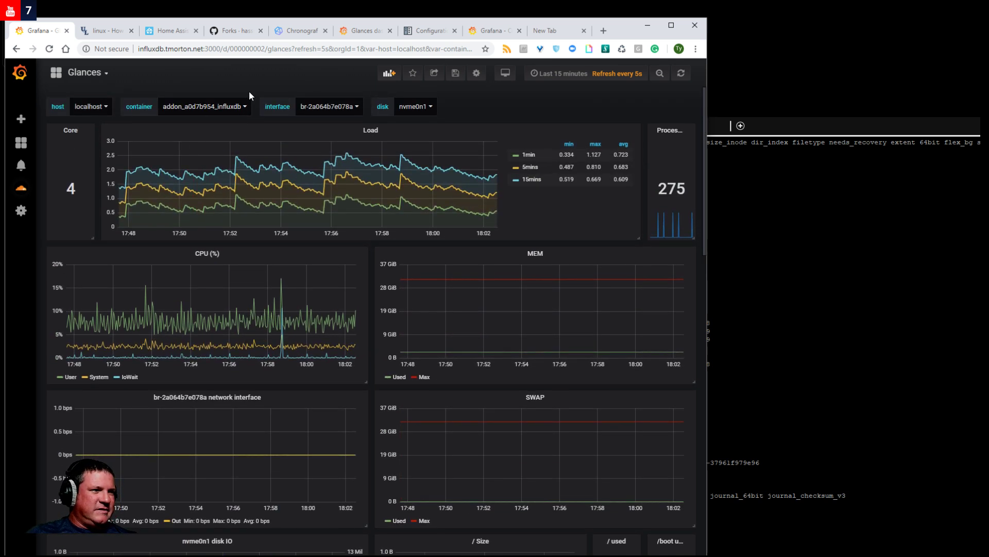
pyautogui.click(245, 108)
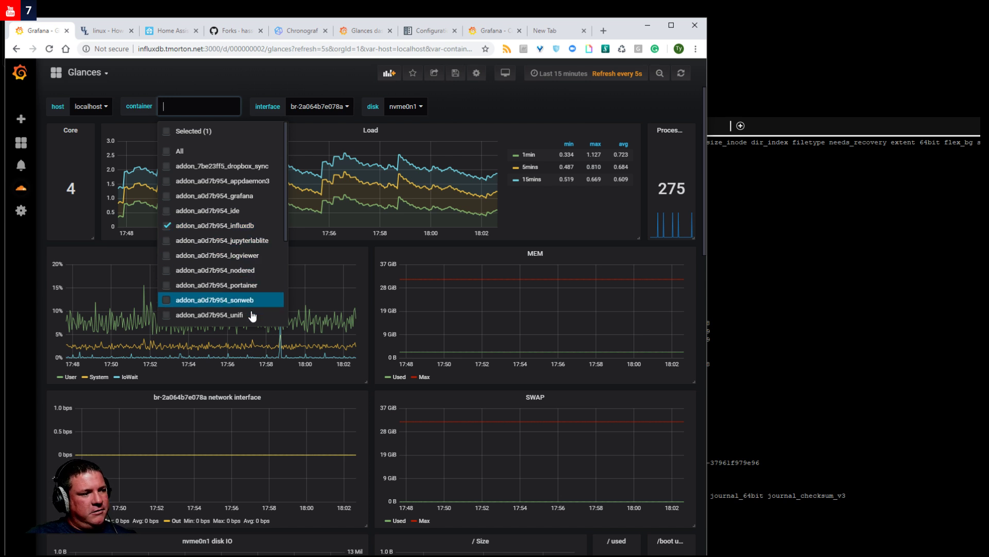
pyautogui.scroll(-2, 247, 237)
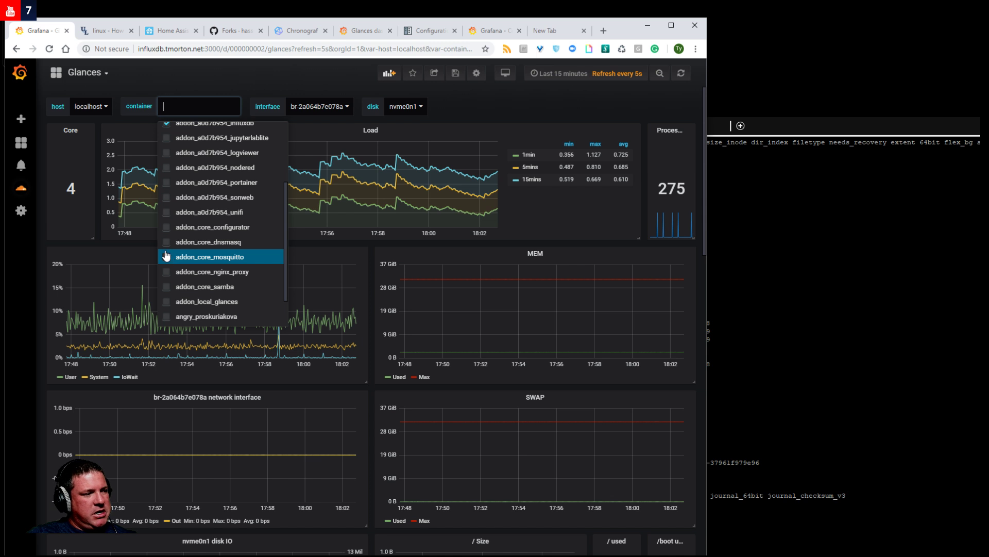
pyautogui.click(167, 272)
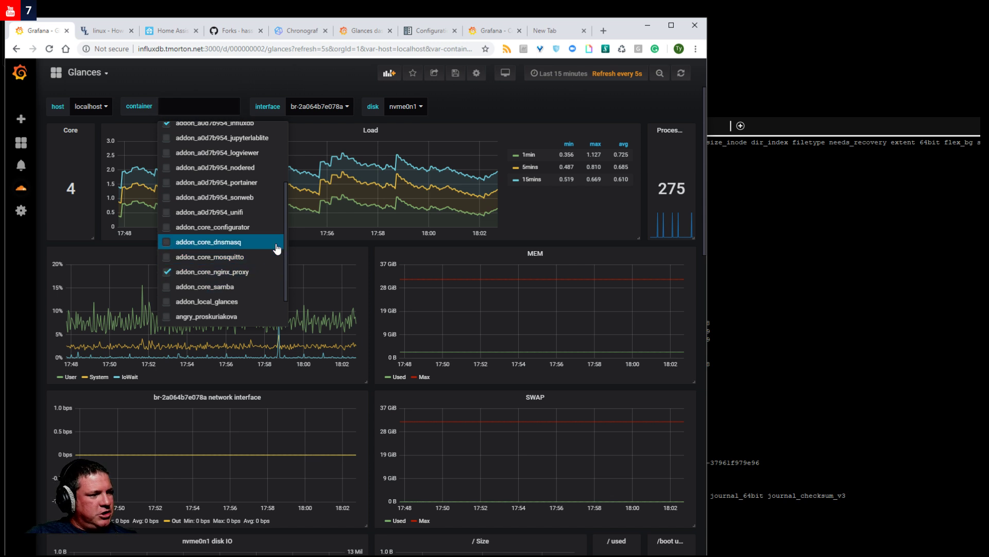
pyautogui.scroll(-1, 244, 260)
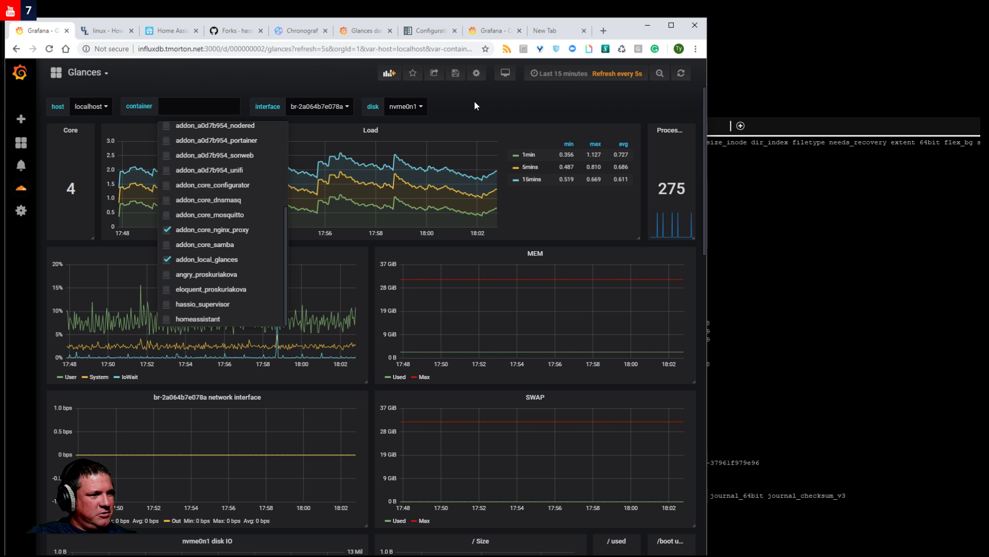
pyautogui.click(461, 92)
# Examine the CPU and memory graphs of the three selected containers along with the dashboard's overview panels.
pyautogui.scroll(-10, 412, 396)
pyautogui.scroll(-1, 412, 396)
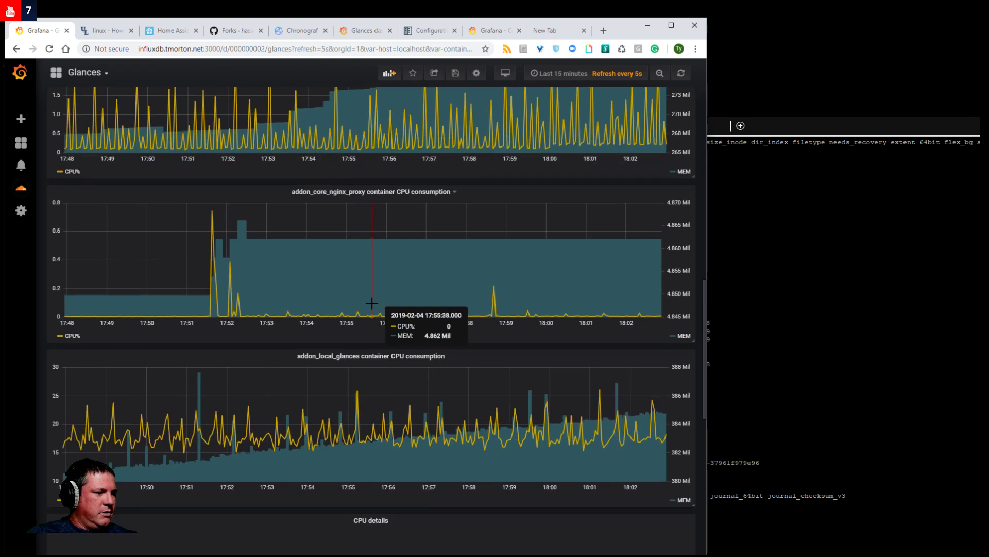
pyautogui.scroll(1, 381, 309)
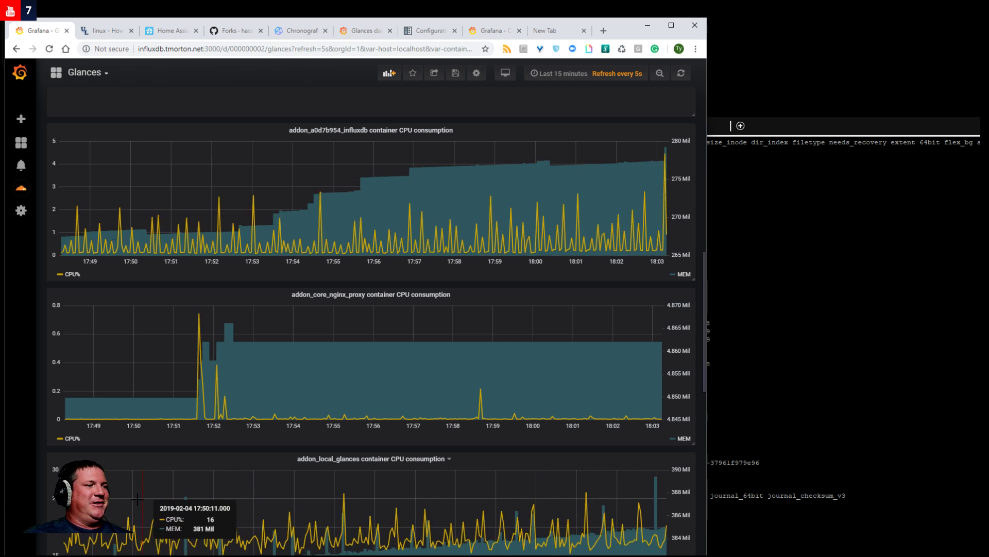
pyautogui.scroll(8, 142, 497)
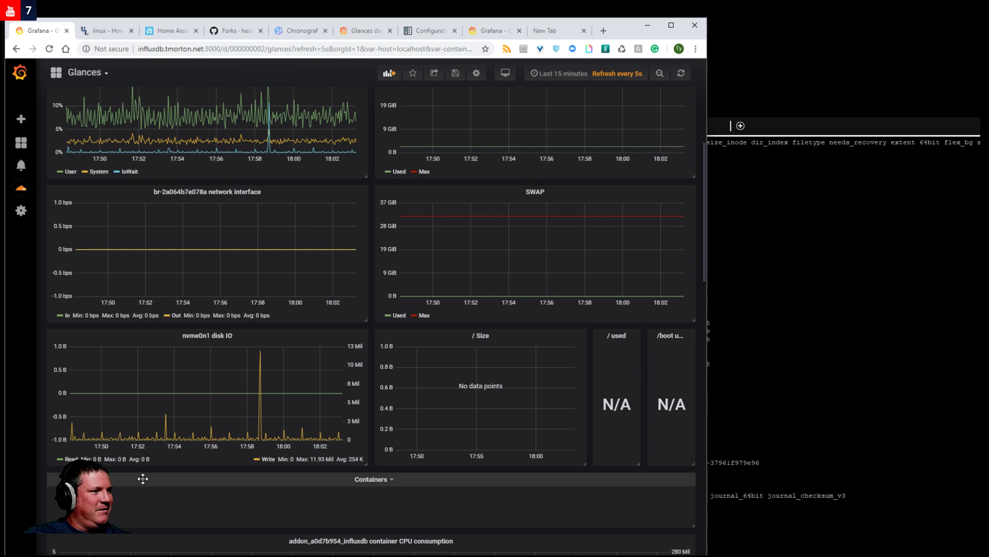
pyautogui.scroll(4, 143, 478)
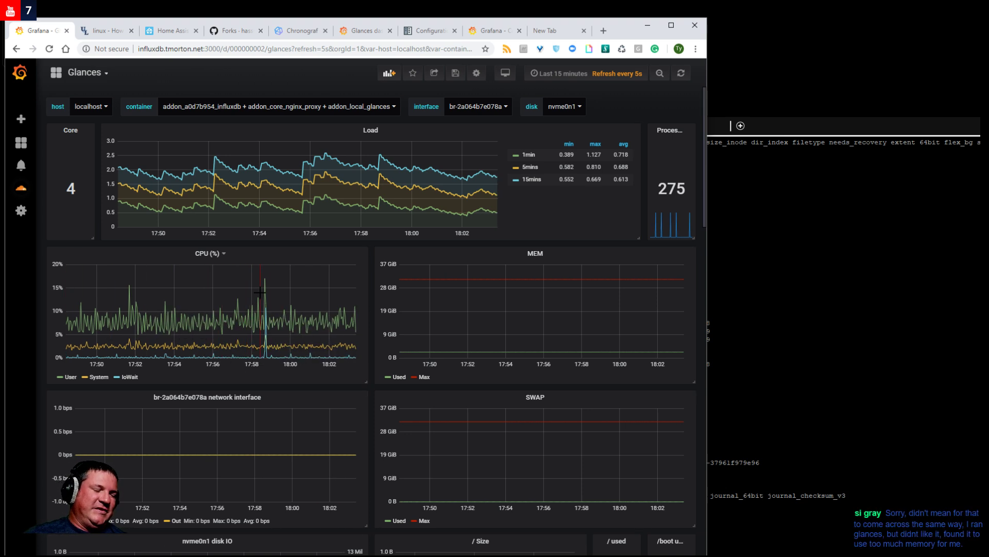
pyautogui.scroll(-10, 268, 309)
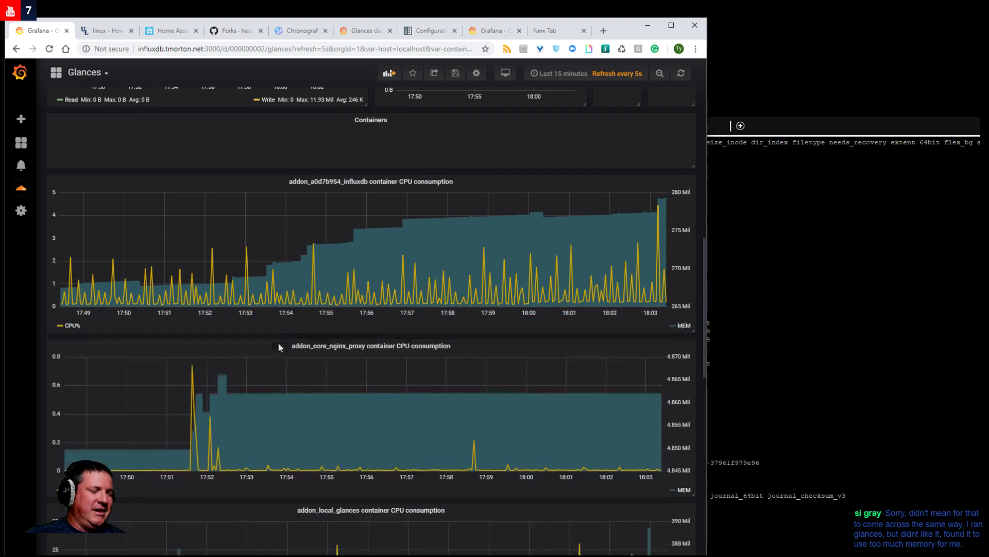
pyautogui.scroll(-6, 281, 341)
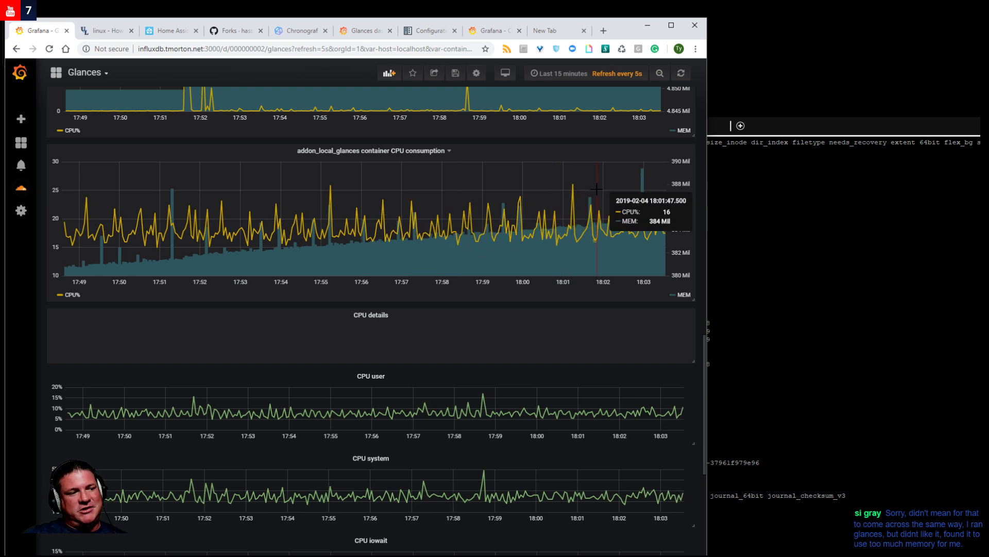
pyautogui.scroll(4, 487, 250)
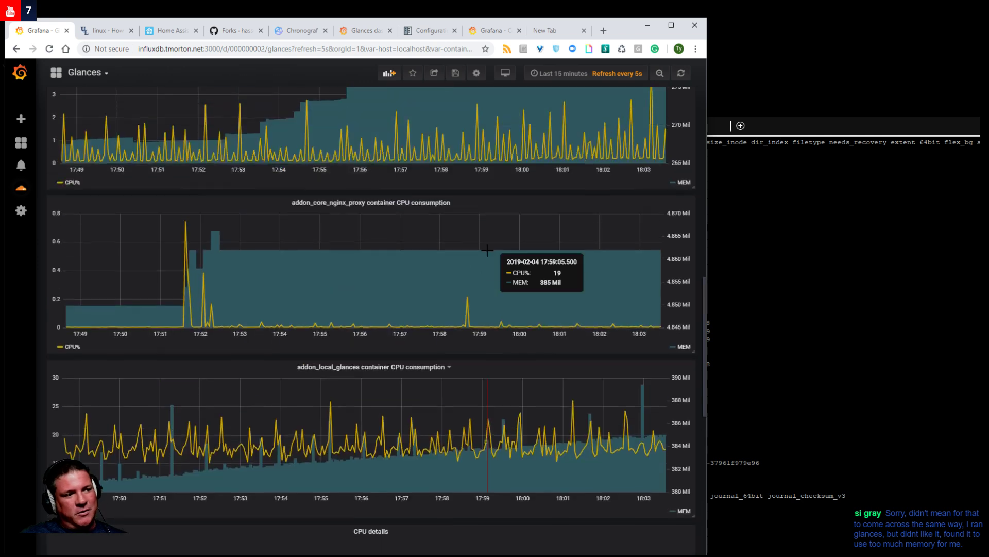
pyautogui.scroll(15, 487, 250)
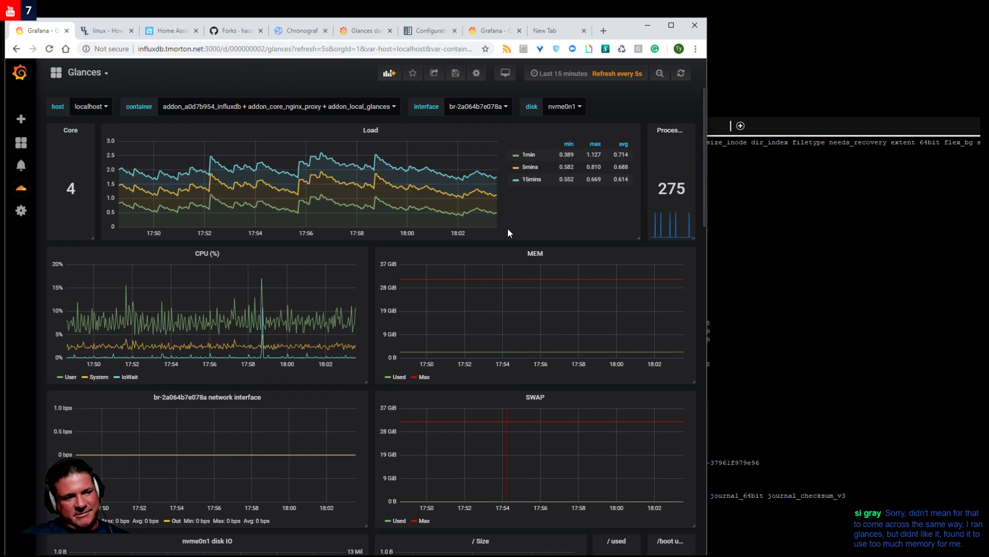
pyautogui.scroll(-12, 508, 228)
pyautogui.scroll(9, 508, 227)
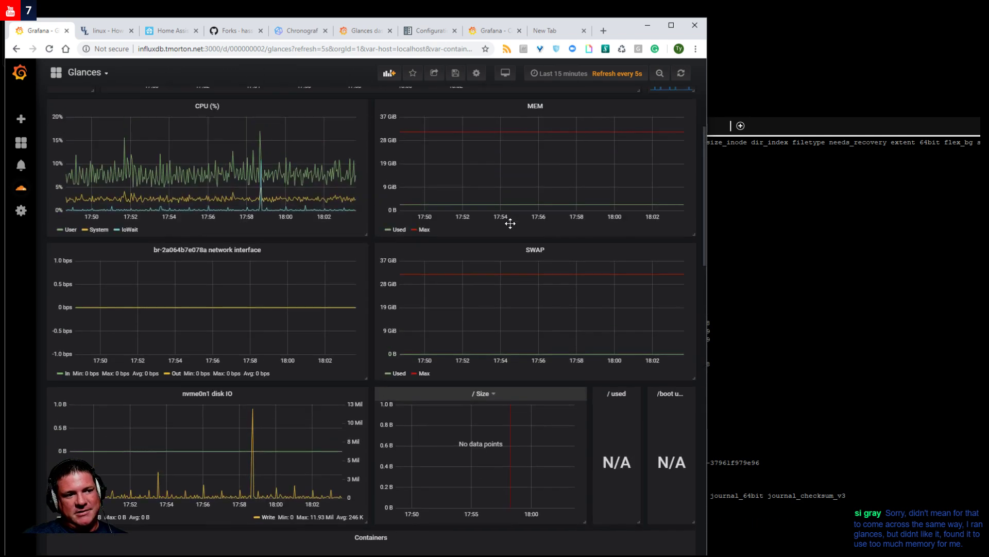
pyautogui.scroll(4, 510, 223)
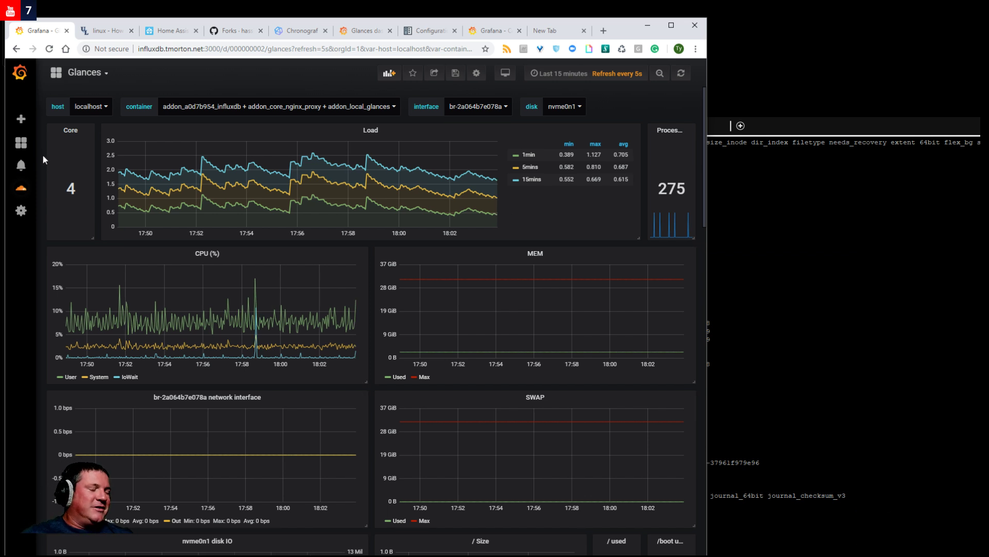
pyautogui.moveTo(256, 340)
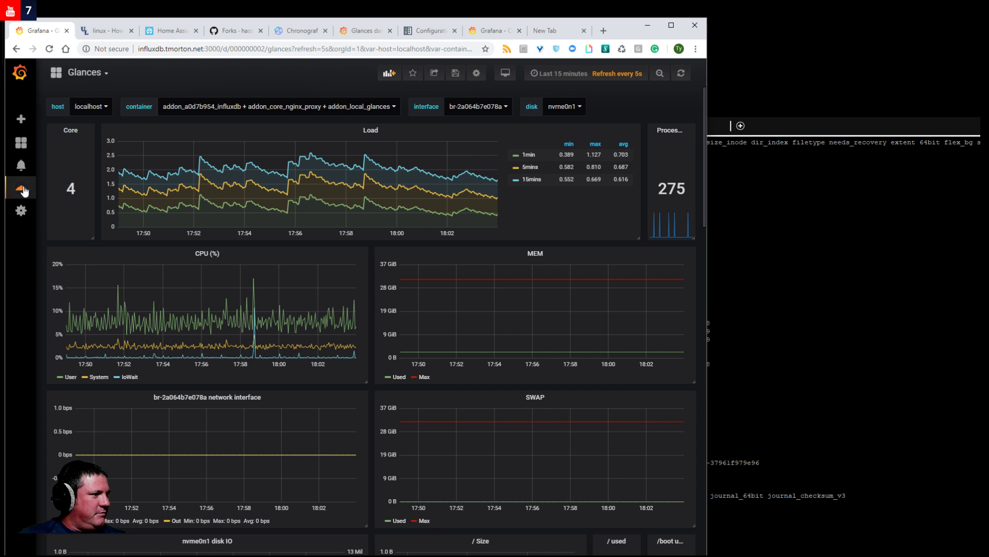
pyautogui.moveTo(21, 171)
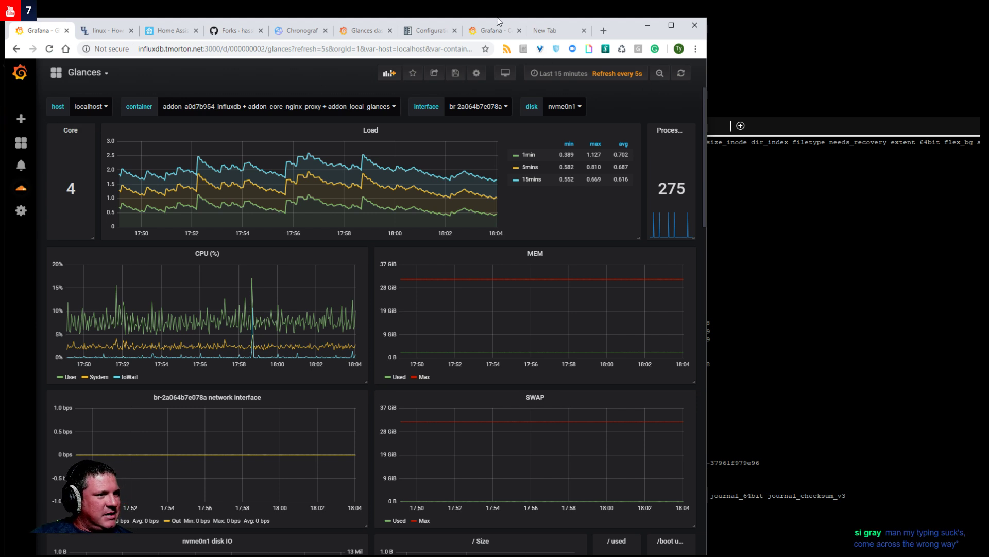
# Switch to the Grafana Labs website and open its listing of official and community-built dashboards.
pyautogui.click(501, 31)
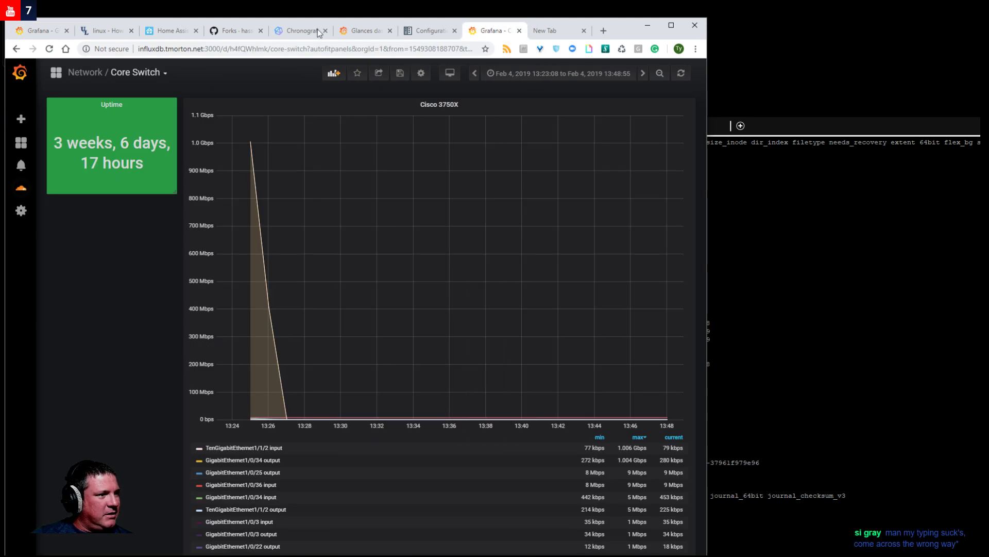
pyautogui.click(360, 32)
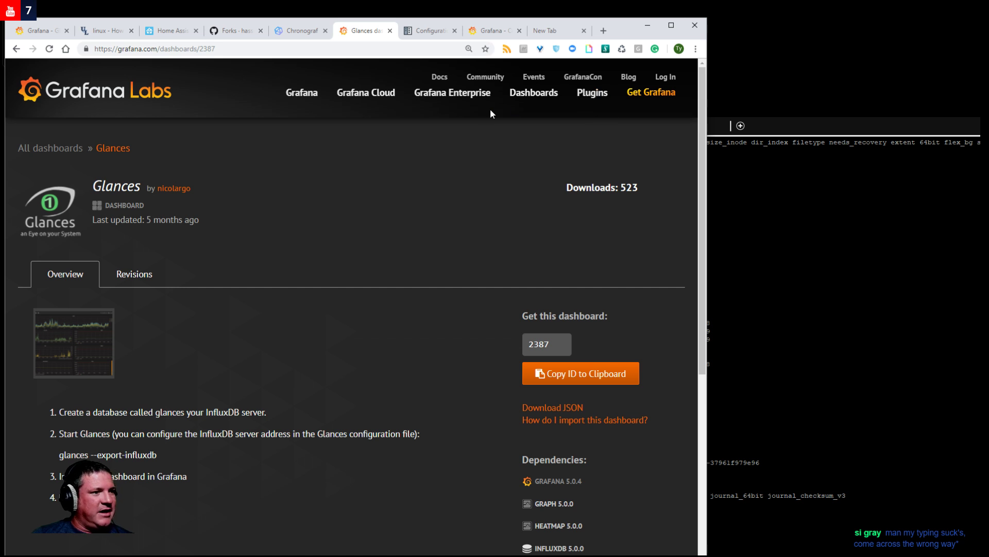
pyautogui.click(540, 94)
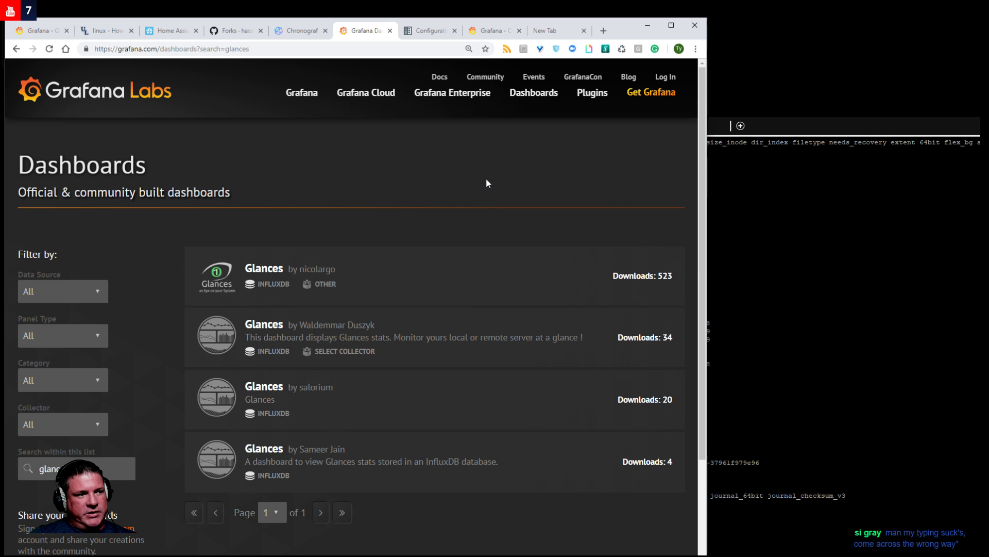
# Open the Grafana Labs plugin catalogue and look through the available application, panel and data source plugins.
pyautogui.click(594, 98)
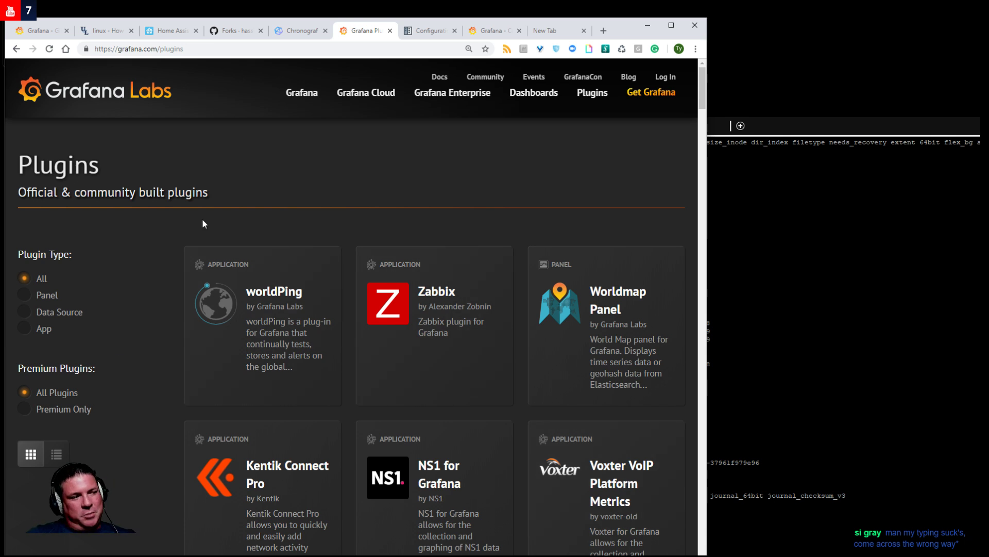
pyautogui.scroll(-15, 419, 323)
pyautogui.scroll(-10, 420, 323)
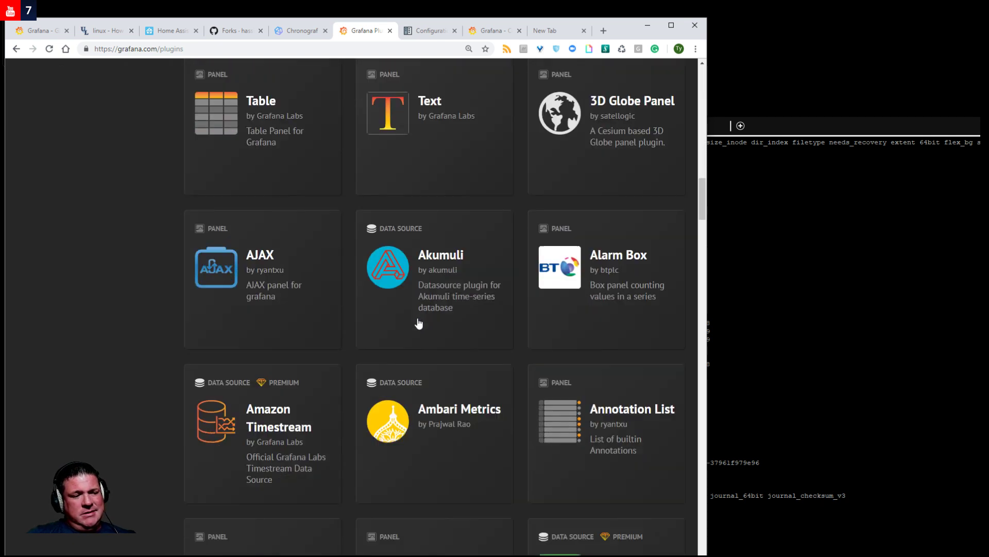
pyautogui.scroll(-3, 419, 323)
pyautogui.scroll(-5, 420, 323)
pyautogui.scroll(6, 426, 328)
pyautogui.scroll(-15, 426, 329)
pyautogui.scroll(-8, 426, 329)
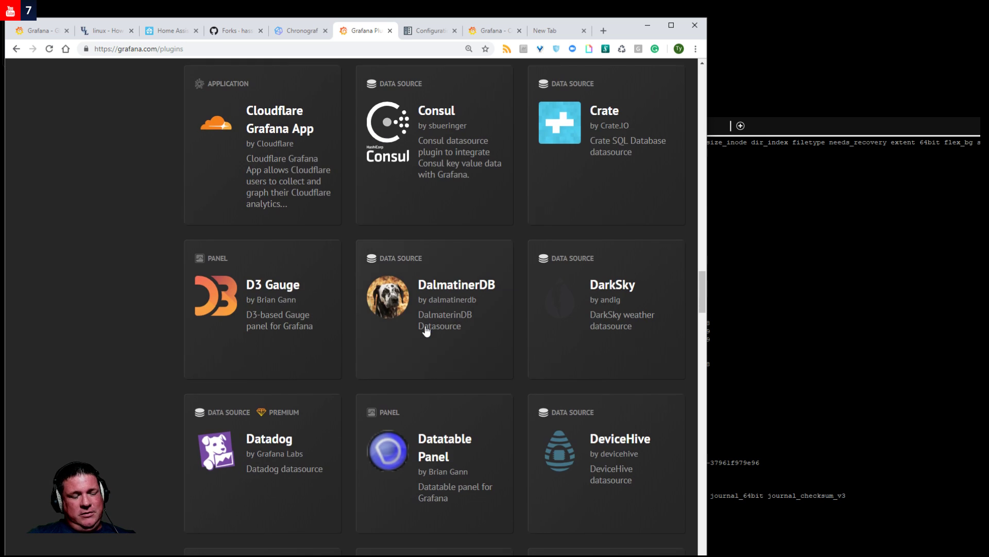
pyautogui.scroll(1, 429, 349)
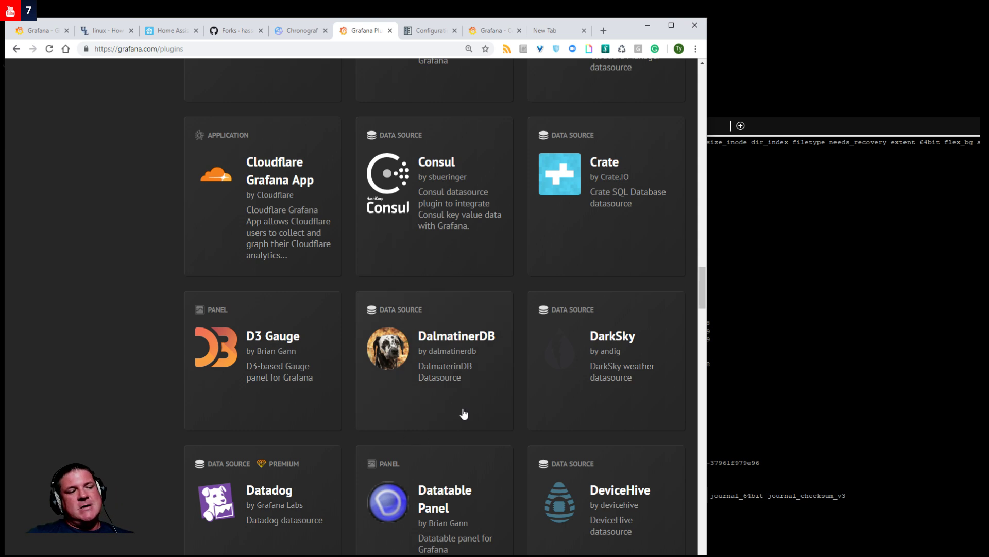
pyautogui.scroll(15, 464, 414)
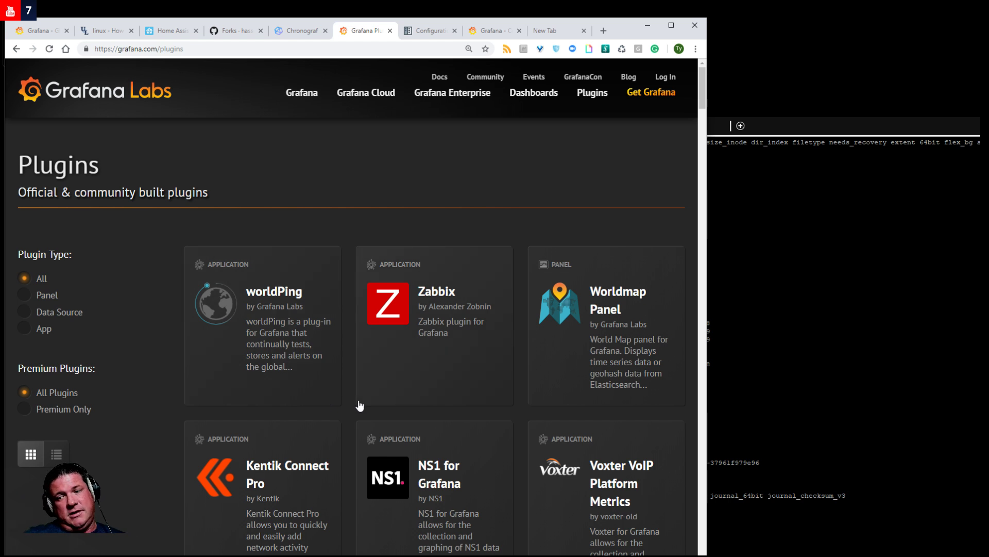
# Switch to Home Assistant and review the Glances add-on's InfluxDB configuration and its add-on details.
pyautogui.click(59, 30)
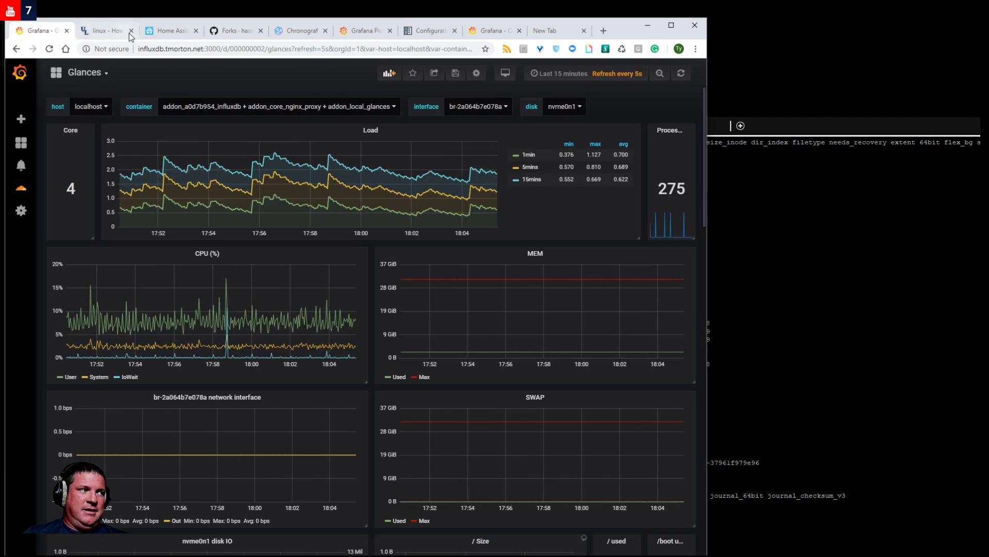
pyautogui.click(175, 29)
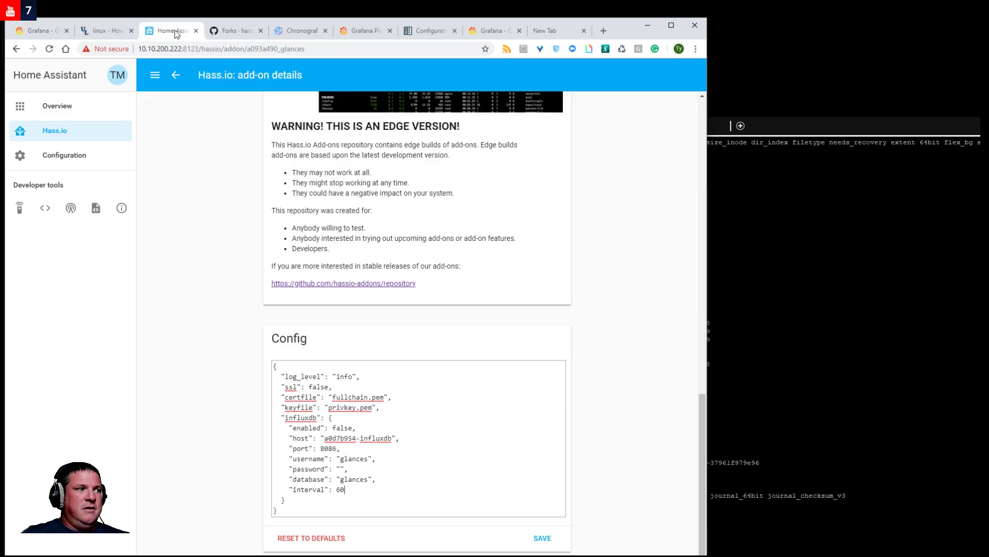
pyautogui.scroll(-1, 353, 419)
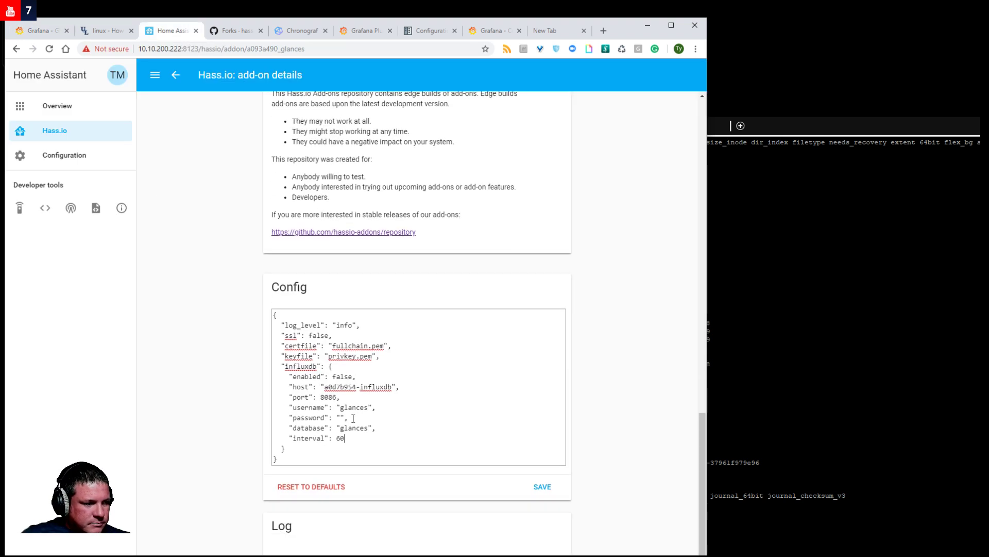
pyautogui.scroll(3, 353, 419)
pyautogui.scroll(-3, 354, 420)
pyautogui.scroll(10, 354, 420)
pyautogui.scroll(6, 353, 418)
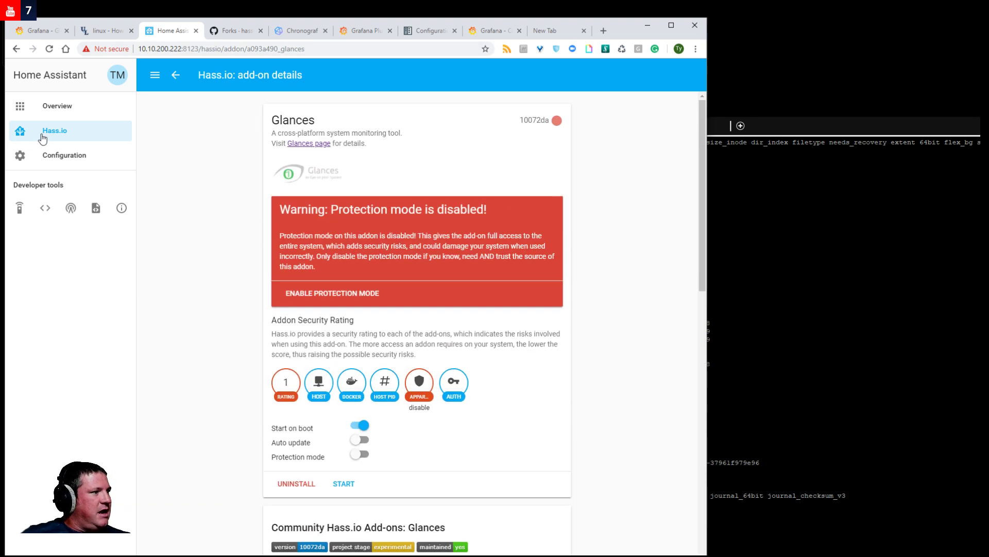
# Return to the Hass.io add-on store and open the details of the Grafana add-on.
pyautogui.click(173, 87)
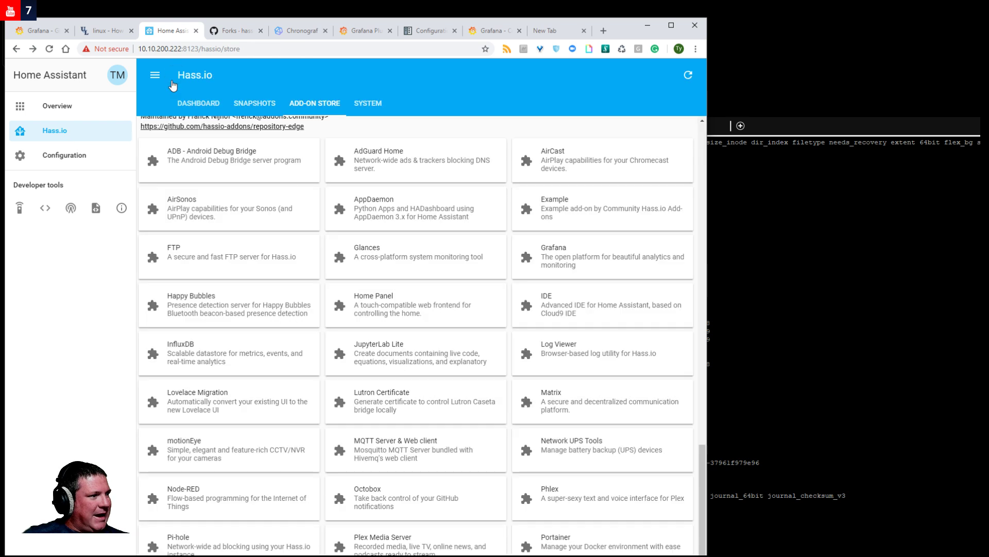
pyautogui.click(601, 263)
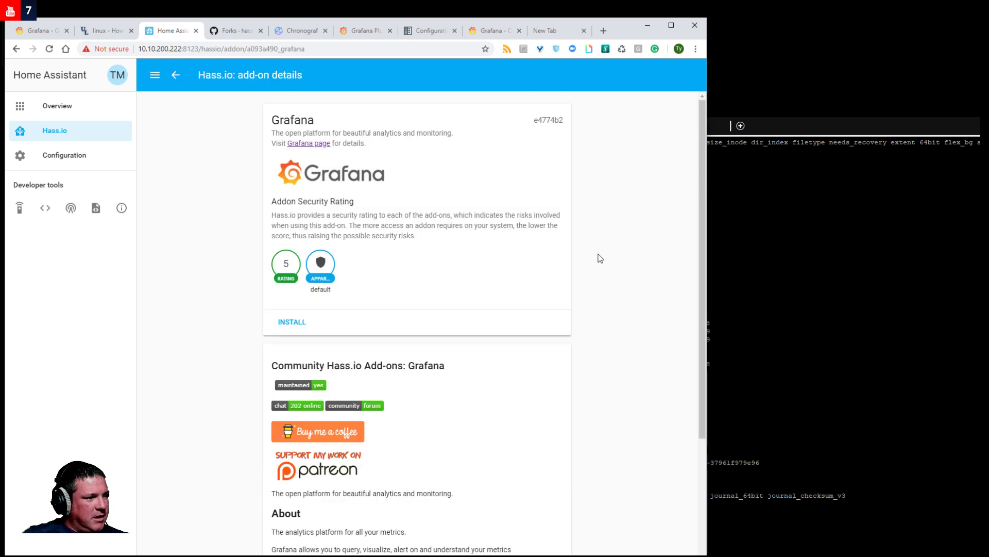
# Review the Grafana add-on details, including the other Home Assistant instance's configuration, and highlight its plugins list there.
pyautogui.scroll(-8, 327, 415)
pyautogui.scroll(8, 330, 389)
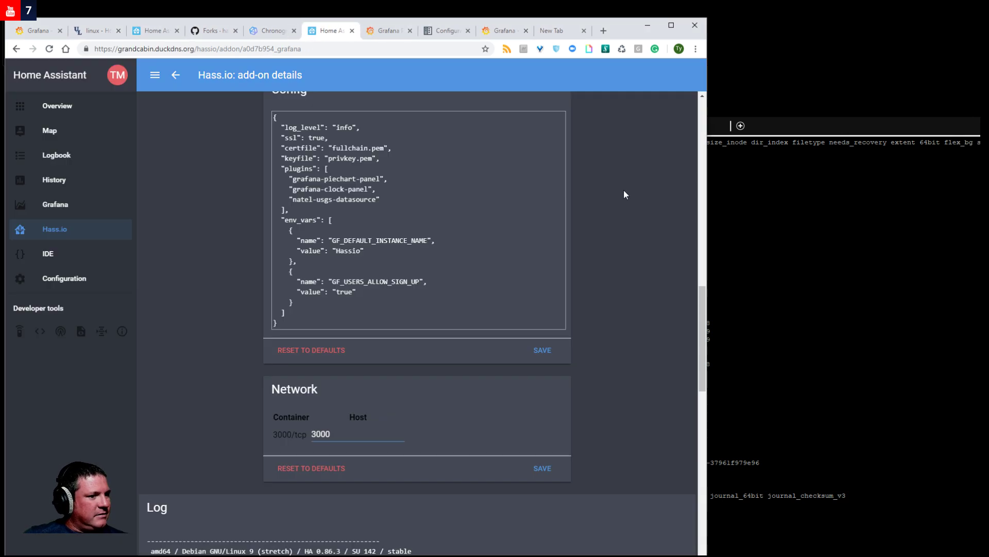
pyautogui.scroll(7, 592, 384)
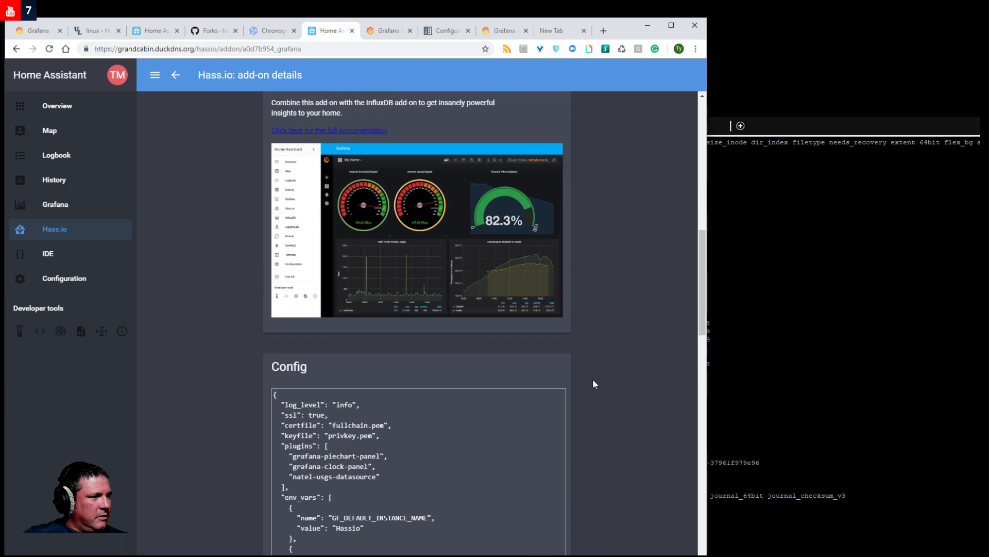
pyautogui.scroll(10, 593, 384)
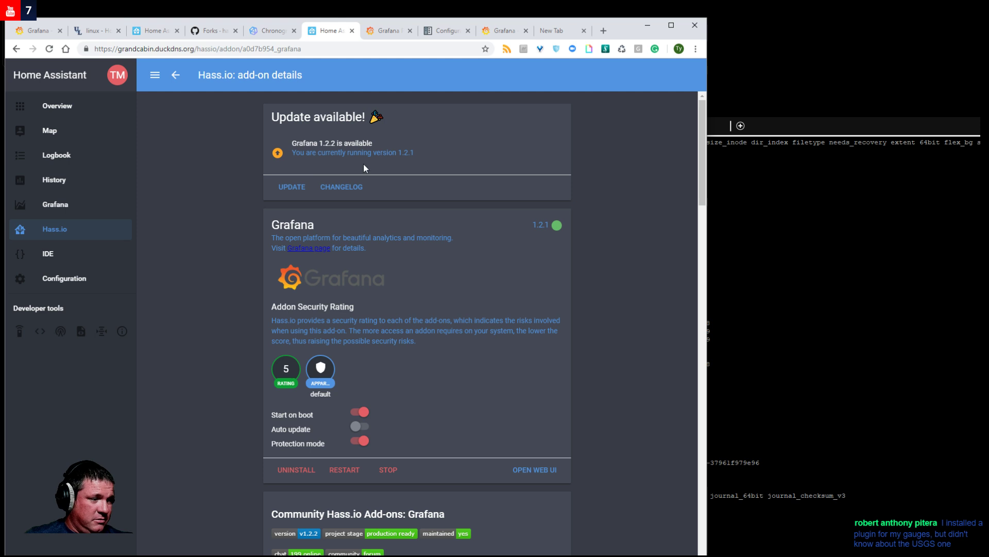
pyautogui.scroll(-13, 376, 206)
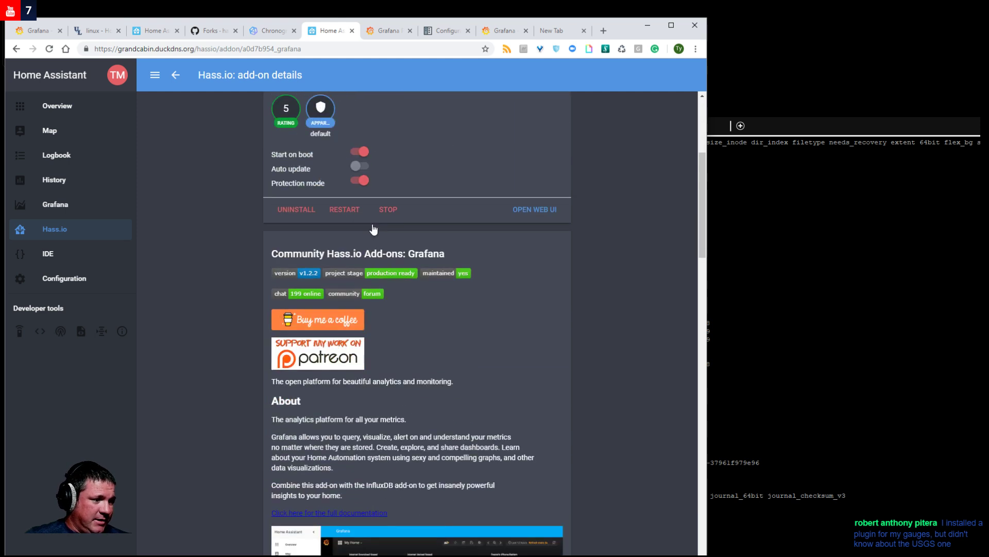
pyautogui.scroll(1, 381, 285)
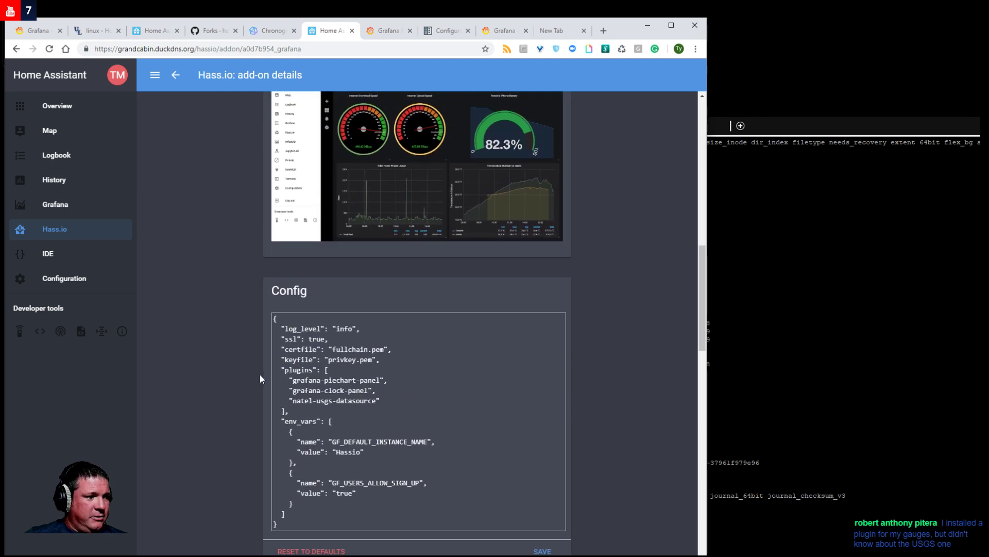
pyautogui.moveTo(283, 369); pyautogui.dragTo(399, 396)
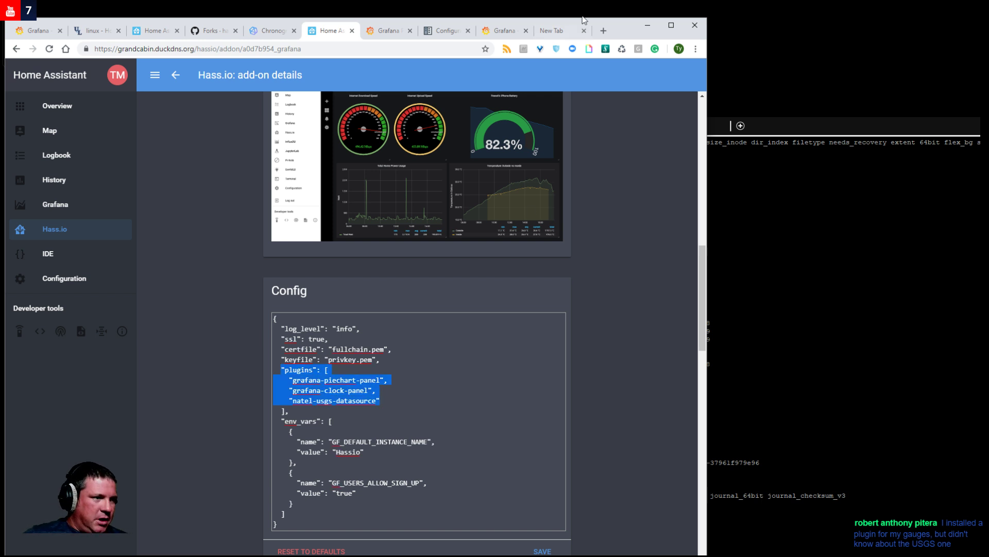
# Return to the Grafana Labs plugin catalogue, open the worldPing application and look through its overview.
pyautogui.click(503, 35)
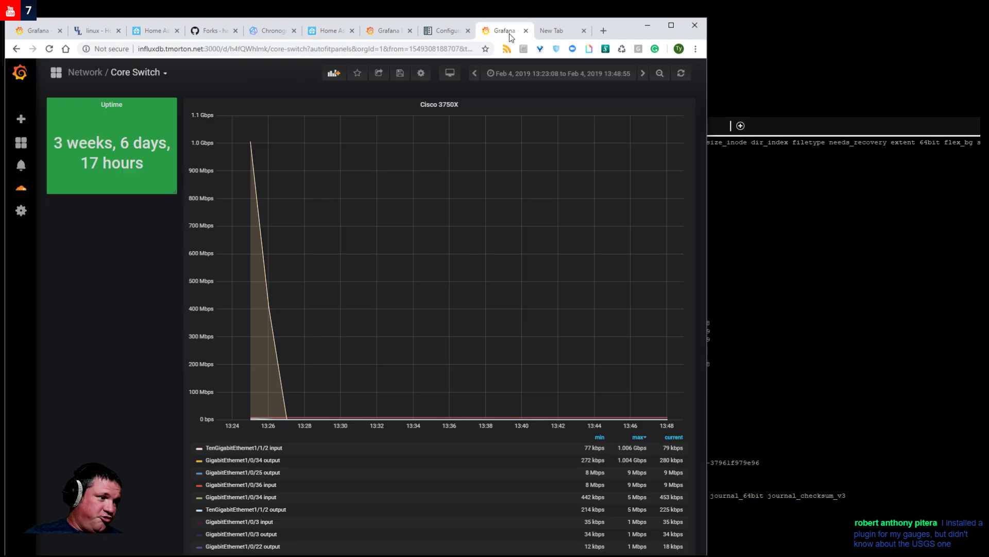
pyautogui.click(392, 32)
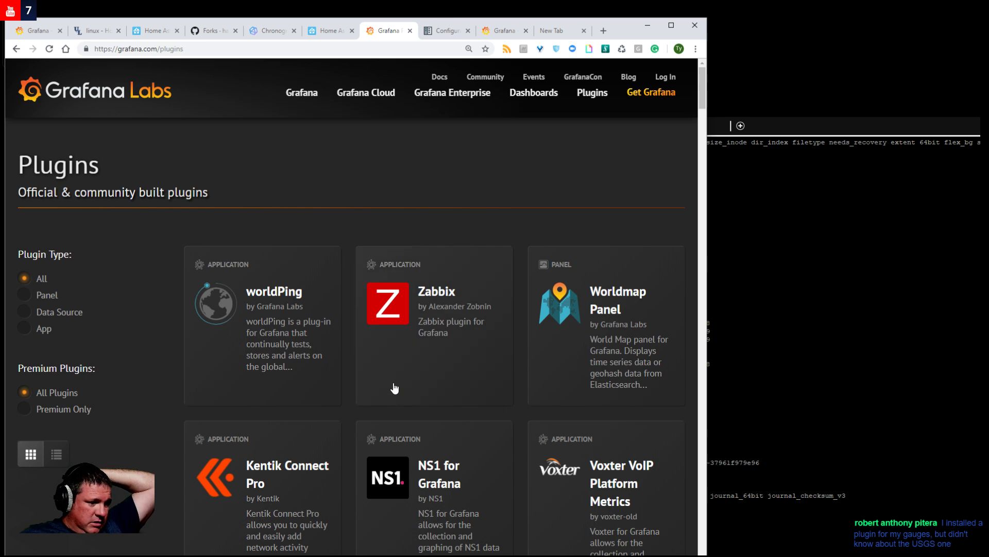
pyautogui.click(322, 328)
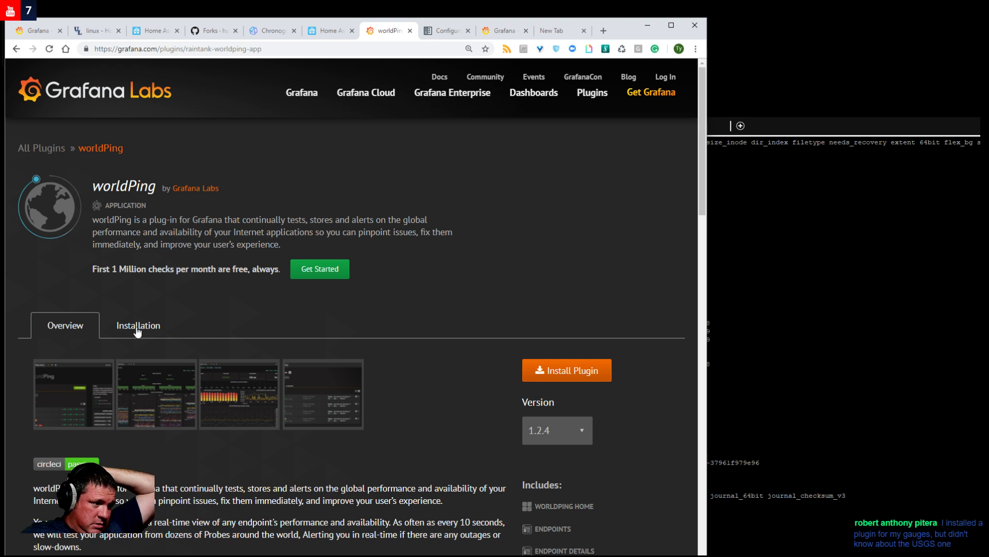
pyautogui.scroll(-1, 327, 330)
pyautogui.scroll(-3, 326, 329)
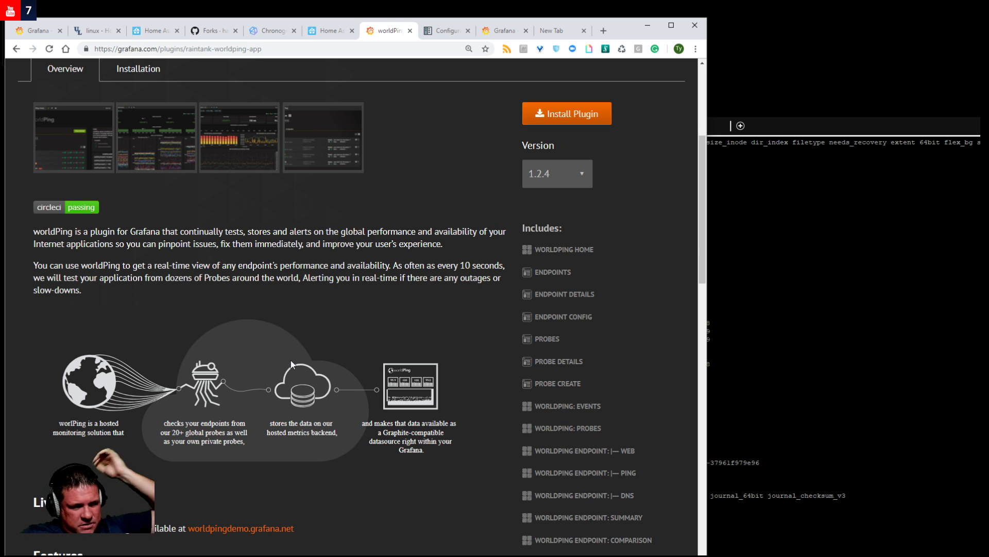
pyautogui.scroll(1, 327, 353)
pyautogui.scroll(5, 327, 353)
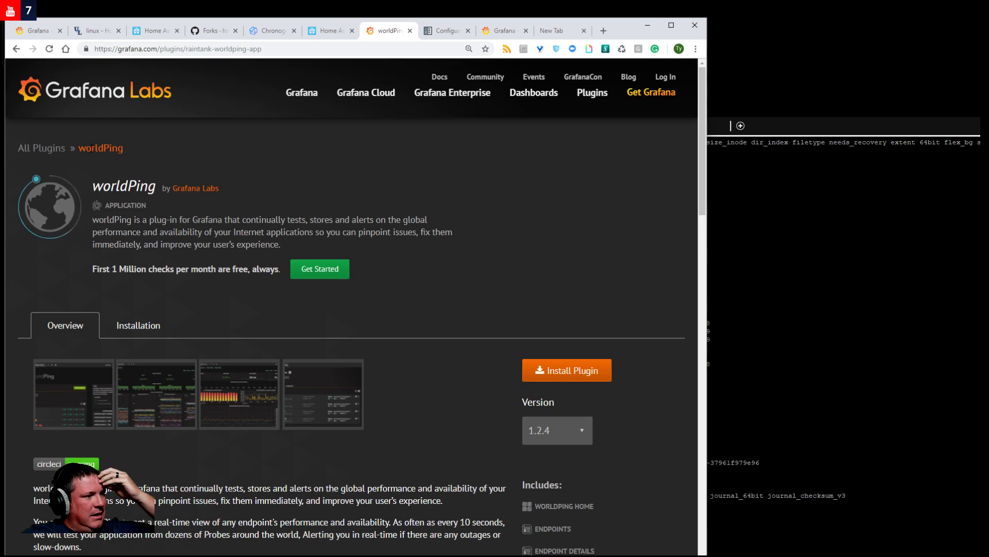
# Go back to the full plugin list and search the page for "ping", cycling through the matches.
pyautogui.click(45, 149)
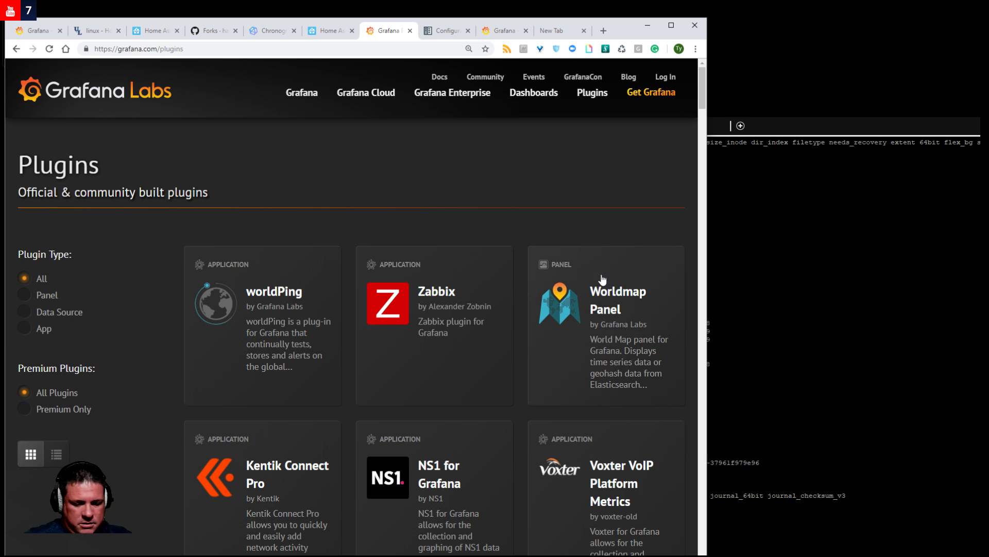
pyautogui.hotkey('ctrl', 'f')
pyautogui.write('p')
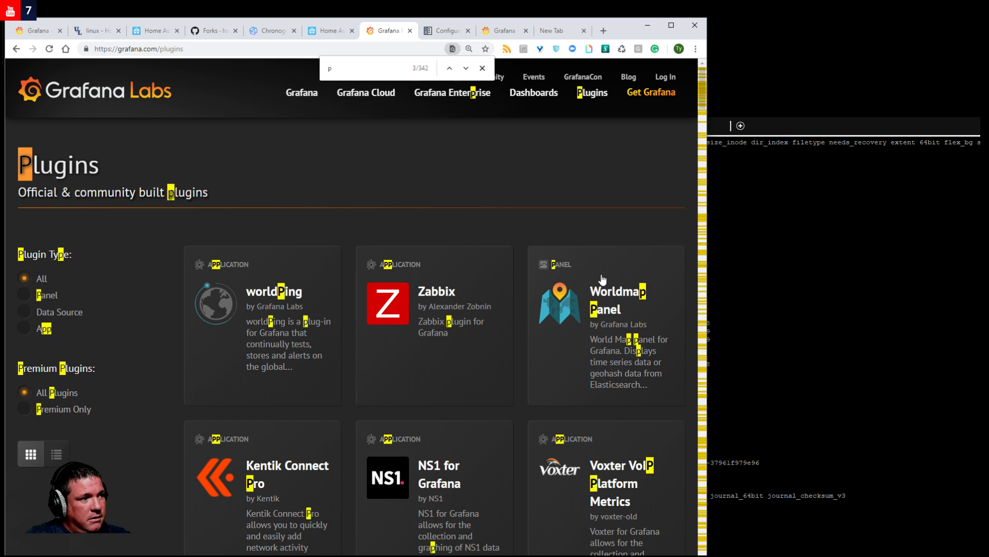
pyautogui.write('ing')
pyautogui.press('Return')
pyautogui.press('Return')
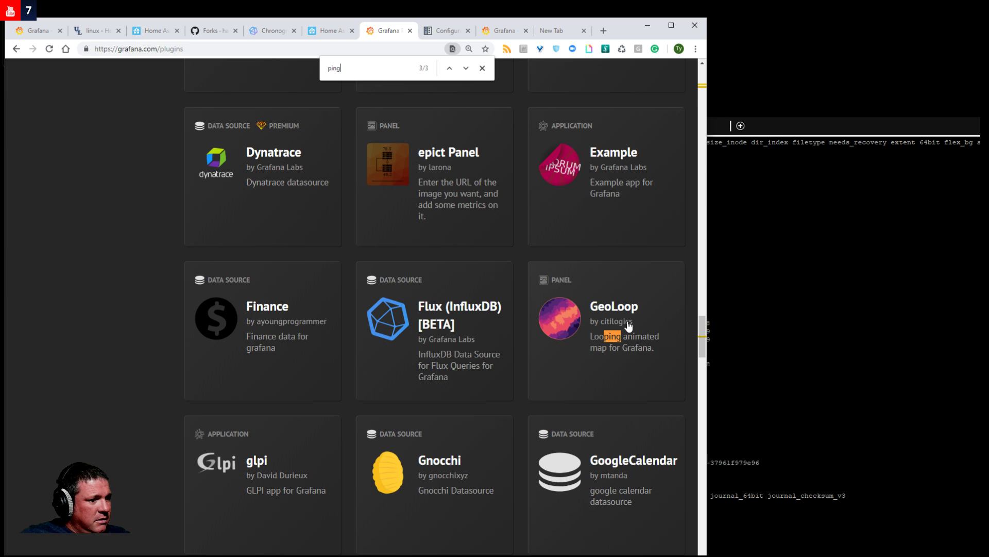
pyautogui.press('Return')
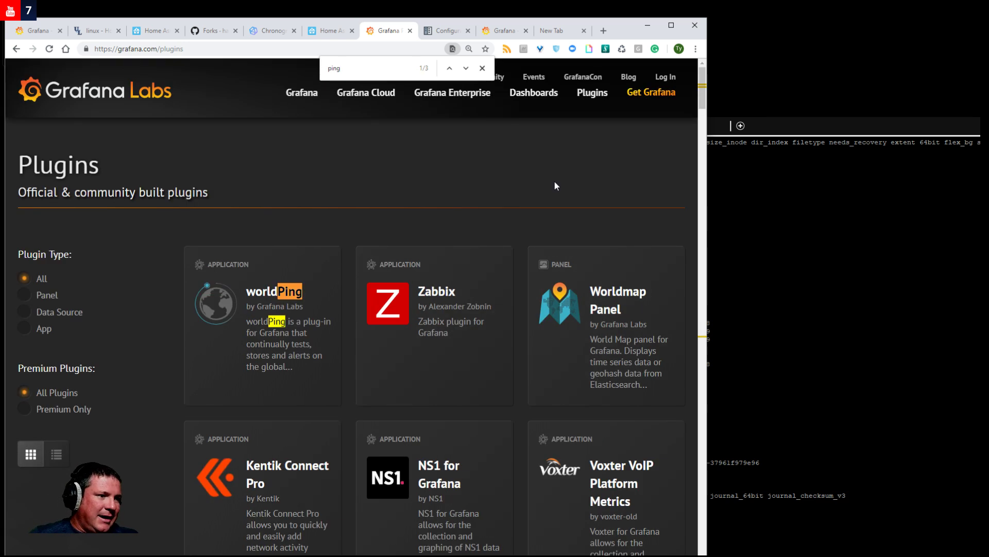
# Browse down the plugin catalogue, open the USGS Water Services data source and read its overview.
pyautogui.scroll(-5, 532, 429)
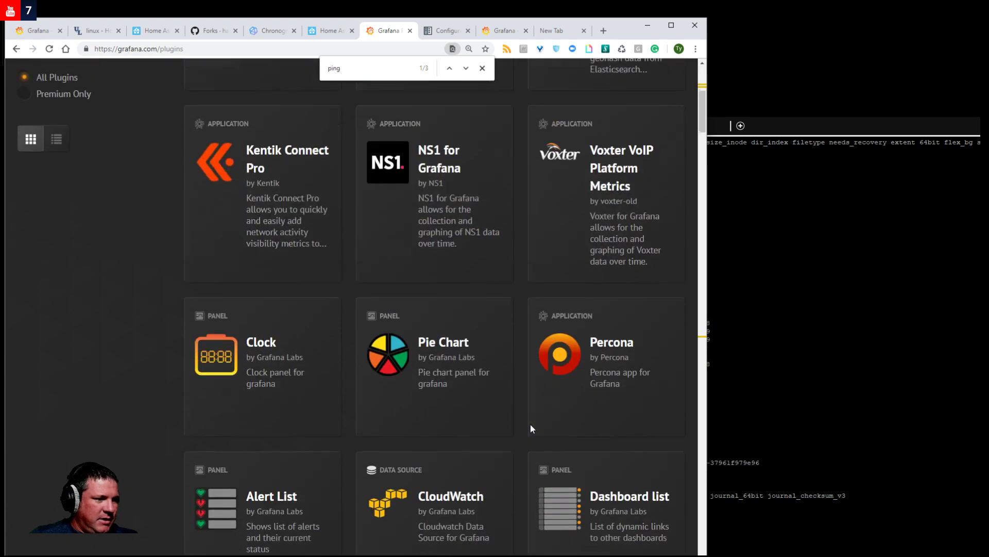
pyautogui.scroll(-7, 505, 505)
pyautogui.scroll(-20, 510, 509)
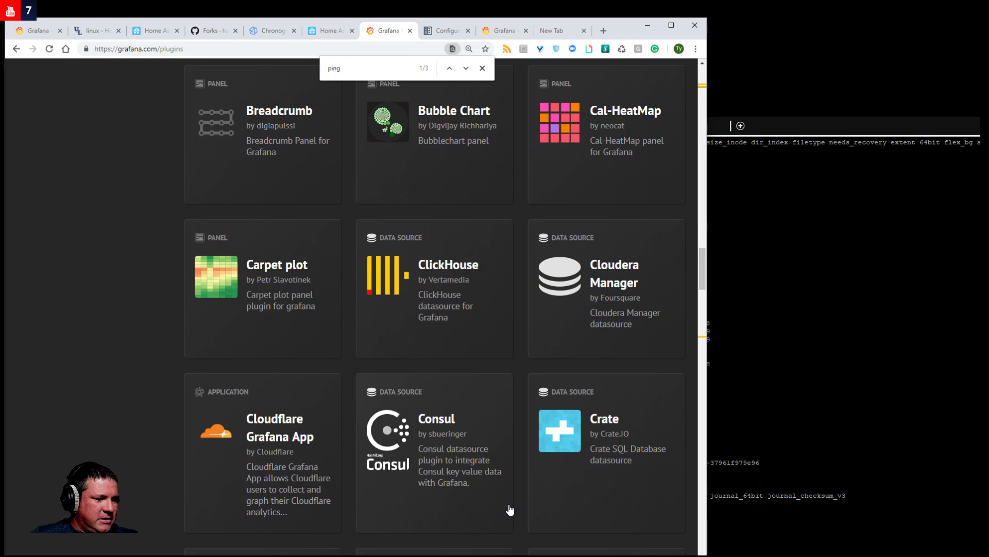
pyautogui.scroll(-20, 509, 508)
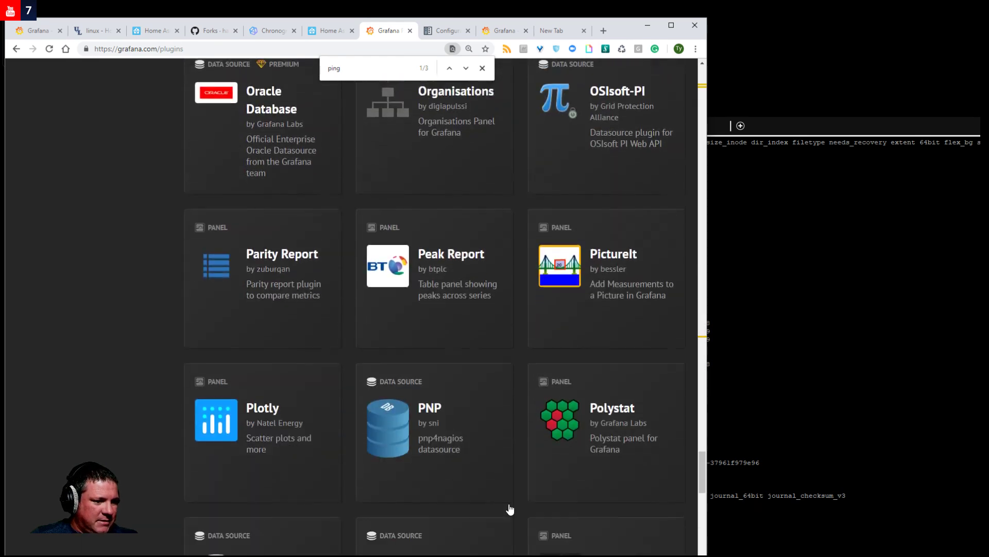
pyautogui.scroll(-16, 509, 503)
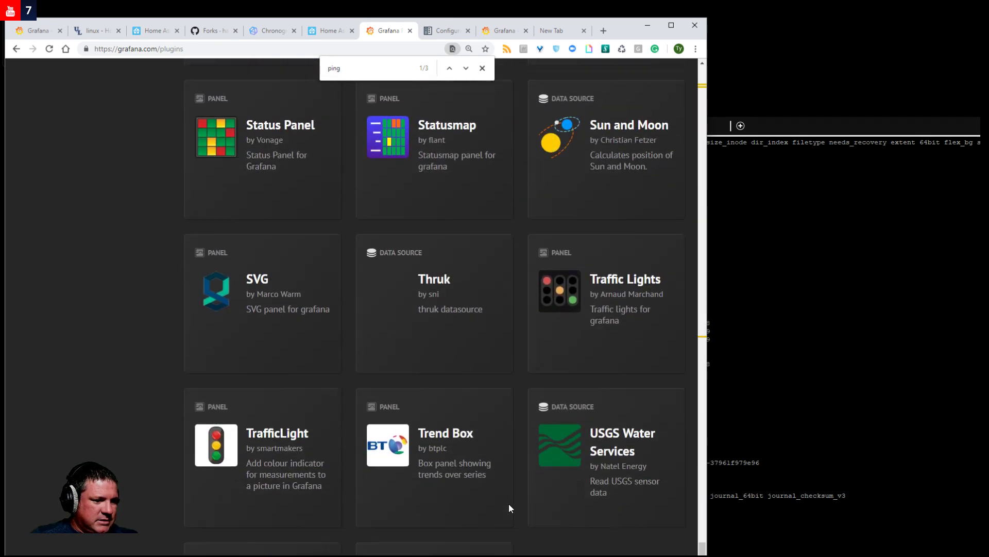
pyautogui.scroll(1, 637, 362)
pyautogui.click(637, 362)
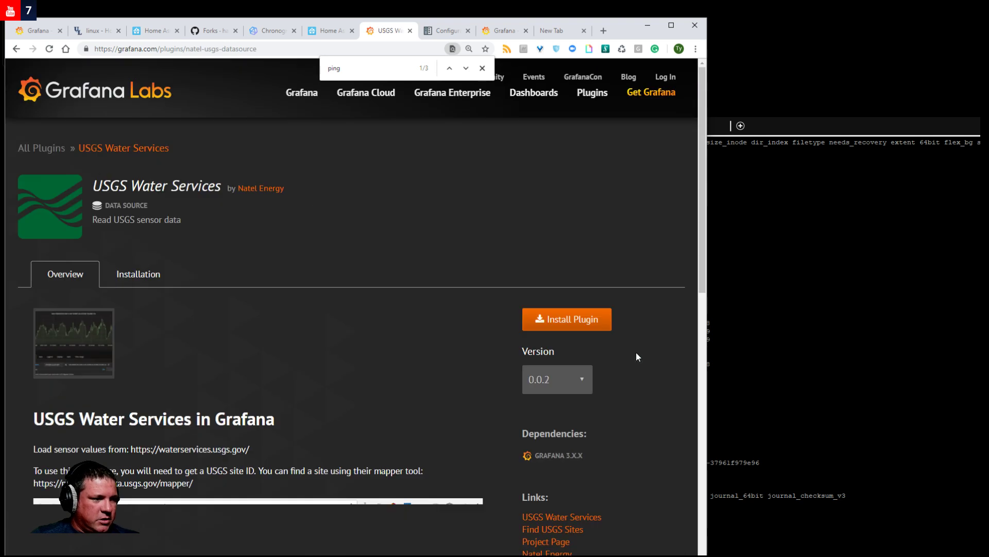
pyautogui.scroll(-6, 414, 408)
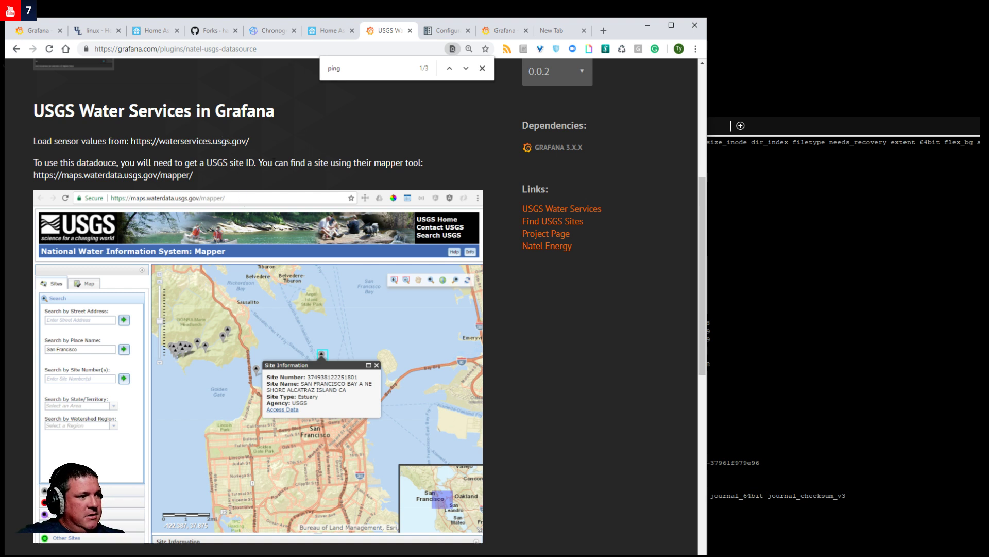
pyautogui.moveTo(252, 141); pyautogui.dragTo(132, 138)
pyautogui.rightClick(140, 142)
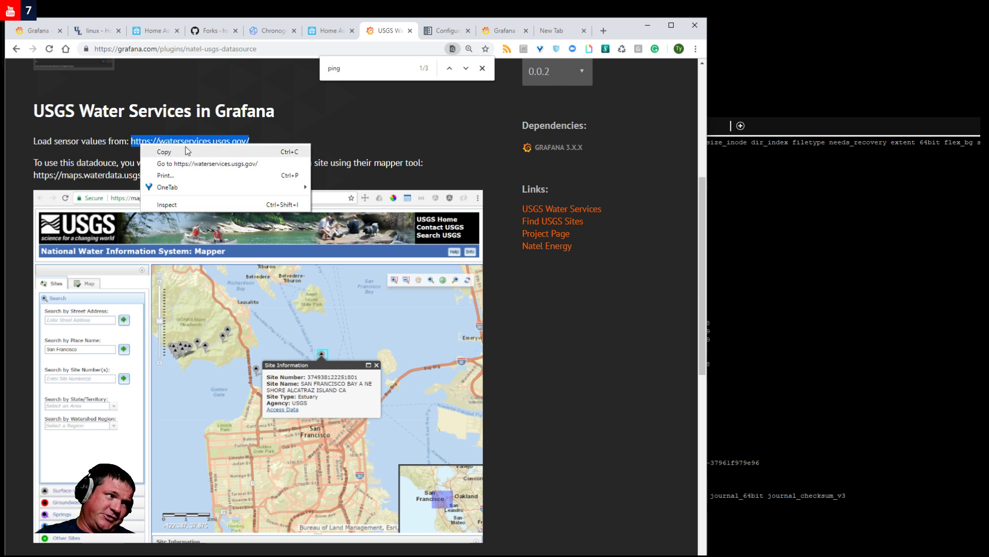
pyautogui.click(185, 148)
pyautogui.click(551, 32)
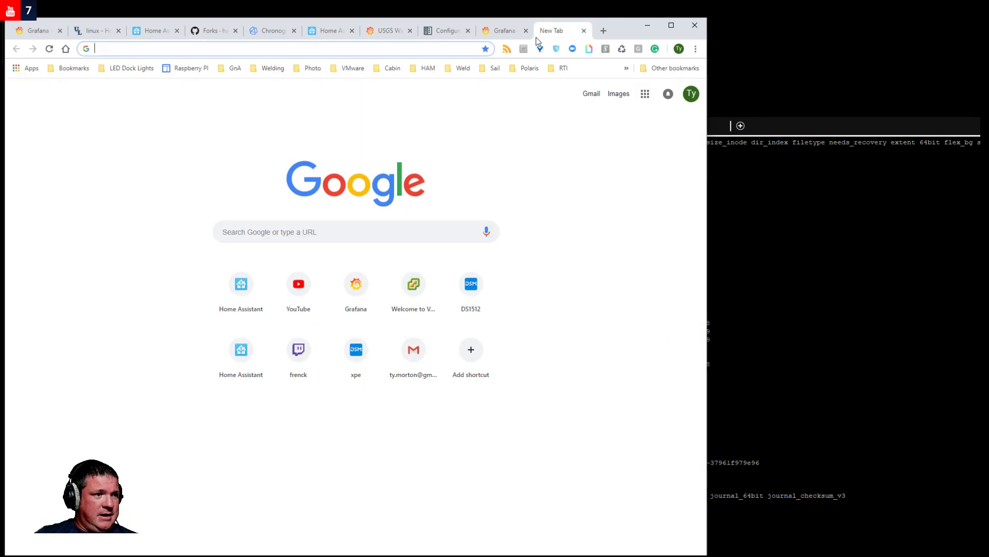
pyautogui.rightClick(454, 47)
pyautogui.click(485, 117)
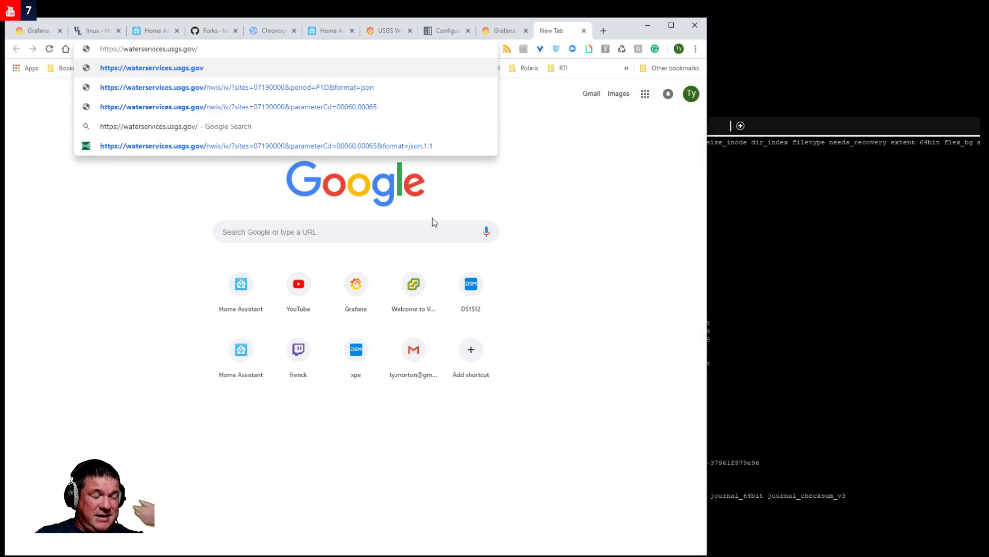
pyautogui.press('Return')
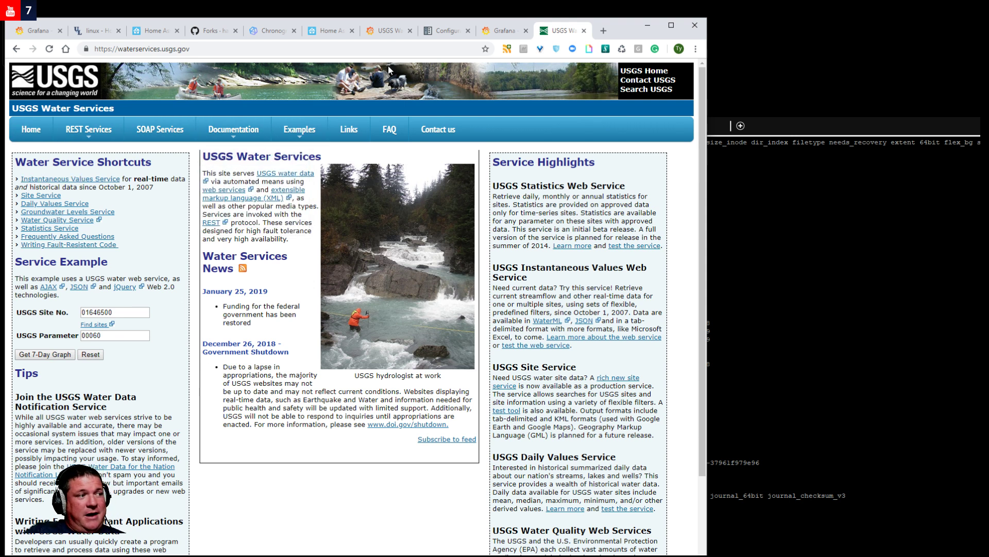
# Check the Glances and Core Switch dashboards, and open the installation instructions of the USGS Water Services plugin.
pyautogui.click(45, 33)
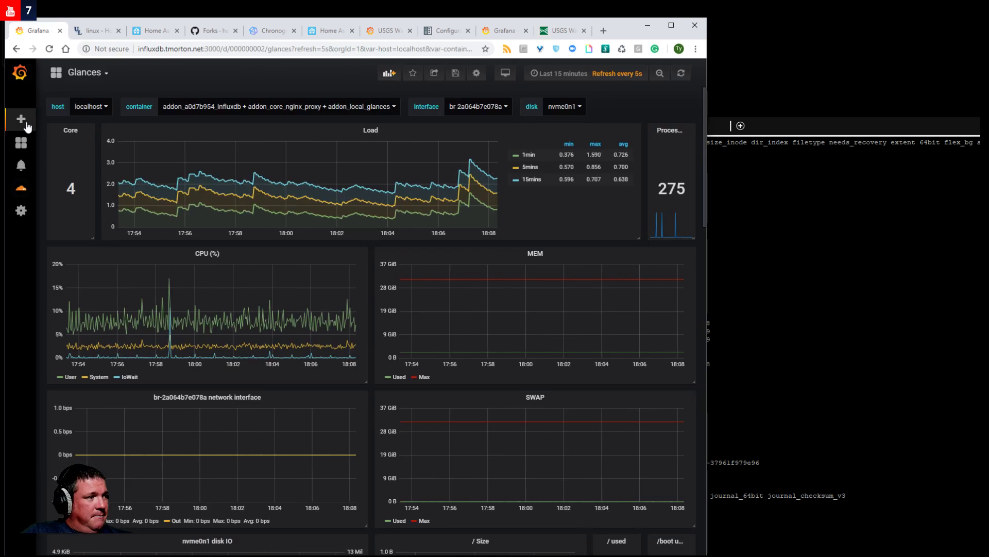
pyautogui.moveTo(21, 124)
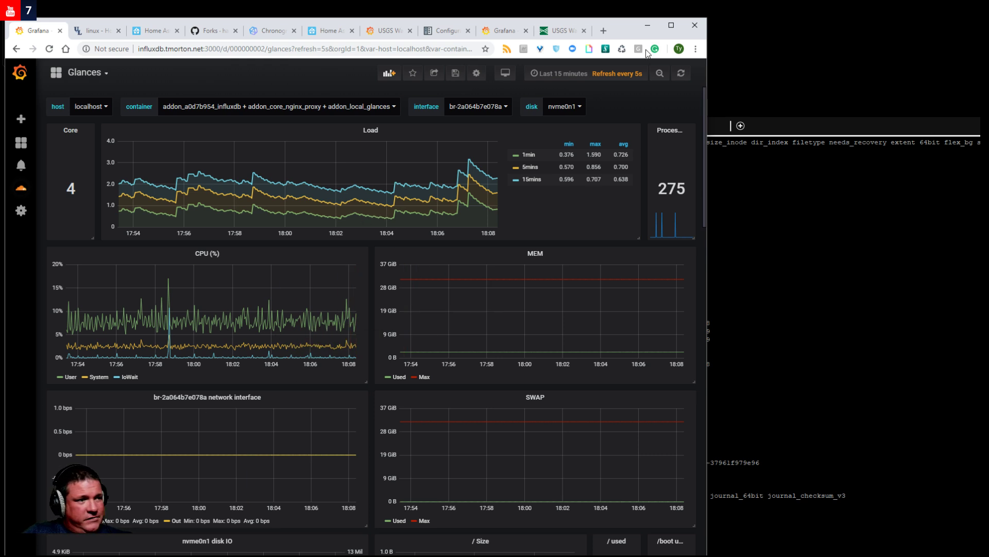
pyautogui.click(502, 30)
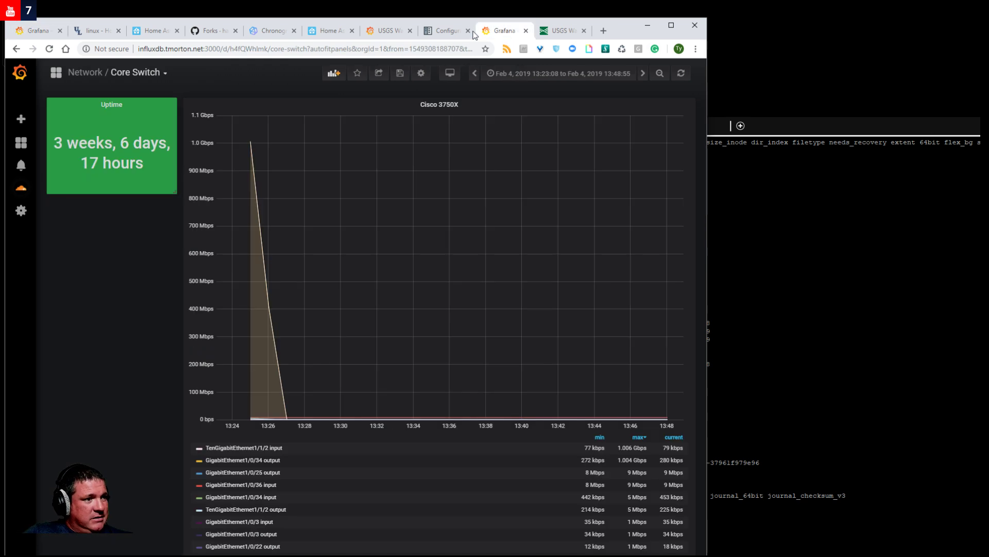
pyautogui.click(384, 30)
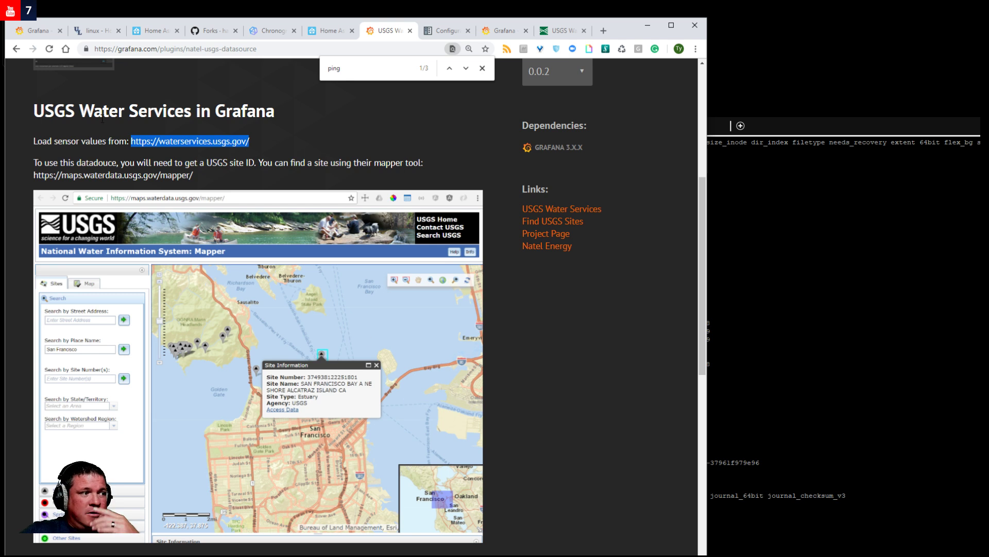
pyautogui.scroll(6, 175, 191)
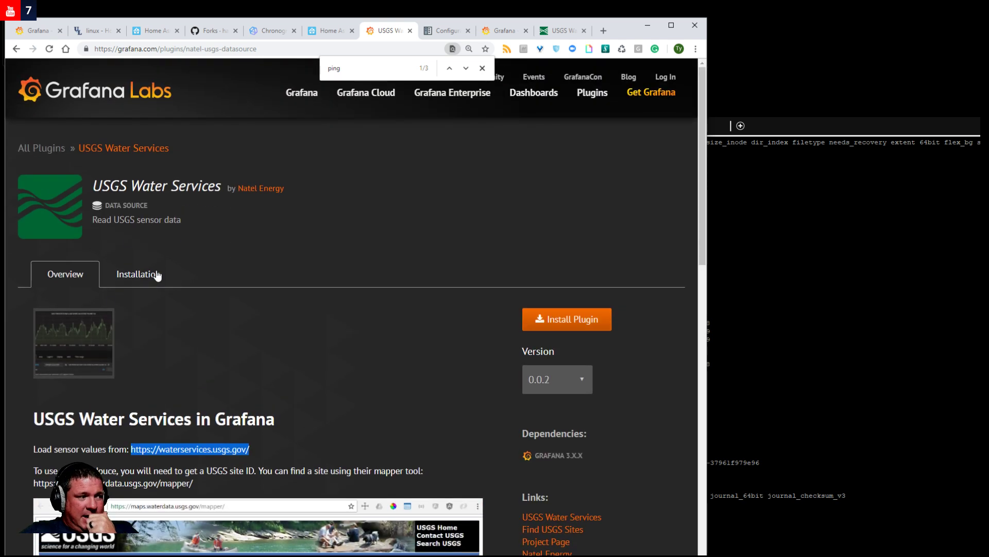
pyautogui.click(153, 277)
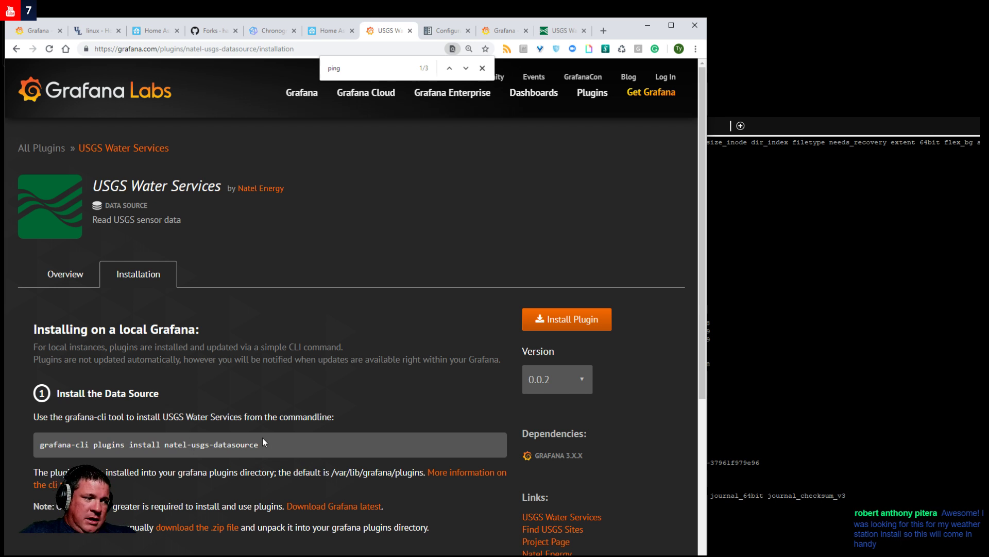
# Highlight the grafana-cli install command, and narrow the selection to the plugin name natel-usgs-datasource.
pyautogui.moveTo(263, 439); pyautogui.dragTo(32, 451)
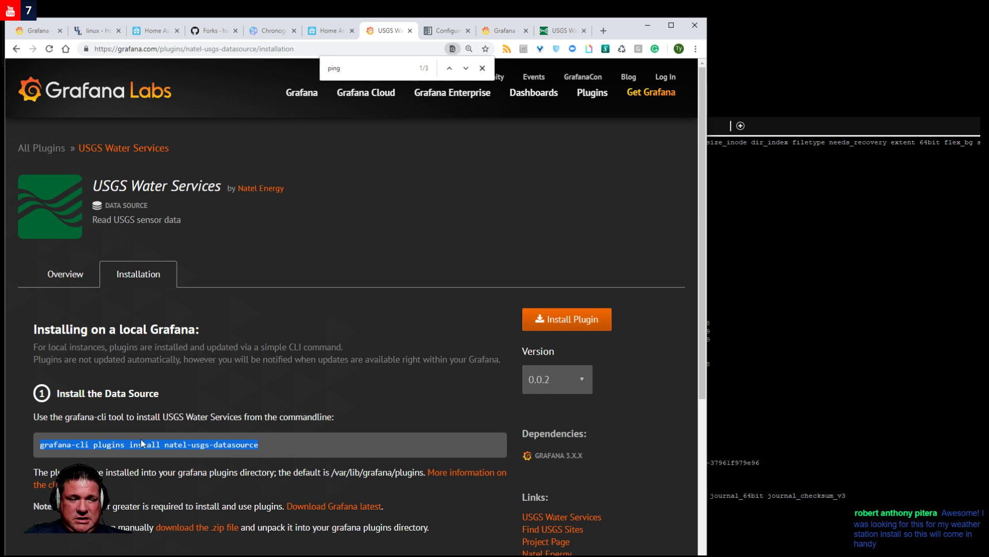
pyautogui.click(238, 448)
pyautogui.moveTo(259, 445); pyautogui.dragTo(165, 445)
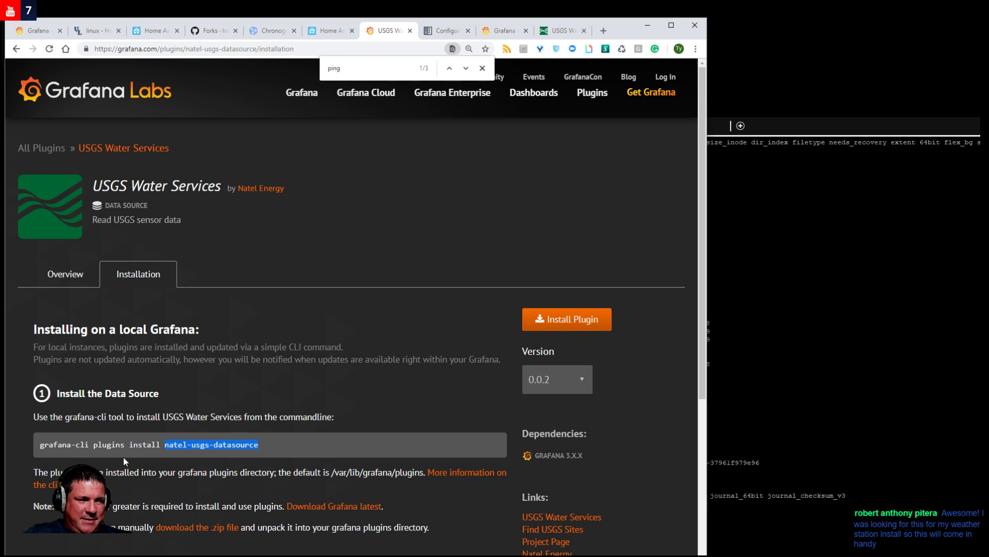
# Switch back to the Grafana add-on in Home Assistant and review its plugins configuration and description.
pyautogui.click(326, 29)
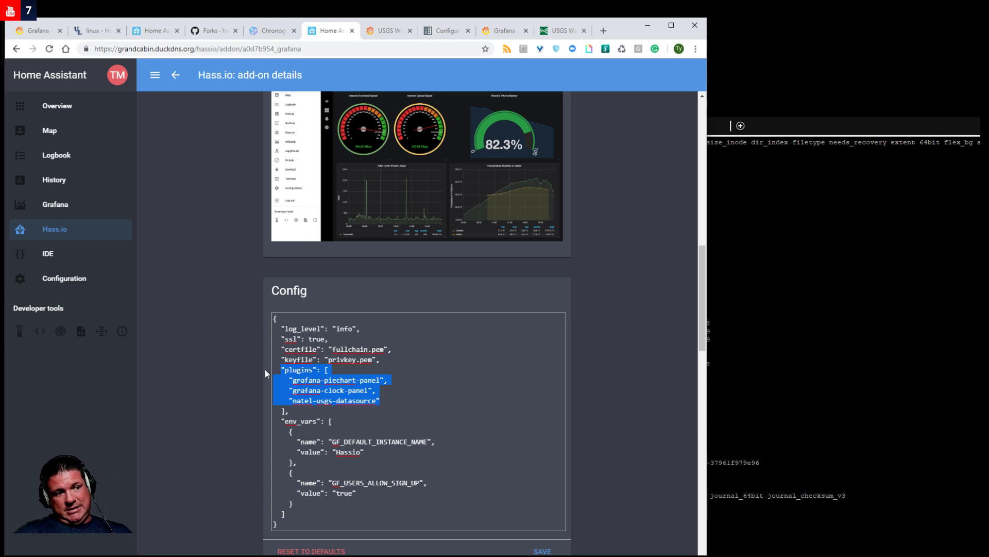
pyautogui.scroll(7, 352, 411)
pyautogui.scroll(1, 353, 410)
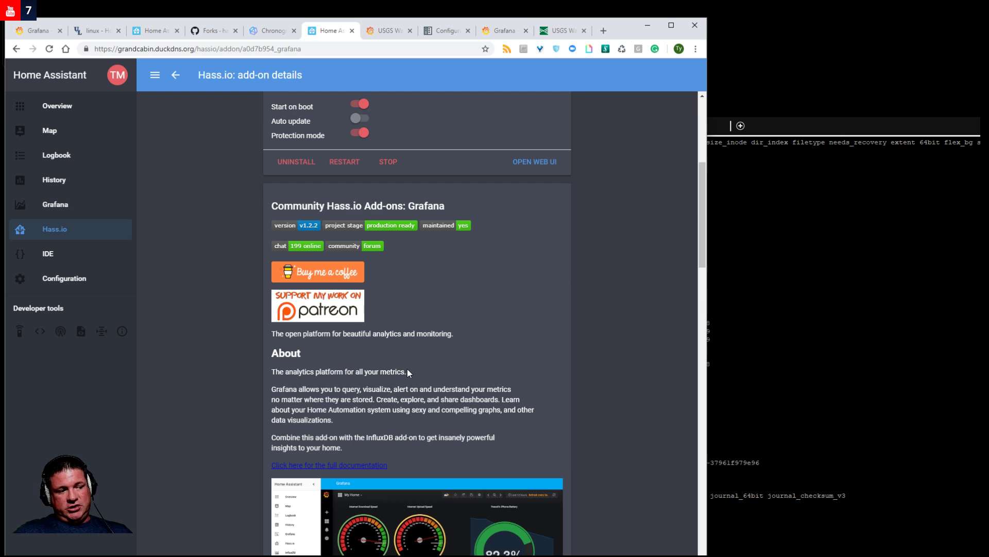
# Review the Grafana add-on details, open its linked Grafana page on the community forum, and read the installation and support sections.
pyautogui.scroll(2, 407, 373)
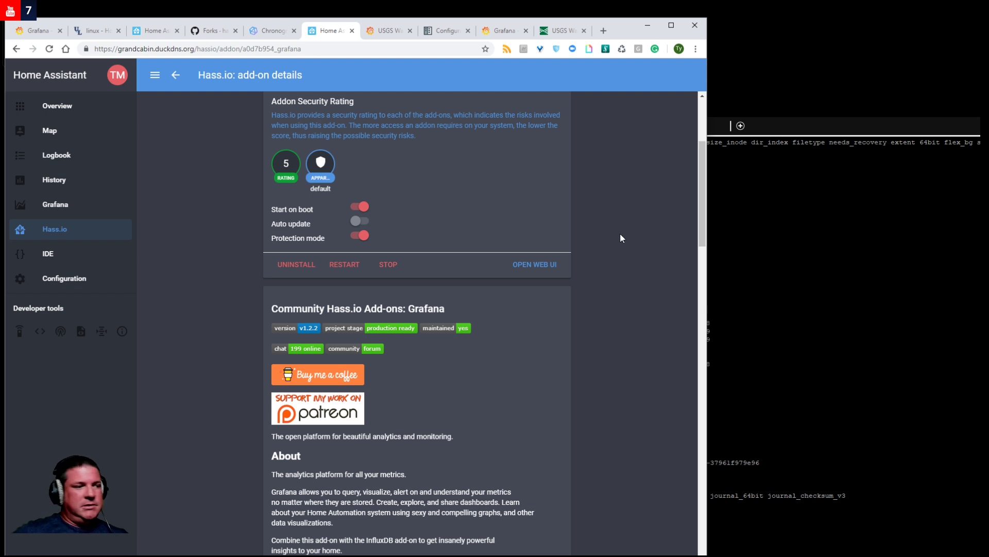
pyautogui.scroll(-15, 431, 502)
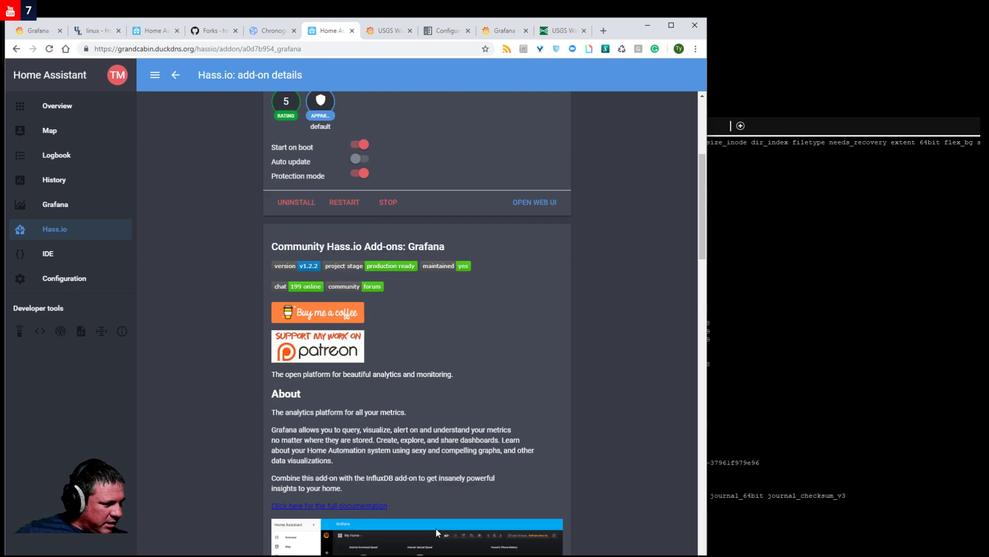
pyautogui.scroll(15, 432, 522)
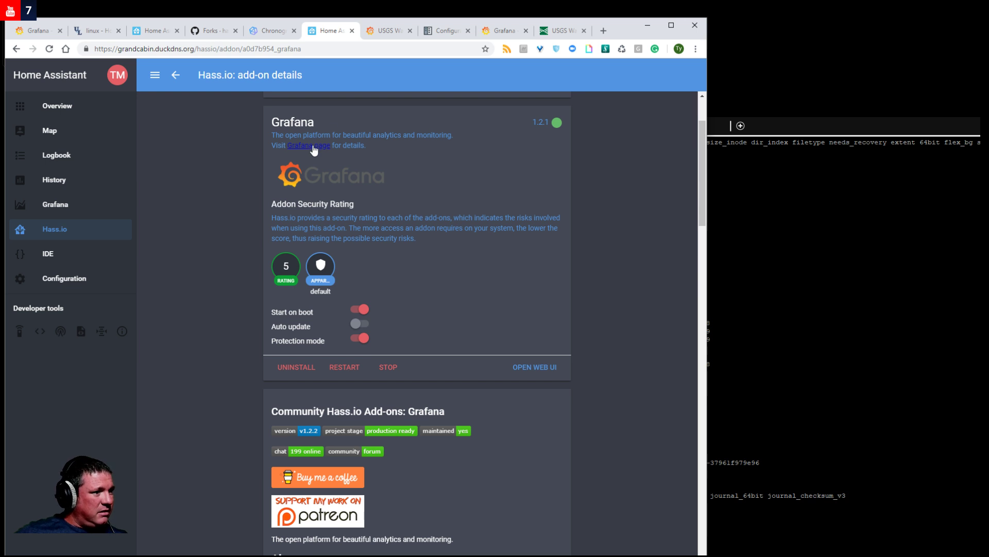
pyautogui.click(314, 147)
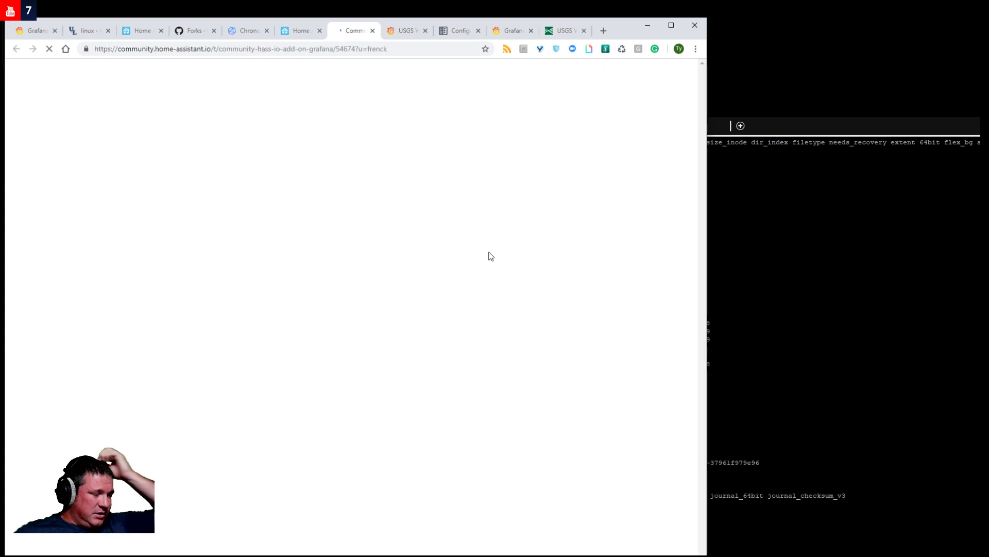
pyautogui.scroll(-5, 398, 436)
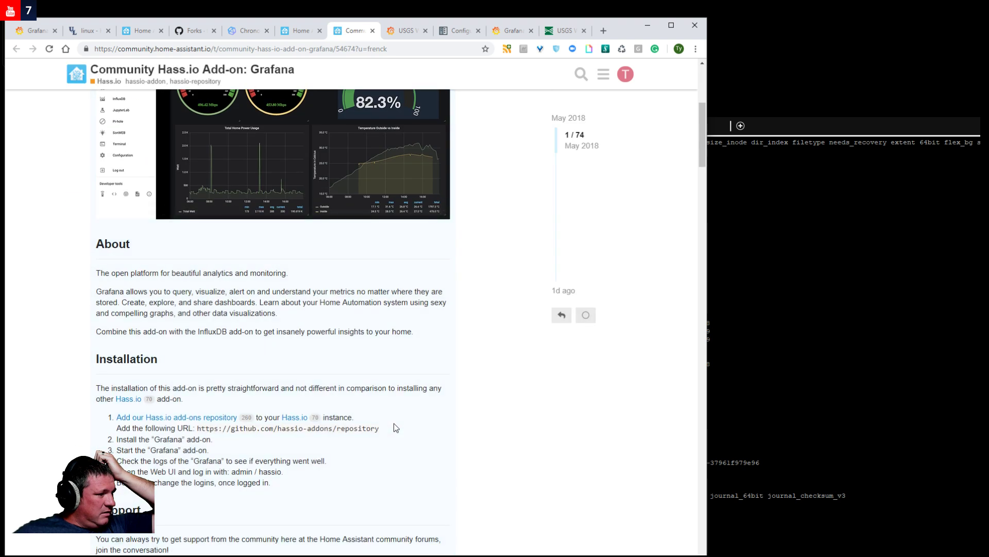
pyautogui.scroll(-6, 393, 423)
pyautogui.scroll(-1, 369, 411)
# Search the forum topic for "plugins" and close the search results.
pyautogui.hotkey('ctrl', 'f')
pyautogui.write('plugins')
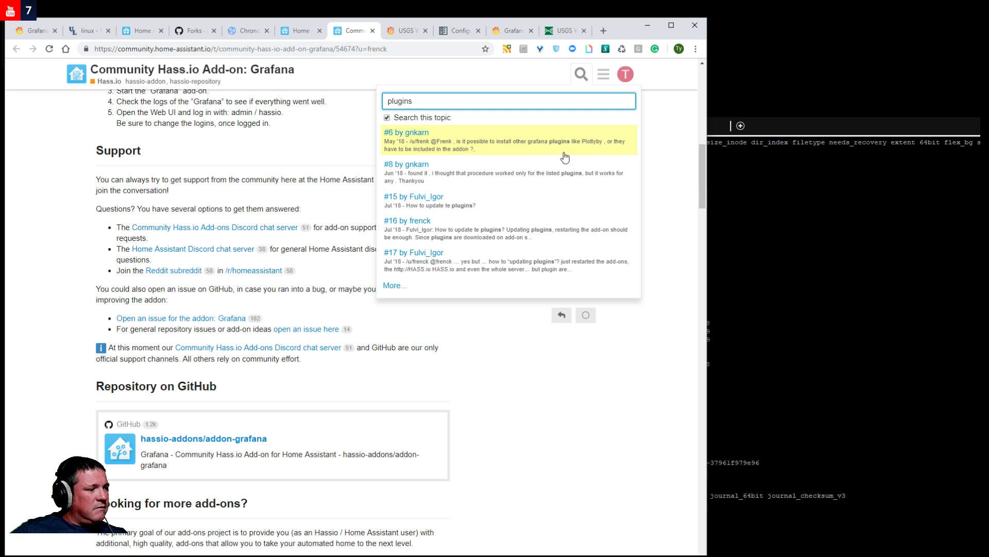
pyautogui.click(345, 382)
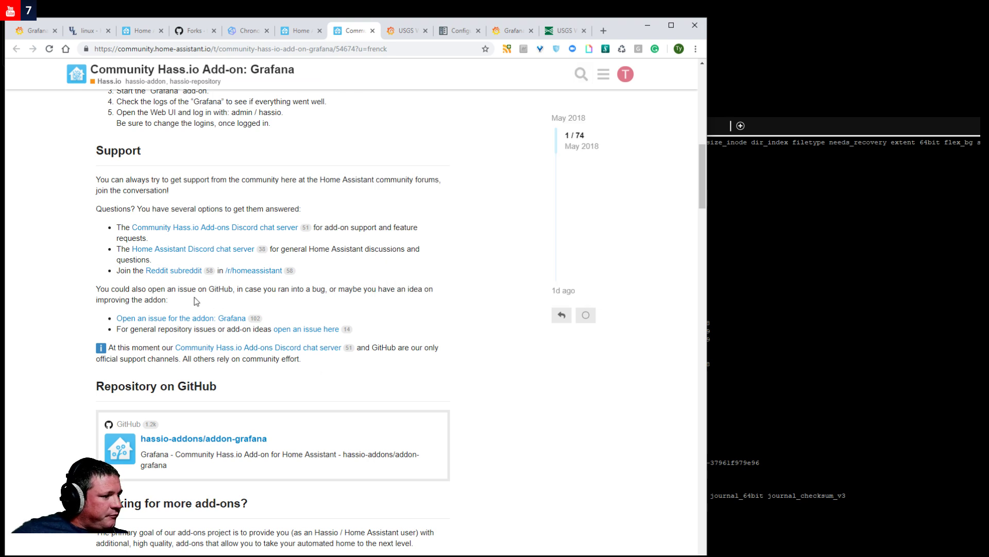
# Read through the first forum post from the About section to the GitHub repository and the popular links below it.
pyautogui.scroll(-5, 194, 296)
pyautogui.scroll(6, 194, 297)
pyautogui.scroll(7, 194, 297)
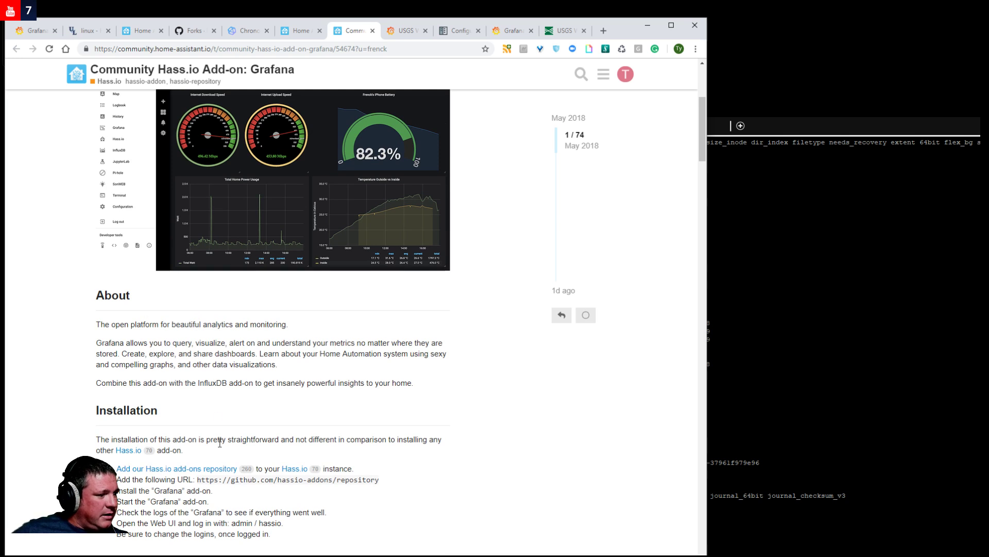
pyautogui.scroll(-1, 214, 501)
pyautogui.scroll(-4, 214, 501)
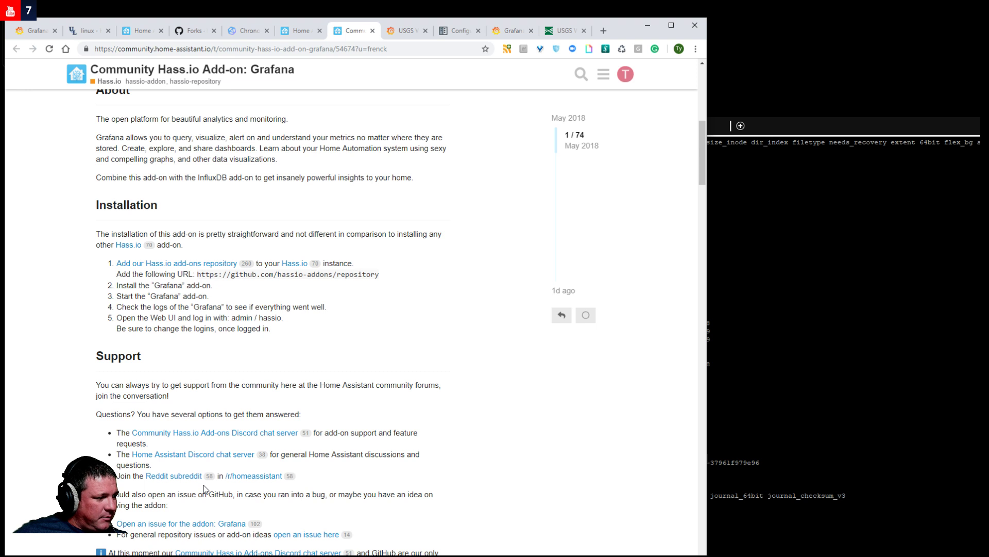
pyautogui.scroll(-10, 205, 488)
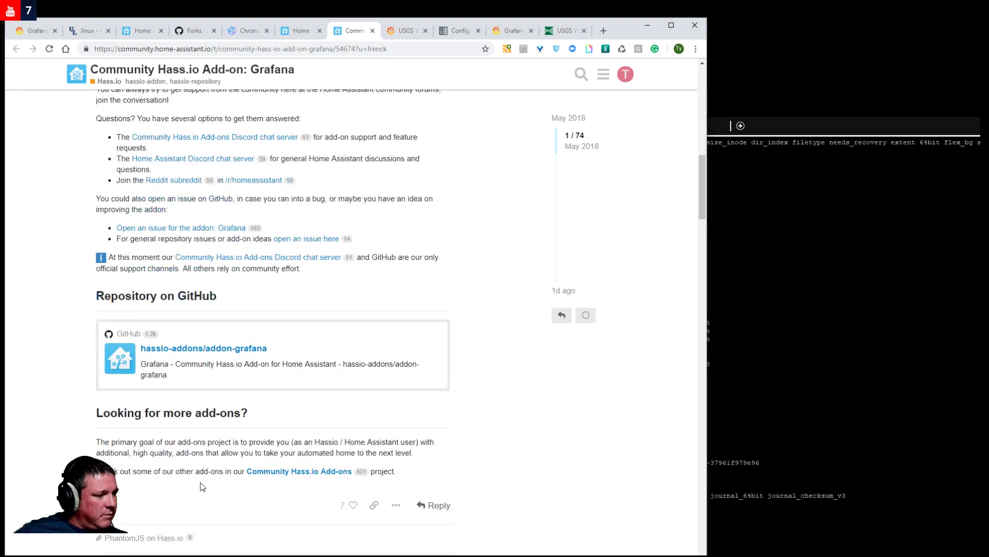
pyautogui.scroll(-5, 202, 487)
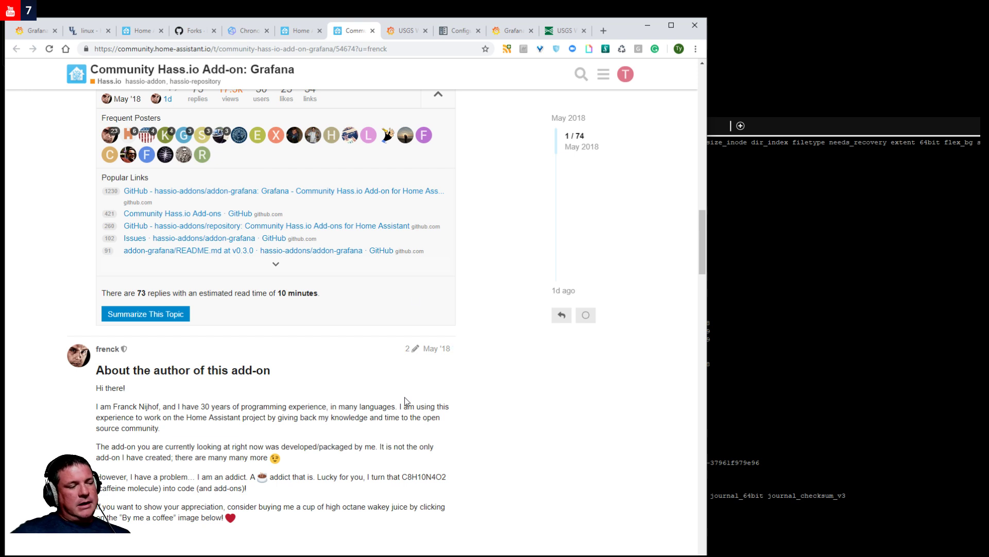
# Revisit the USGS Water Services plugin and website pages, and check the Glances and Core Switch dashboards in Grafana.
pyautogui.click(404, 33)
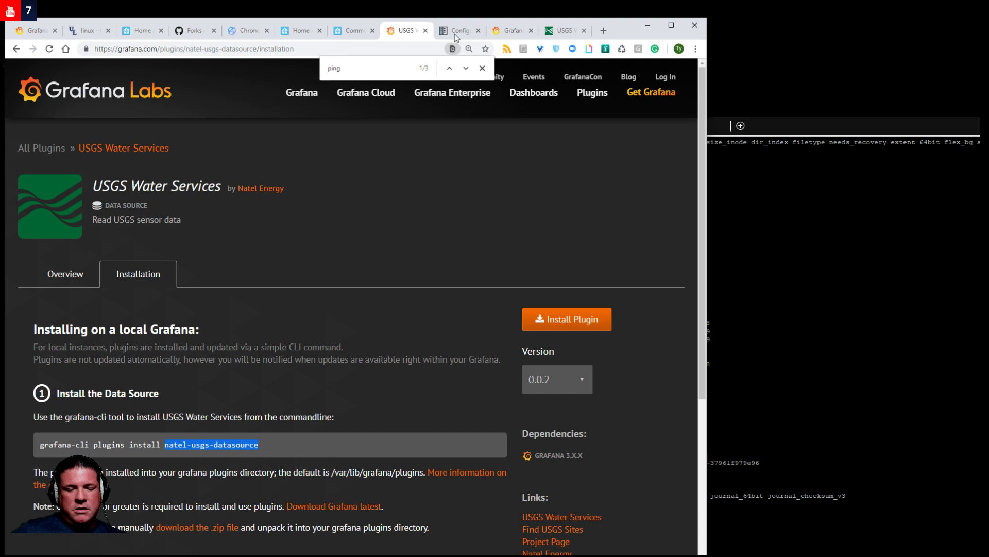
pyautogui.click(561, 37)
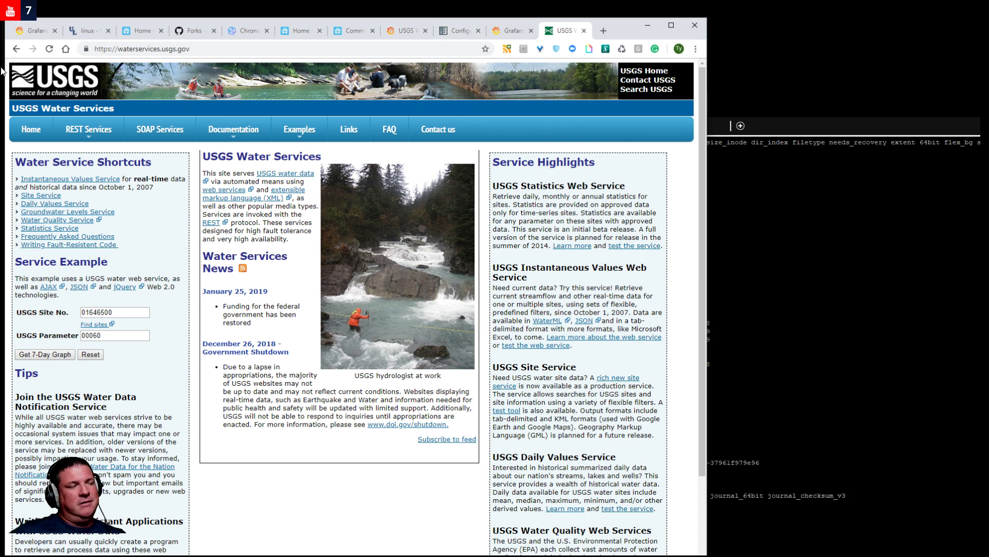
pyautogui.click(36, 29)
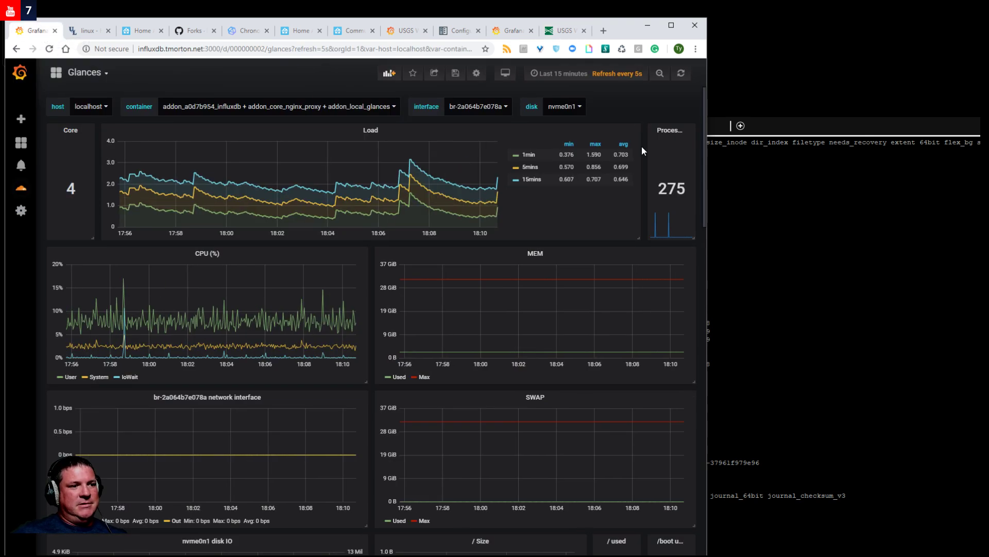
pyautogui.moveTo(18, 133)
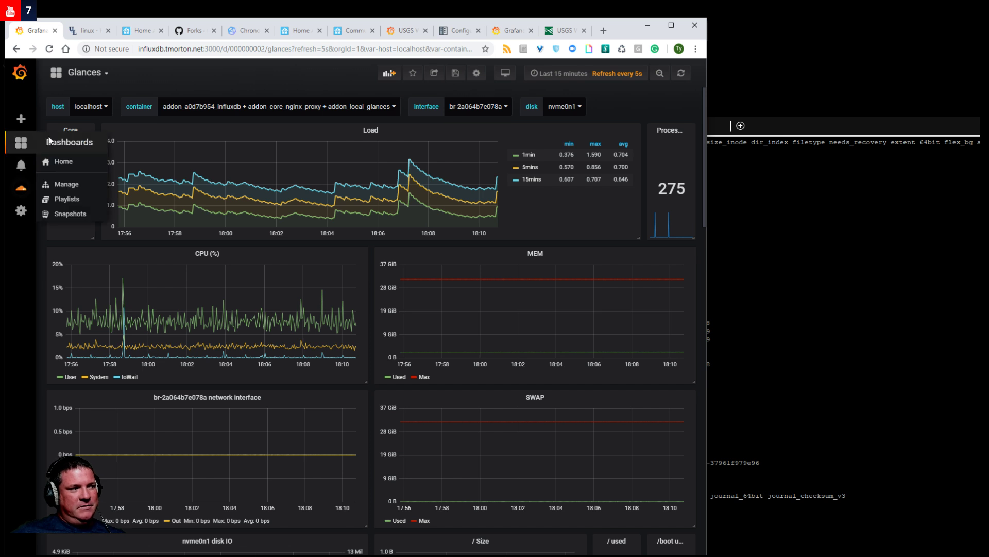
pyautogui.moveTo(20, 195)
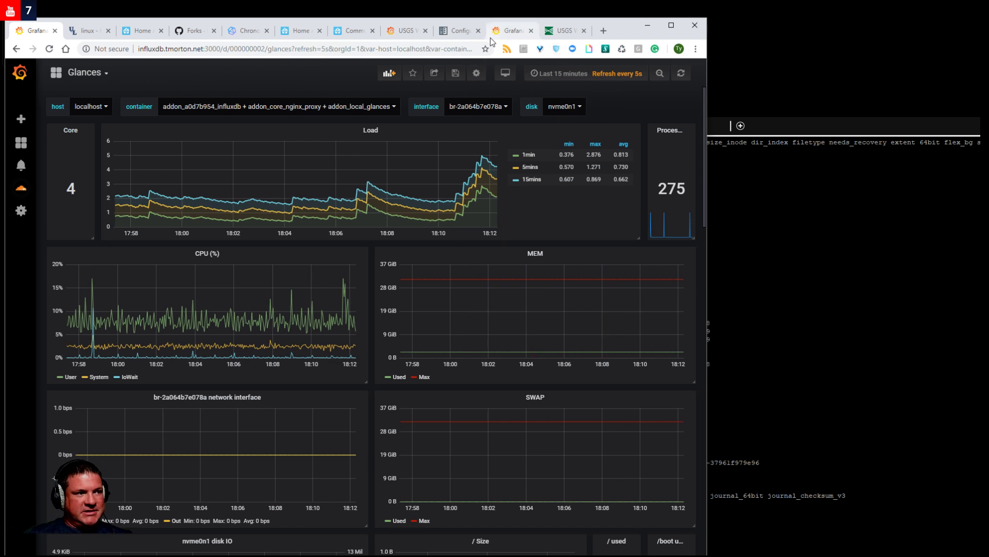
pyautogui.click(513, 32)
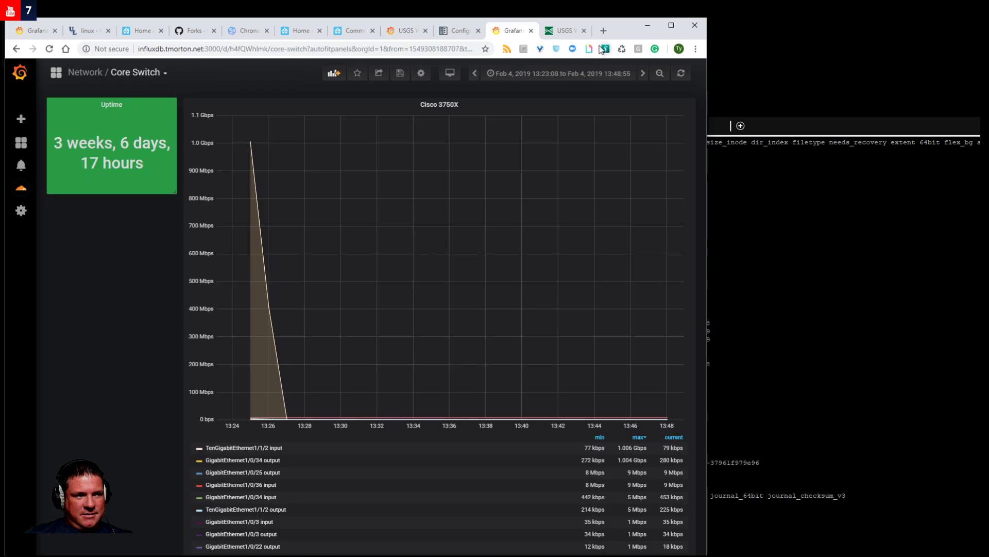
# Search Google for "grafana home dashboard" in a new browser tab.
pyautogui.click(603, 30)
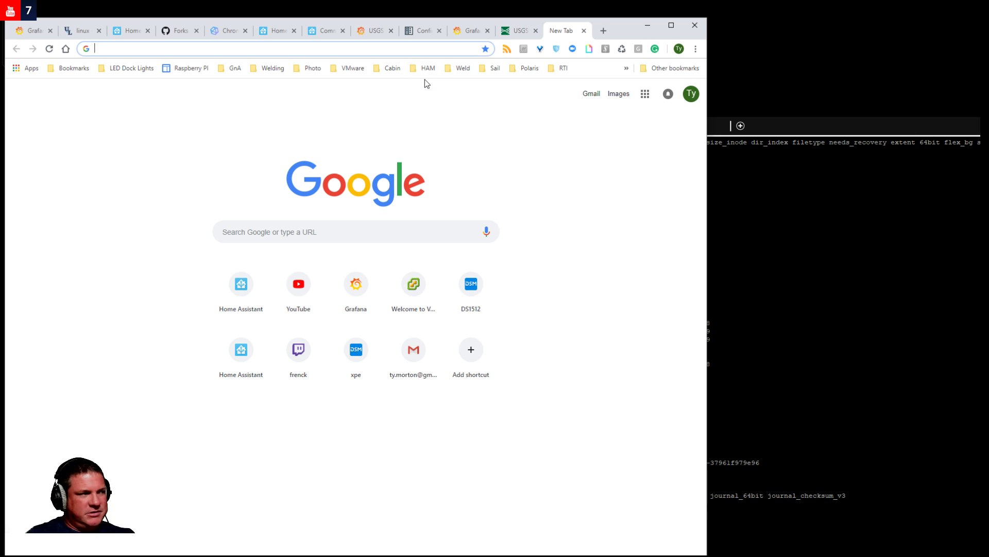
pyautogui.write('gl')
pyautogui.press('BackSpace')
pyautogui.press('BackSpace')
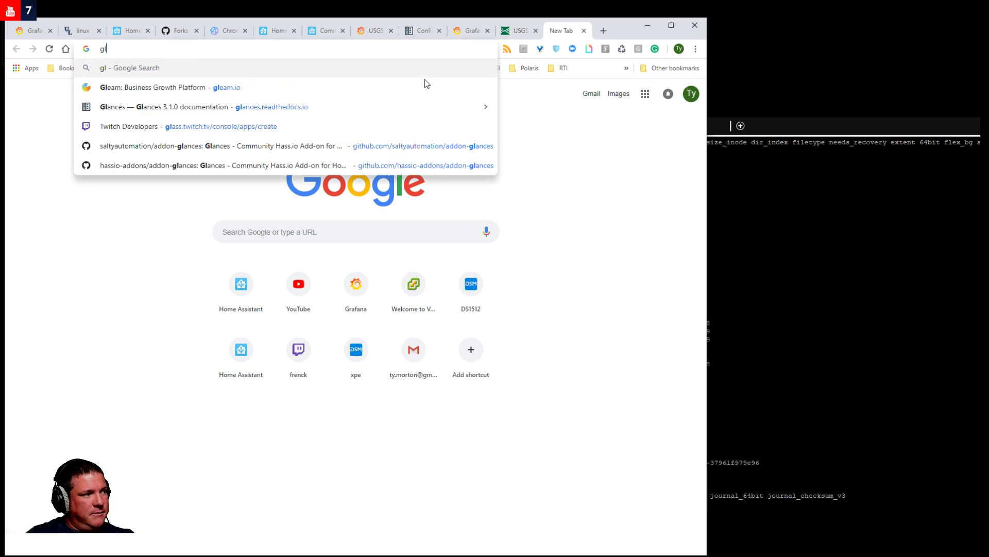
pyautogui.write('rafana ')
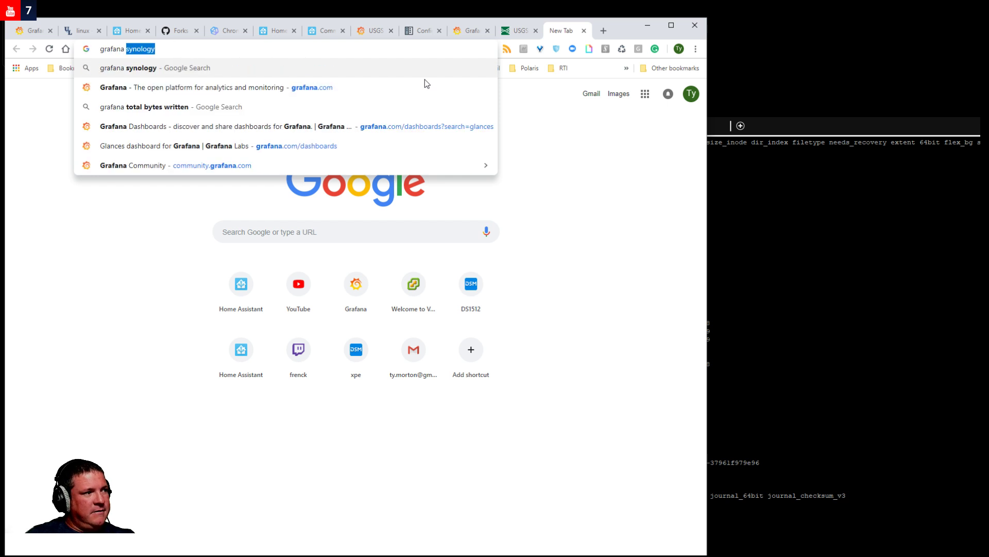
pyautogui.write('home dashboa')
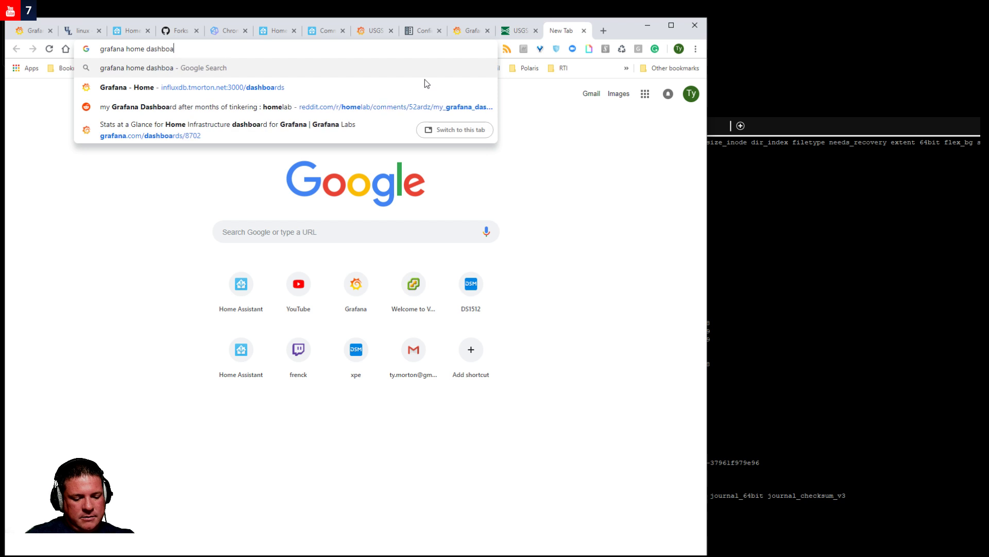
pyautogui.write('rd')
pyautogui.press('Return')
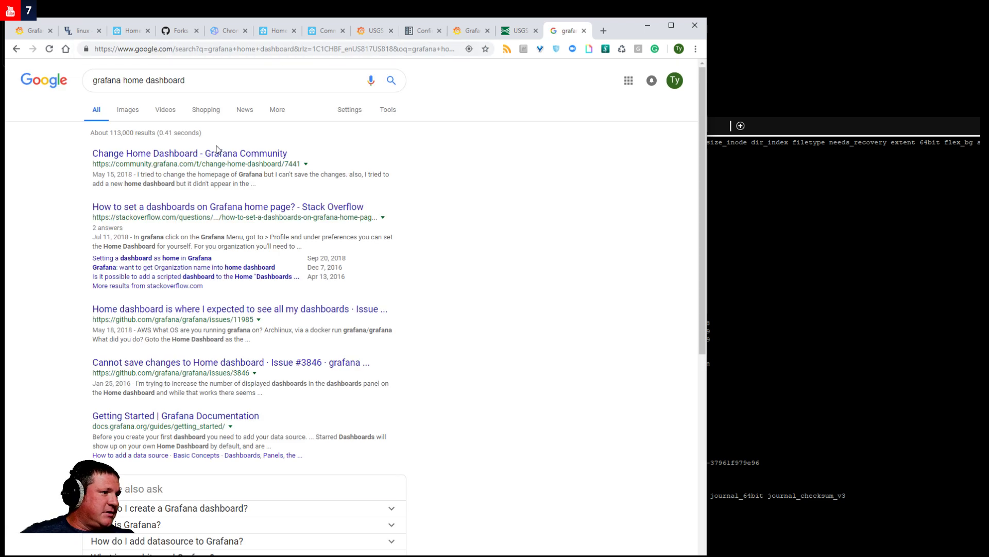
# Show the image results and preview several example dashboards, ending with the Medium one on Home Assistant data.
pyautogui.click(123, 112)
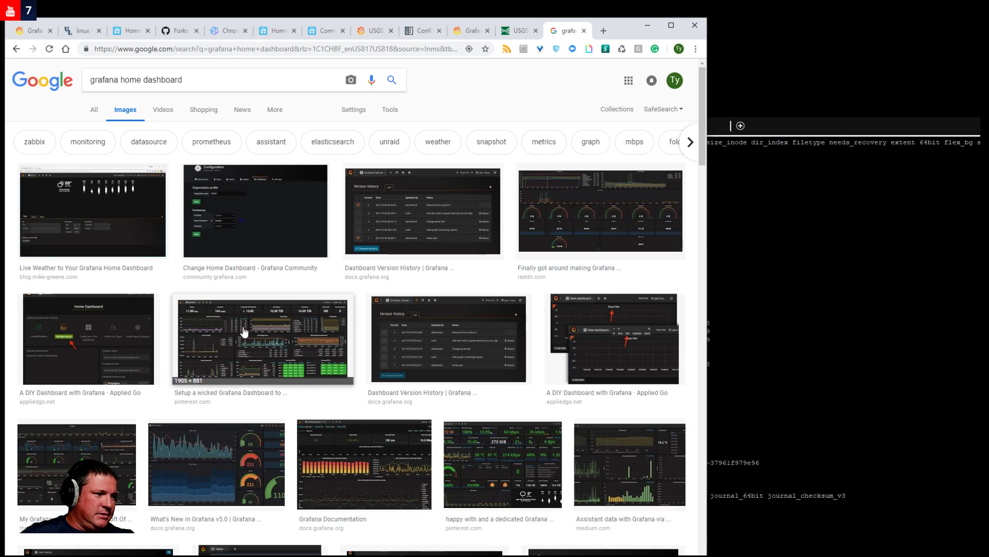
pyautogui.click(247, 334)
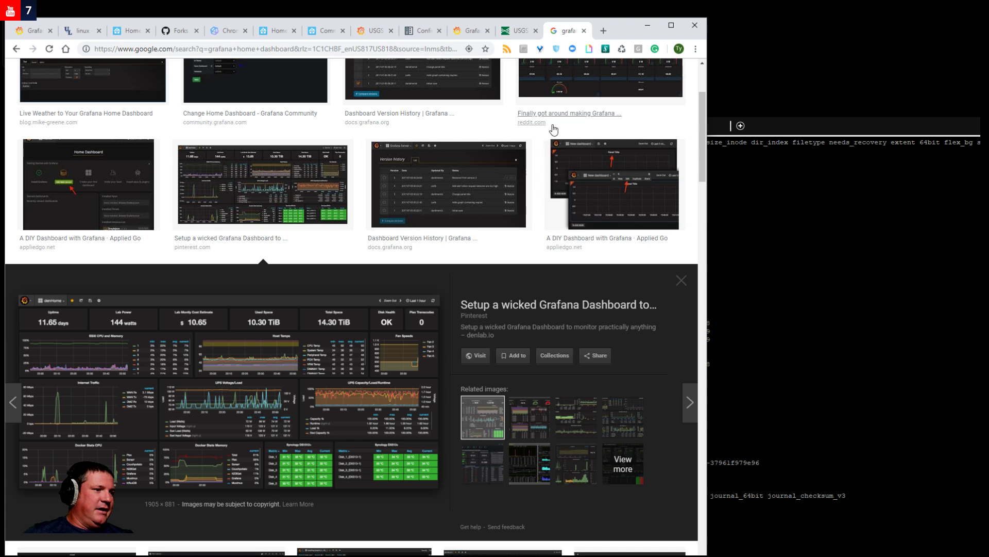
pyautogui.scroll(-4, 320, 361)
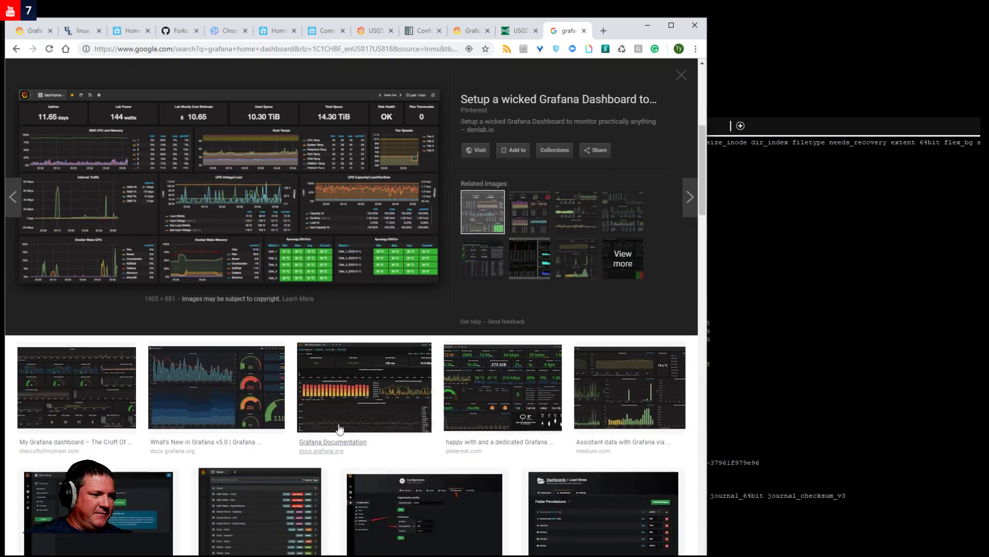
pyautogui.click(350, 394)
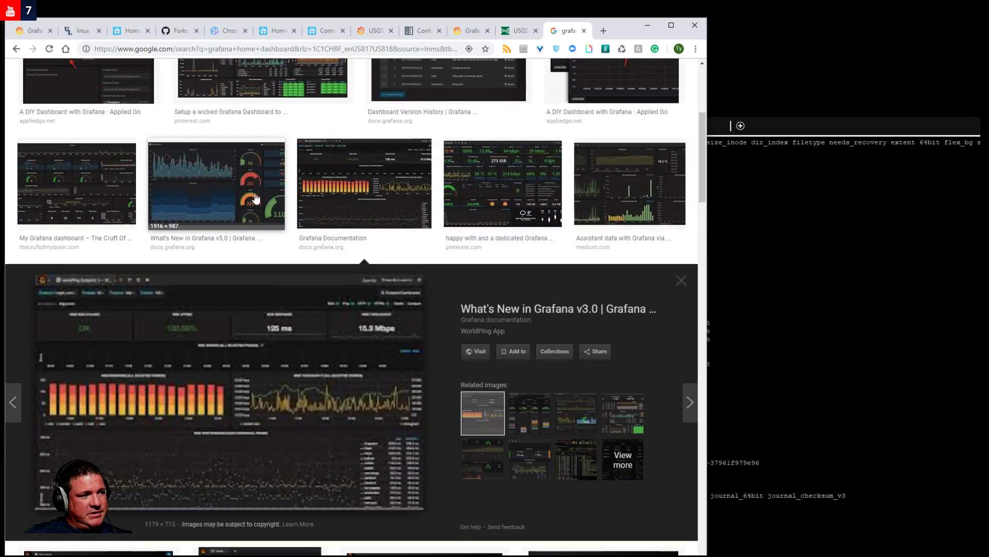
pyautogui.click(206, 189)
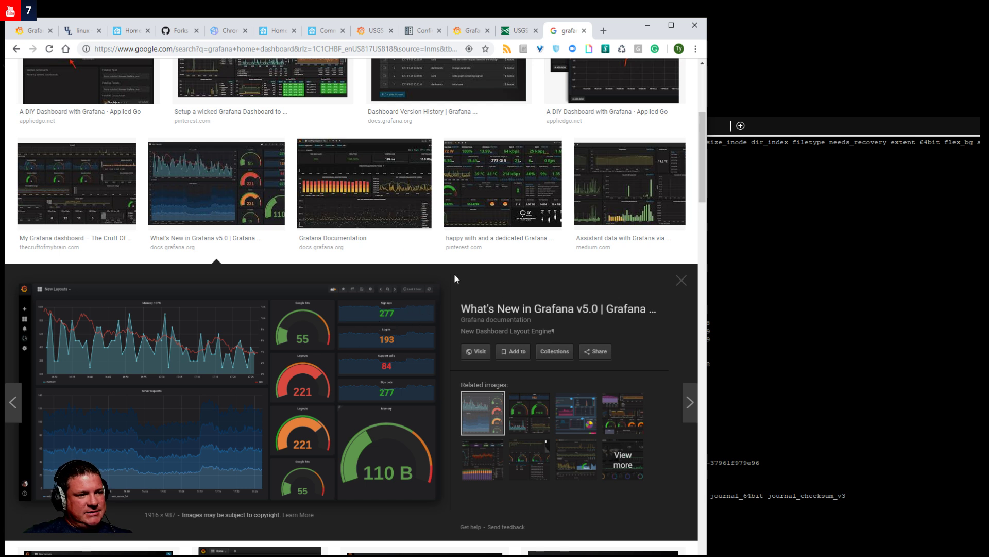
pyautogui.click(505, 207)
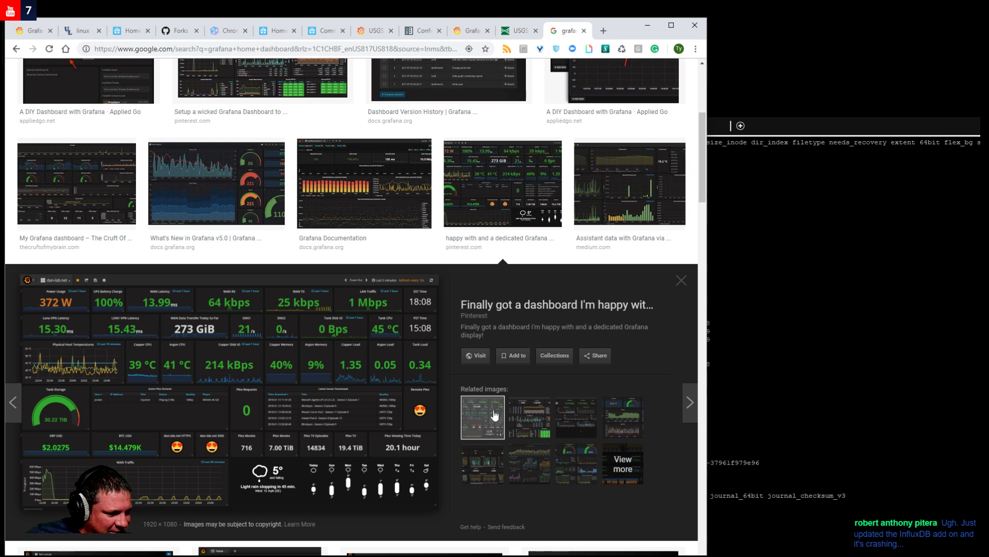
pyautogui.click(624, 170)
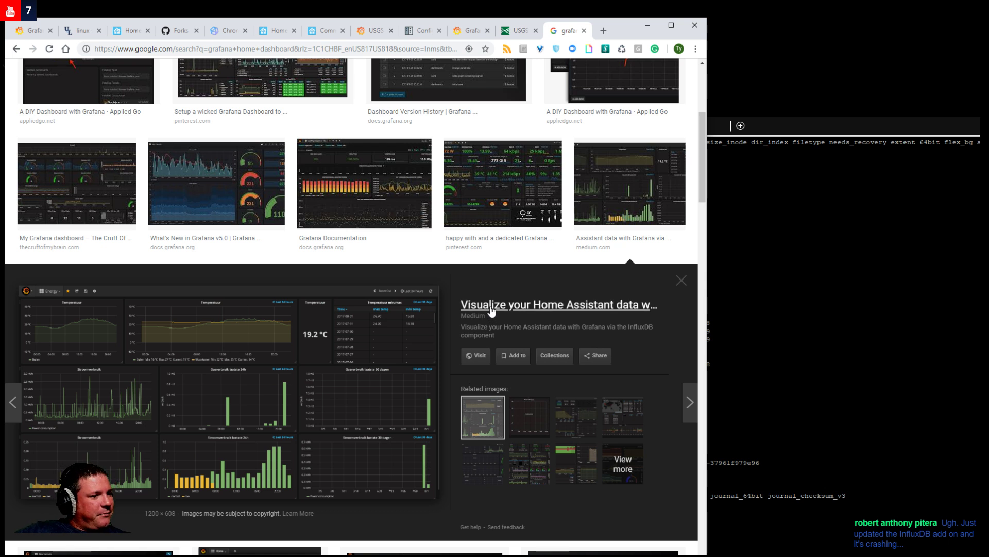
# Open the Medium article on visualizing Home Assistant data with Grafana, skim it, and follow its source link on the Raspberry Pi data logger.
pyautogui.click(565, 308)
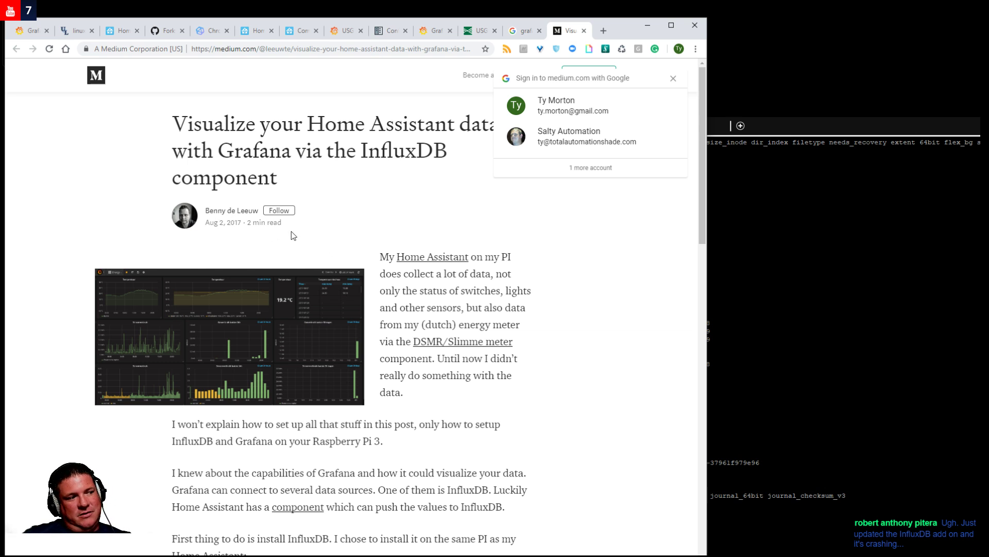
pyautogui.scroll(-20, 608, 402)
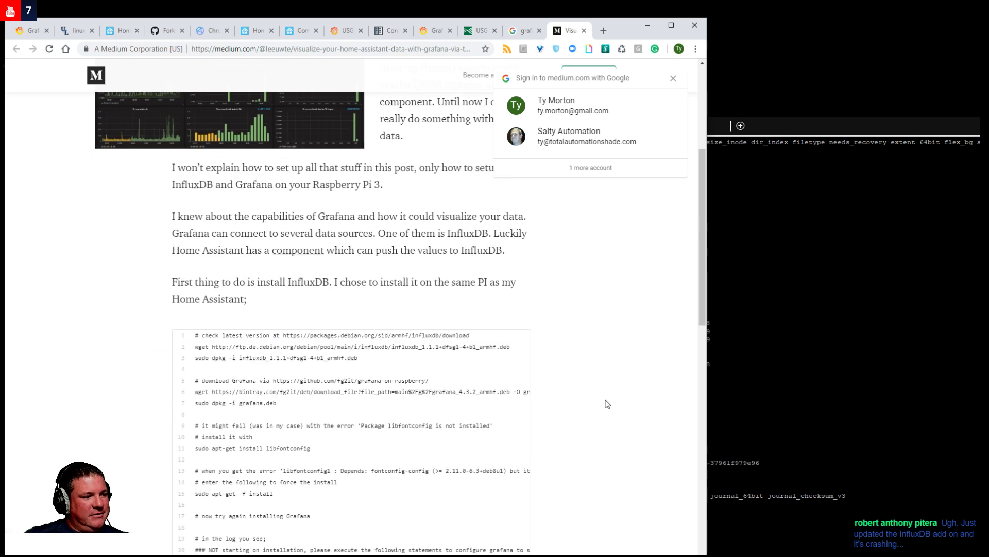
pyautogui.scroll(5, 605, 402)
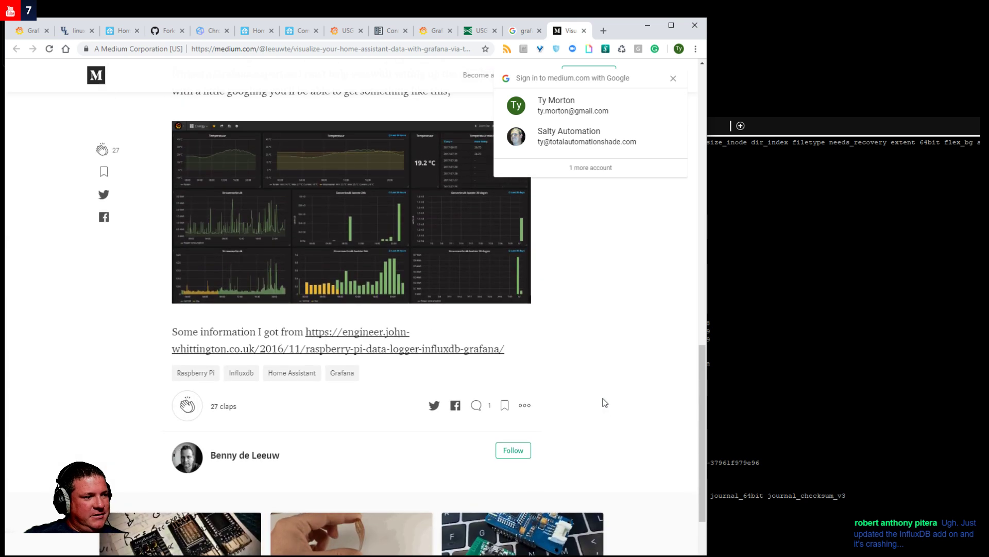
pyautogui.click(420, 352)
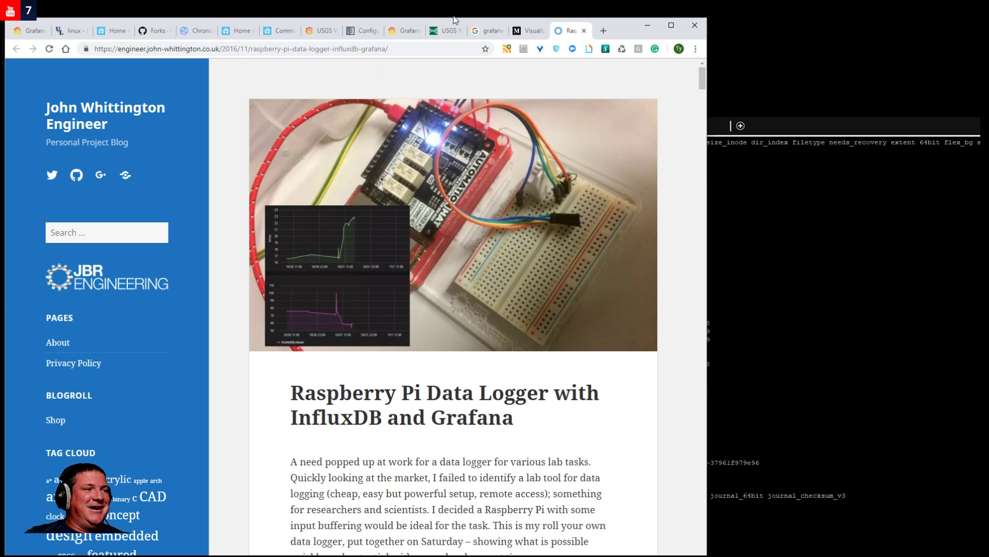
# Return to the Core Switch dashboard, and bring up the Stack Exchange question about bytes per hour written to an SD card.
pyautogui.click(399, 32)
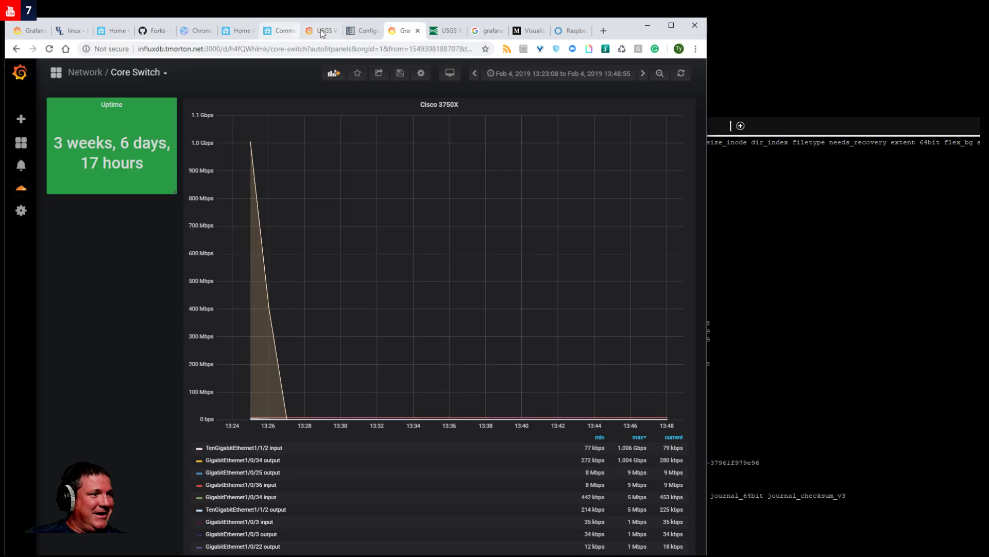
pyautogui.click(153, 30)
pyautogui.click(70, 33)
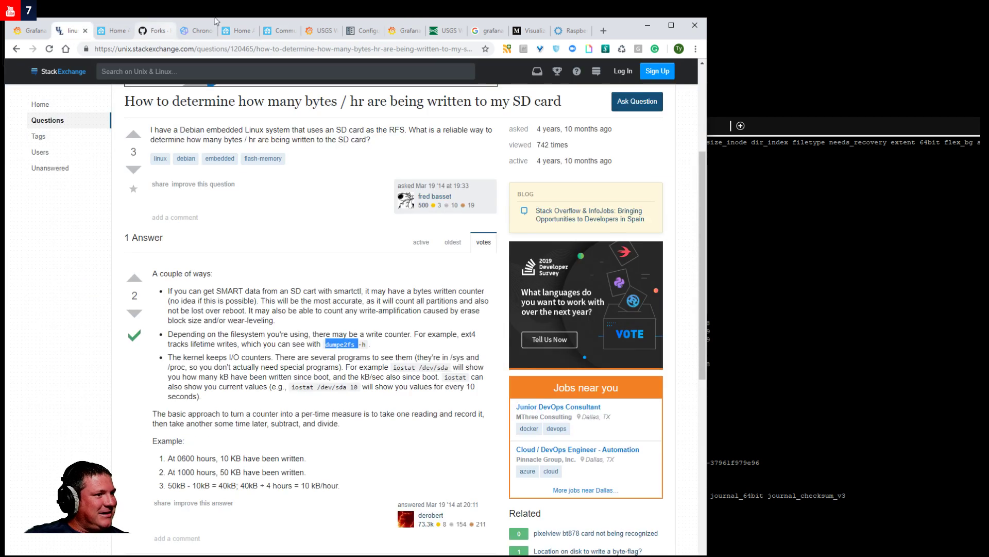
# Switch to GitHub, open the hassio-addons organization from the repository-edge page, and look through its add-on repositories.
pyautogui.click(151, 35)
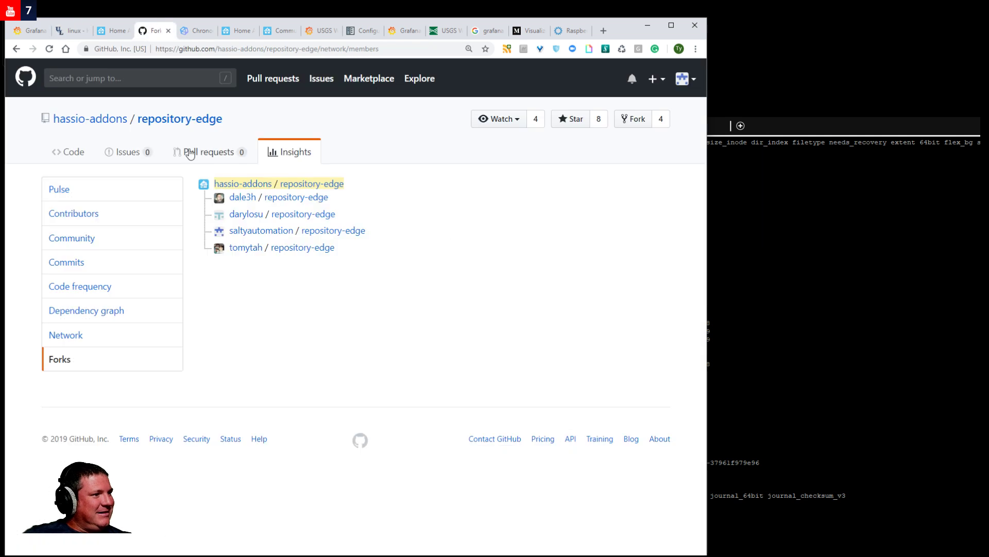
pyautogui.click(98, 122)
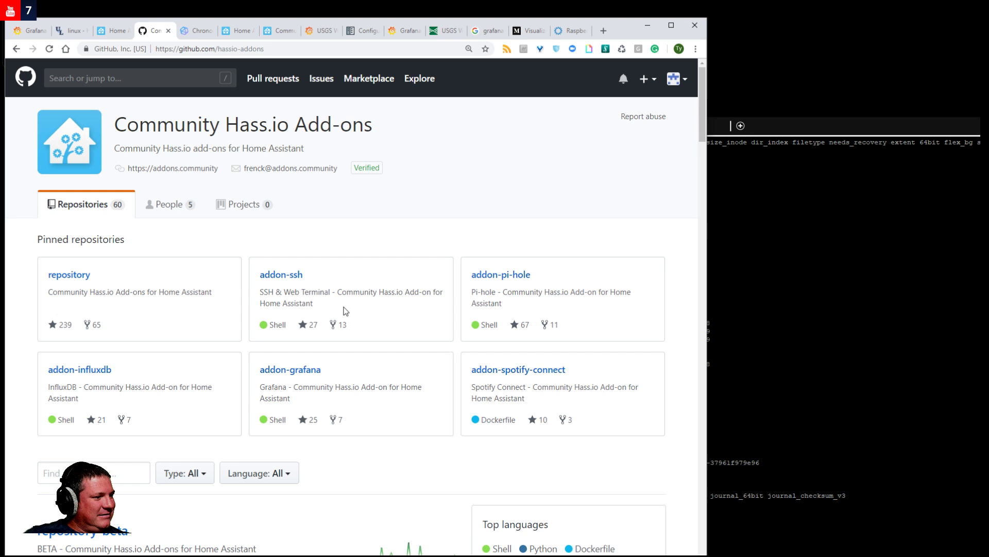
pyautogui.scroll(-4, 348, 287)
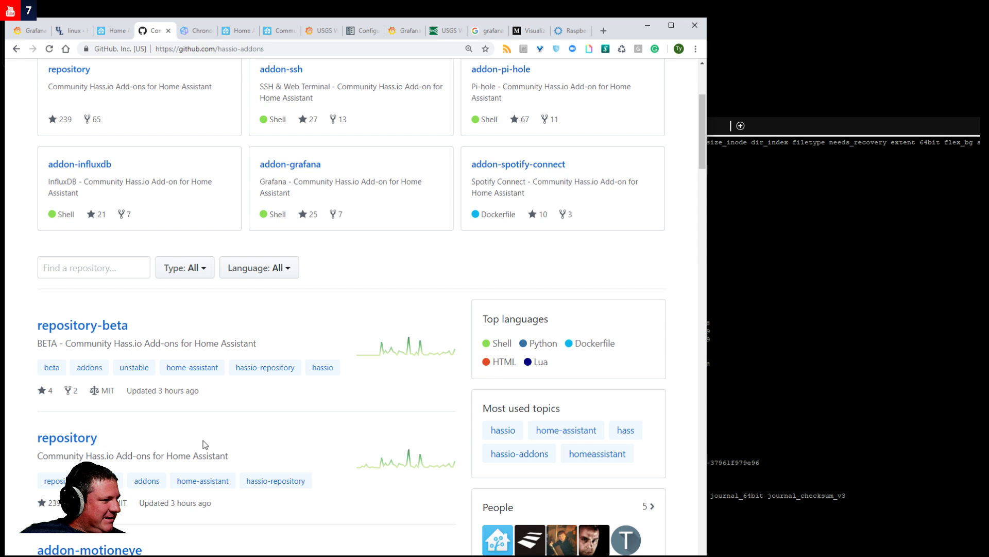
pyautogui.scroll(-3, 137, 428)
pyautogui.scroll(-2, 140, 423)
pyautogui.scroll(8, 140, 423)
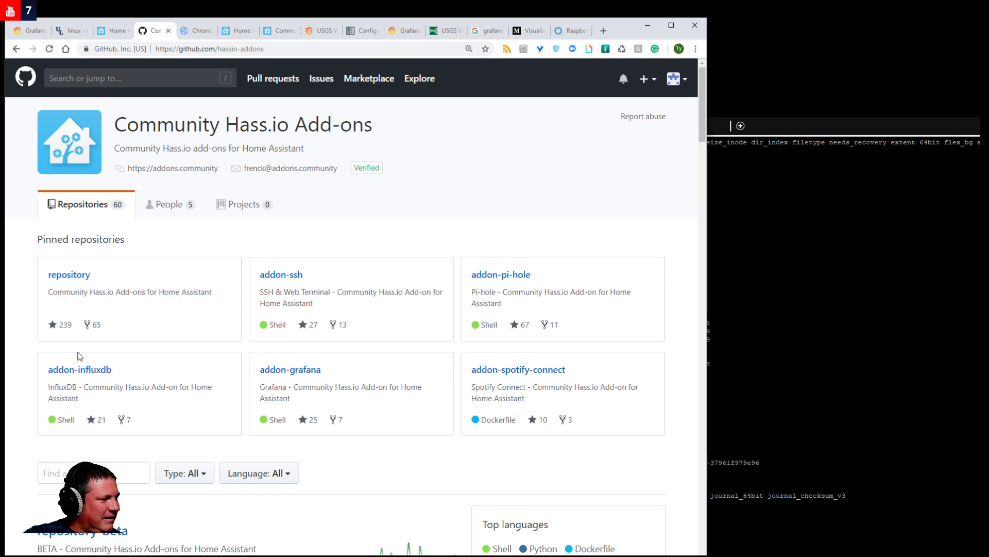
# Open the addon-influxdb repository's issues and read the one about user config lost after updating to 1.3.0.
pyautogui.click(106, 378)
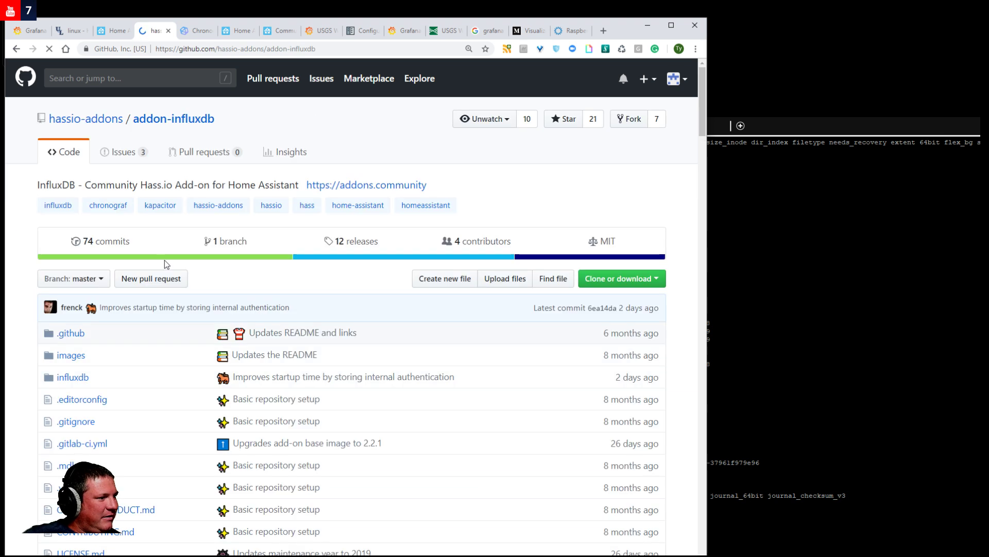
pyautogui.click(126, 160)
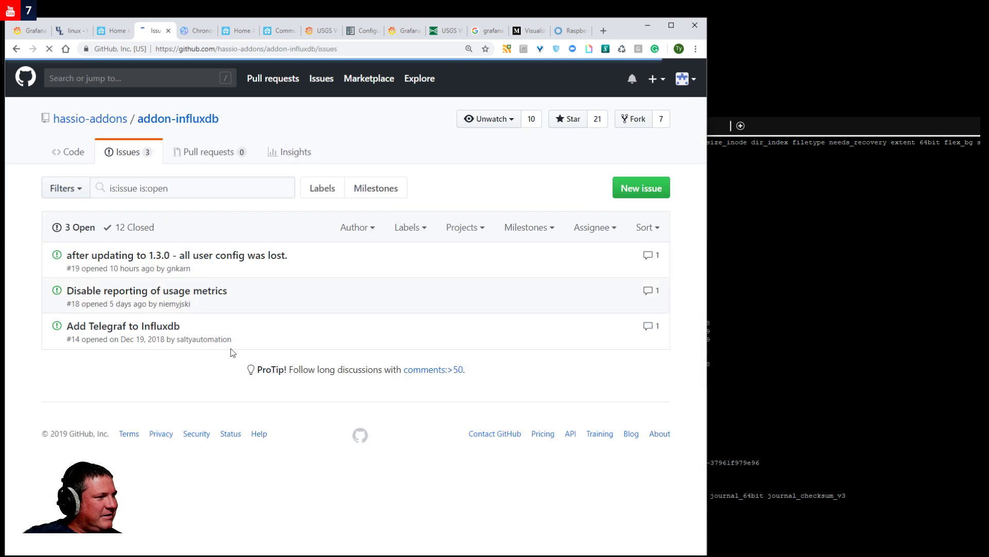
pyautogui.moveTo(178, 257)
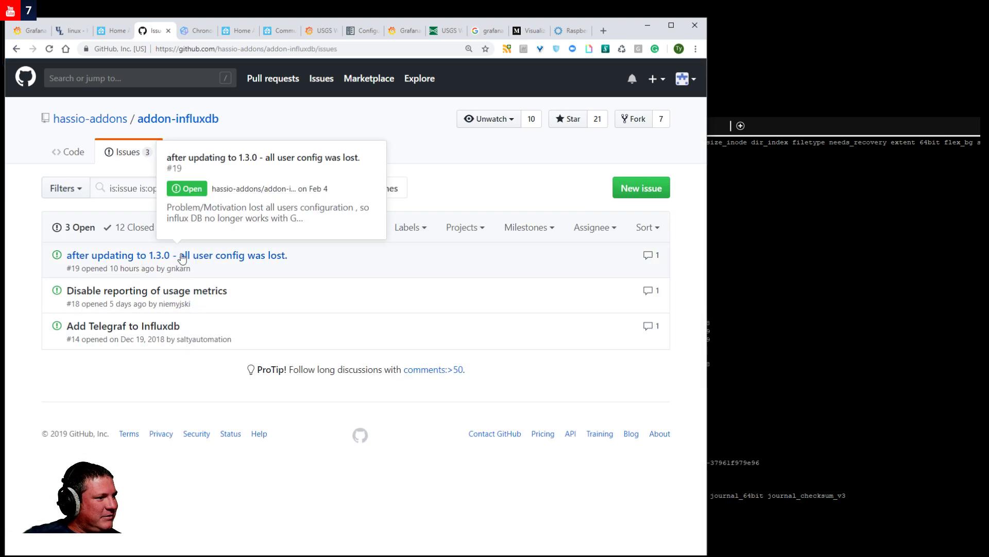
pyautogui.click(258, 256)
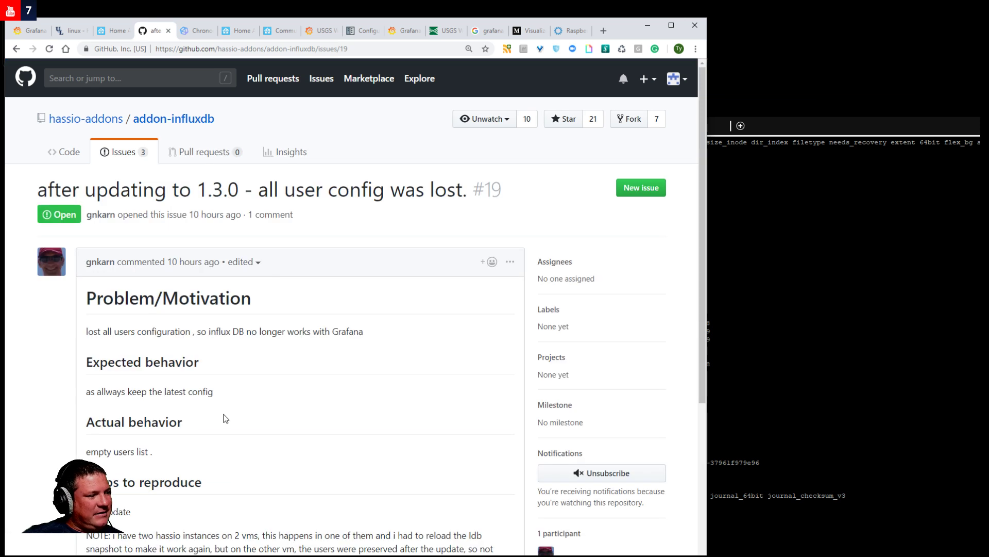
pyautogui.scroll(-5, 225, 418)
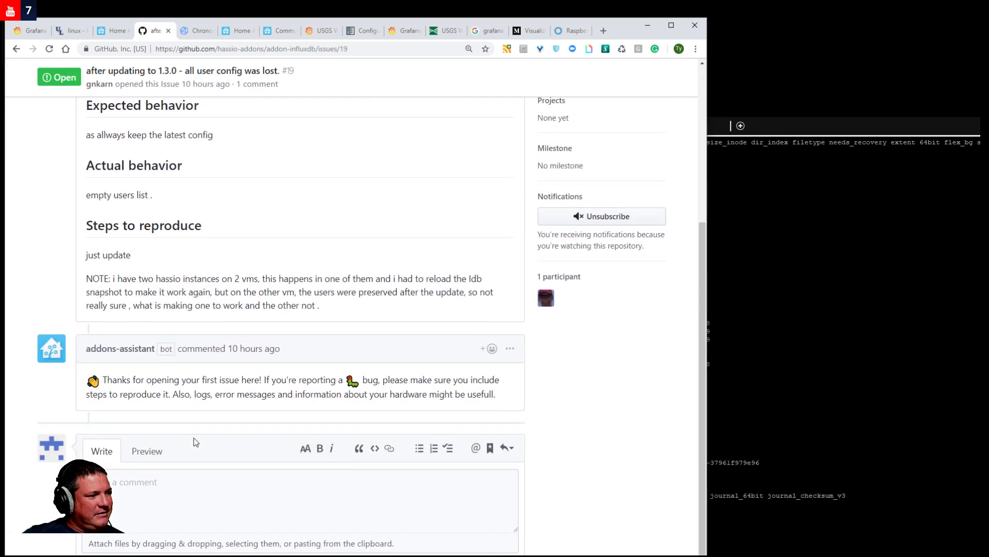
pyautogui.scroll(-2, 194, 438)
pyautogui.scroll(7, 196, 435)
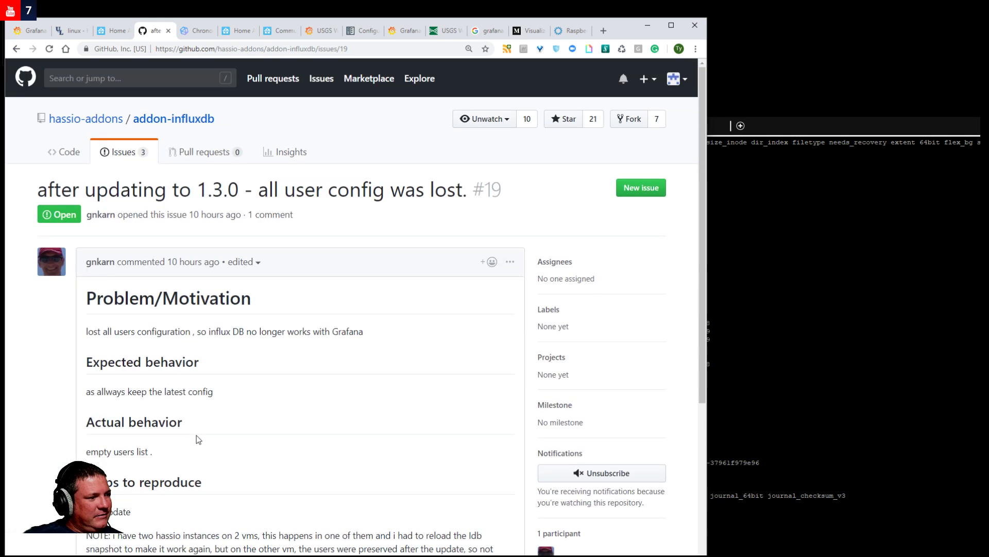
pyautogui.scroll(-3, 263, 409)
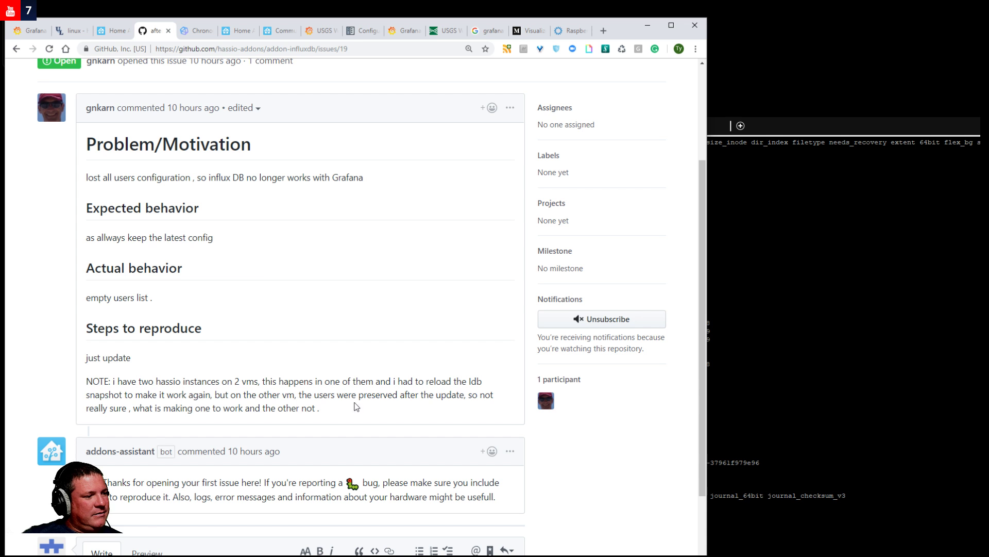
# Go back to the issue list, open the "Add Telegraf to Influxdb" issue, and close it.
pyautogui.hotkey('alt', 'Left')
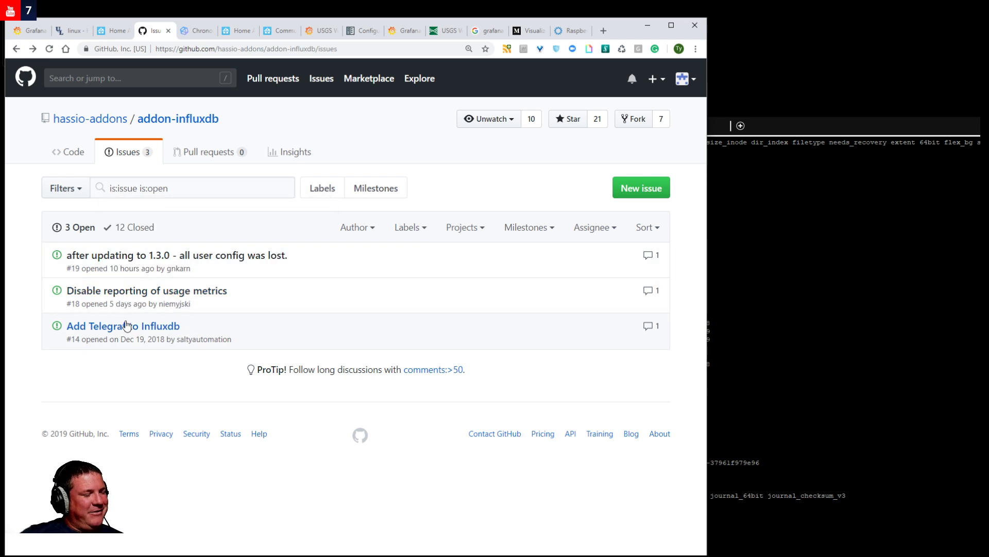
pyautogui.moveTo(144, 326)
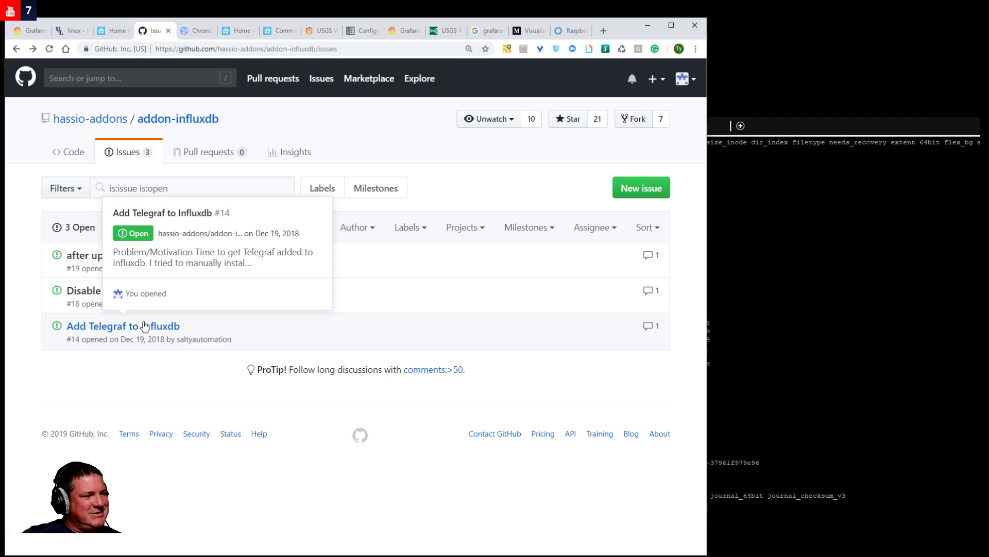
pyautogui.click(145, 326)
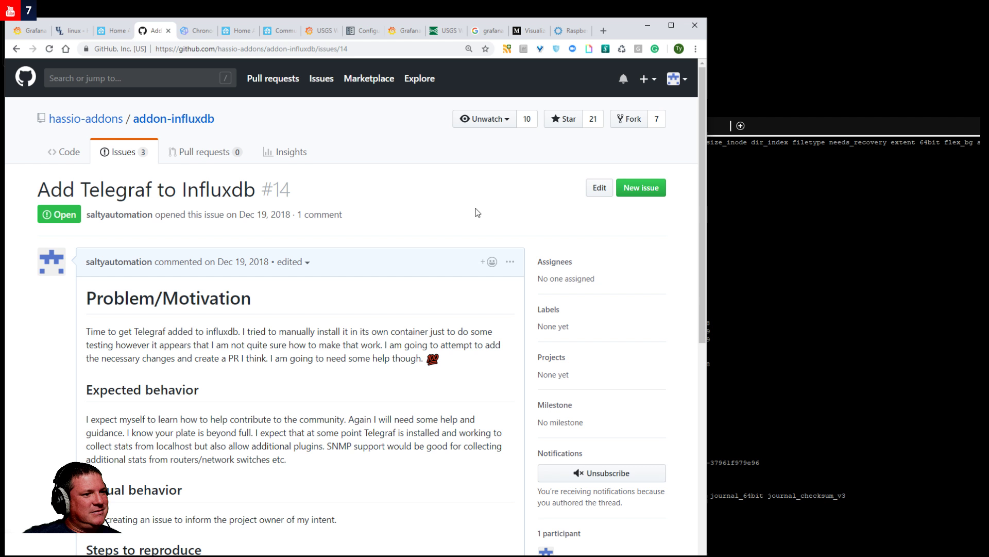
pyautogui.click(602, 190)
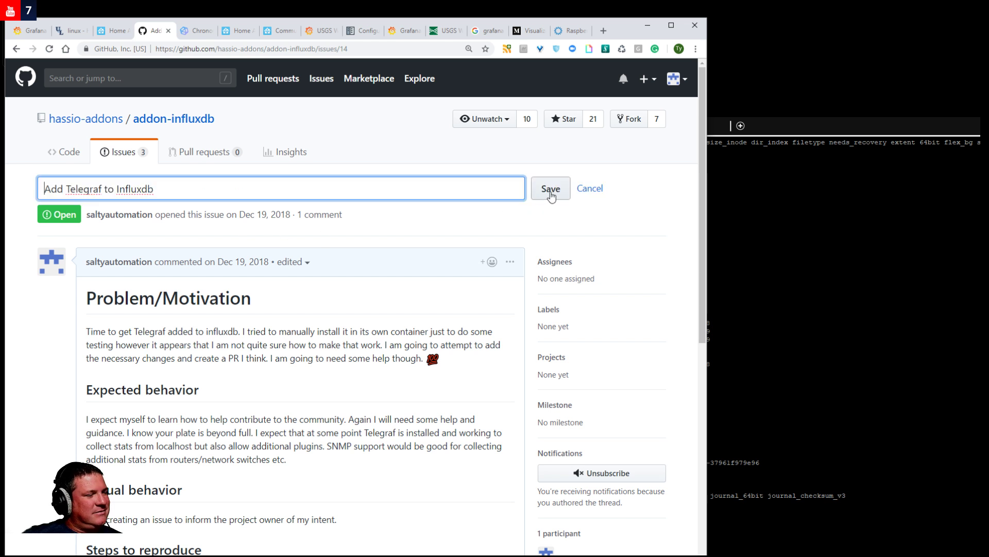
pyautogui.click(400, 222)
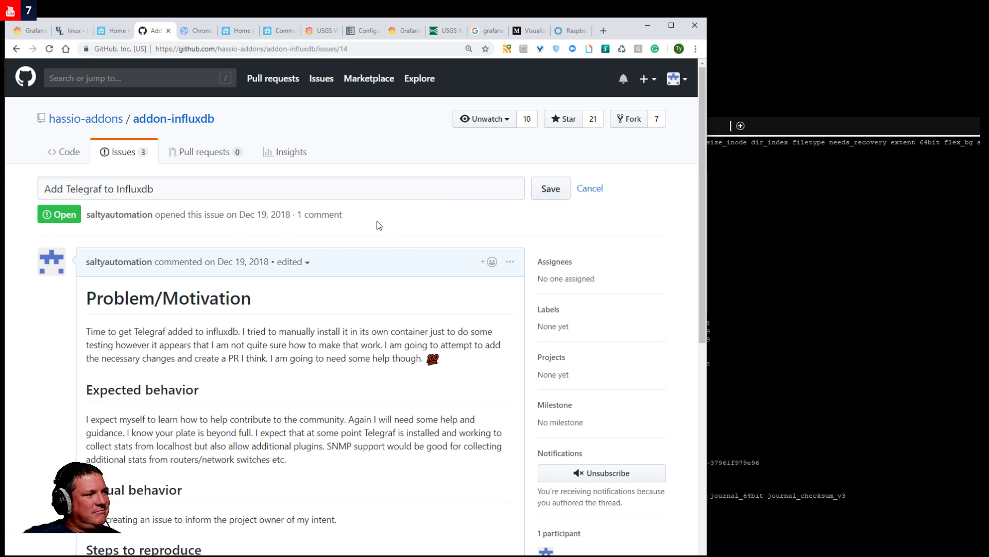
pyautogui.scroll(-10, 56, 215)
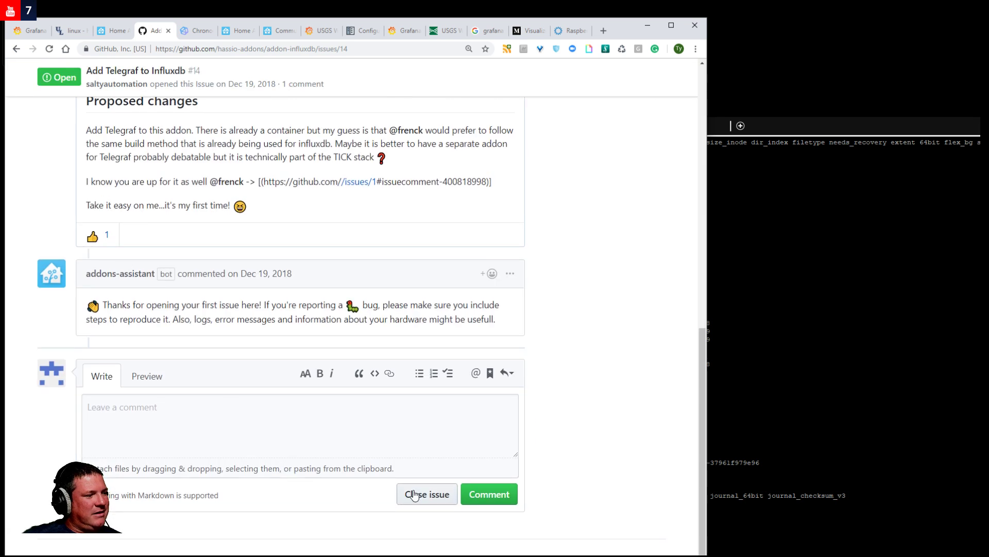
pyautogui.click(418, 494)
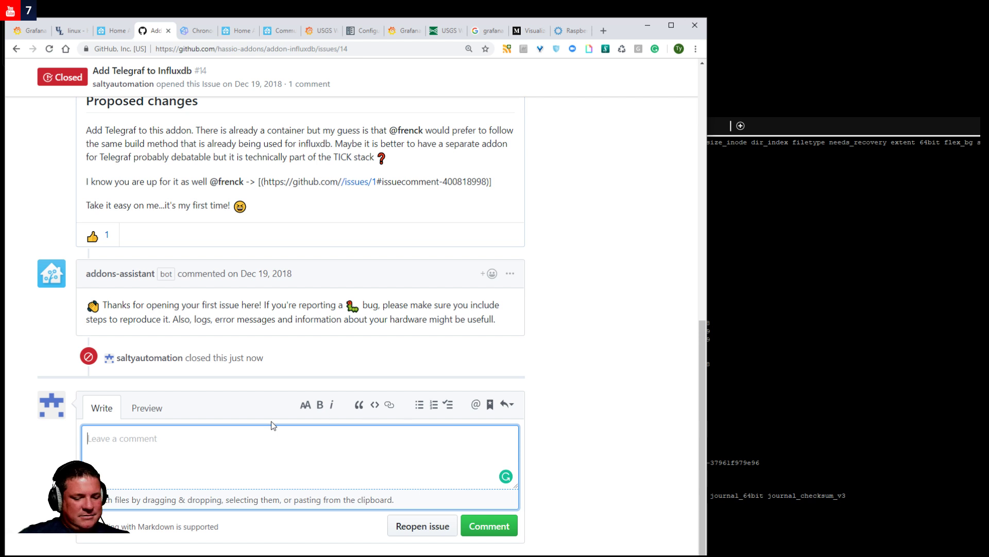
# Post the comment "Closing this as it is not worth the effort based on changes that are coming to InfluxDB" on the issue.
pyautogui.write('Closing this as it is')
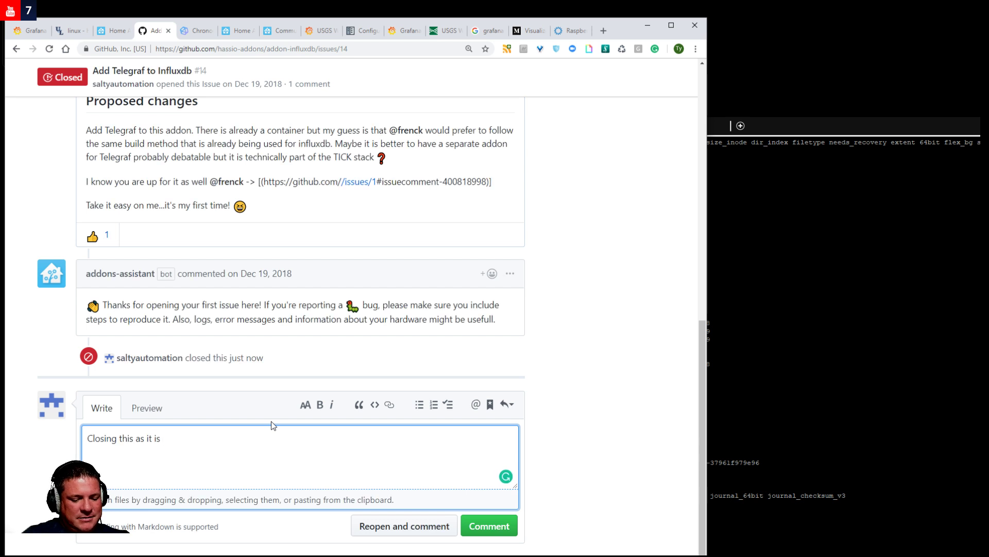
pyautogui.write(' not ')
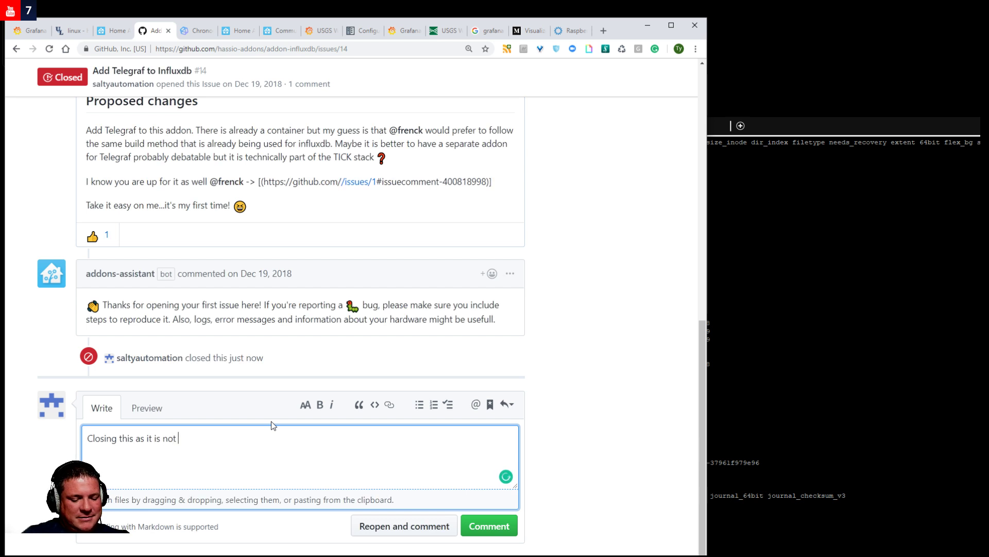
pyautogui.write('worth the effo')
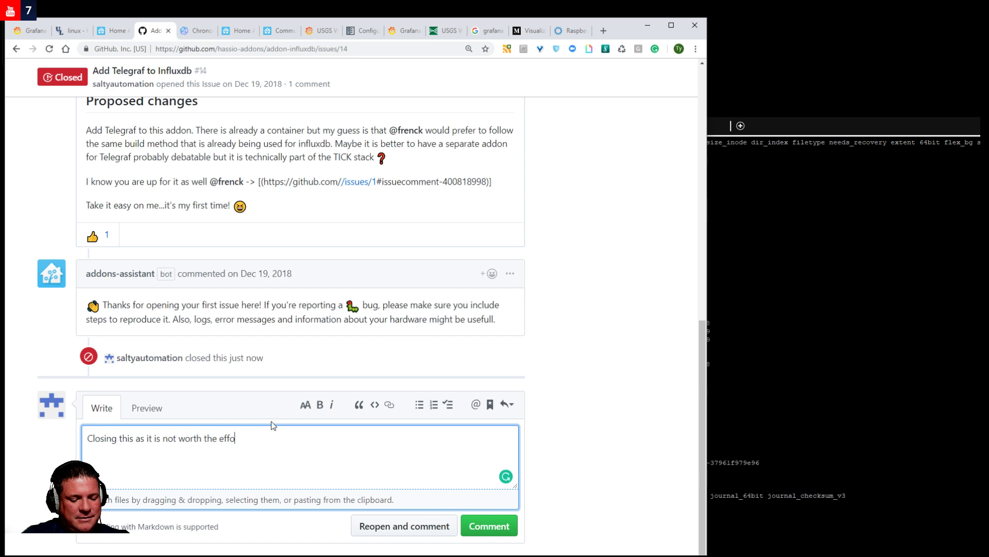
pyautogui.write('rt based on c')
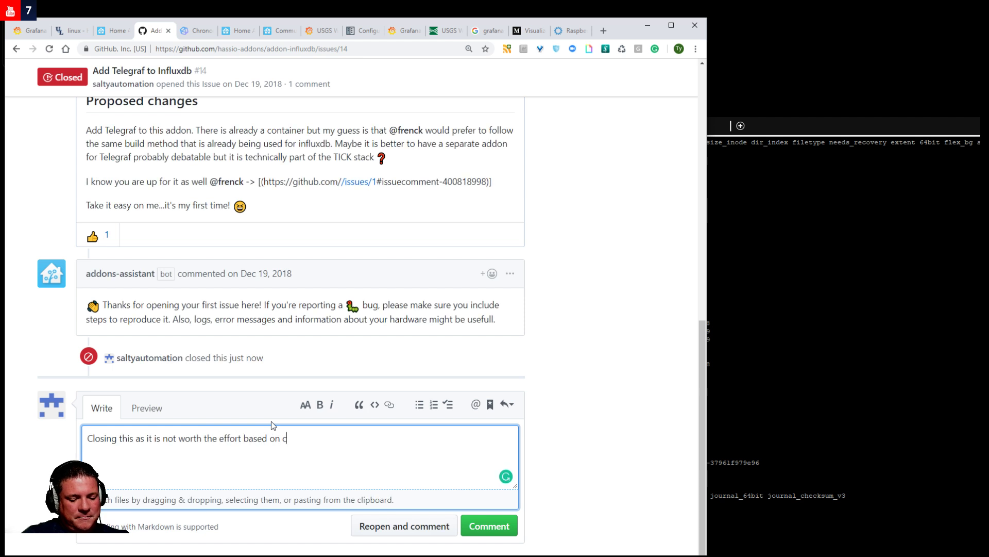
pyautogui.write('hanges that ar')
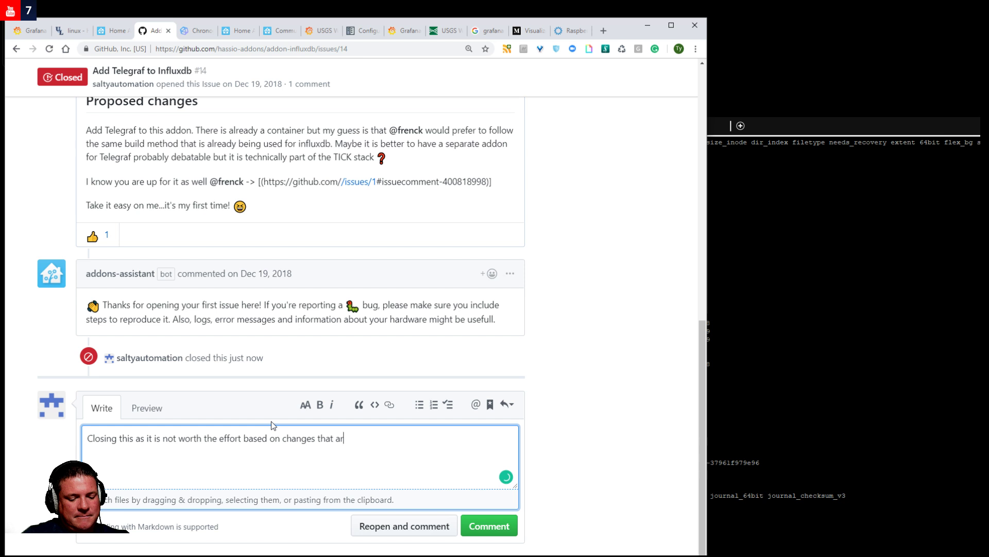
pyautogui.write('e coming to')
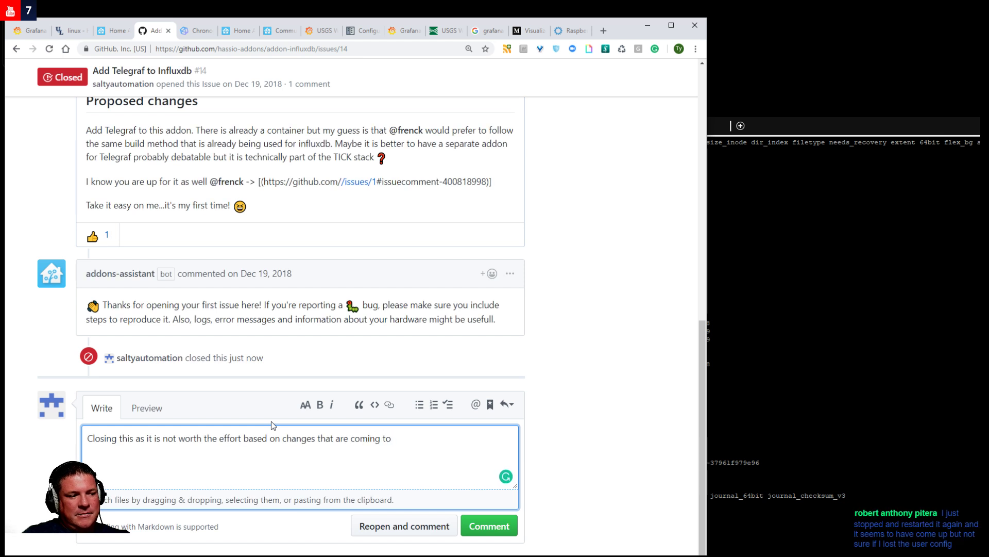
pyautogui.write(' InfluxDB')
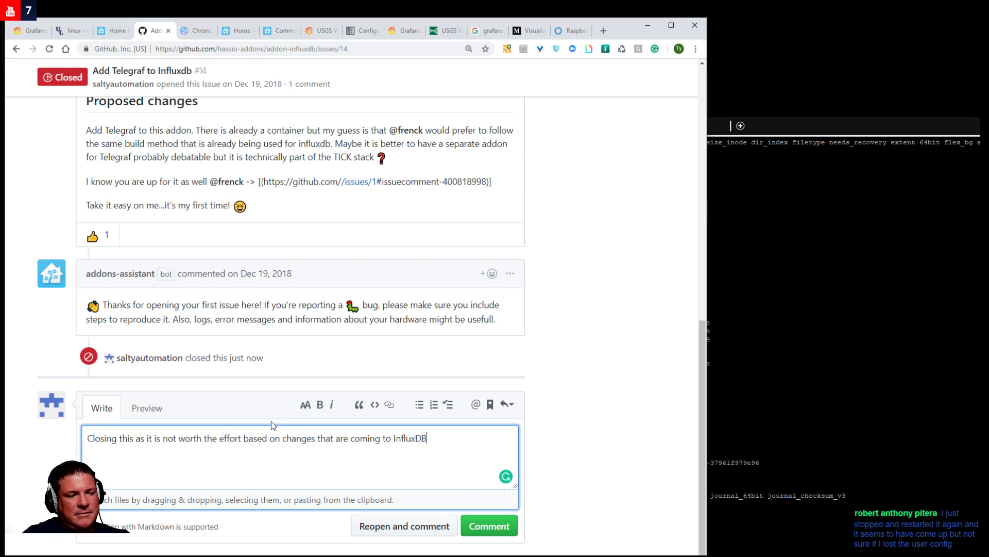
pyautogui.click(502, 523)
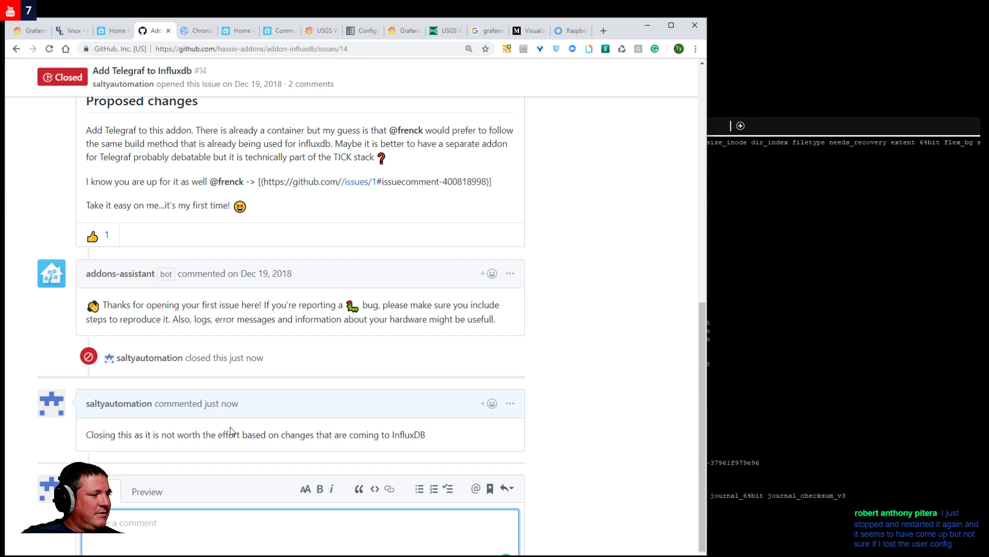
# Return to the open issues and review the lost user config issue for version 1.3.0 again, including its reply.
pyautogui.scroll(15, 217, 430)
pyautogui.click(141, 153)
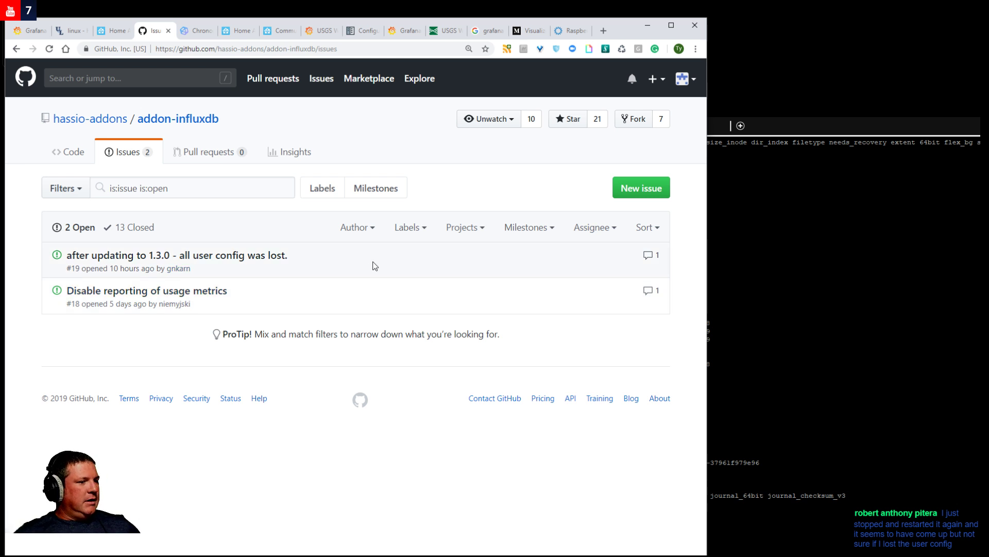
pyautogui.click(260, 257)
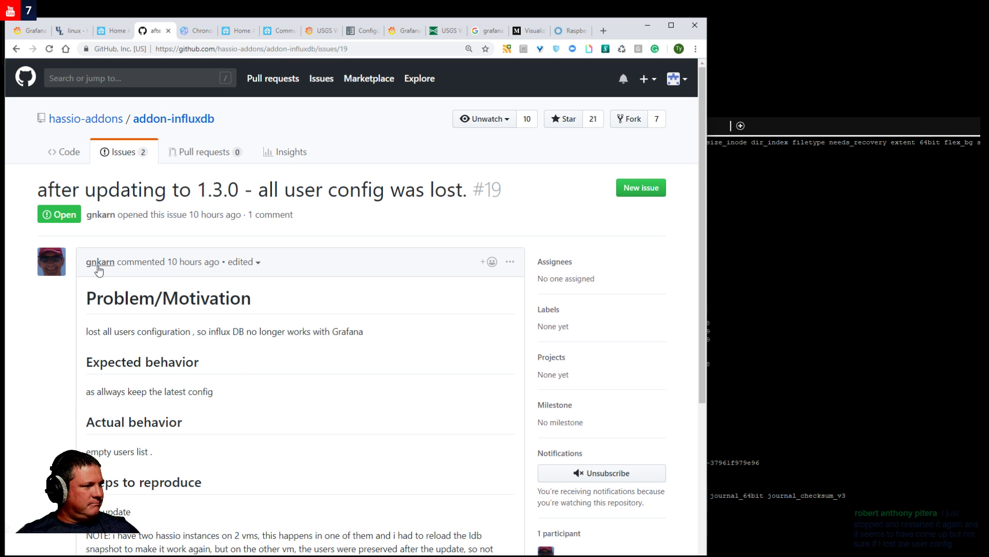
pyautogui.scroll(-5, 412, 429)
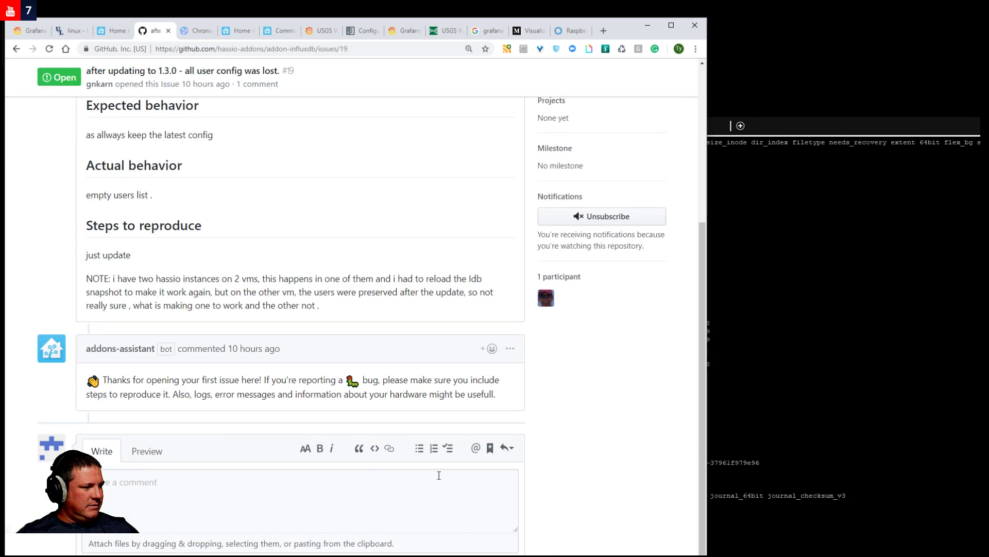
pyautogui.scroll(5, 208, 370)
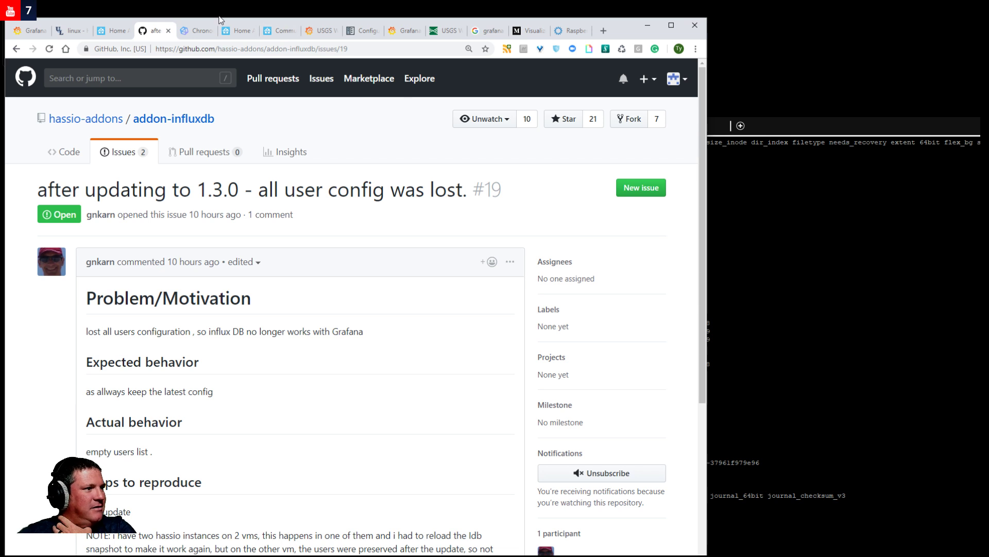
# Return to the Glances dashboard in Grafana and look over its load, network, disk IO and container panels.
pyautogui.click(193, 32)
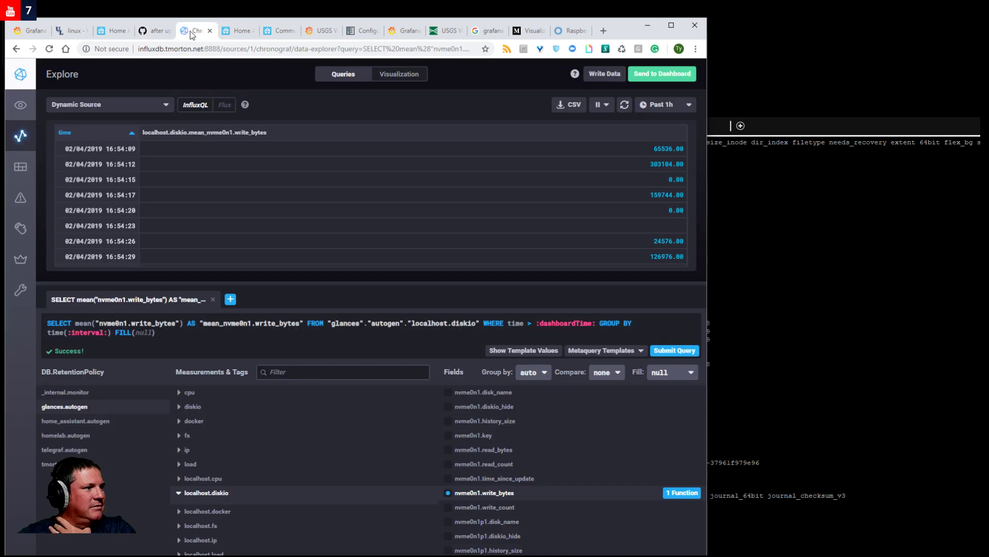
pyautogui.click(111, 30)
pyautogui.click(74, 31)
pyautogui.click(32, 31)
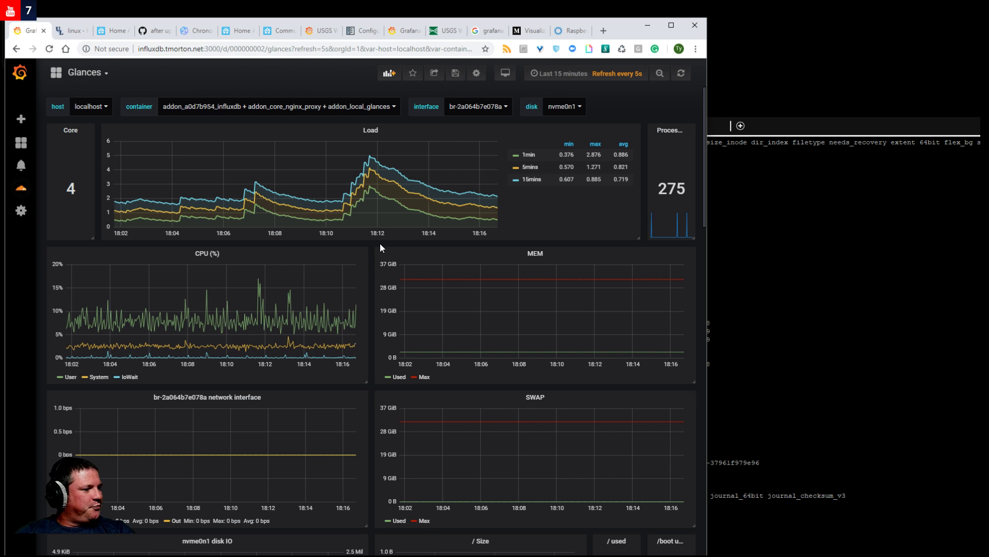
pyautogui.moveTo(385, 198)
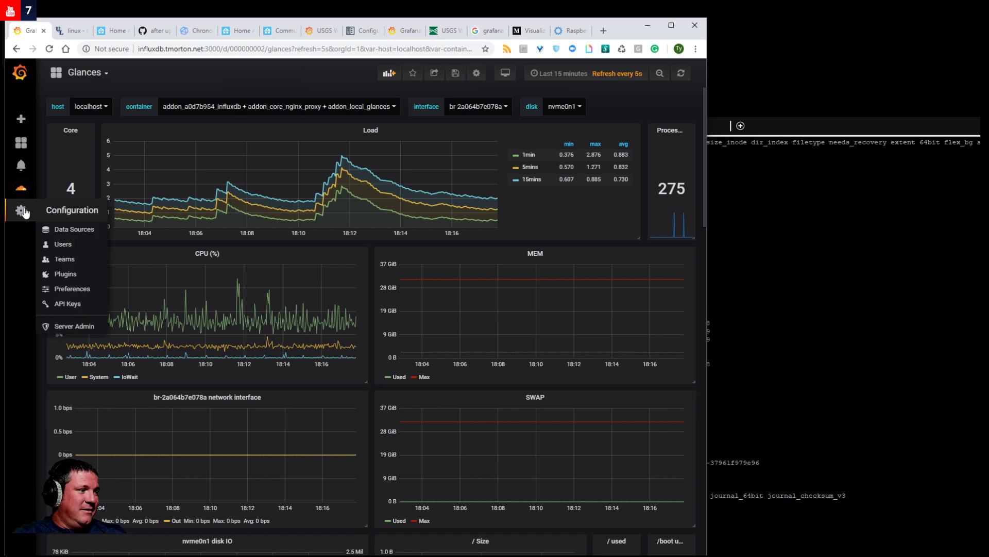
pyautogui.scroll(-5, 193, 408)
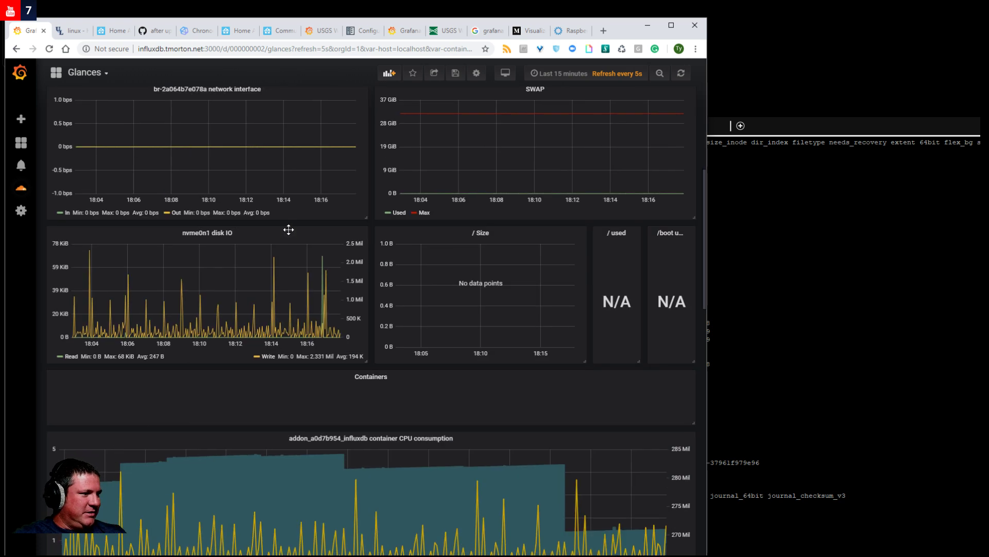
pyautogui.scroll(5, 292, 227)
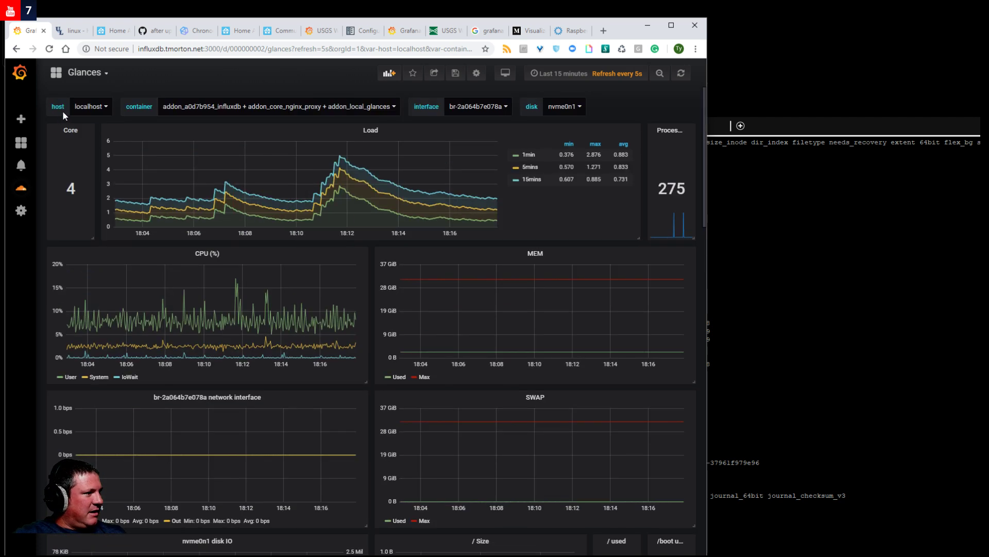
# Open the VMware vSphere - Overview dashboard, saving the pending Glances changes, and follow the datastore1 gauge's link to the Datastore dashboard.
pyautogui.click(56, 75)
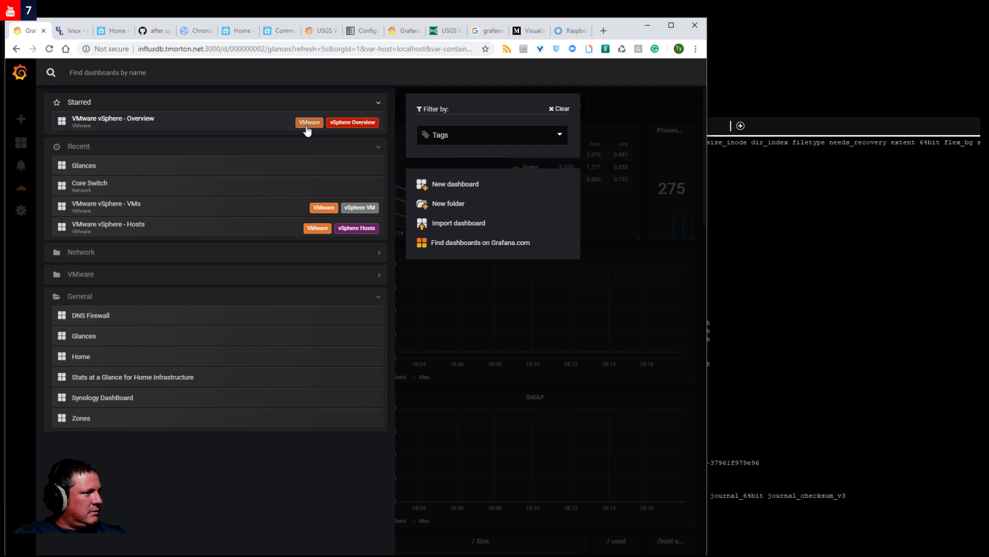
pyautogui.click(232, 125)
pyautogui.click(303, 194)
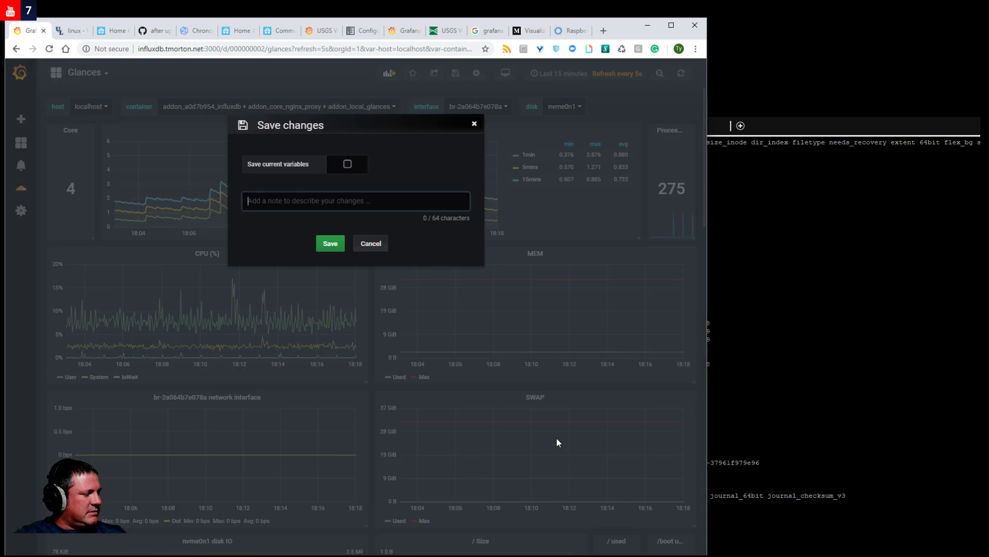
pyautogui.click(330, 243)
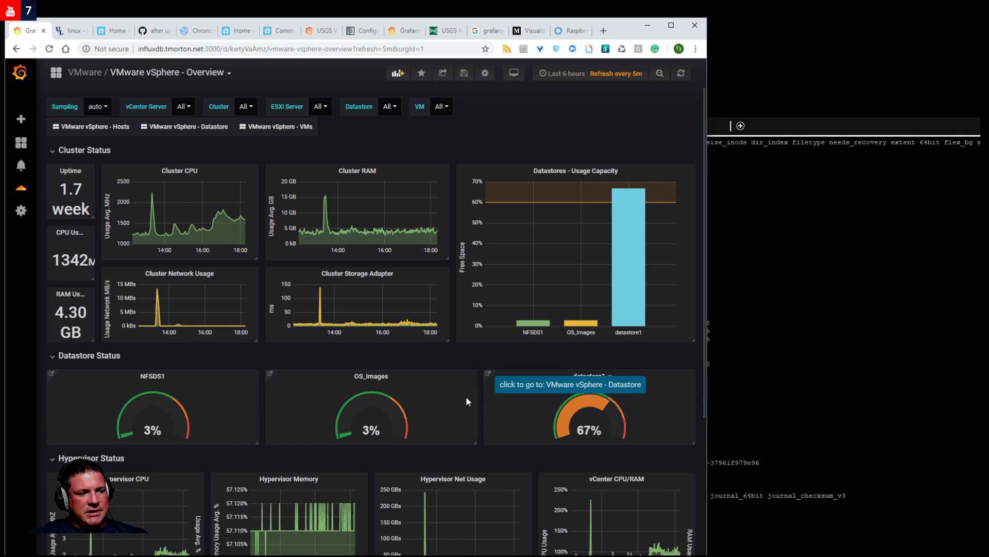
pyautogui.click(525, 397)
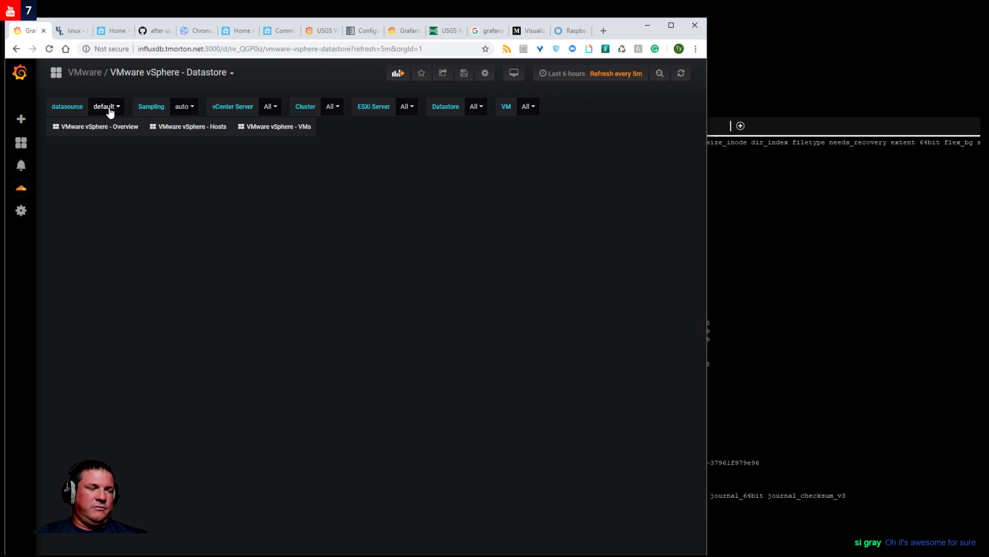
# Go to the Home dashboard and open the NAS Load panel's general settings for editing.
pyautogui.click(199, 77)
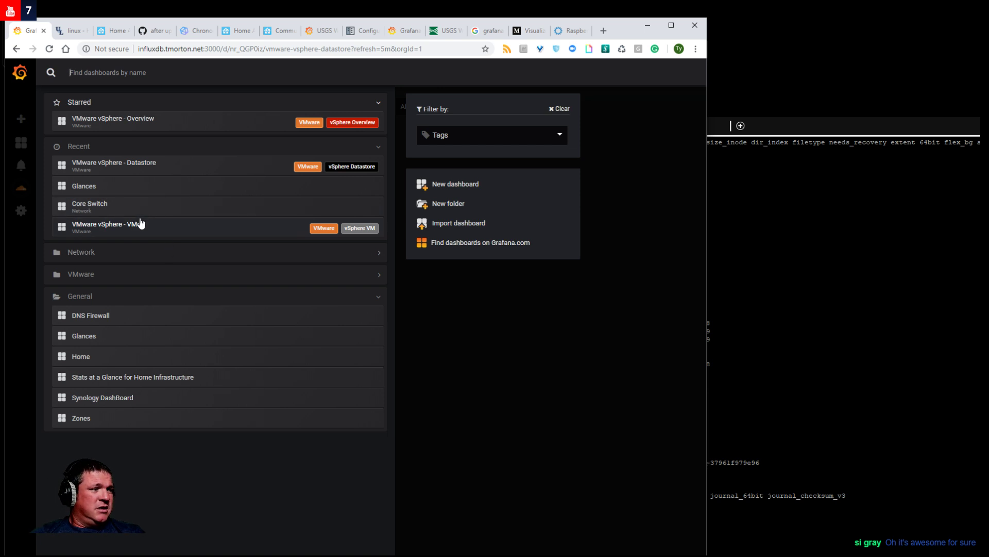
pyautogui.click(118, 357)
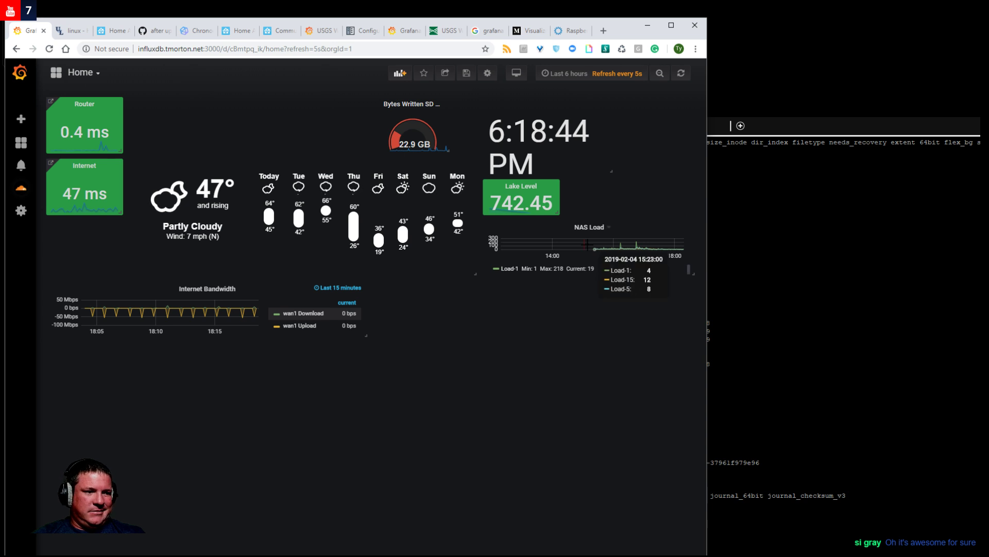
pyautogui.click(595, 226)
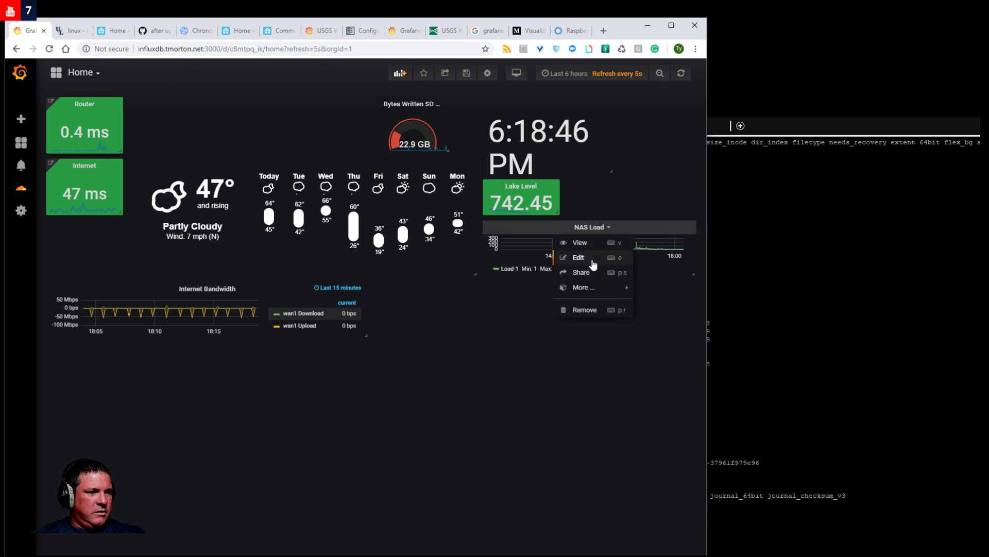
pyautogui.click(592, 259)
pyautogui.click(109, 301)
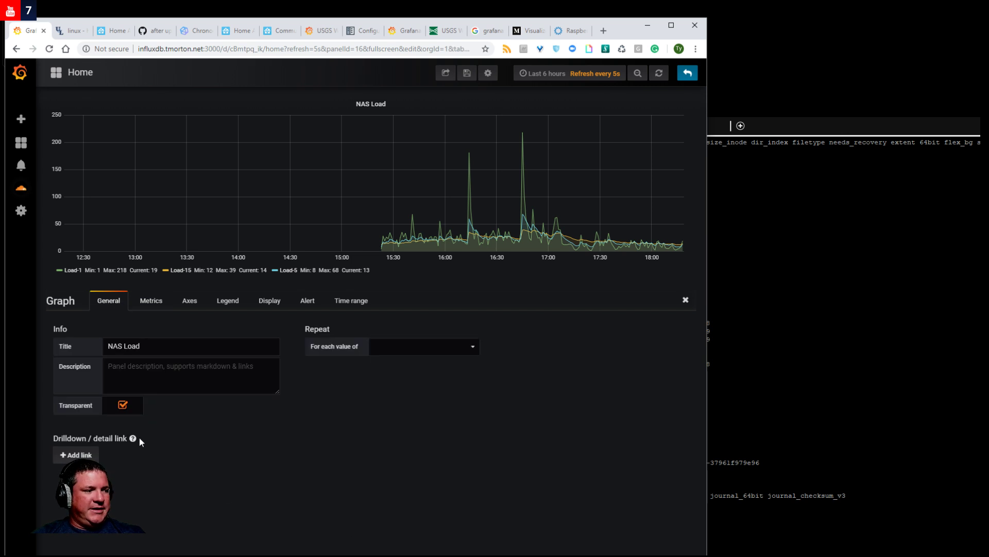
pyautogui.click(92, 454)
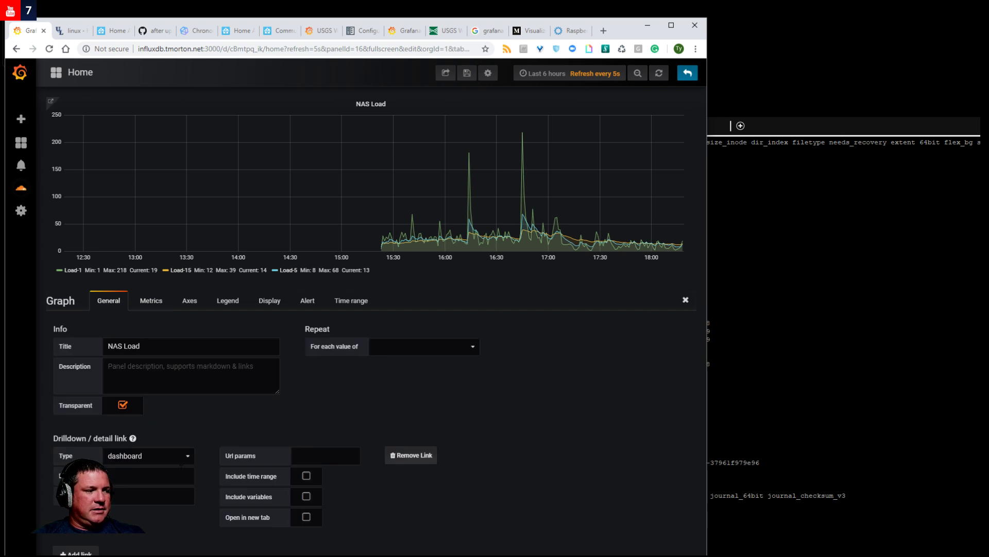
pyautogui.click(162, 455)
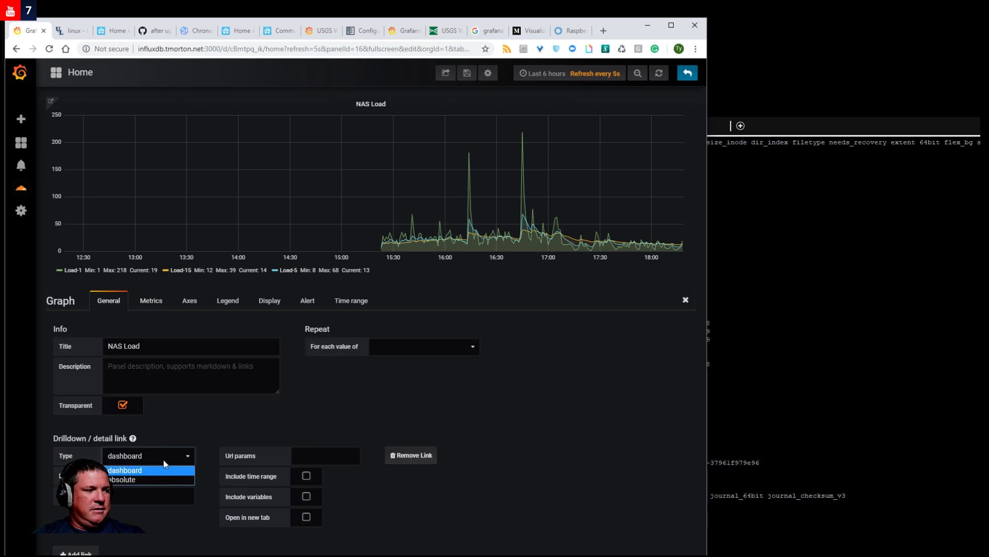
pyautogui.click(153, 484)
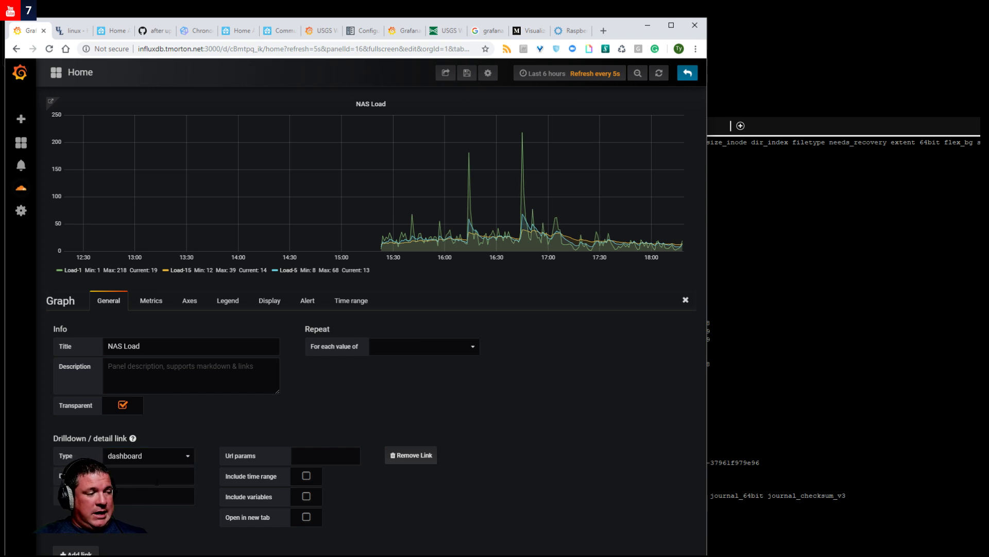
pyautogui.click(159, 454)
pyautogui.click(150, 478)
pyautogui.write('http://')
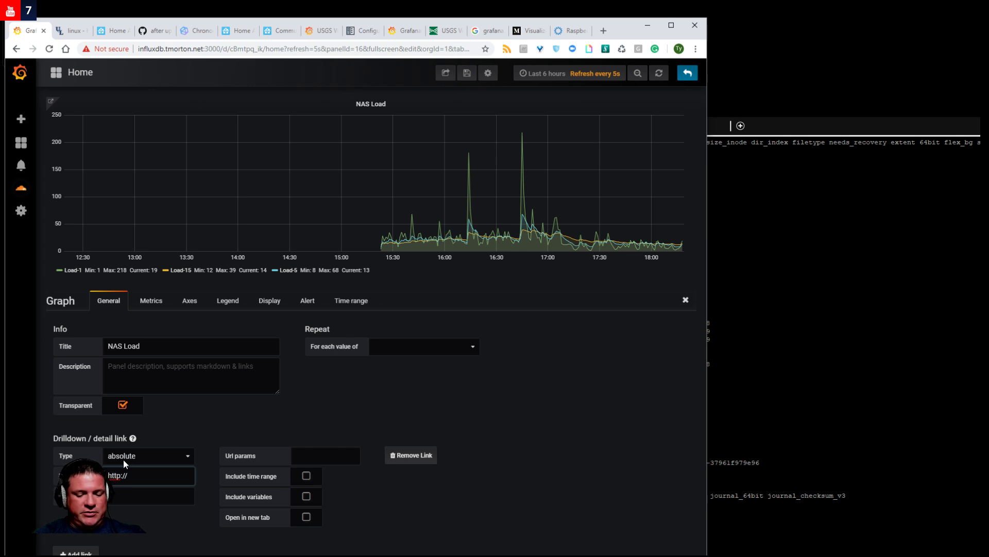
pyautogui.write('10.10.200.250')
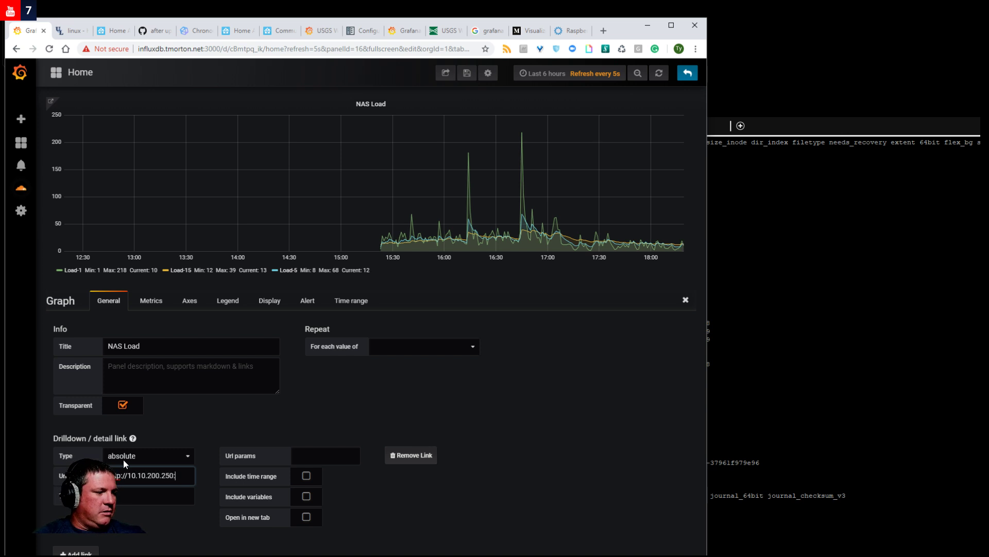
pyautogui.write(':5000')
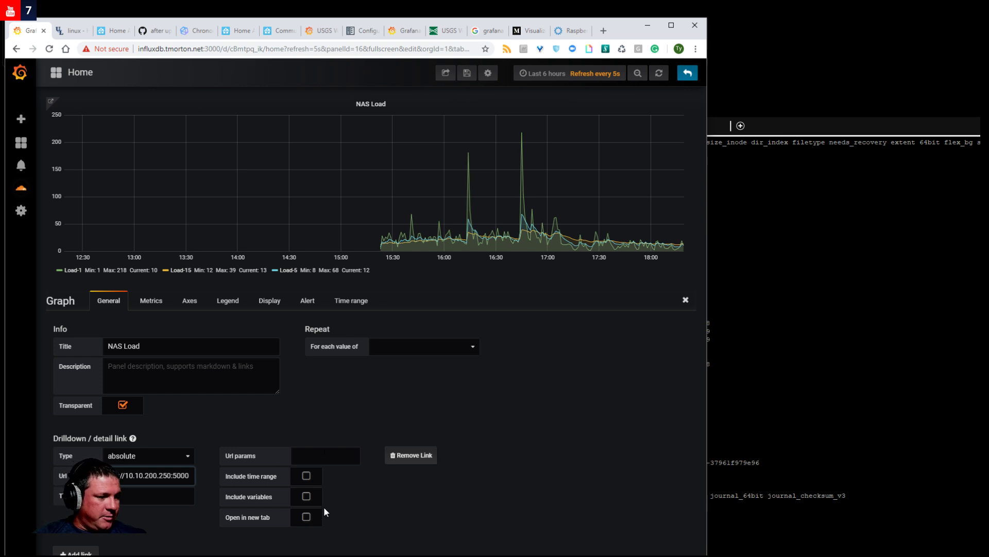
pyautogui.press('Tab')
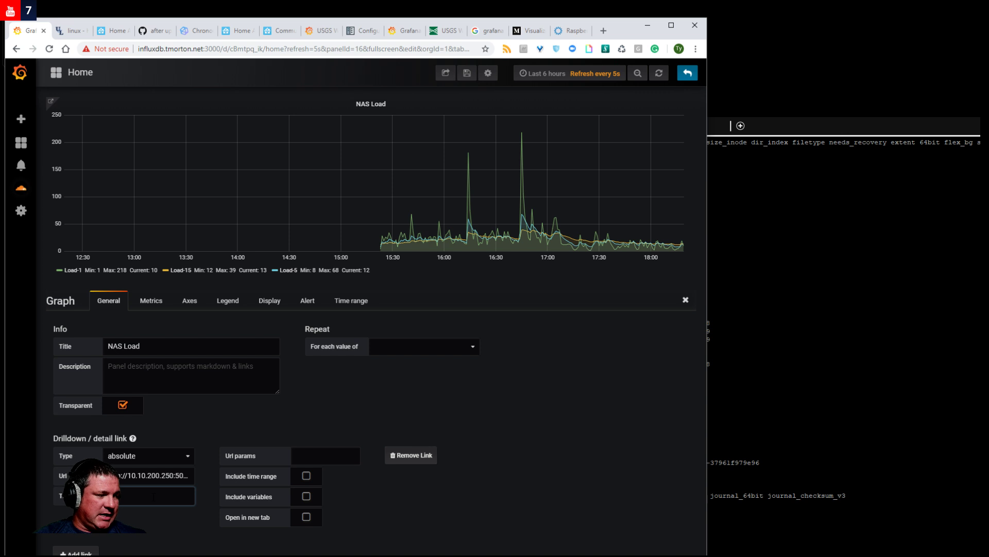
pyautogui.write('Synology Admin')
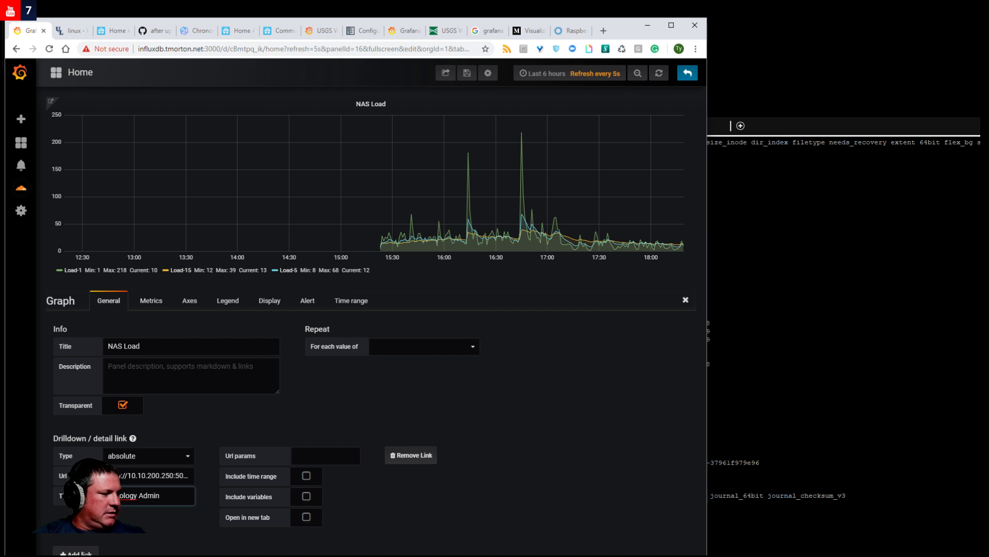
pyautogui.click(83, 552)
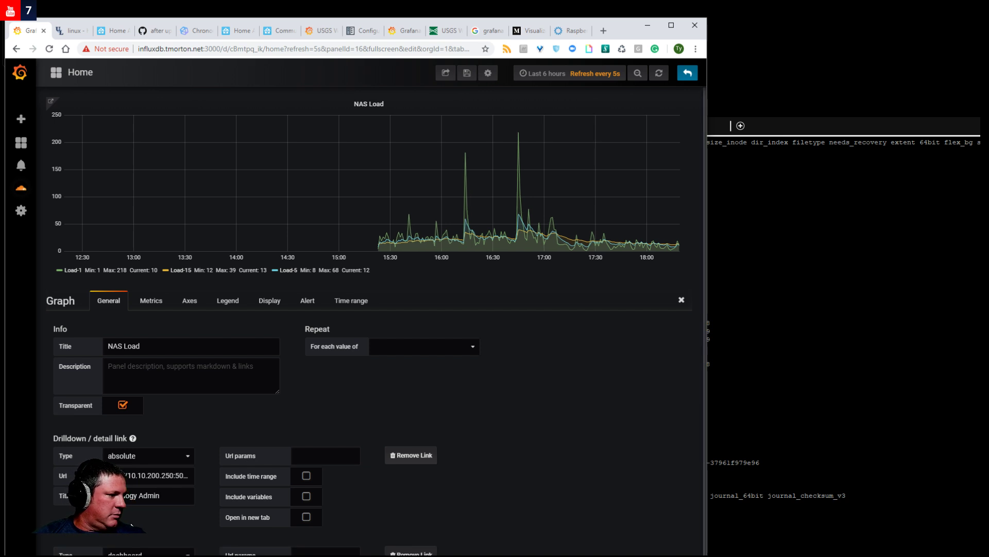
pyautogui.scroll(-1, 108, 540)
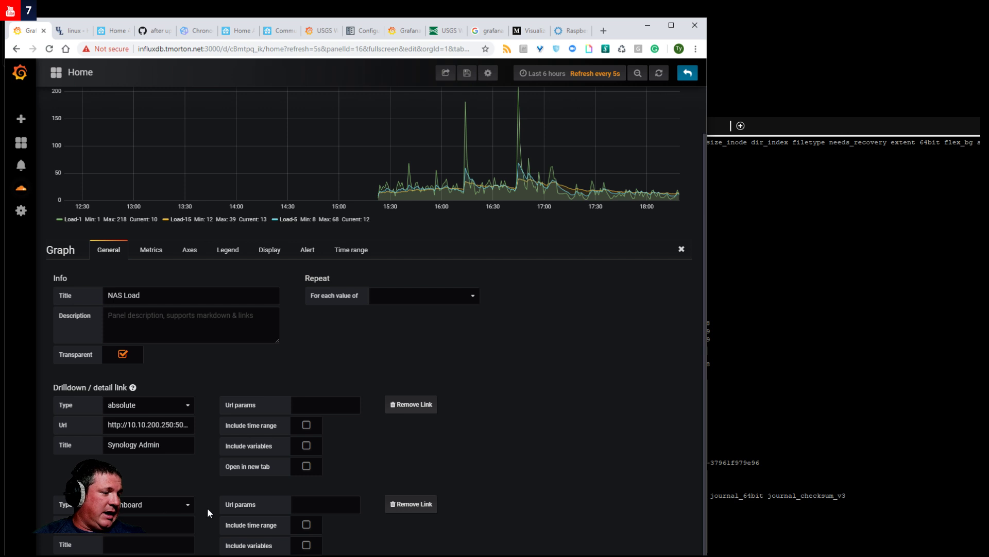
pyautogui.scroll(1, 181, 502)
pyautogui.scroll(-1, 181, 502)
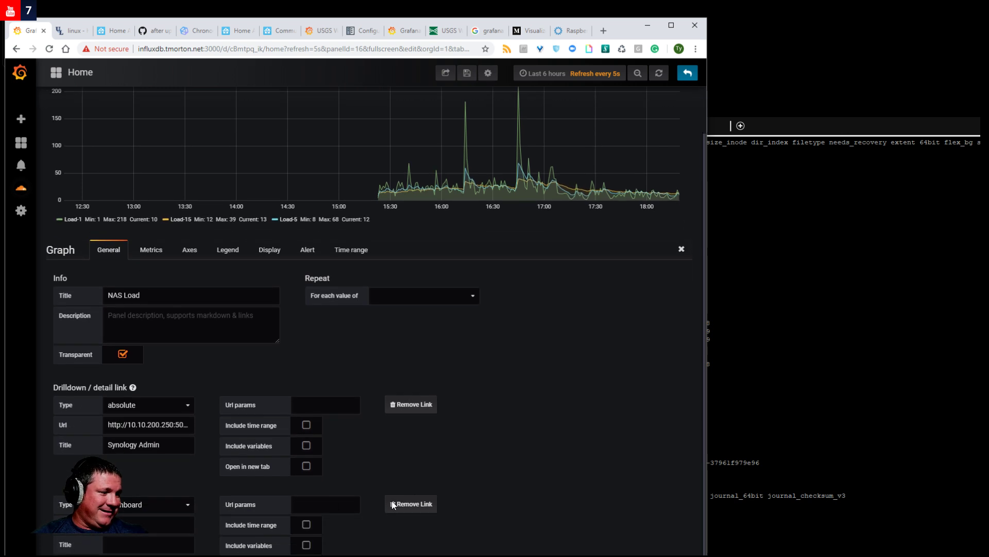
pyautogui.click(410, 504)
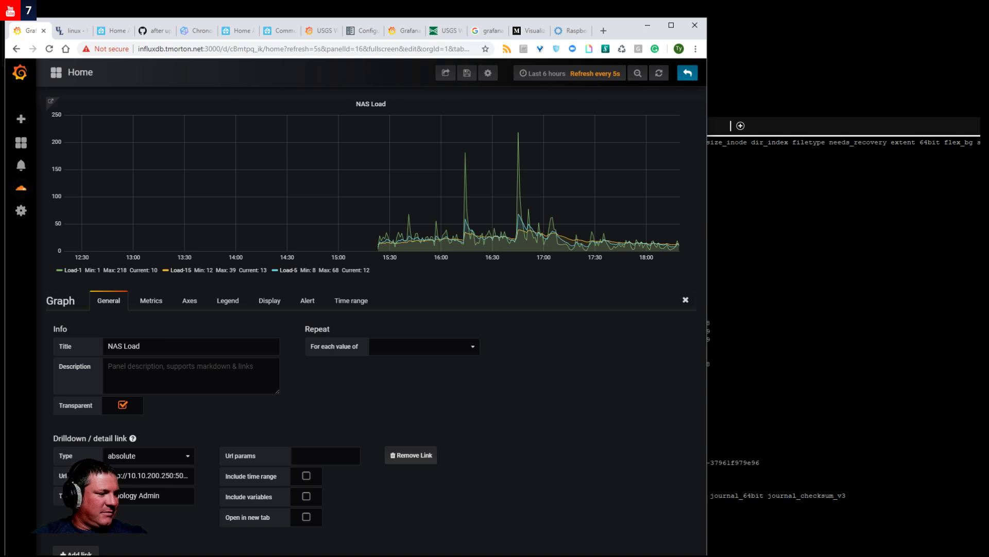
# Add a second drilldown link of type dashboard to the NAS Load panel, pointing to Synology DashBoard.
pyautogui.click(85, 552)
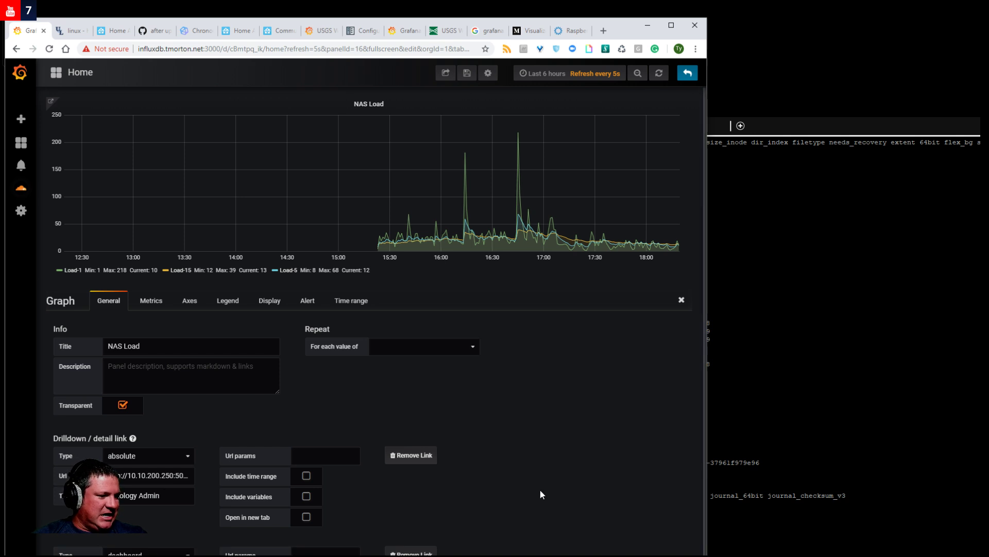
pyautogui.scroll(-1, 541, 512)
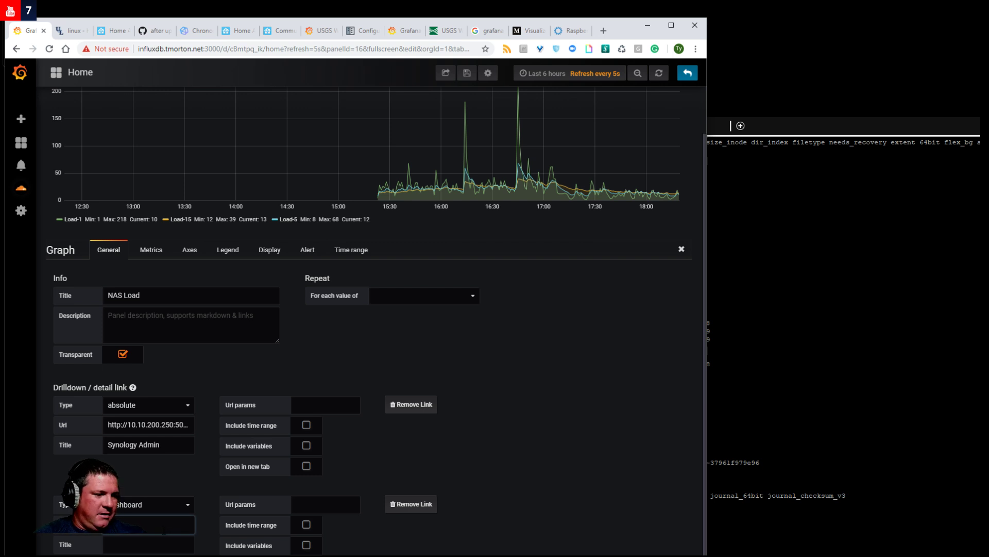
pyautogui.click(144, 525)
pyautogui.write('Sy')
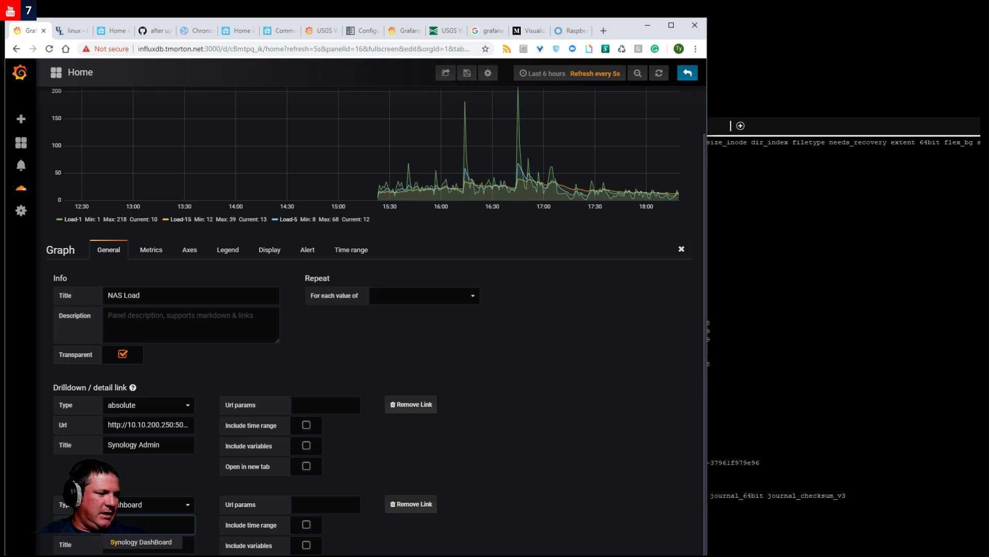
pyautogui.click(143, 541)
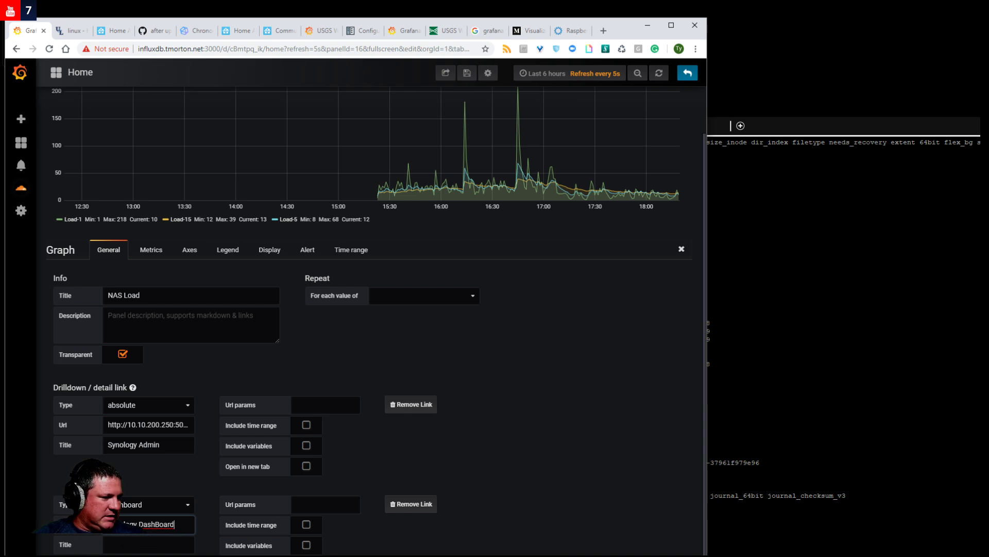
# Save the Home dashboard without a note and leave the NAS Load panel editor.
pyautogui.scroll(1, 608, 277)
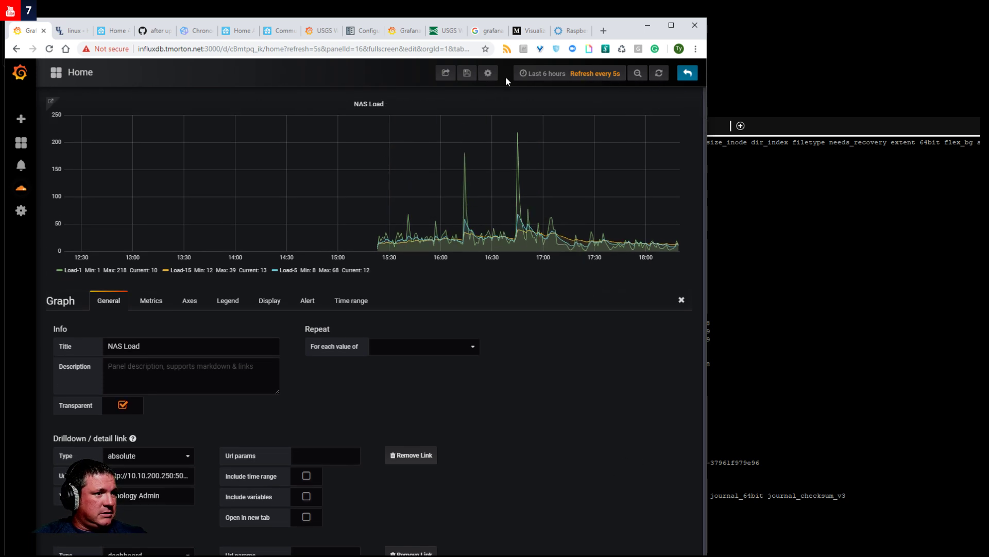
pyautogui.click(467, 73)
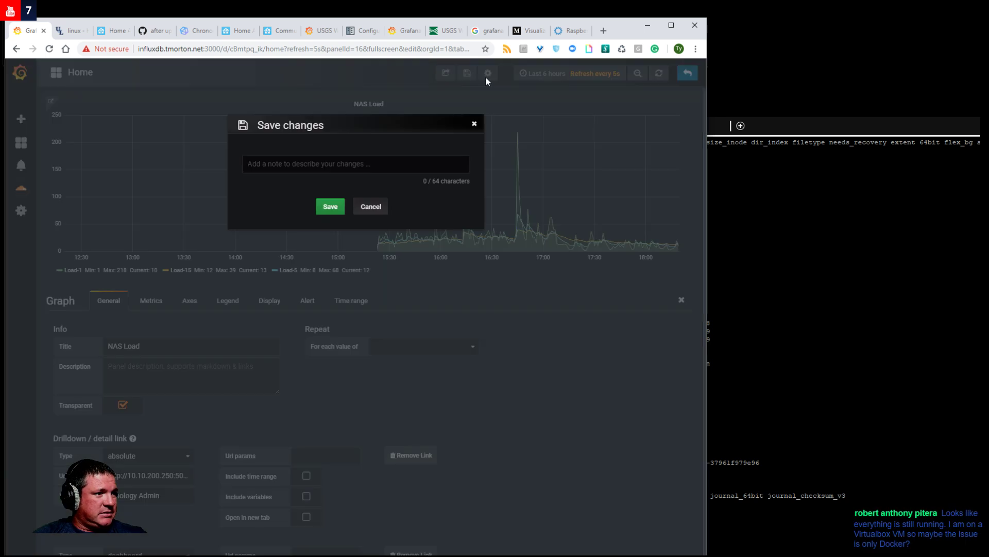
pyautogui.click(332, 206)
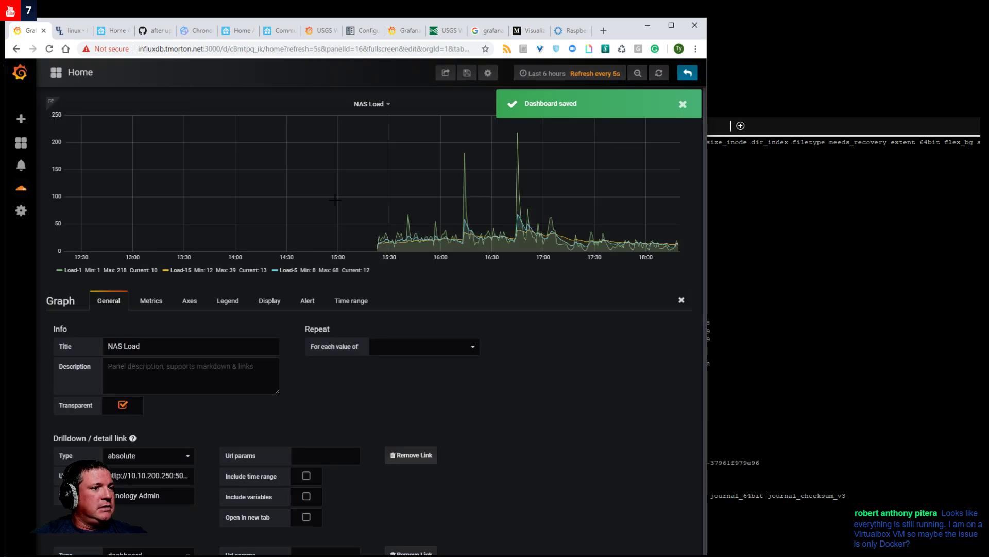
pyautogui.click(686, 73)
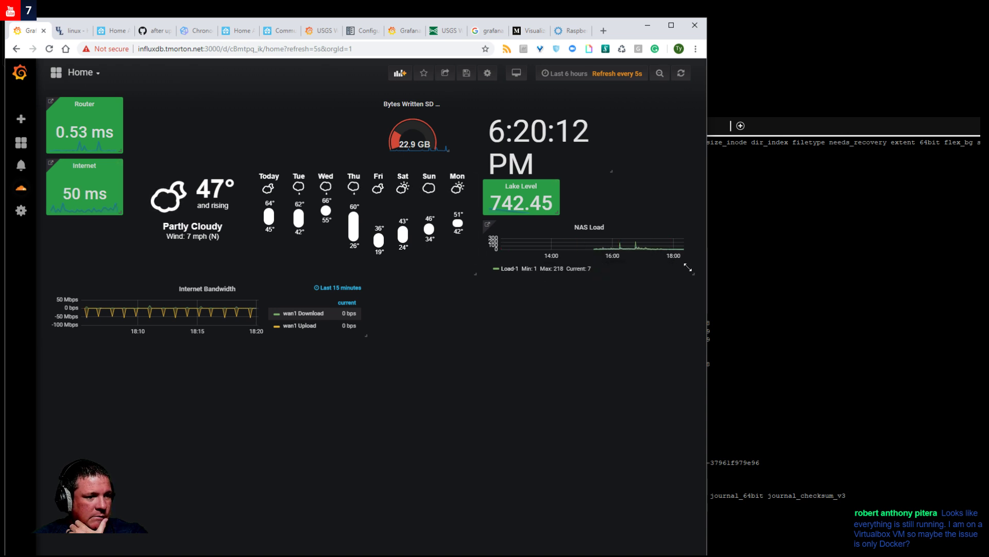
# Make the NAS Load panel slightly taller and follow its Synology DashBoard link, saving the dashboard changes.
pyautogui.moveTo(691, 273); pyautogui.dragTo(692, 295)
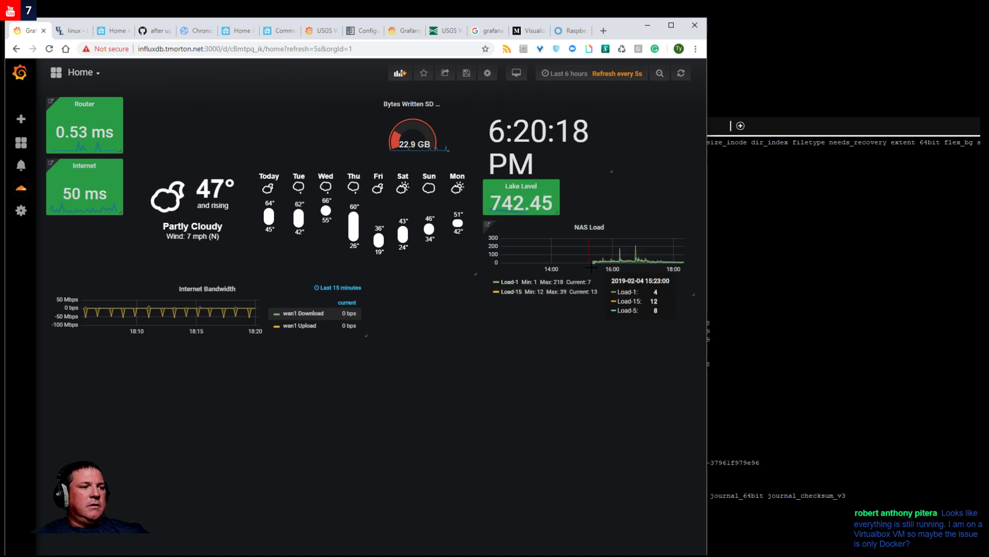
pyautogui.moveTo(488, 226)
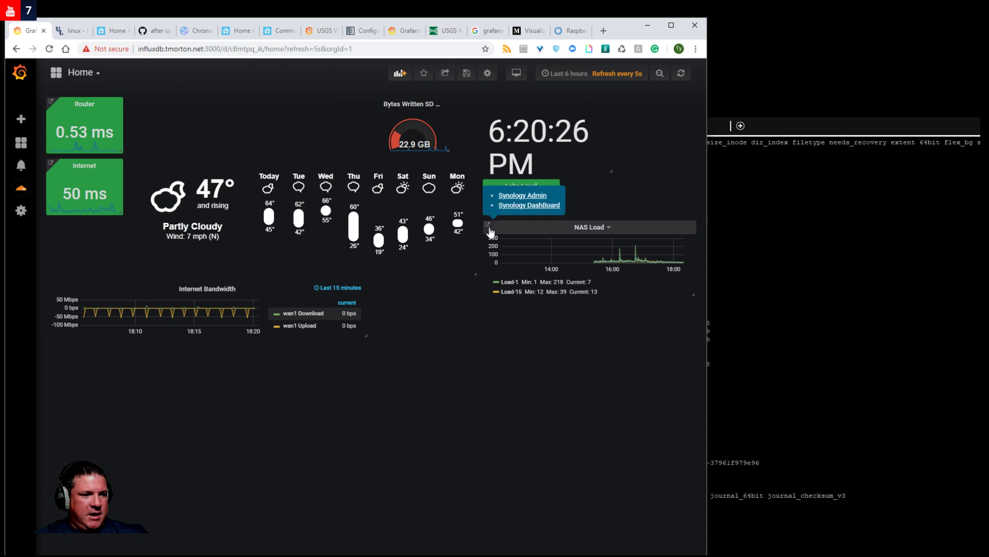
pyautogui.click(514, 208)
pyautogui.click(321, 195)
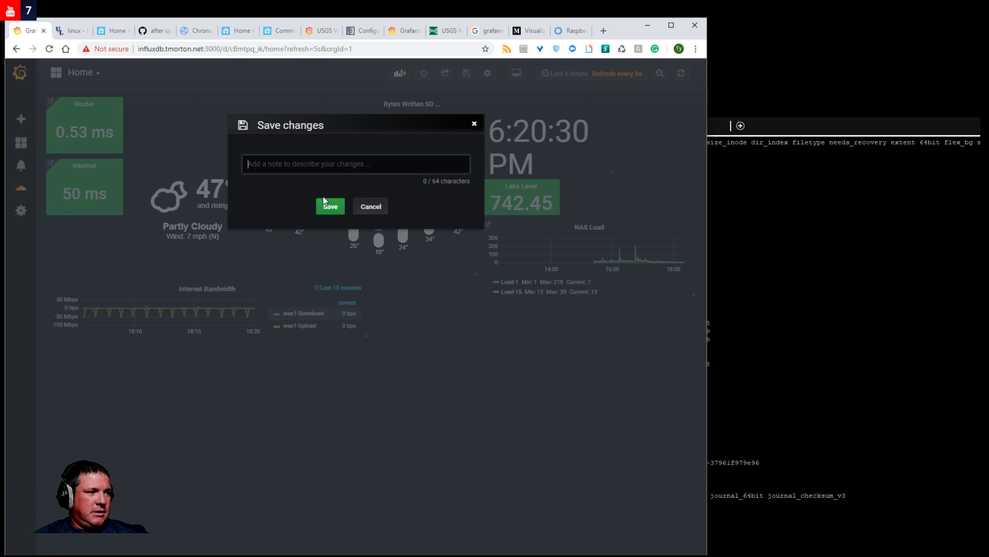
pyautogui.click(322, 204)
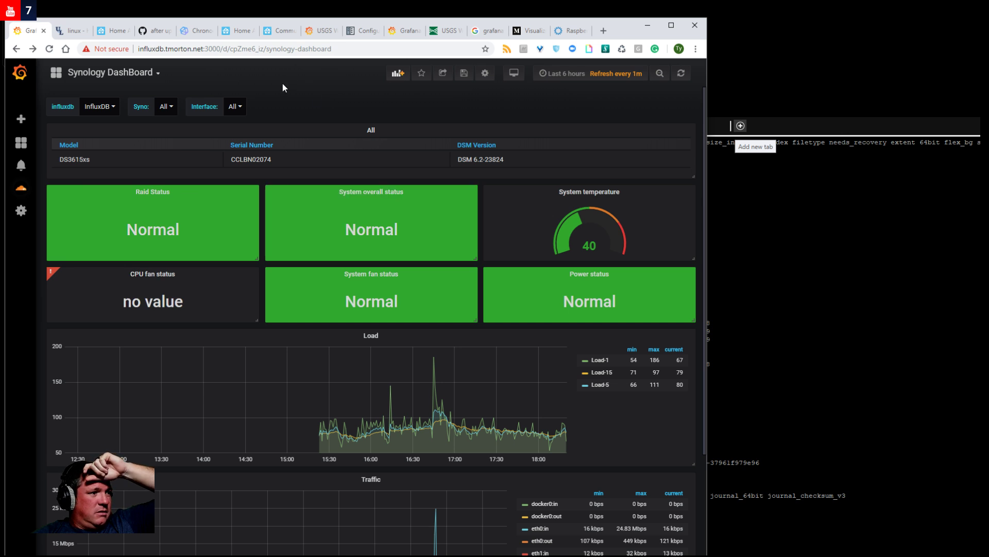
# Return to the Home dashboard, test the NAS Load panel's Synology Admin link, and go back to Home.
pyautogui.press('g')
pyautogui.press('h')
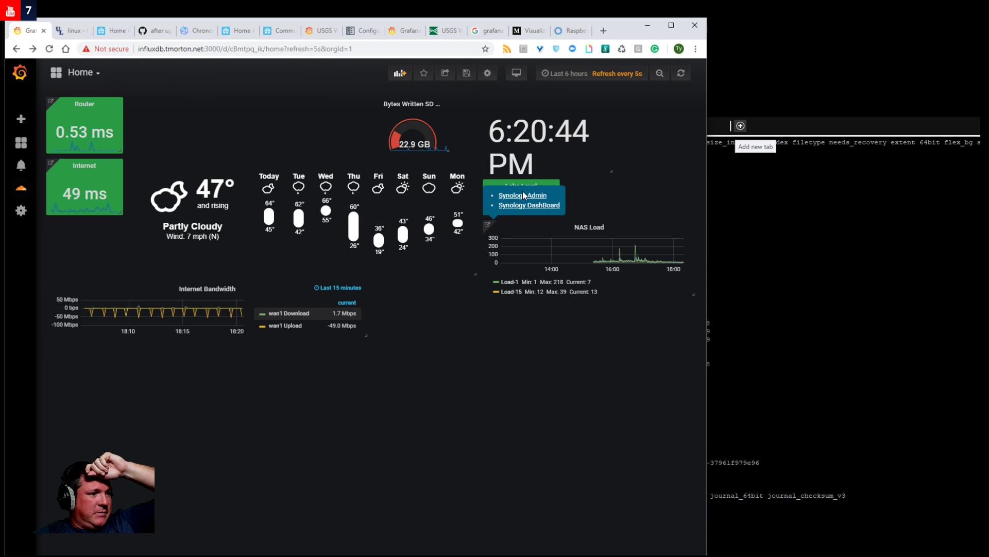
pyautogui.click(533, 196)
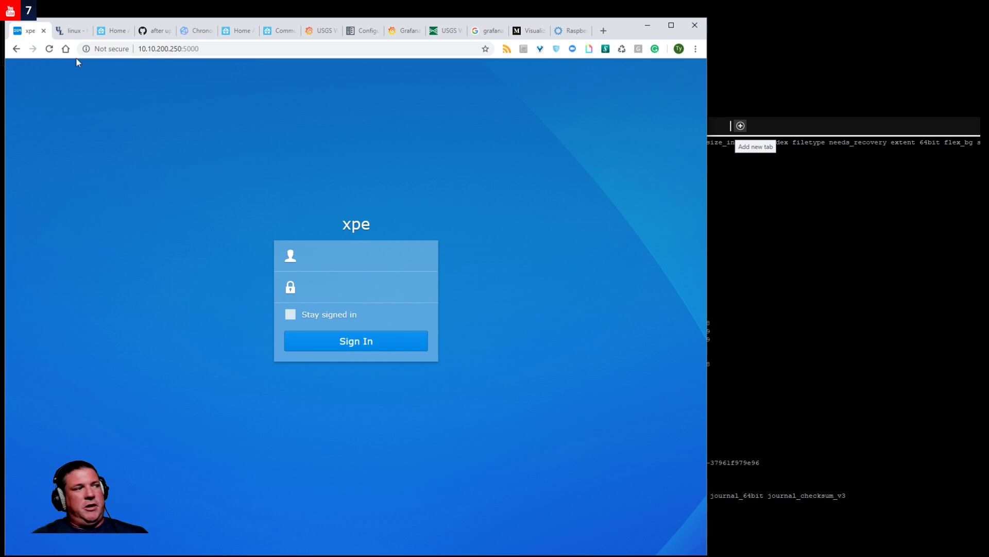
pyautogui.click(17, 49)
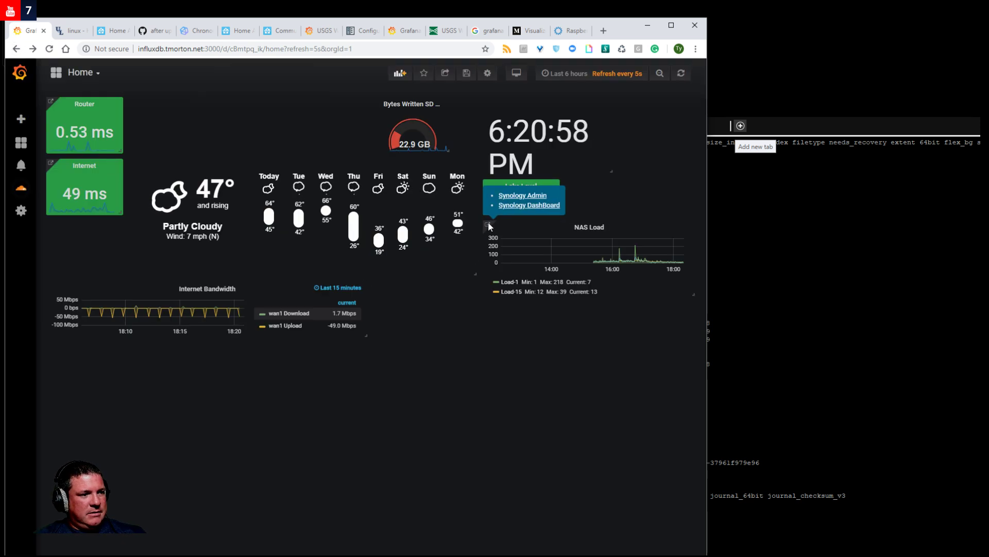
# Set the NAS Load panel's Synology Admin drilldown link to open in a new tab and return to the Home dashboard.
pyautogui.click(609, 228)
pyautogui.click(578, 258)
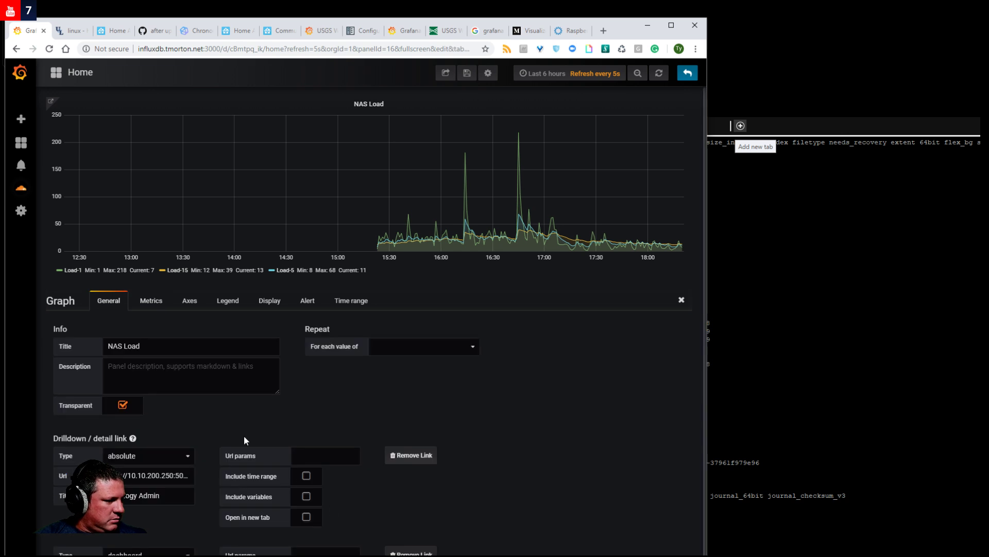
pyautogui.scroll(-1, 243, 435)
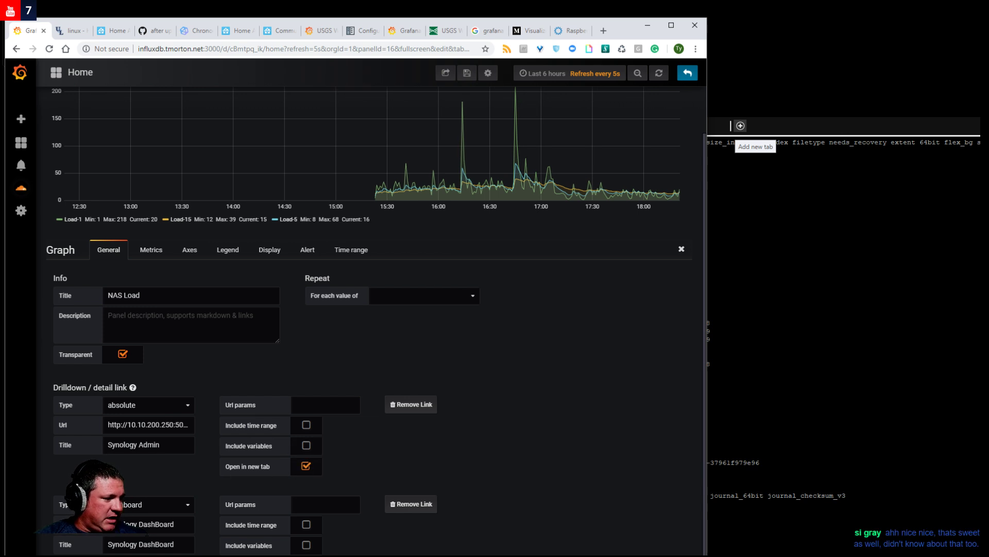
pyautogui.click(689, 77)
# Follow the NAS Load panel's Synology Admin link to check the new-tab behaviour, and switch back to the Home dashboard.
pyautogui.moveTo(487, 224)
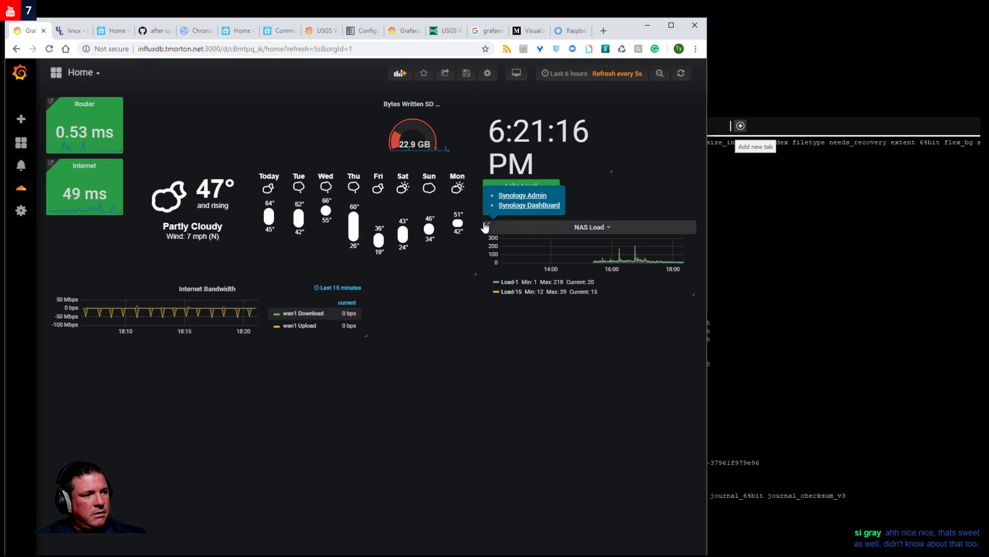
pyautogui.click(528, 204)
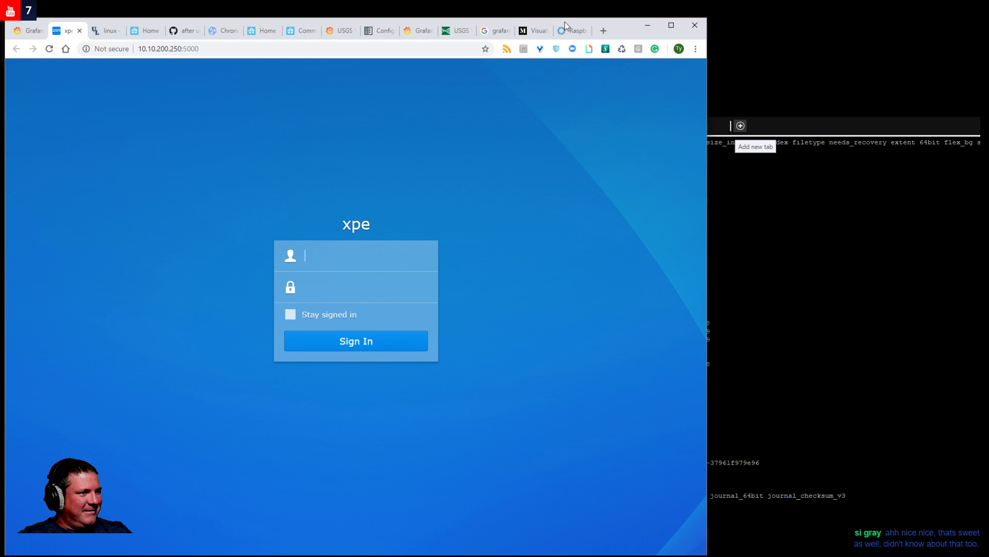
pyautogui.click(28, 31)
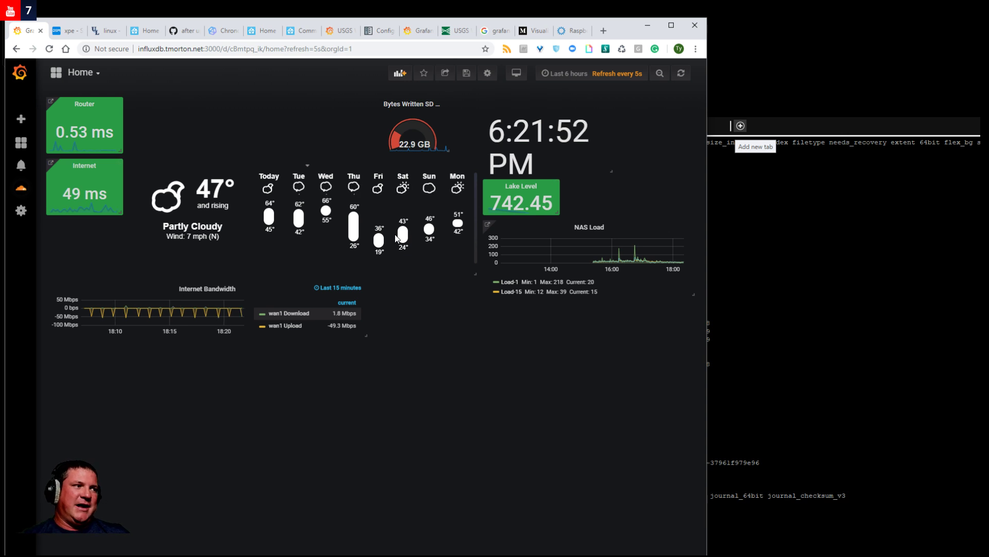
# Open the Grafana Labs home page from the USGS Water Services plugin page and look through it down to the footer links.
pyautogui.click(418, 30)
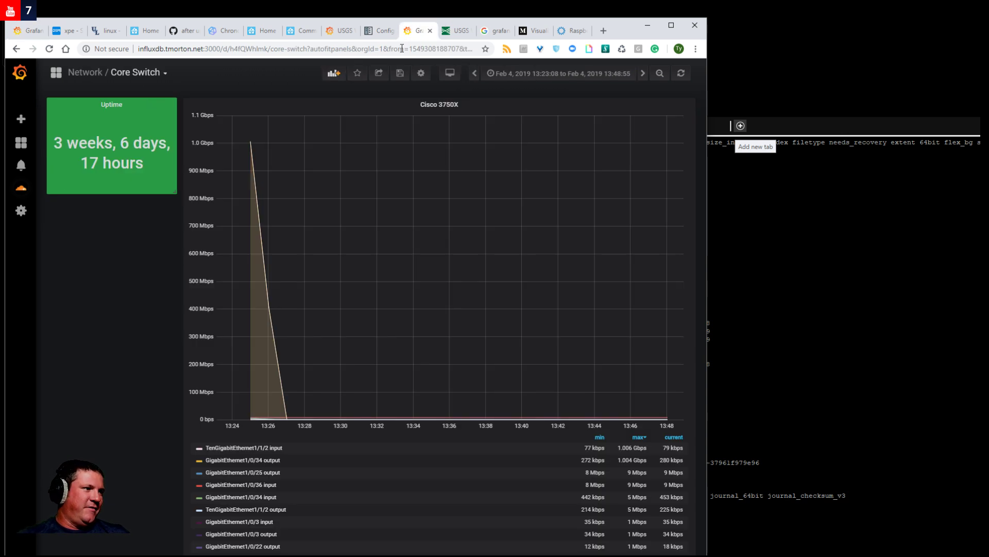
pyautogui.click(336, 32)
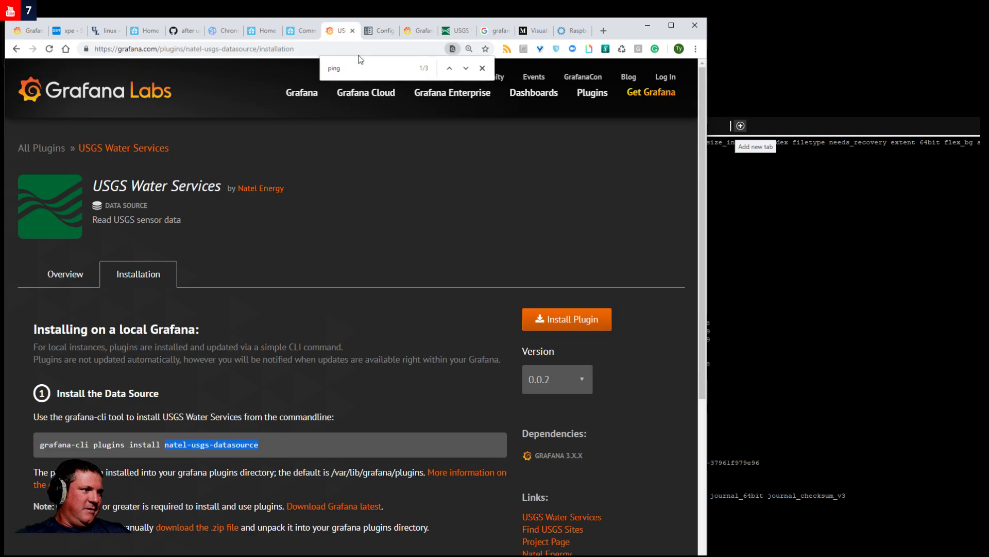
pyautogui.click(95, 87)
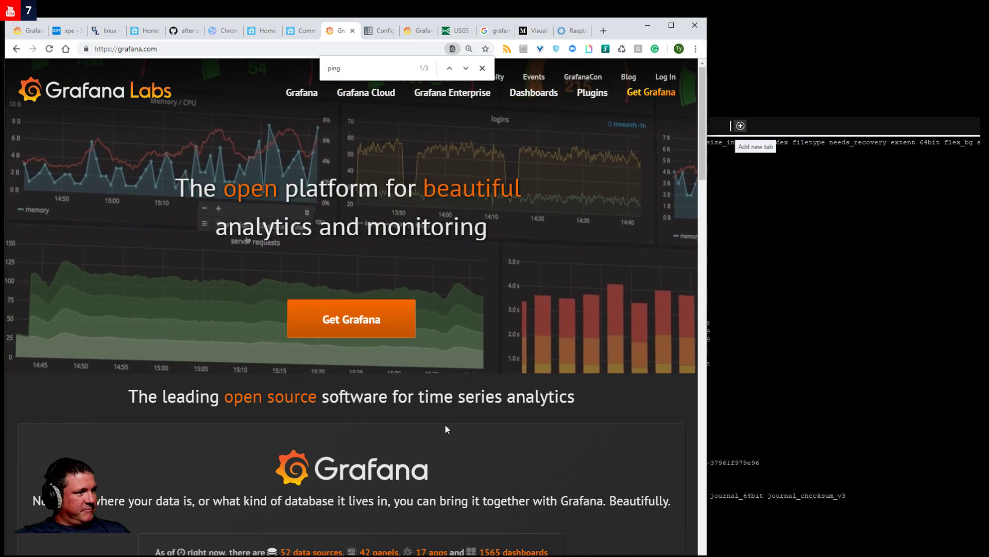
pyautogui.scroll(-10, 442, 426)
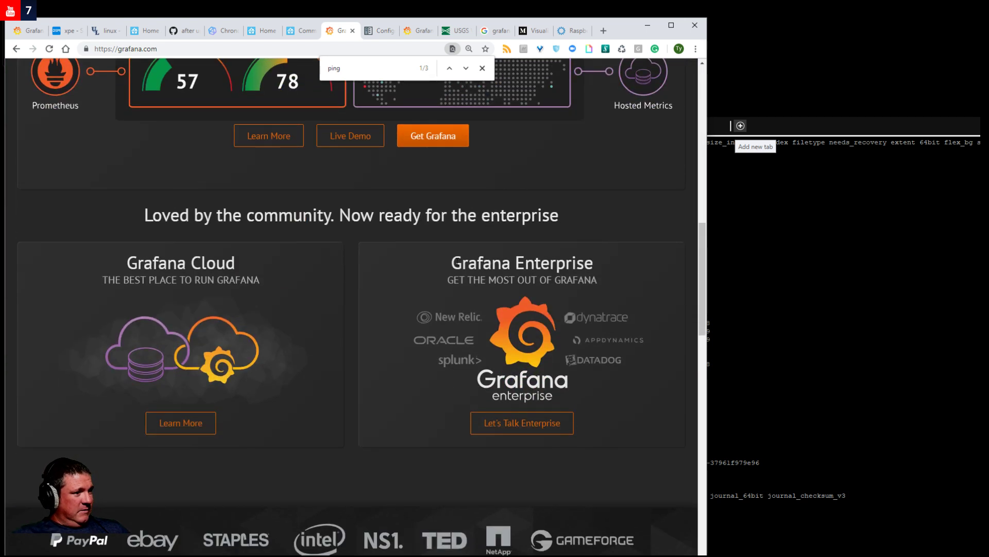
pyautogui.scroll(-8, 467, 361)
pyautogui.scroll(-15, 469, 363)
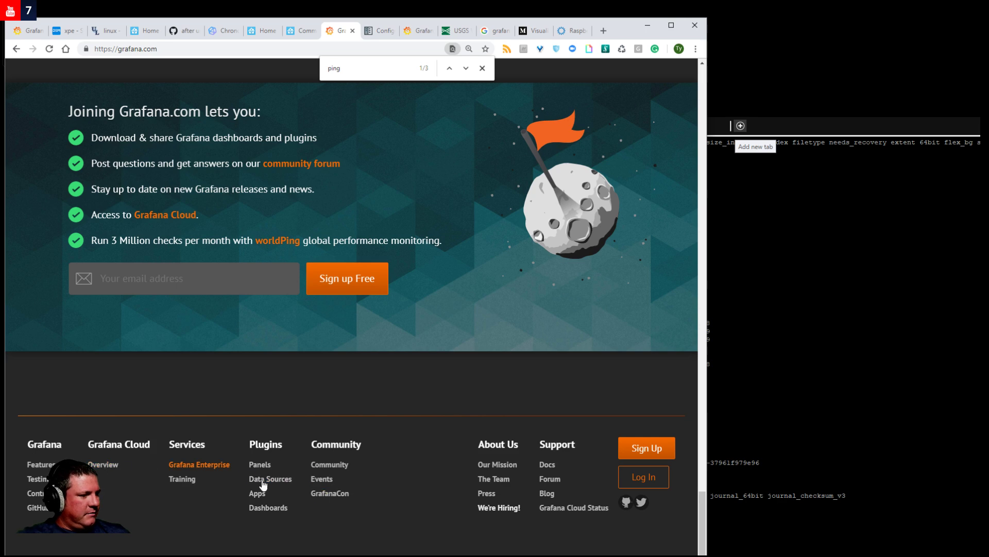
pyautogui.scroll(10, 522, 477)
pyautogui.scroll(10, 523, 484)
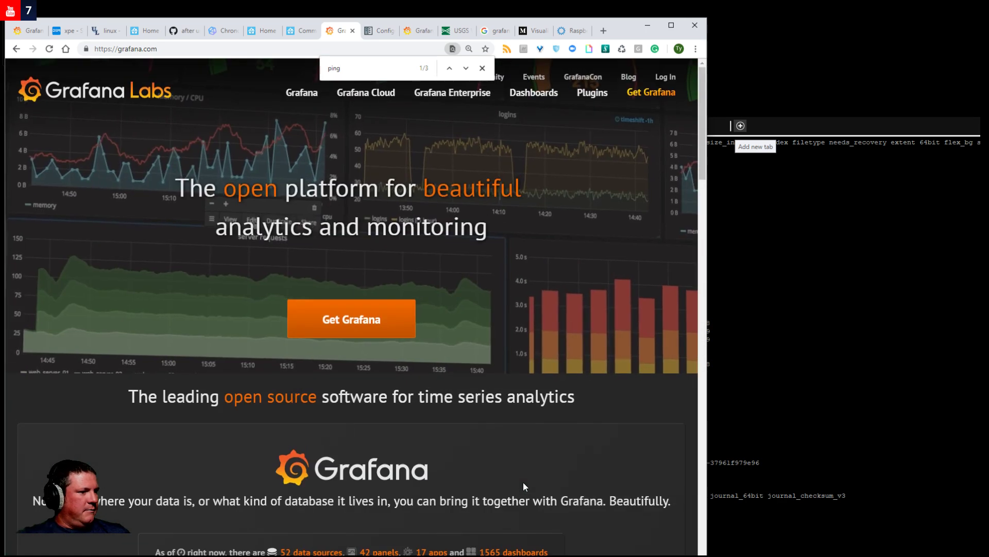
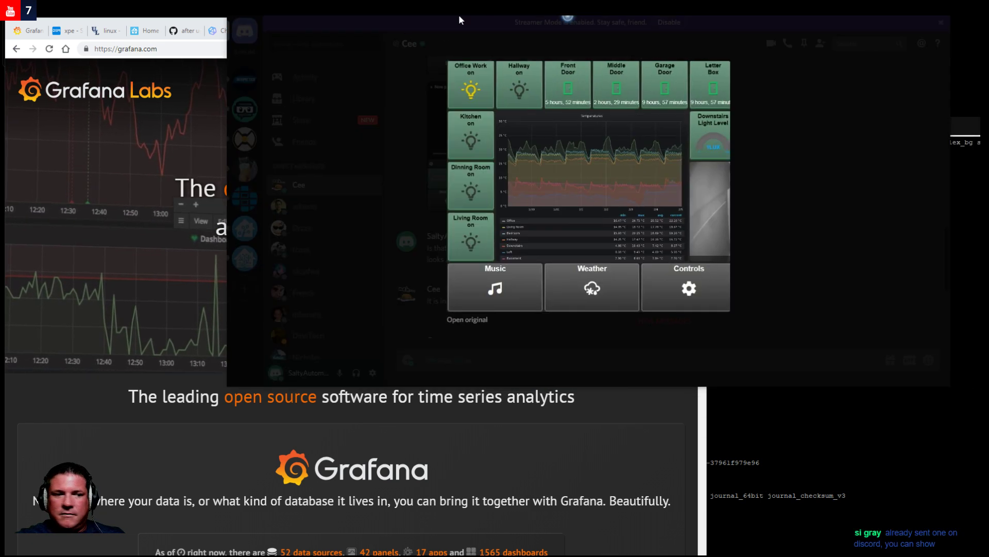
# Place the Discord window with the shared home automation dashboard image over the browser for viewing, and move it away again.
pyautogui.moveTo(459, 14); pyautogui.dragTo(218, 75)
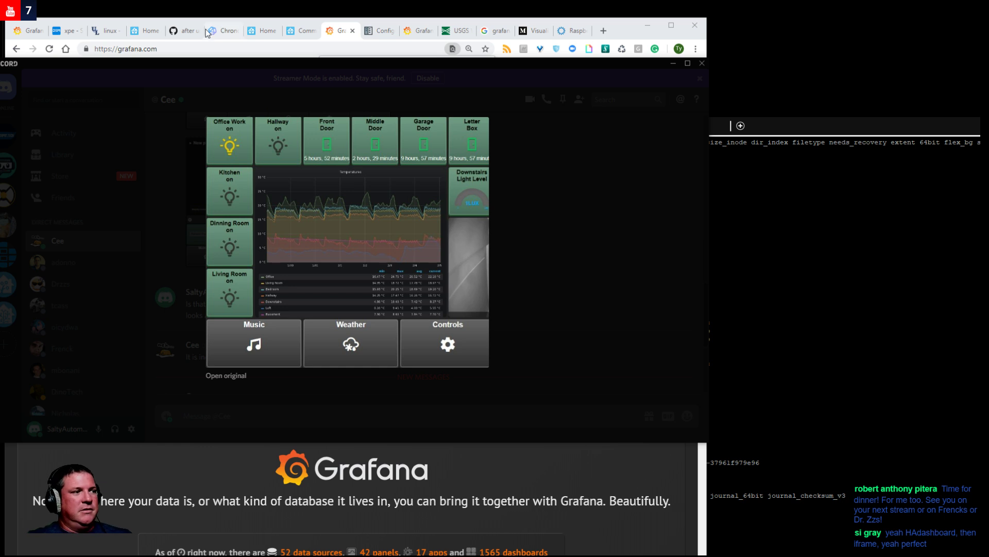
pyautogui.moveTo(324, 65); pyautogui.dragTo(988, 65)
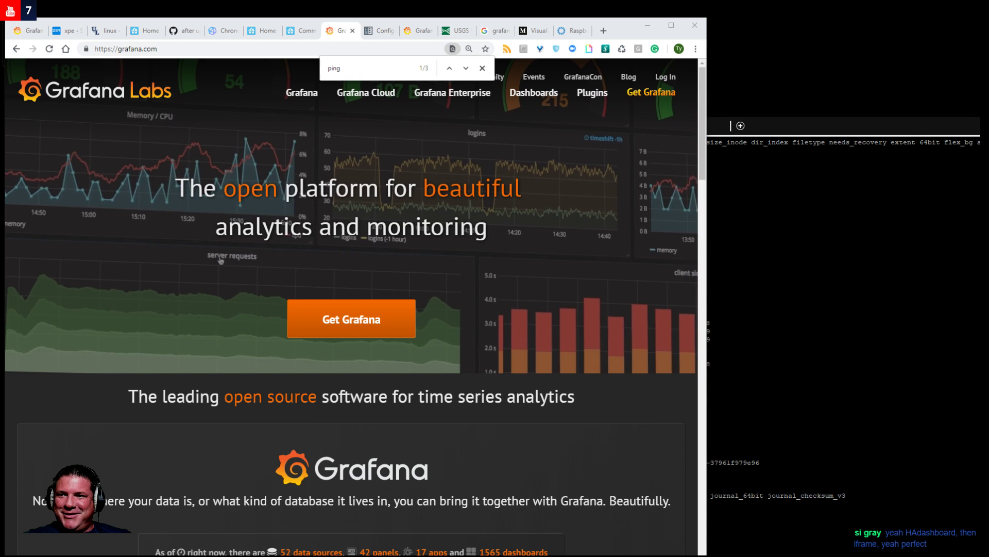